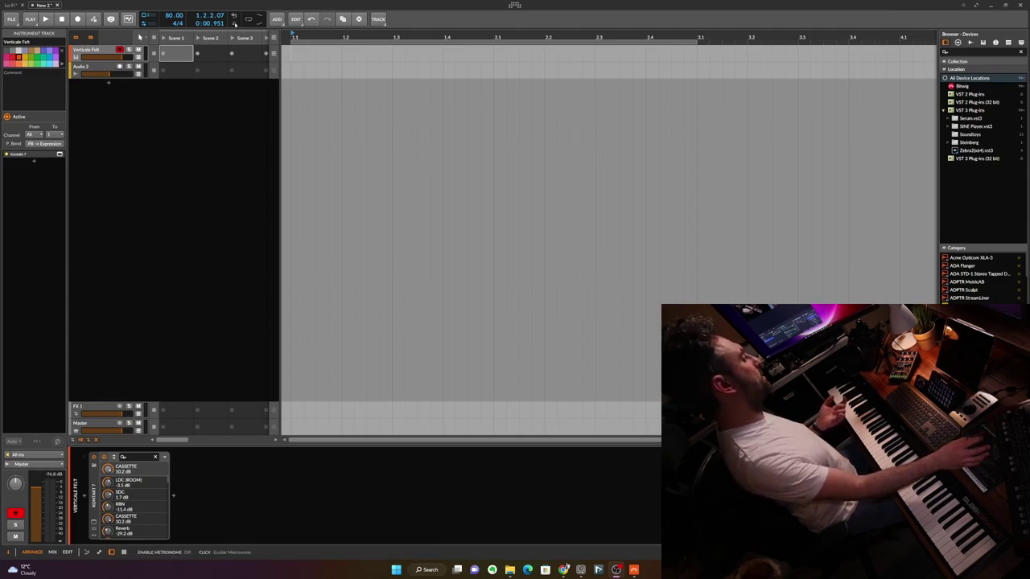
# Record a piano clip into the Verticale Felt track's Scene 1 slot and open its notes in the detail editor
pyautogui.click(164, 53)
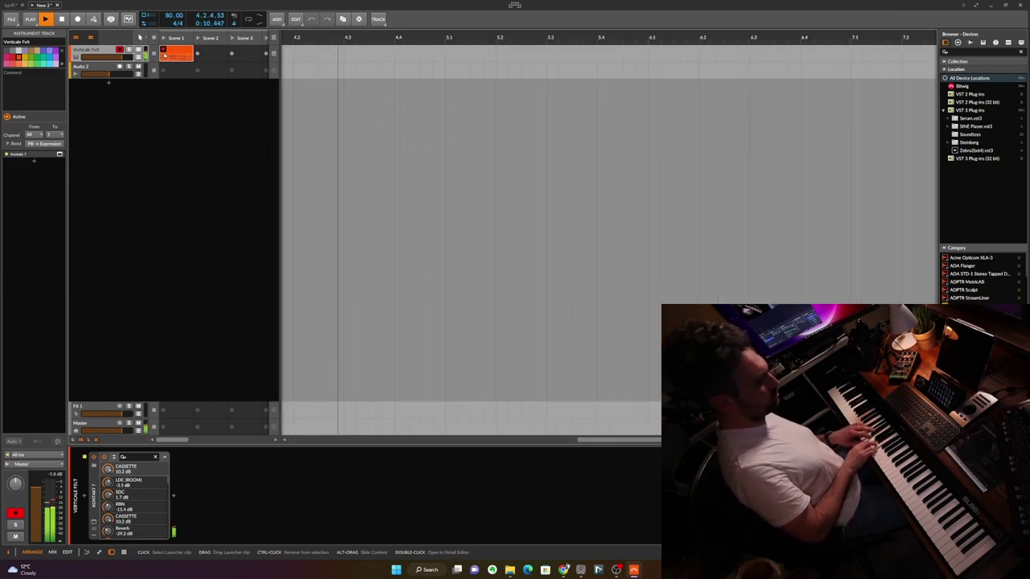
pyautogui.press('space')
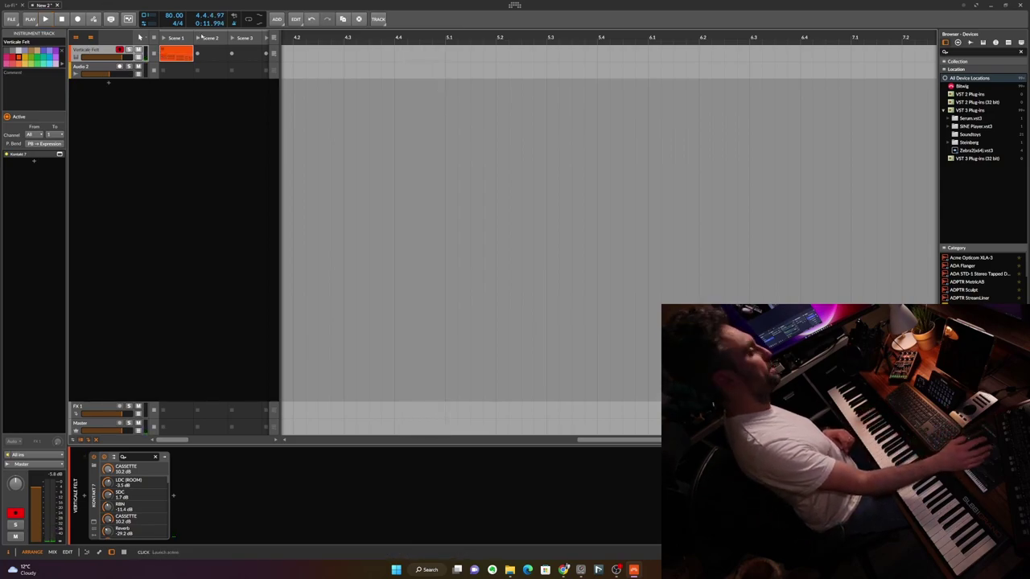
pyautogui.doubleClick(169, 57)
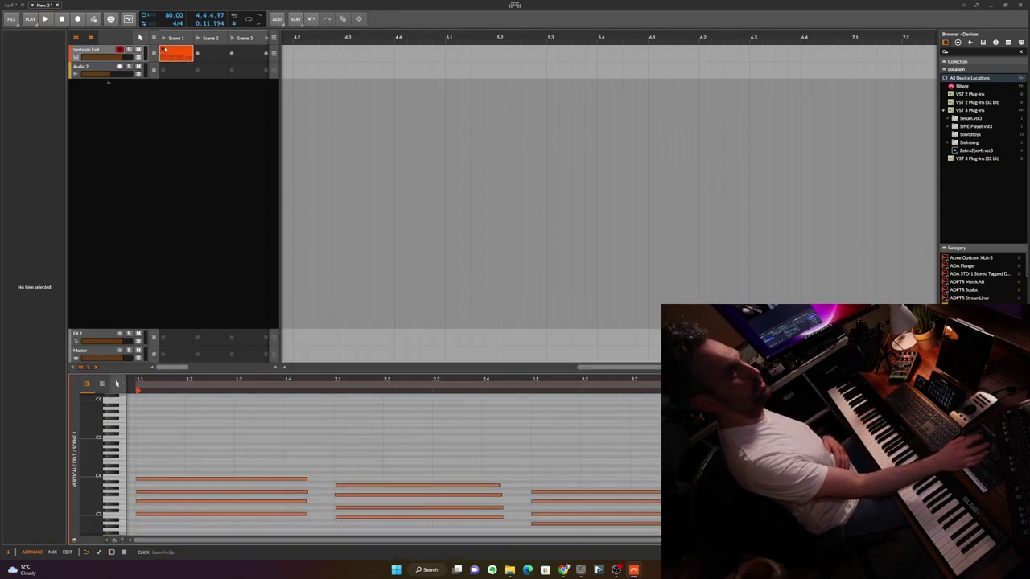
# Play back the recorded piano clip to review its chords, then stop playback
pyautogui.press('space')
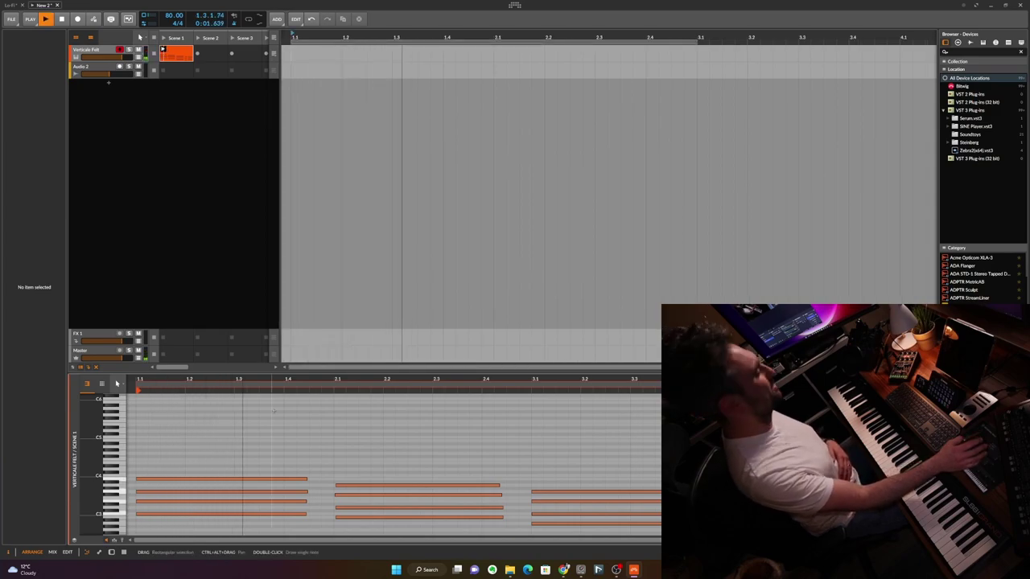
pyautogui.scroll(-3, 346, 451)
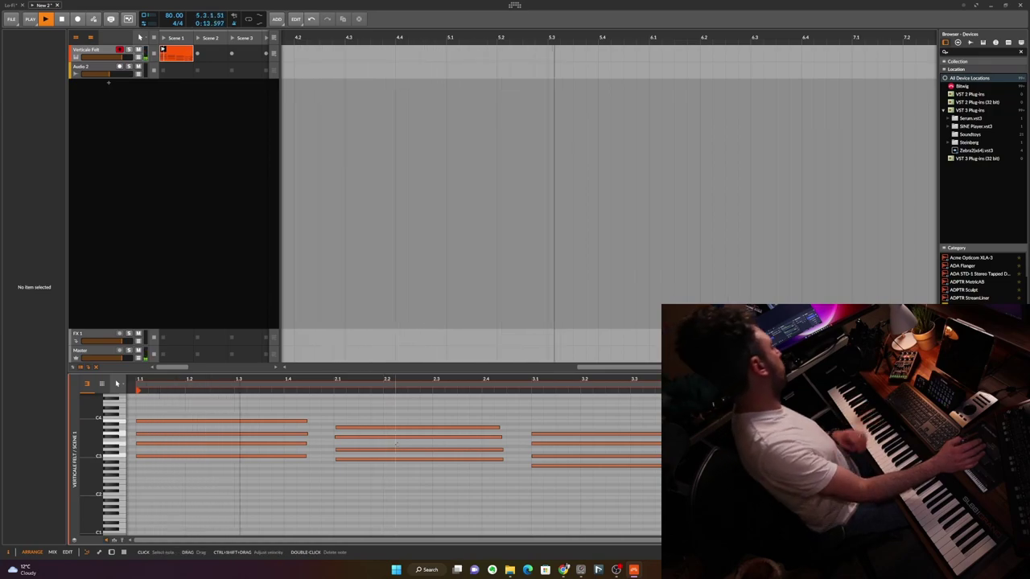
pyautogui.press('space')
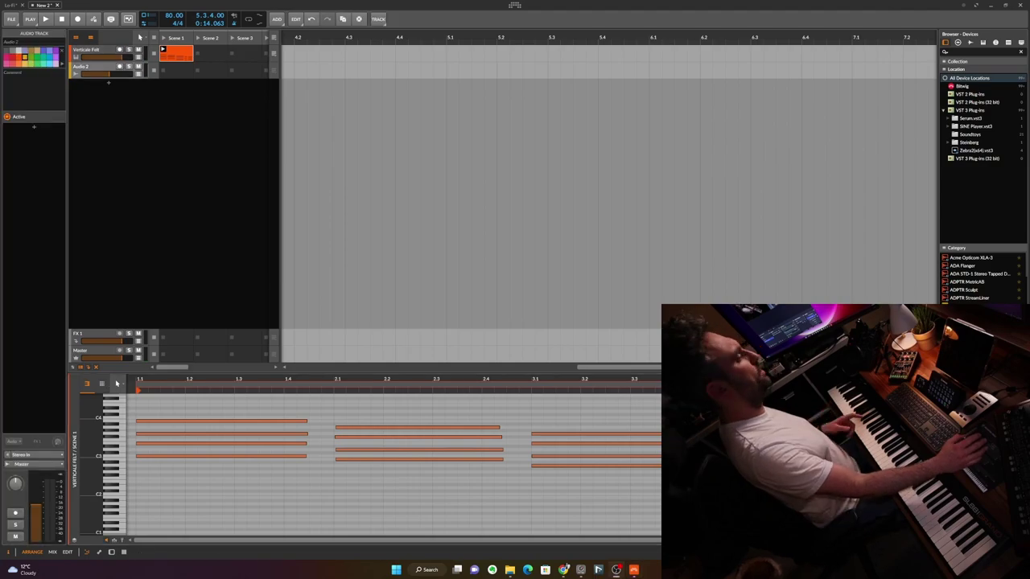
# Add an instrument track with Kontakt 7 below Audio 2
pyautogui.doubleClick(108, 83)
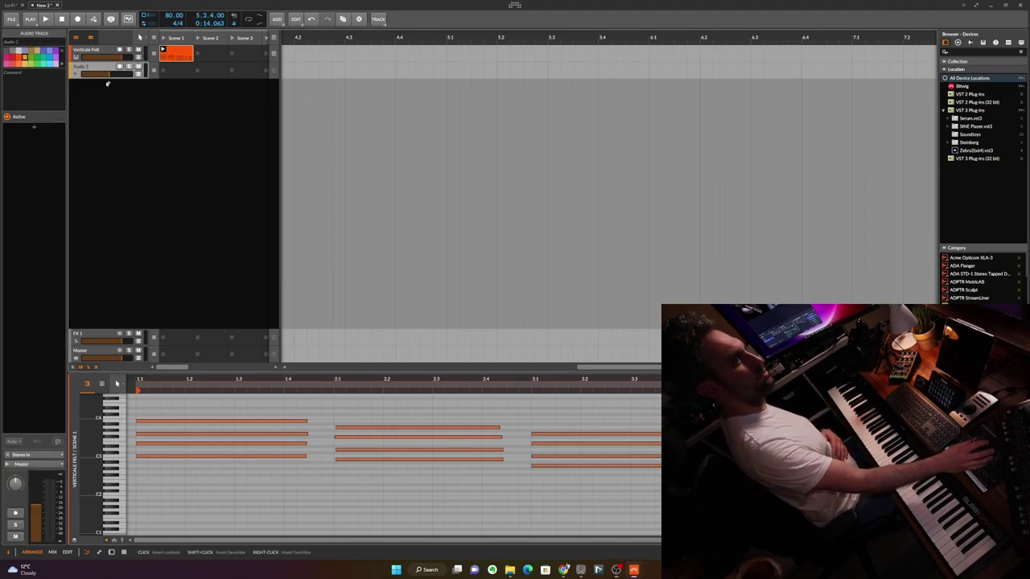
pyautogui.write('kontakt')
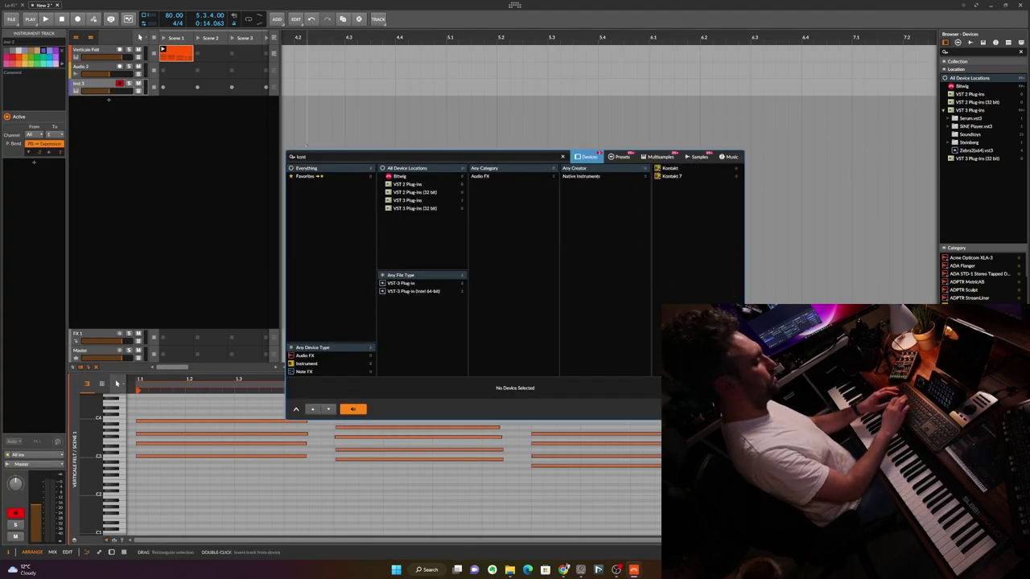
pyautogui.press('Return')
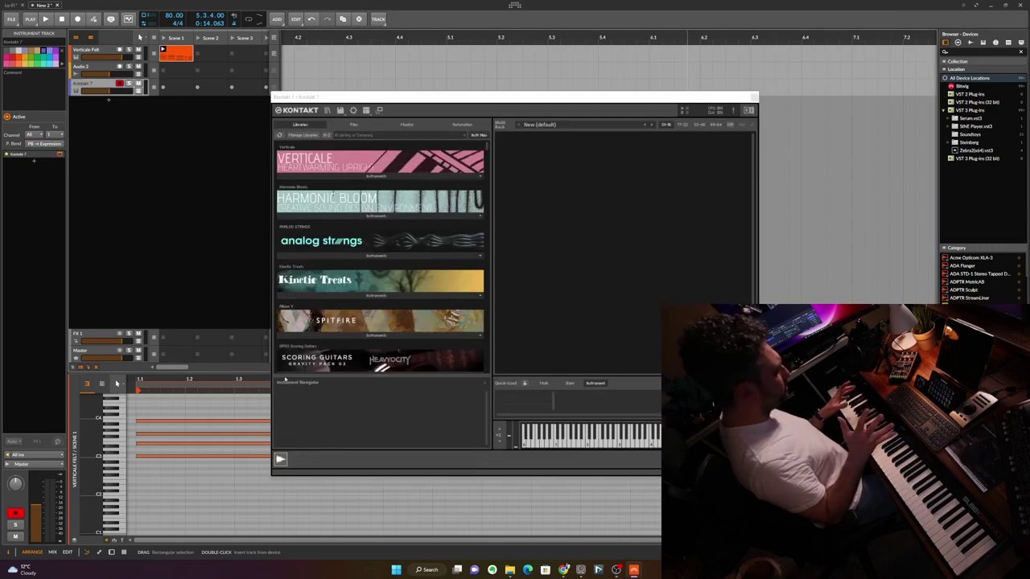
# Find the 40s Very Own libraries in Kontakt, load 40s Very Own - Drums and reposition the plug-in window
pyautogui.click(425, 137)
pyautogui.write('40s')
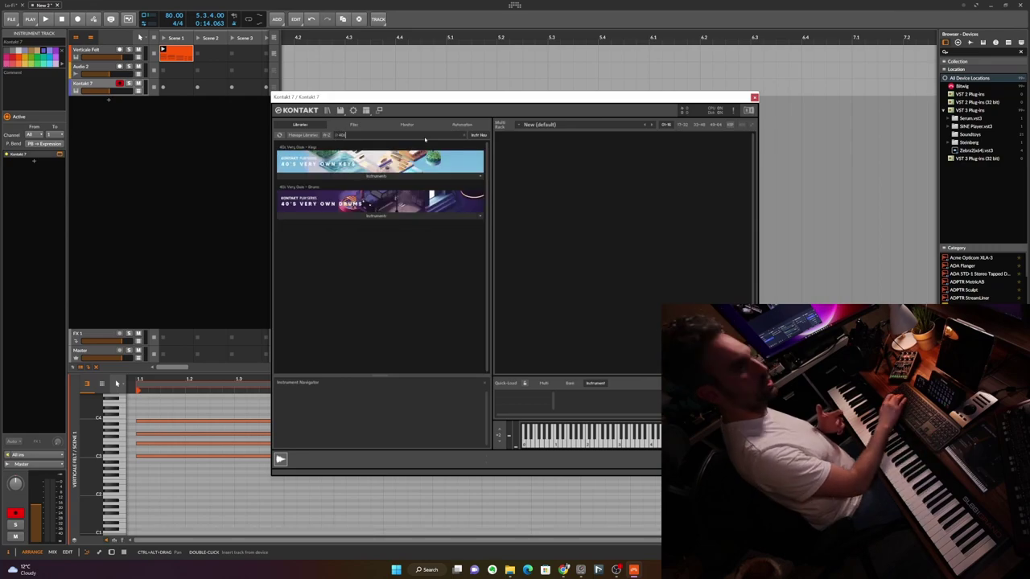
pyautogui.click(376, 218)
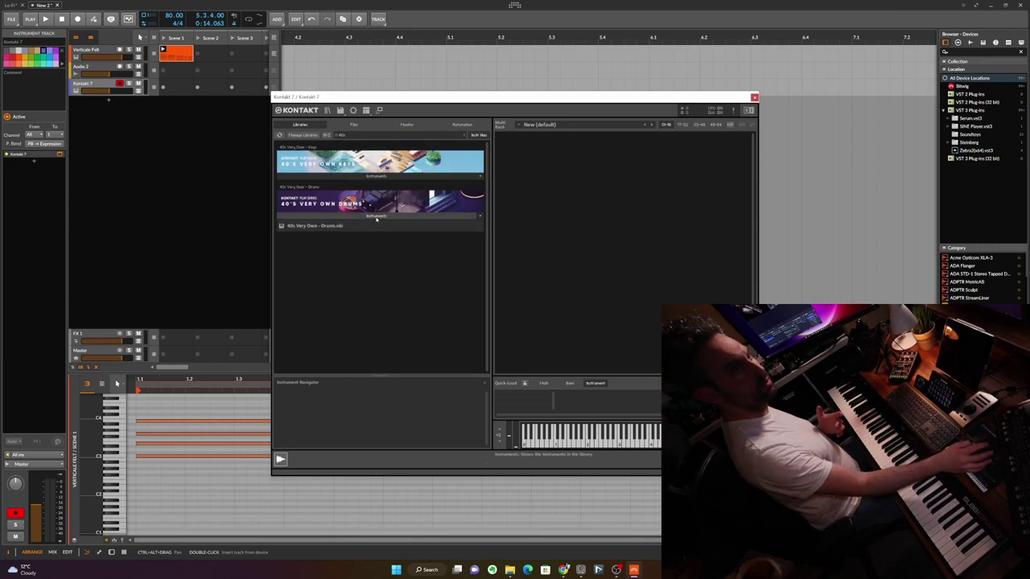
pyautogui.doubleClick(372, 226)
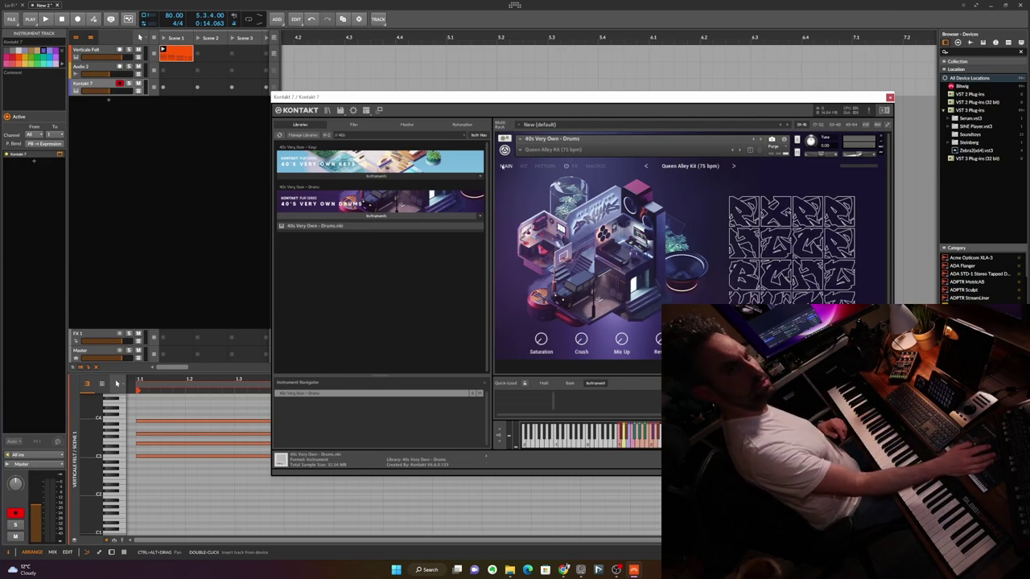
pyautogui.moveTo(599, 102); pyautogui.dragTo(445, 101)
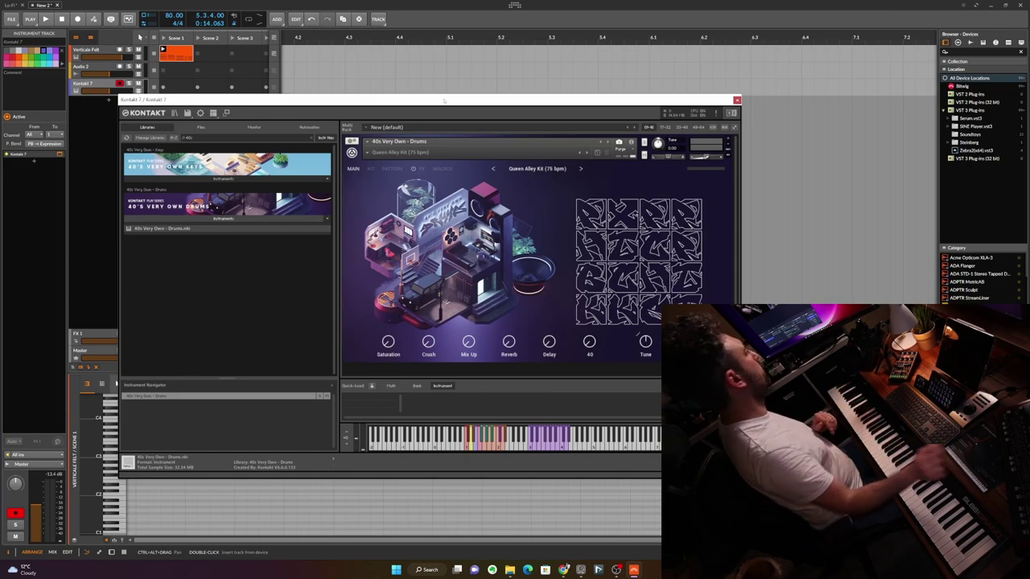
pyautogui.moveTo(444, 101); pyautogui.dragTo(608, 59)
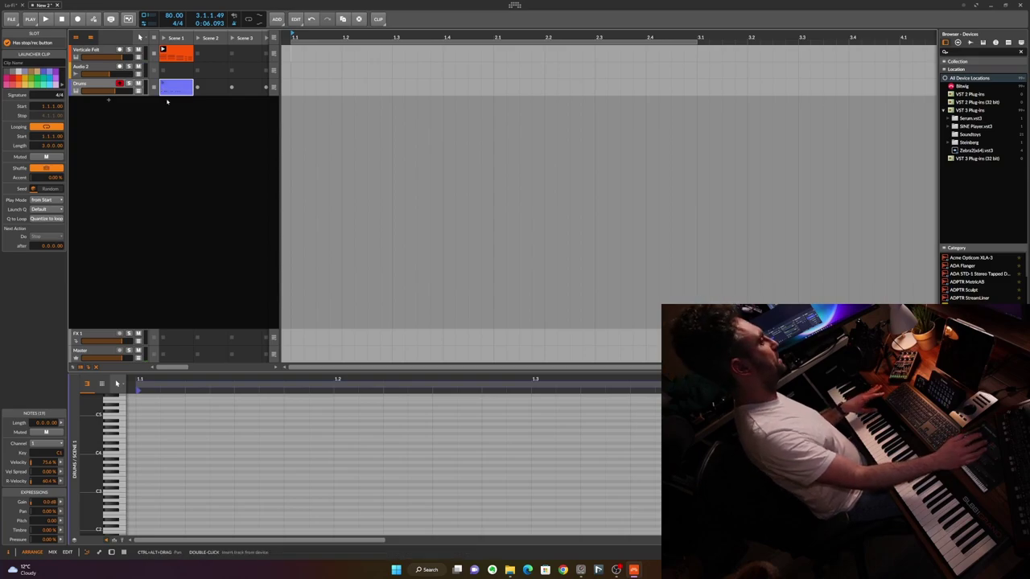
# Launch Scene 1 to hear the piano and drum clips together, and display the drum clip's note velocities
pyautogui.click(414, 434)
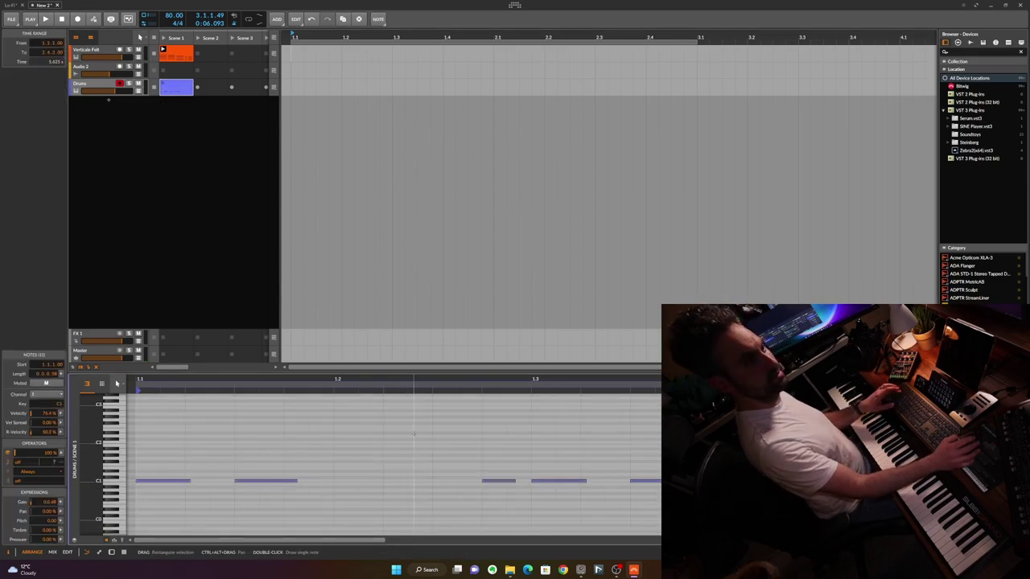
pyautogui.click(165, 38)
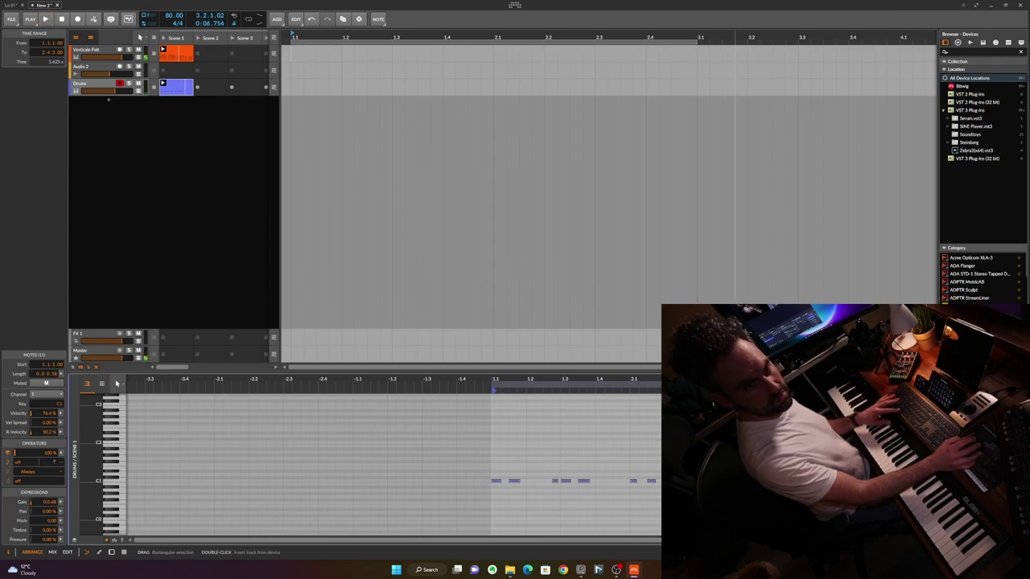
pyautogui.click(176, 86)
pyautogui.press('space')
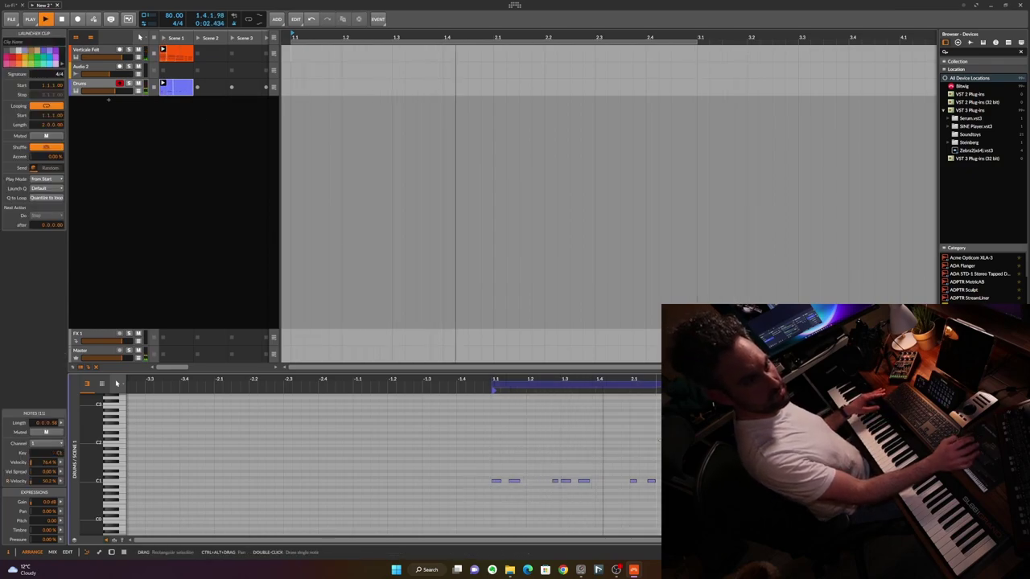
pyautogui.click(114, 540)
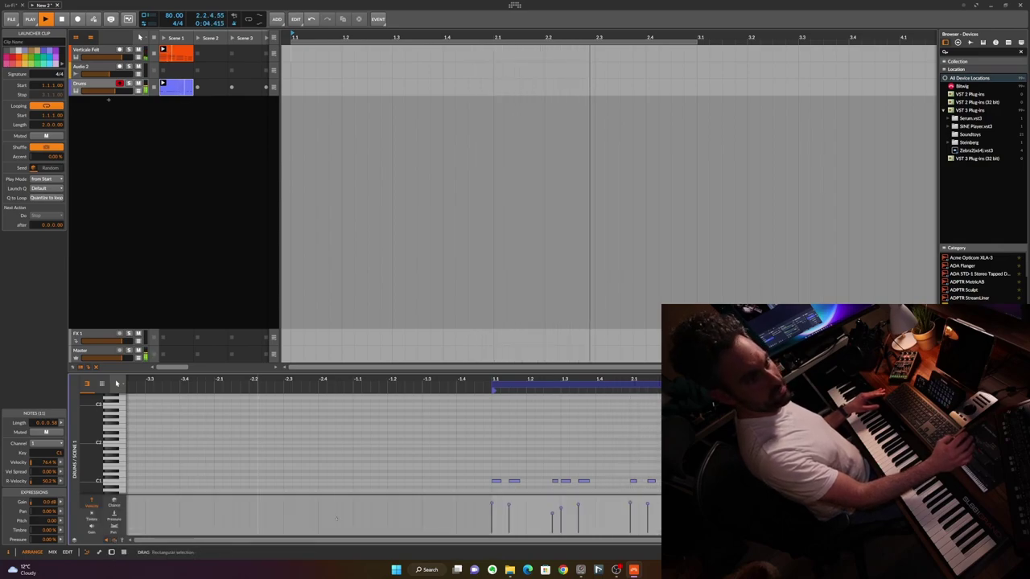
# Raise the velocity of the C1 kick note at 1.2.4 in the drum clip to 79.2 %
pyautogui.moveTo(552, 514); pyautogui.dragTo(552, 509)
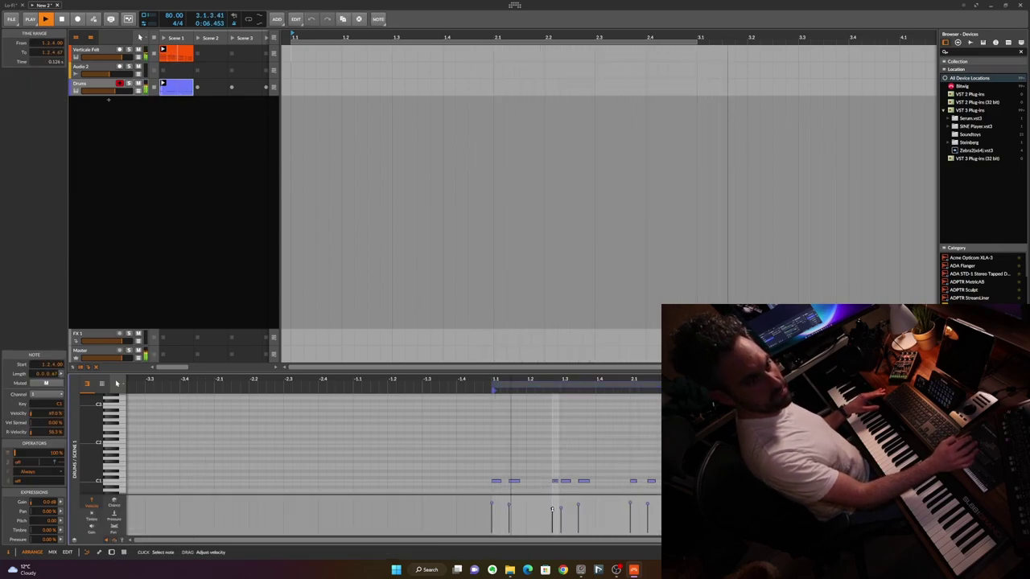
pyautogui.click(624, 452)
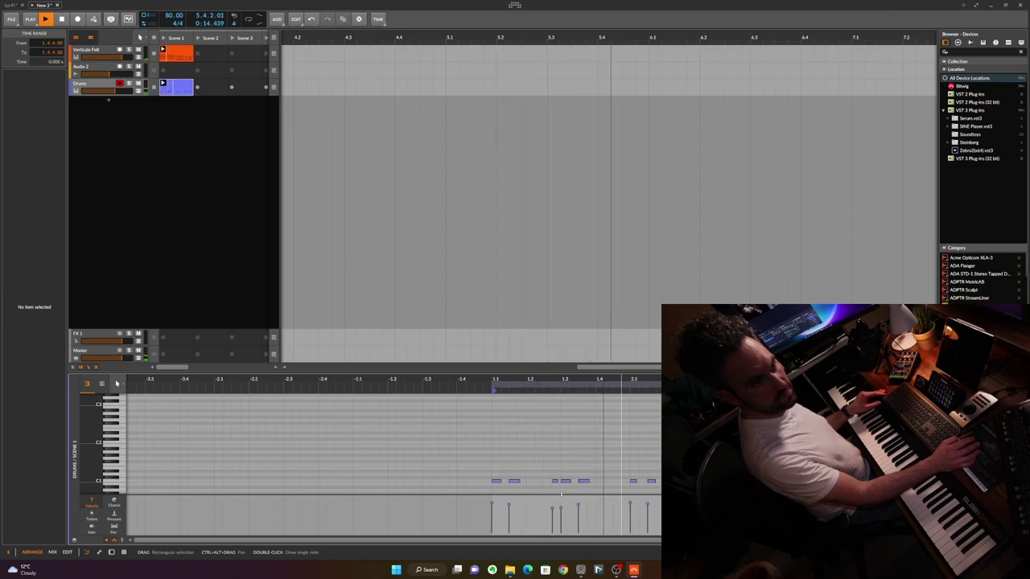
pyautogui.click(552, 507)
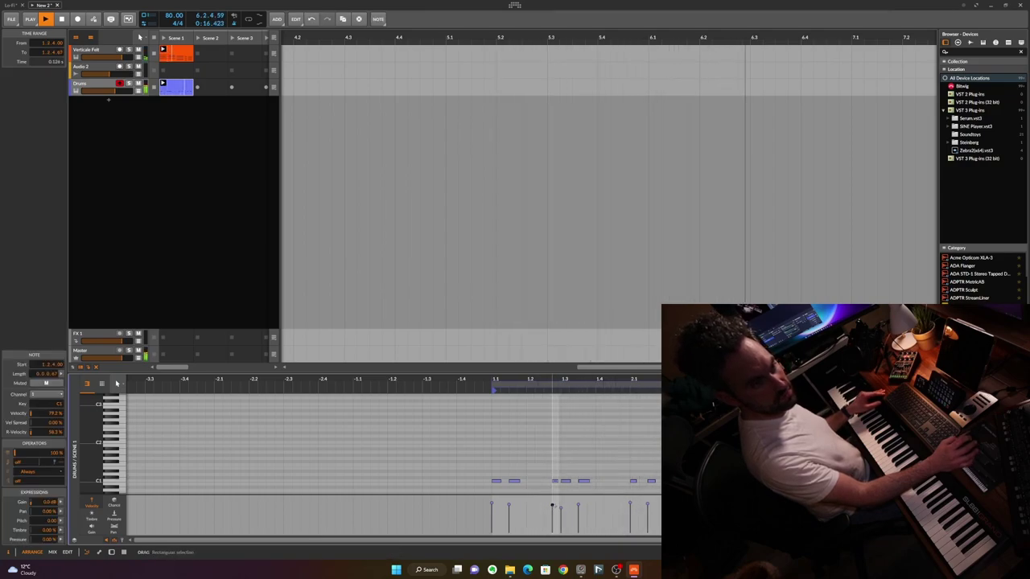
pyautogui.click(189, 242)
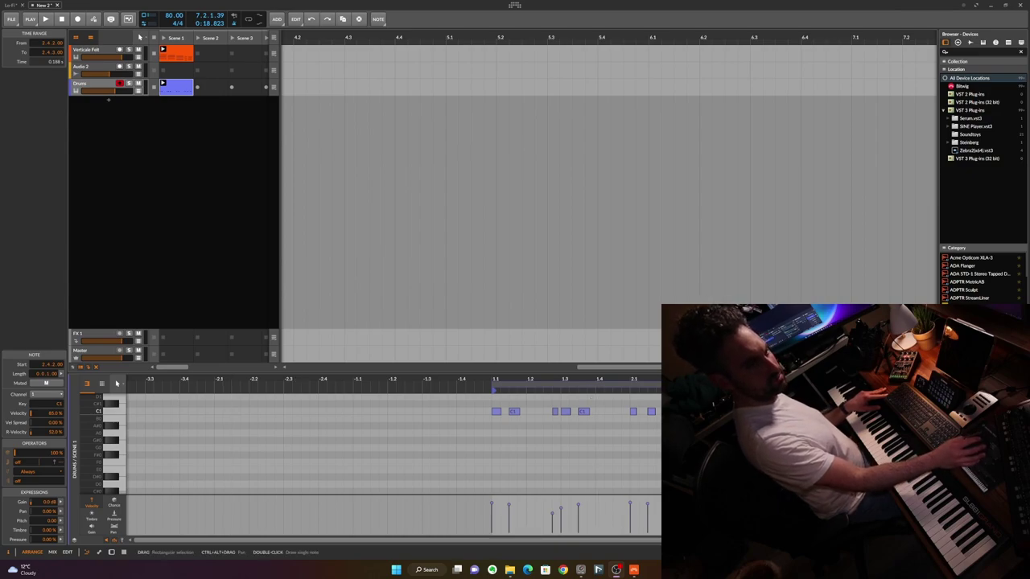
# Play the loop and set the velocity of the C1 kick note at 1.2.4 to 73.4 %
pyautogui.click(720, 435)
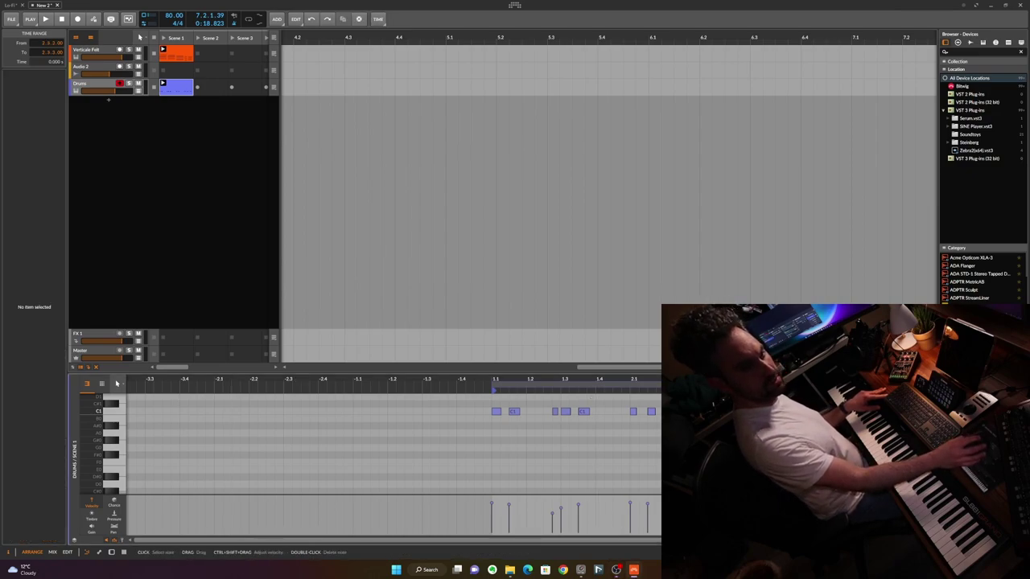
pyautogui.click(732, 411)
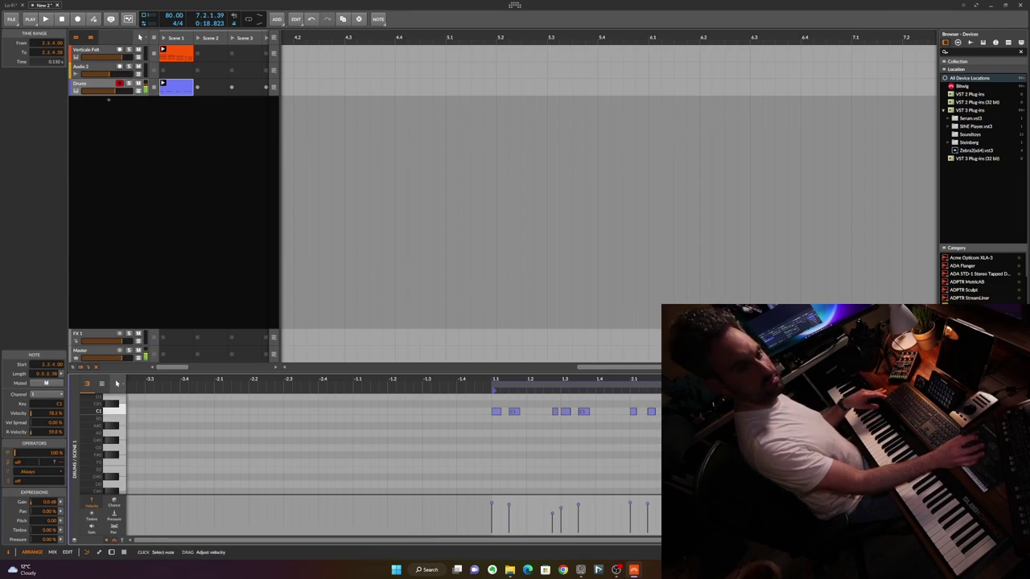
pyautogui.press('space')
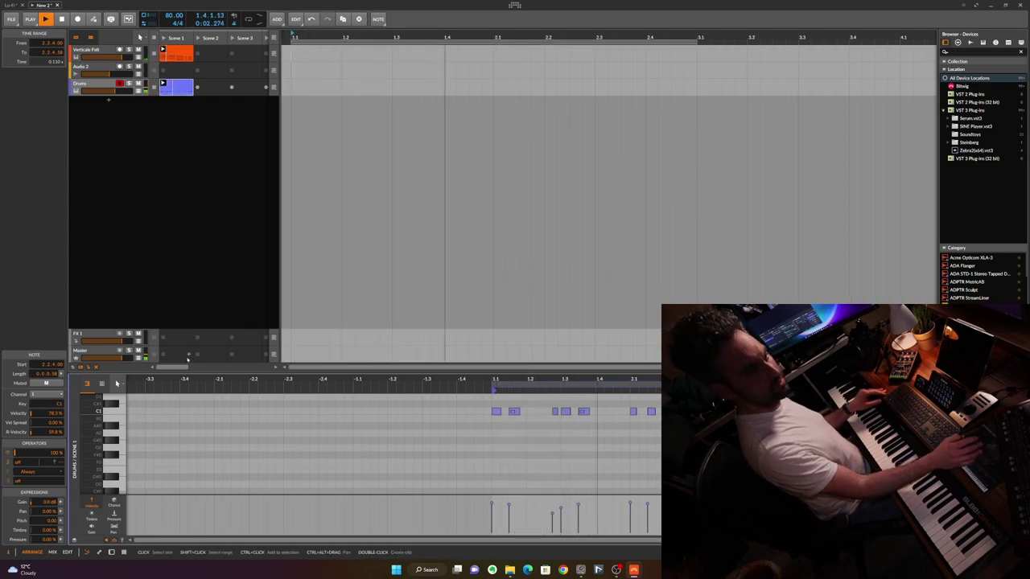
pyautogui.click(552, 512)
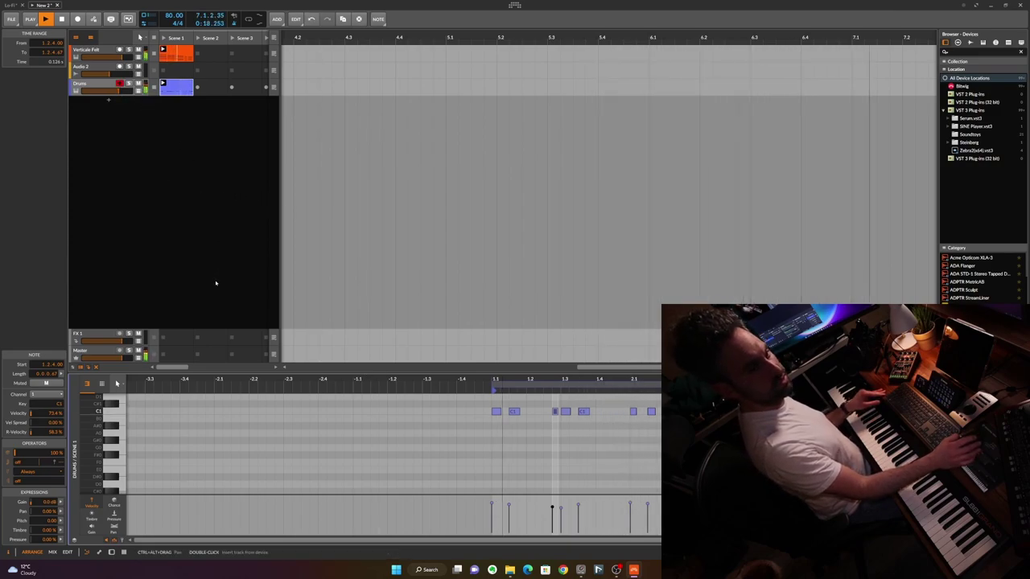
# Add D1 notes on beats 1.2 and 1.4 of the drum clip and play the pattern
pyautogui.scroll(3, 556, 432)
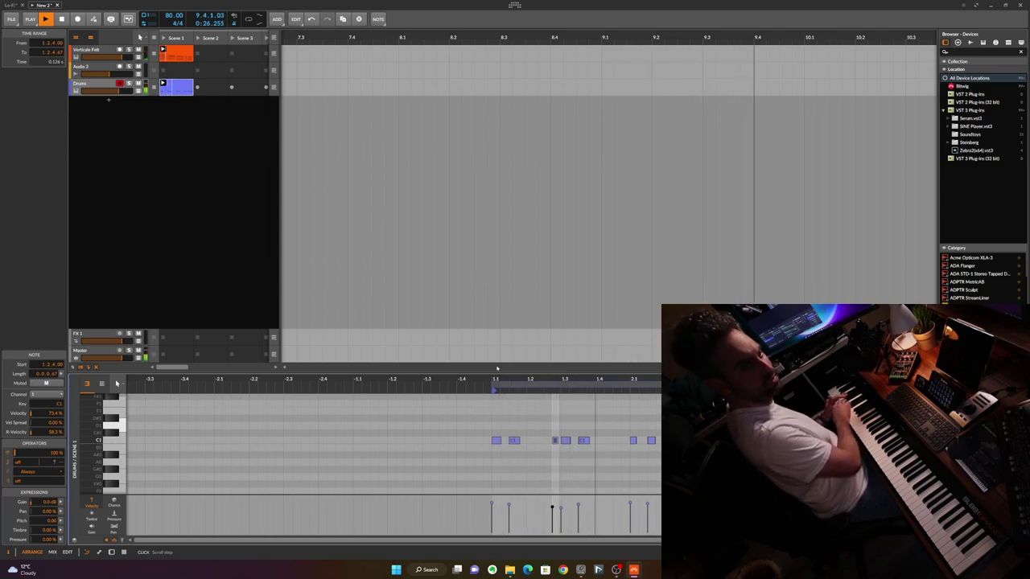
pyautogui.press('space')
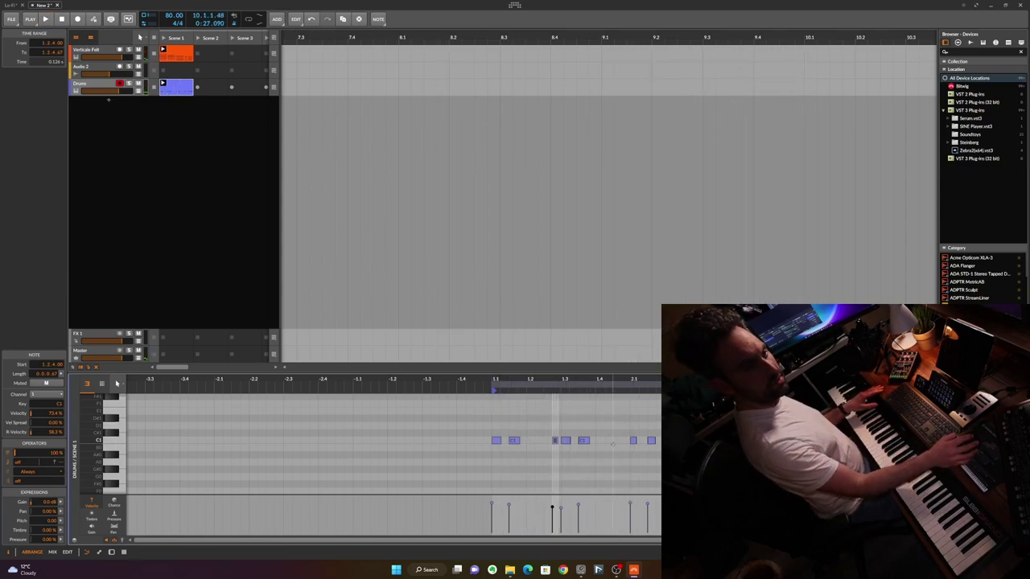
pyautogui.doubleClick(527, 425)
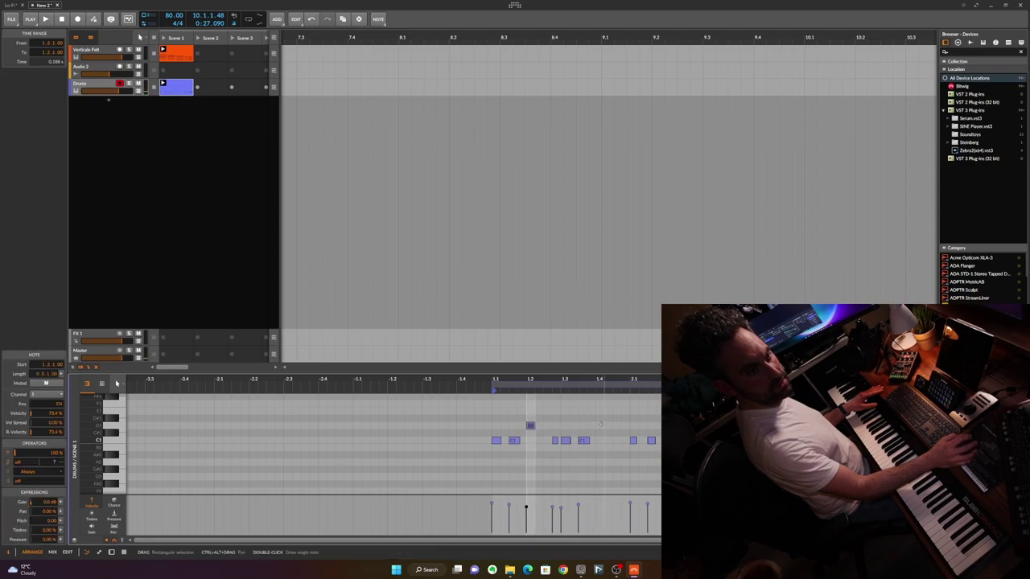
pyautogui.doubleClick(599, 425)
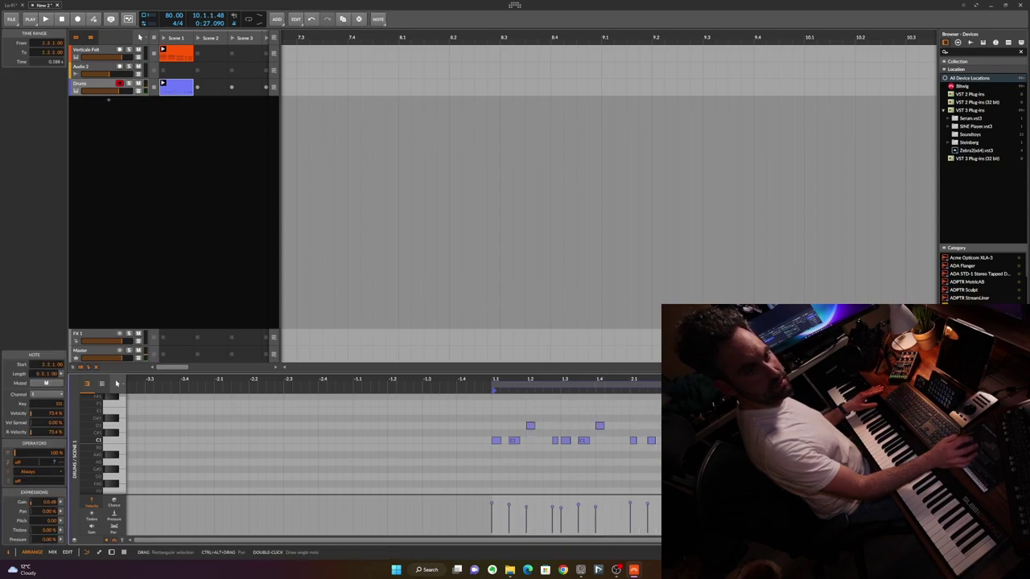
pyautogui.press('space')
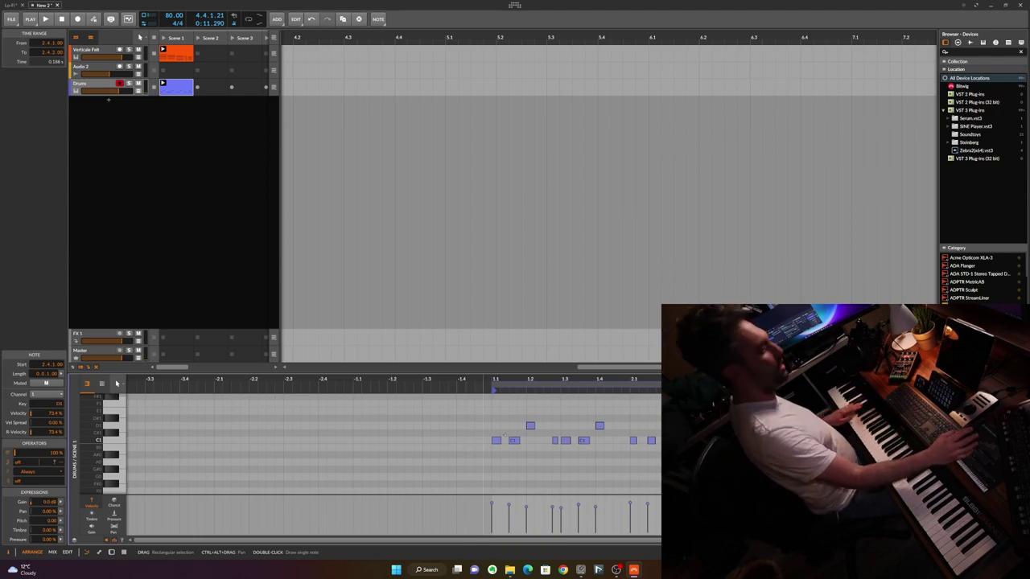
# Add a hi-hat note at 1.1.1 in the drum clip and raise its pitch to F#1
pyautogui.doubleClick(492, 418)
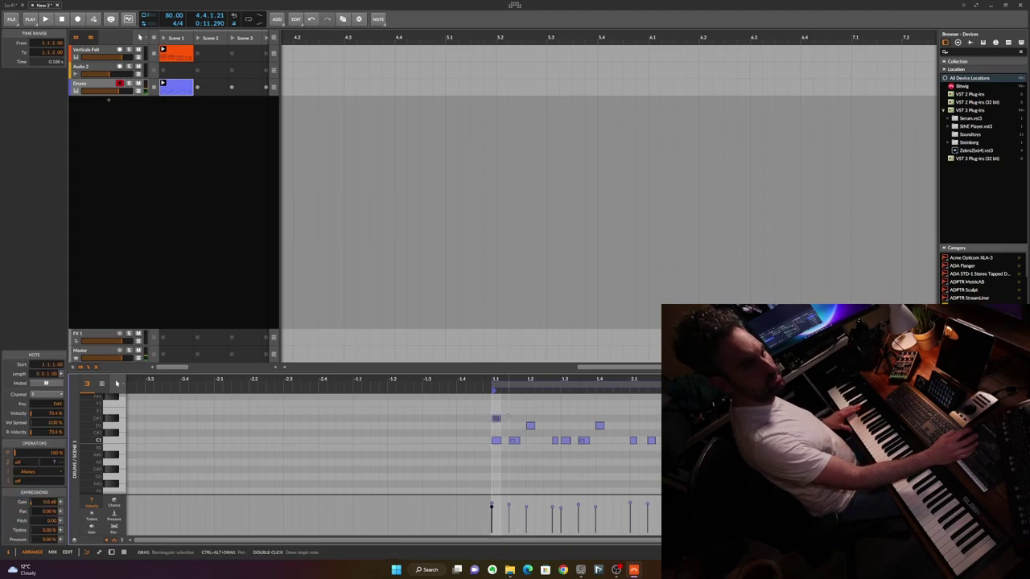
pyautogui.press('Up')
pyautogui.press('Up')
pyautogui.press('Up')
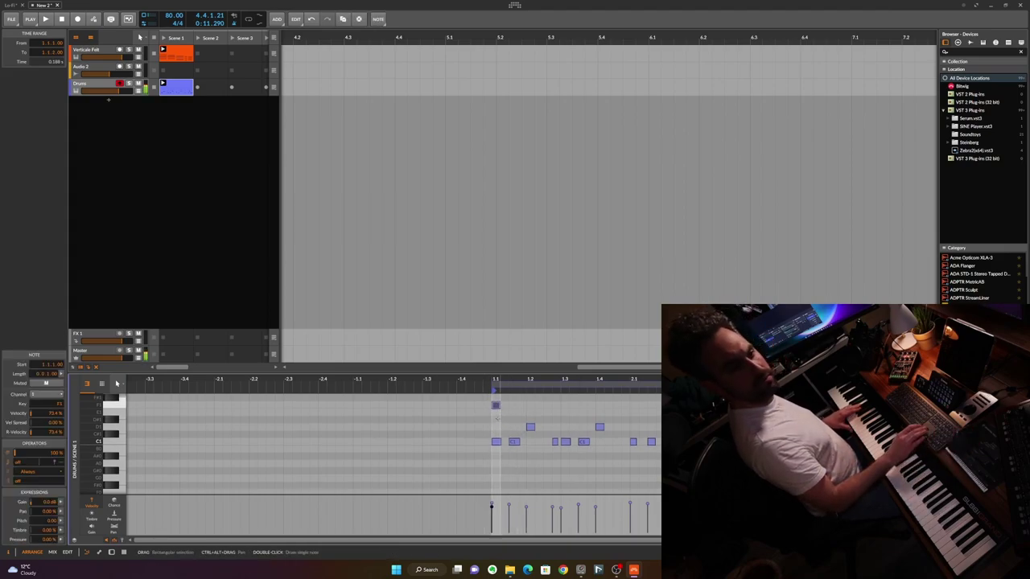
pyautogui.scroll(3, 498, 419)
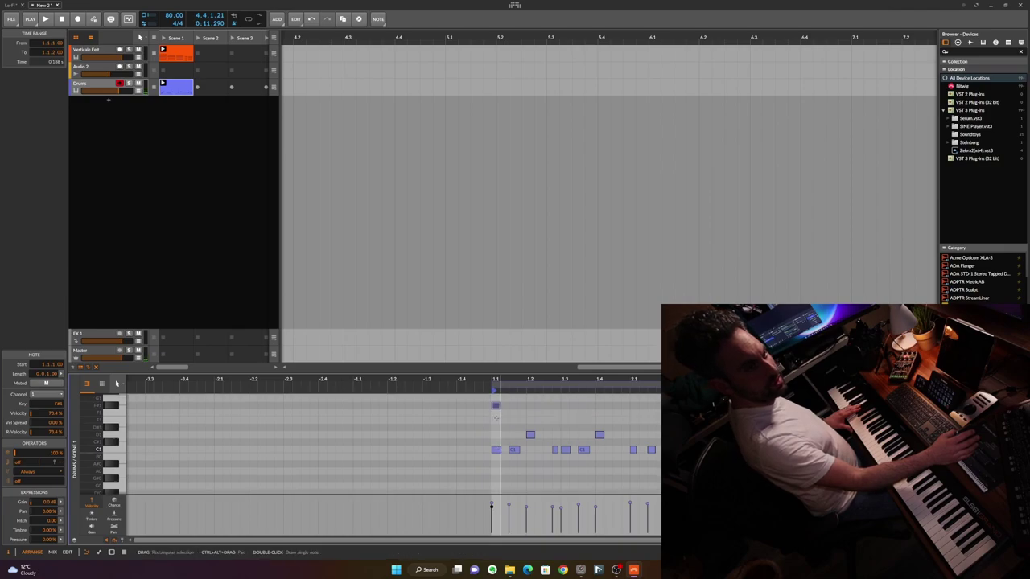
# Add a second F#1 note at 1.1.3 and duplicate the pair repeatedly to extend the hi-hat pattern through the clip
pyautogui.doubleClick(513, 434)
pyautogui.moveTo(529, 431); pyautogui.dragTo(491, 450)
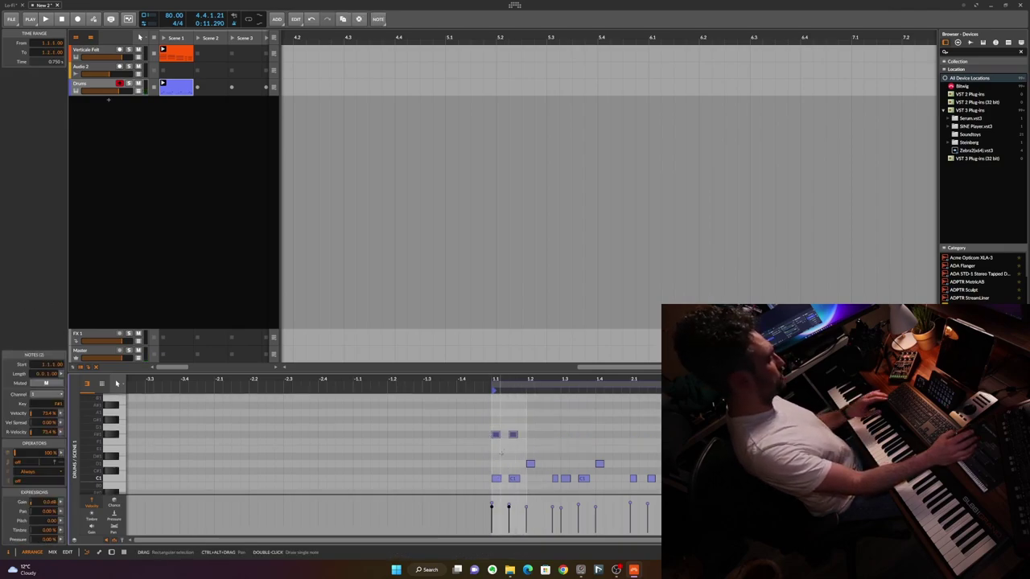
pyautogui.hotkey('ctrl', 'd')
pyautogui.hotkey('ctrl', 'd')
pyautogui.hotkey('ctrl', 'd')
pyautogui.hotkey('ctrl', 'd')
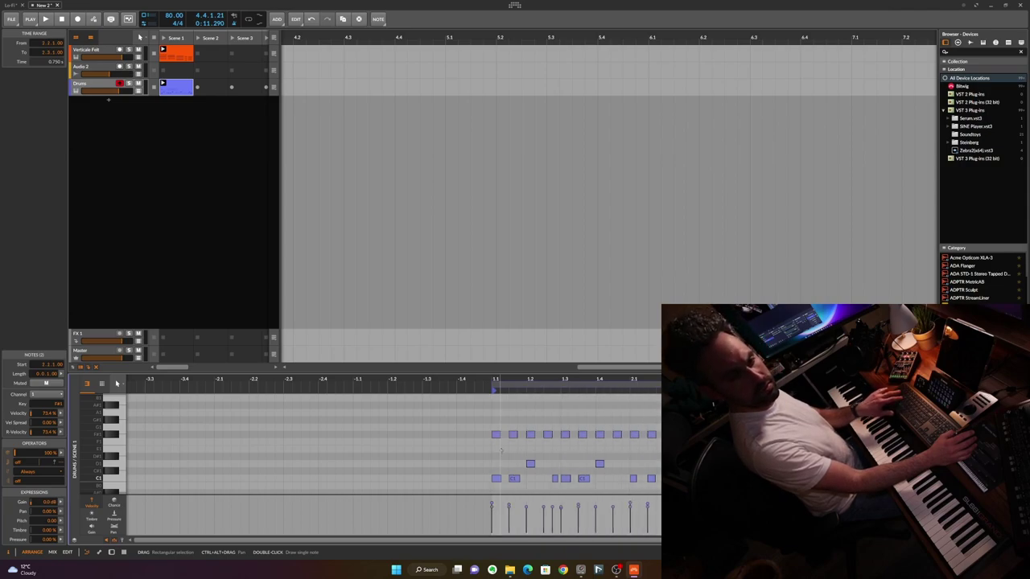
# Transpose the last hi-hat note at 2.4.3 up to G#1
pyautogui.click(755, 450)
pyautogui.click(755, 434)
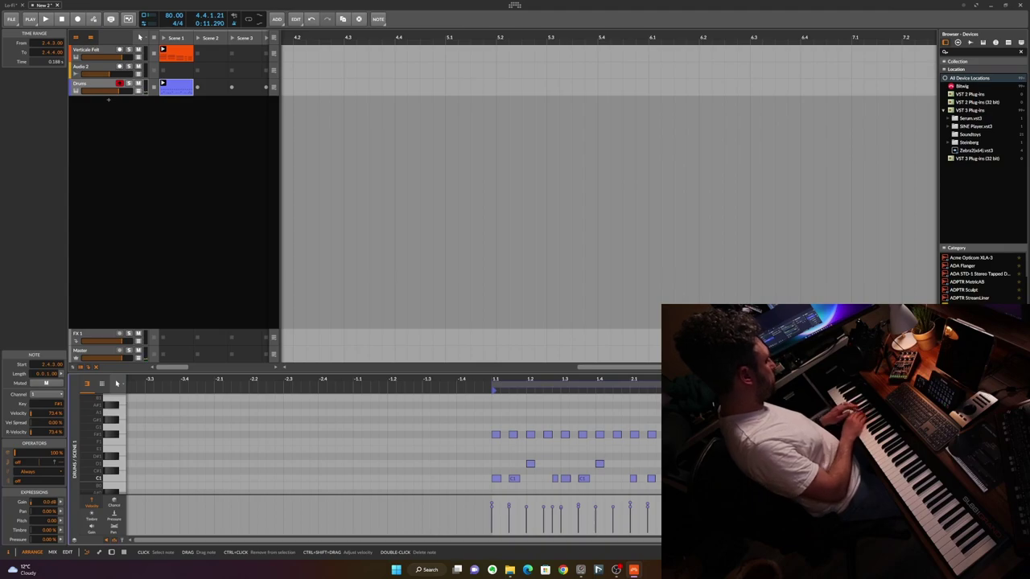
pyautogui.press('Up')
pyautogui.press('Up')
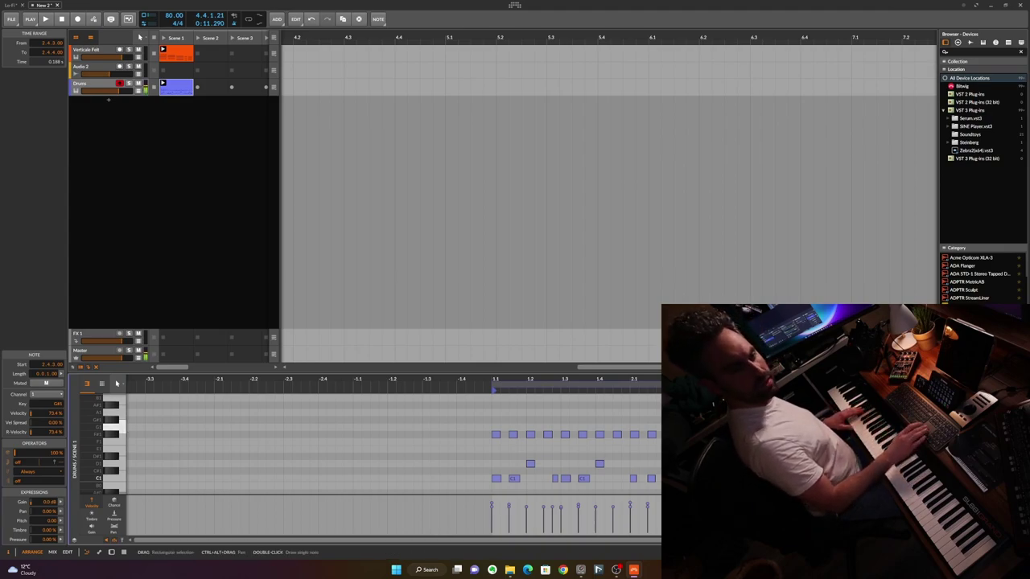
# Display the notes' chance values and lower the chance of every second hi-hat note, starting at 1.1.3
pyautogui.moveTo(769, 401); pyautogui.dragTo(497, 441)
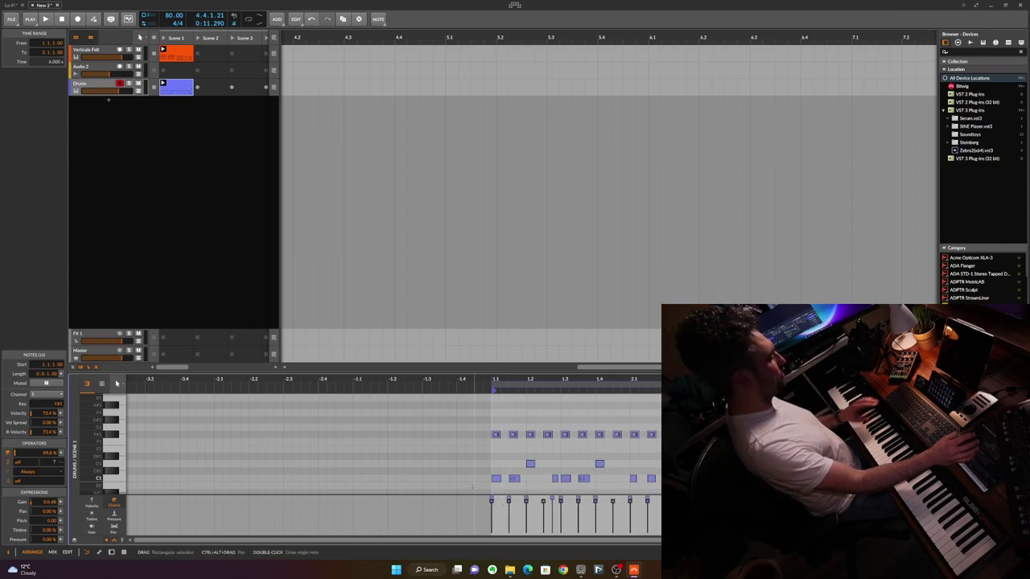
pyautogui.click(470, 484)
pyautogui.click(513, 435)
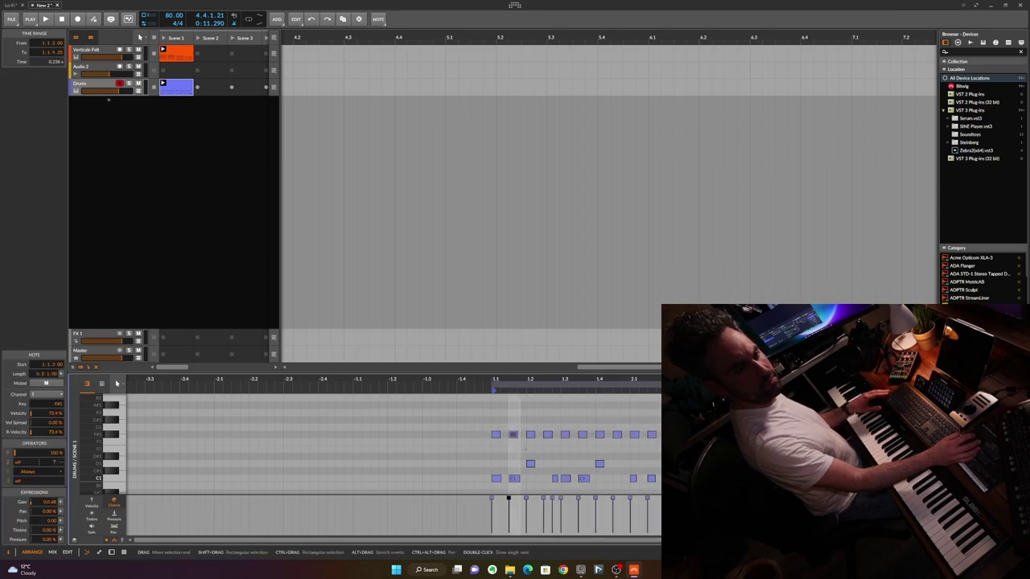
pyautogui.keyDown('shift'); pyautogui.click(547, 434); pyautogui.keyUp('shift')
pyautogui.keyDown('shift'); pyautogui.click(582, 435); pyautogui.keyUp('shift')
pyautogui.keyDown('shift'); pyautogui.click(617, 434); pyautogui.keyUp('shift')
pyautogui.keyDown('shift'); pyautogui.click(686, 434); pyautogui.keyUp('shift')
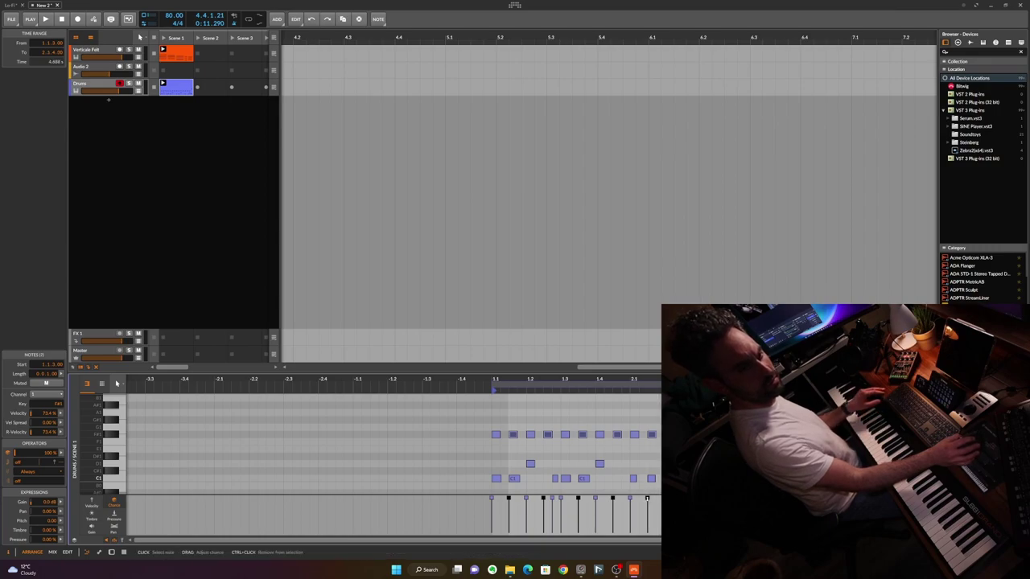
pyautogui.moveTo(647, 498); pyautogui.dragTo(647, 503)
# Display the note velocities and set the velocity spread of all the hi-hat notes to 14.7 %
pyautogui.moveTo(769, 402); pyautogui.dragTo(491, 439)
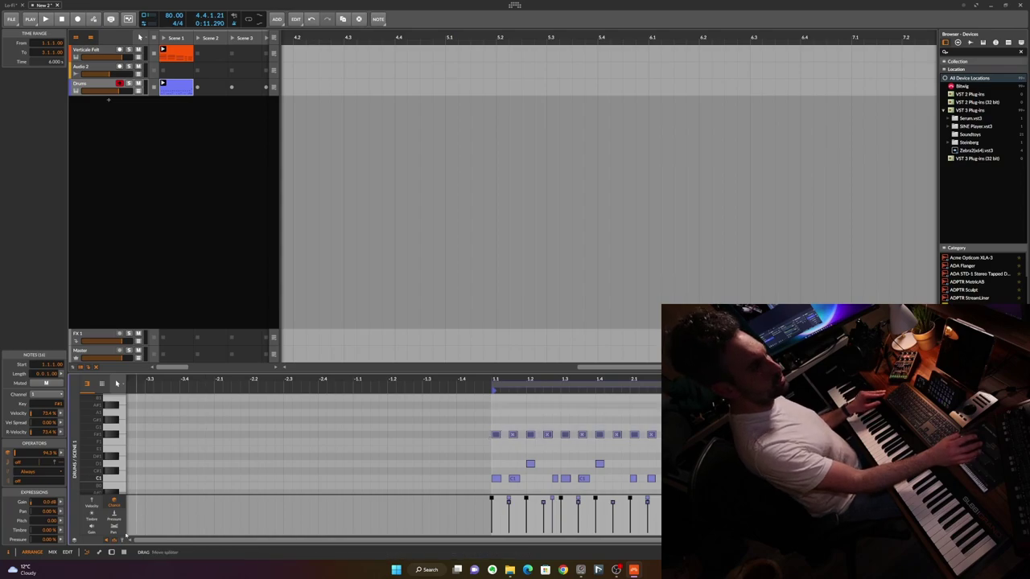
pyautogui.click(93, 505)
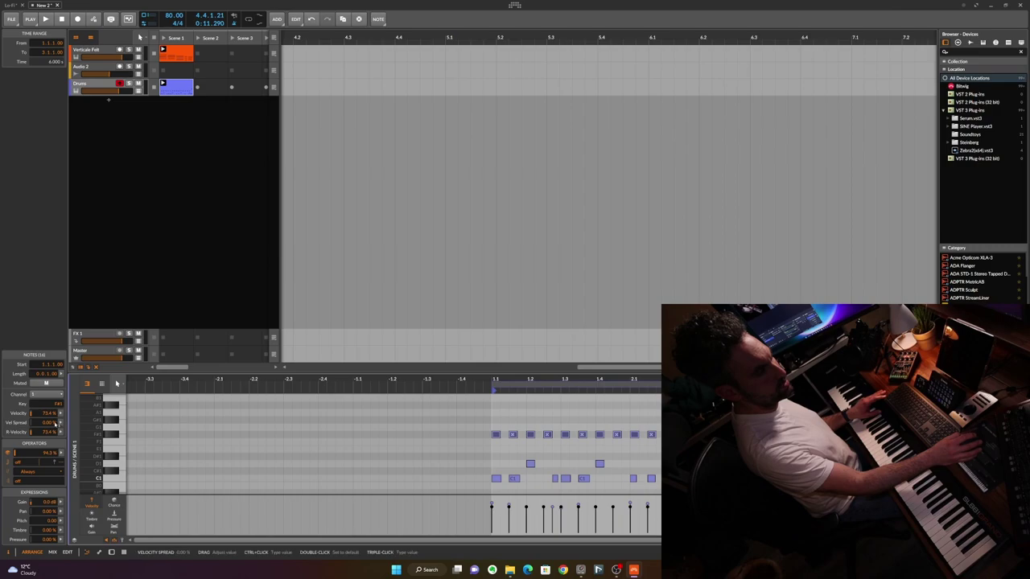
pyautogui.moveTo(49, 423); pyautogui.dragTo(48, 418)
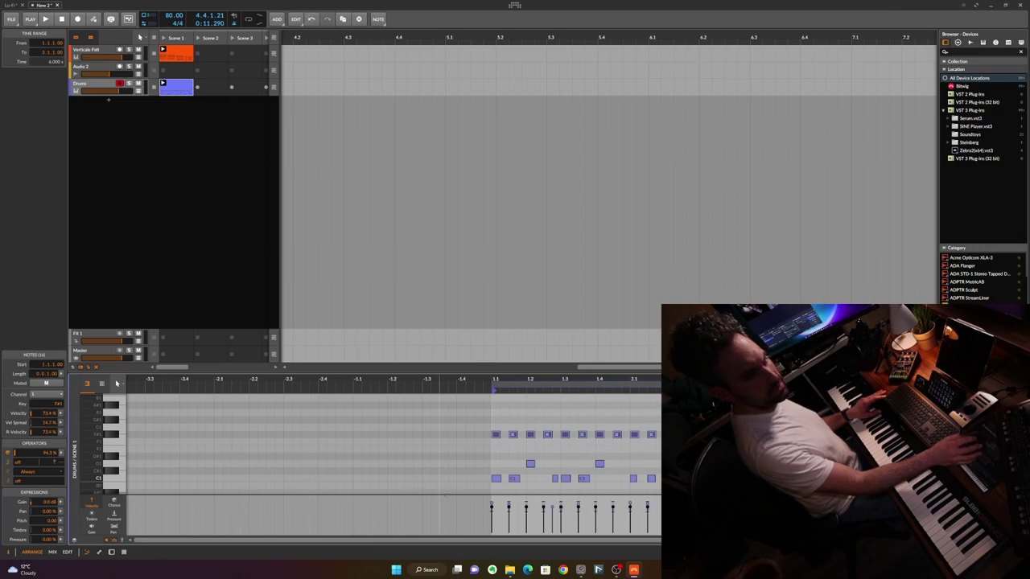
# Raise the velocity of the F#1 note at 1.1.1 to 87.2 % and play the loop
pyautogui.click(517, 449)
pyautogui.click(497, 439)
pyautogui.click(497, 437)
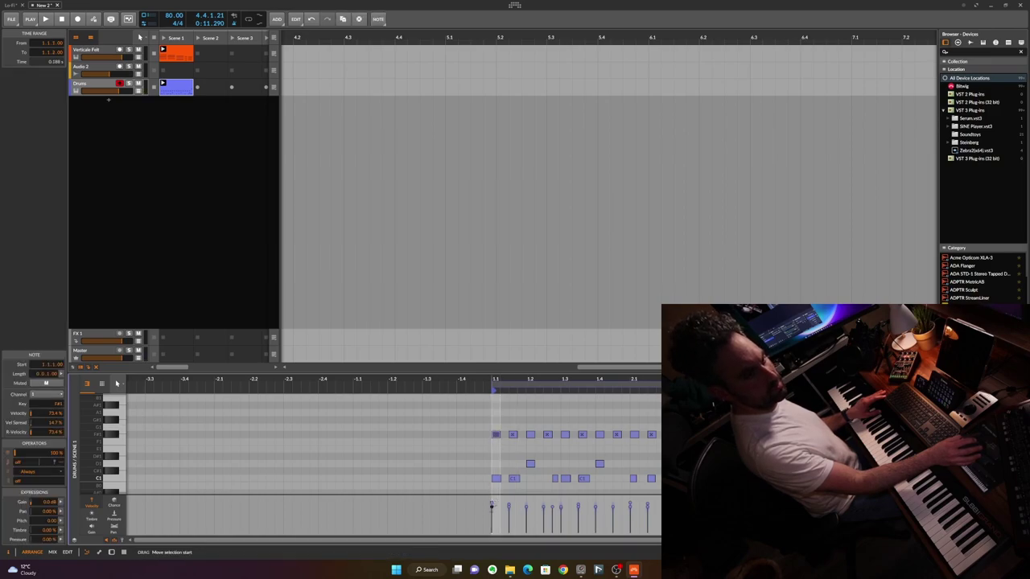
pyautogui.press('space')
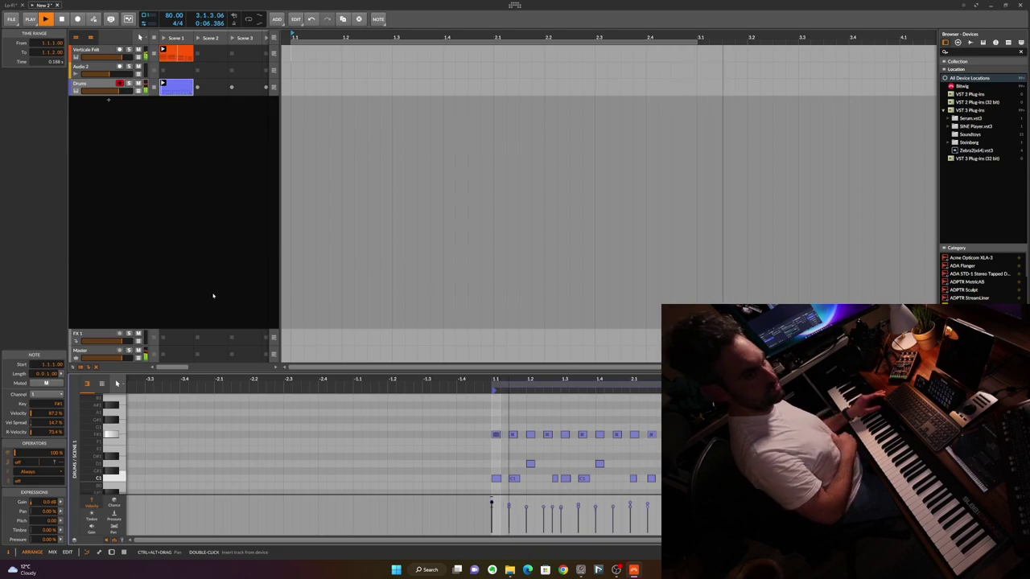
pyautogui.click(371, 178)
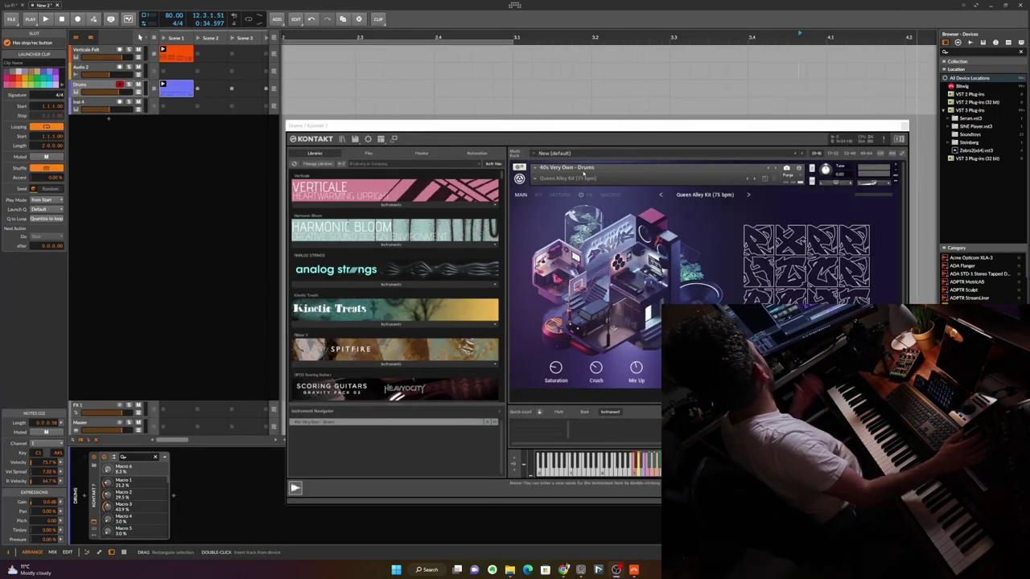
# Adjust the Queen Alley Kit against Scene 1 to Saturation 34.0 %, Crush 18.9 % and Mix Up 31.8 %, and close the Kontakt window
pyautogui.moveTo(555, 367); pyautogui.dragTo(555, 402)
pyautogui.moveTo(595, 368); pyautogui.dragTo(594, 406)
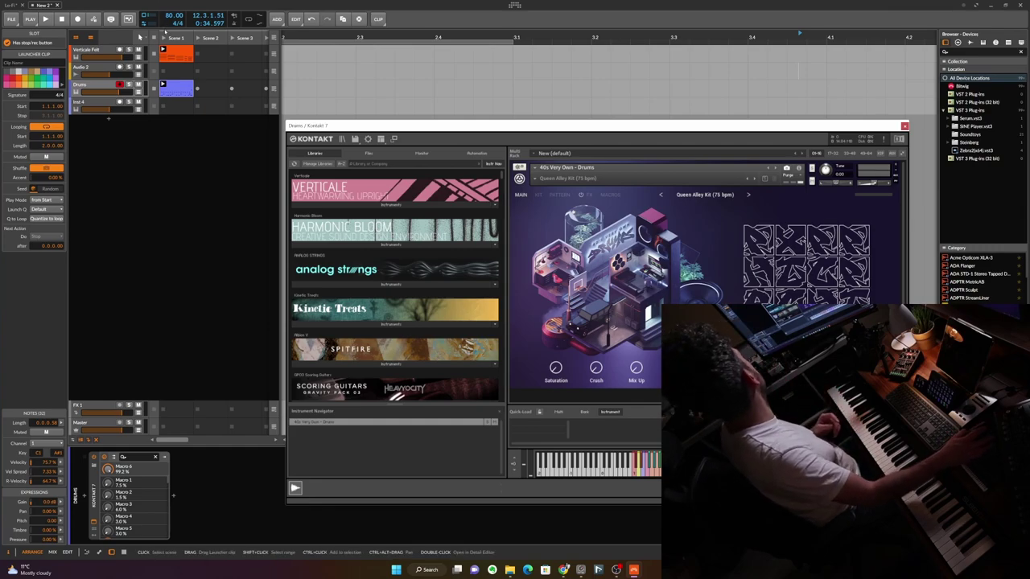
pyautogui.click(163, 39)
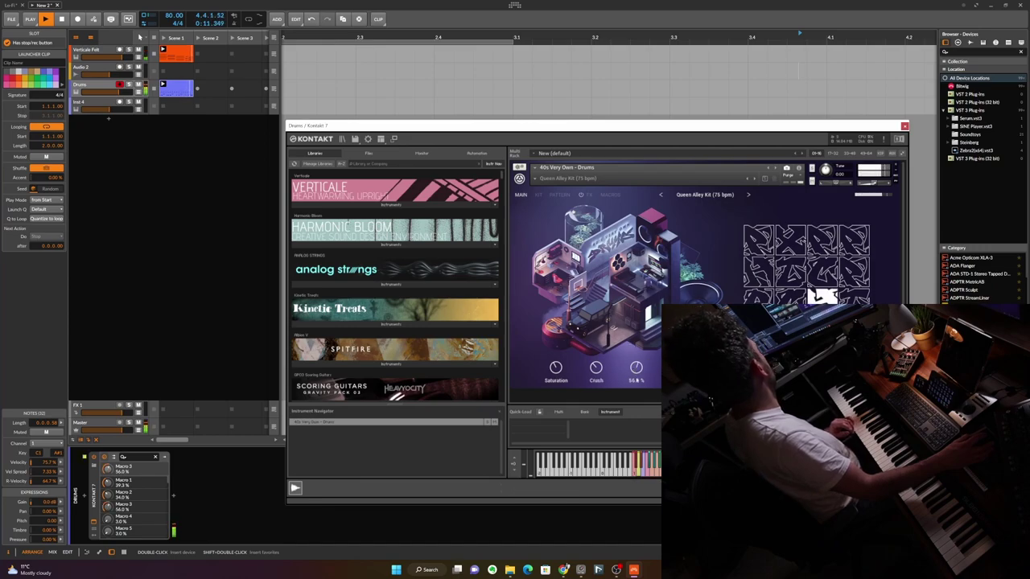
pyautogui.moveTo(641, 368); pyautogui.dragTo(598, 376)
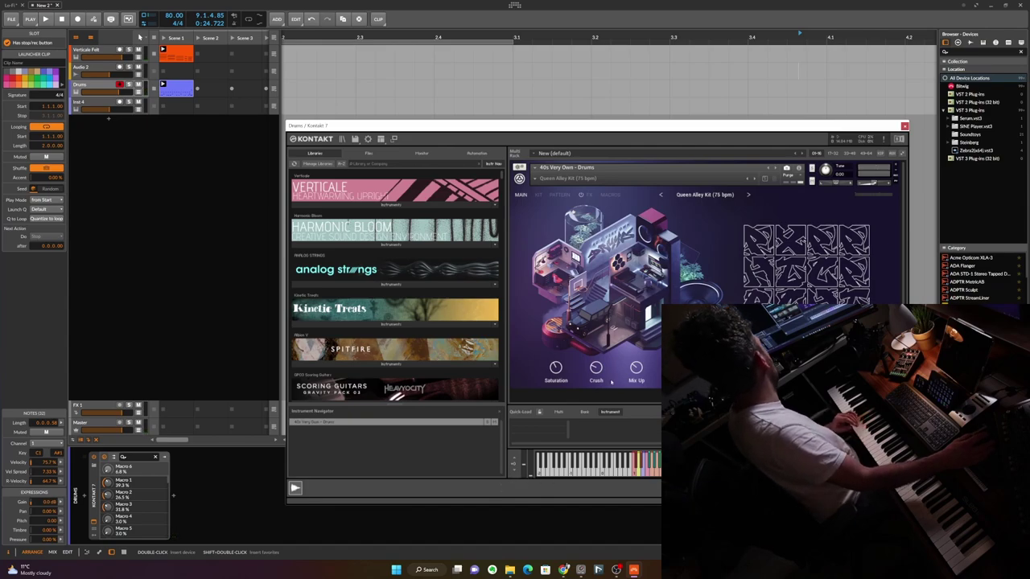
pyautogui.moveTo(596, 375)
pyautogui.moveTo(555, 369)
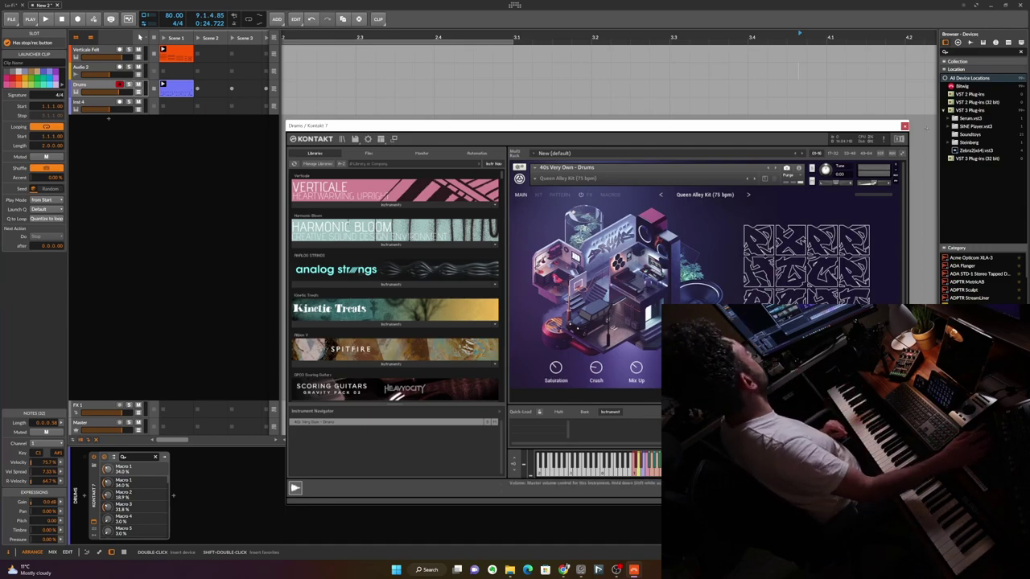
pyautogui.click(904, 127)
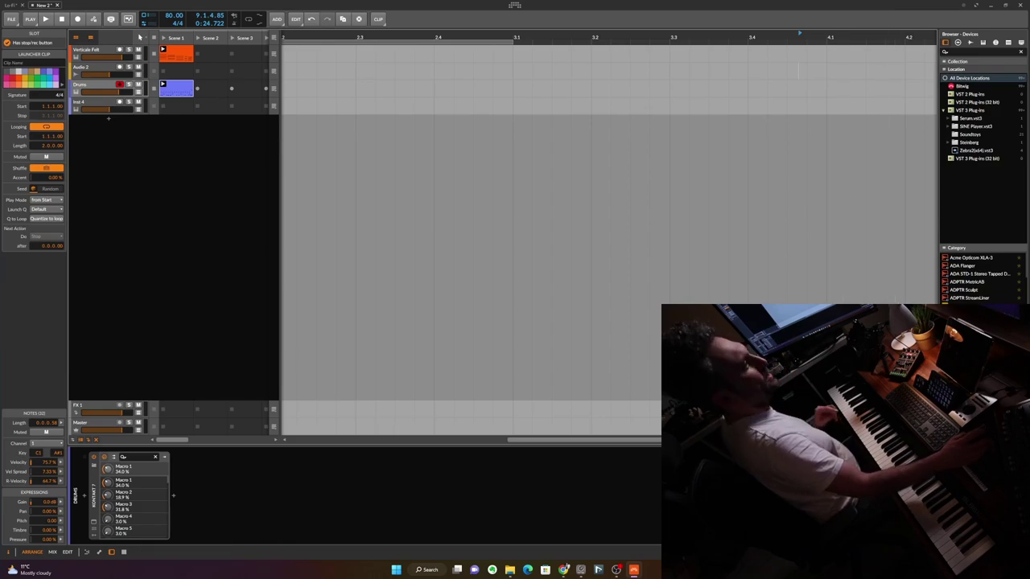
# Add Kontakt 7 to the empty Inst 4 track and load the Harmonic Bloom instrument
pyautogui.click(90, 102)
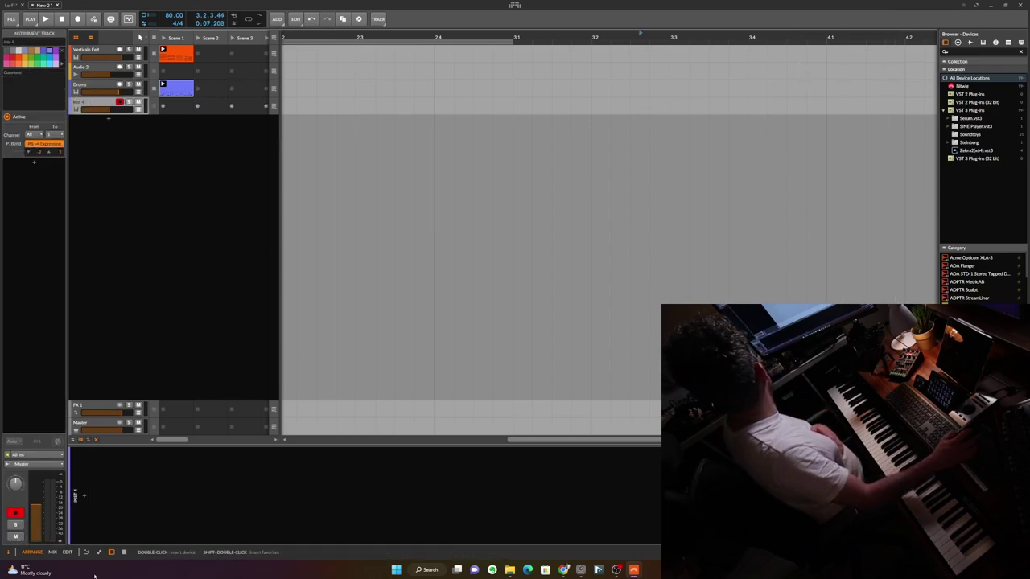
pyautogui.click(84, 497)
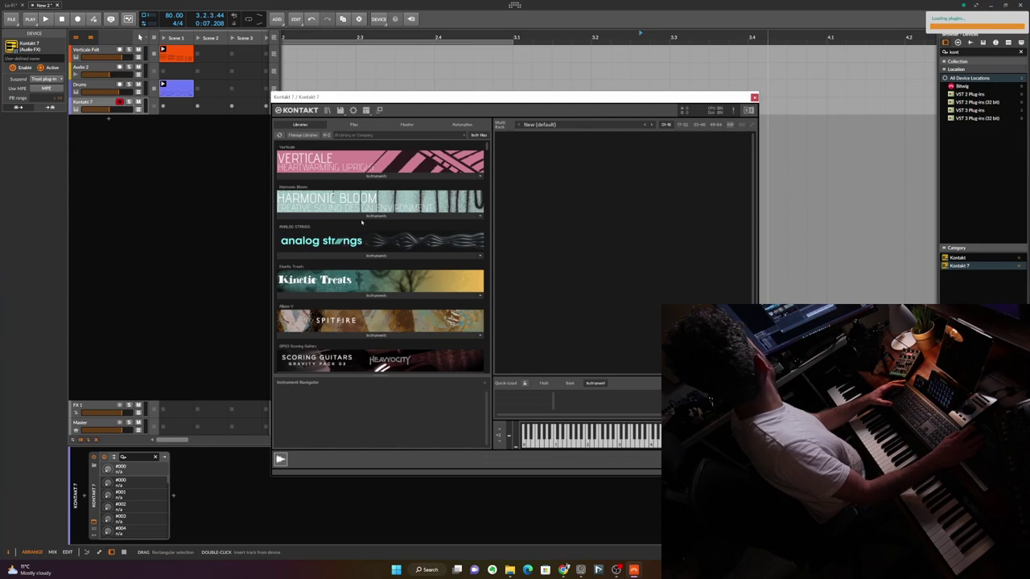
pyautogui.click(351, 222)
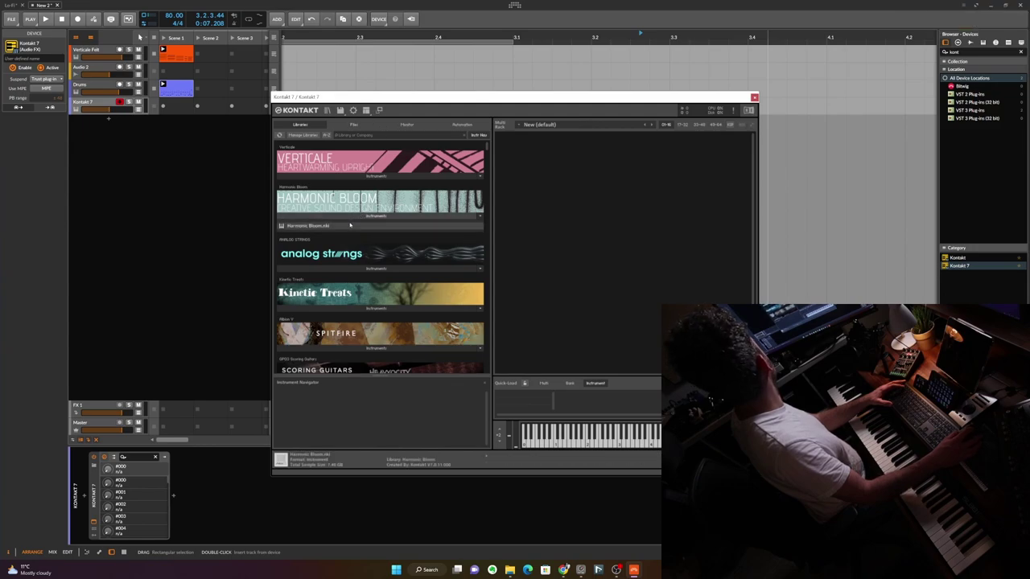
pyautogui.doubleClick(350, 225)
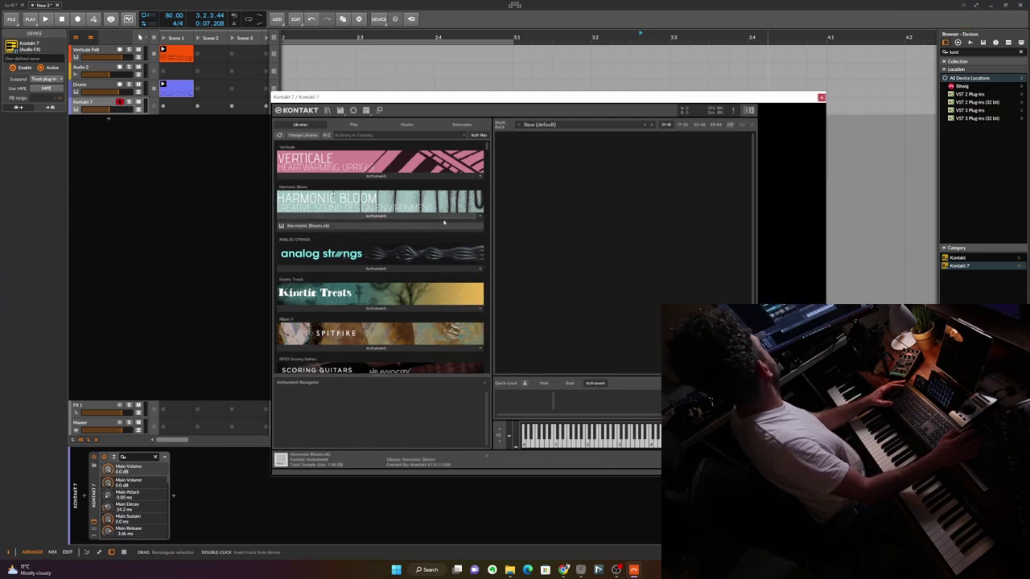
# Load Harmonic Bloom's Ambient Bass Breath preset from the Leads and Basses category
pyautogui.click(520, 149)
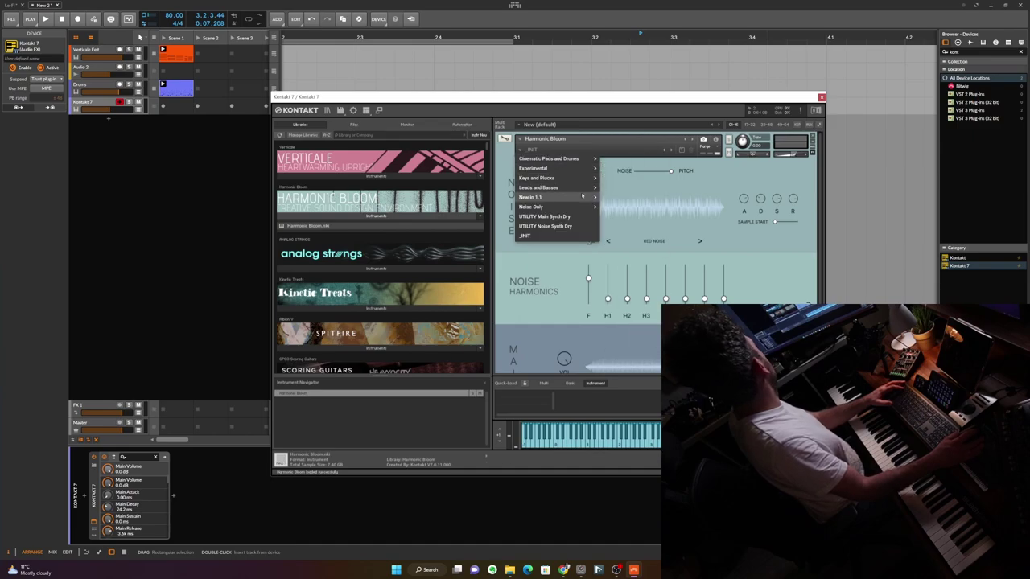
pyautogui.moveTo(582, 190)
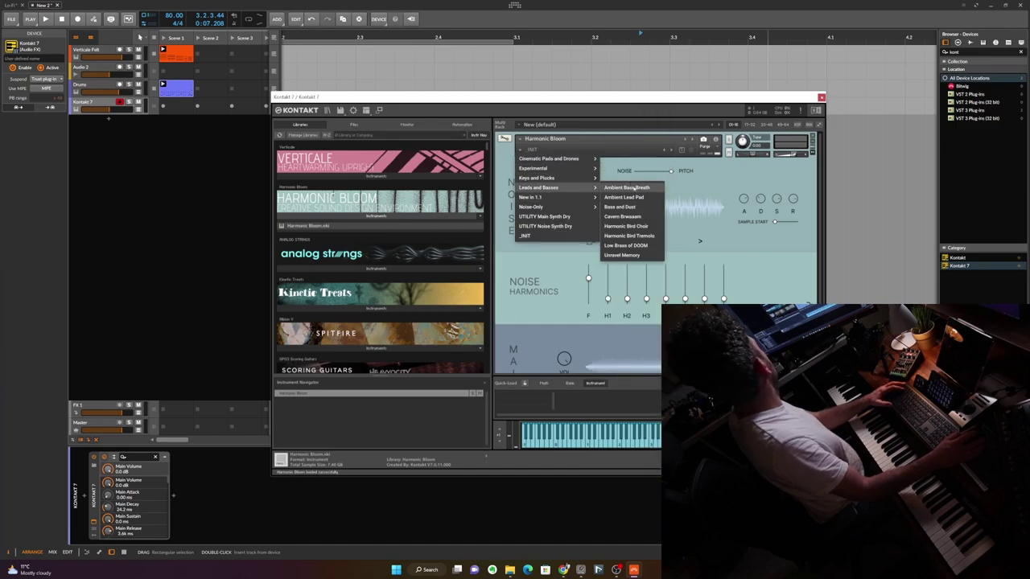
pyautogui.click(628, 187)
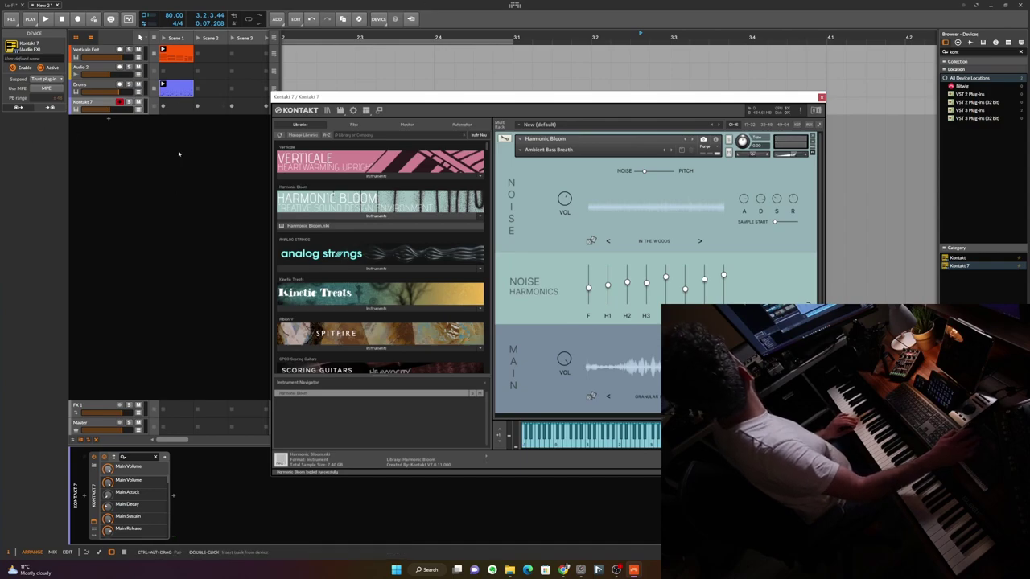
# Raise the Kontakt 7 track's volume slightly and launch Scene 1 as backing for the bass sound
pyautogui.press('space')
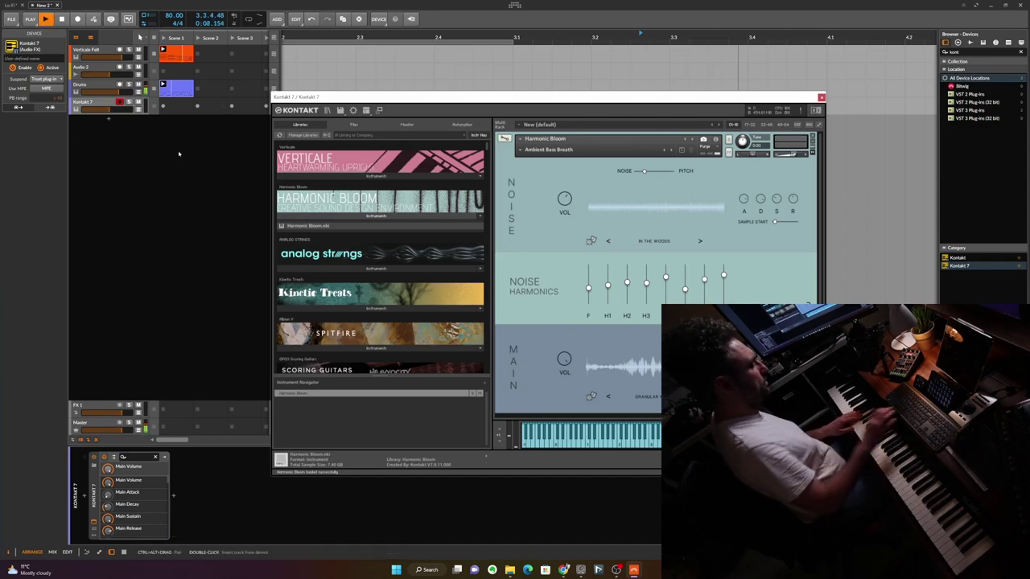
pyautogui.press('space')
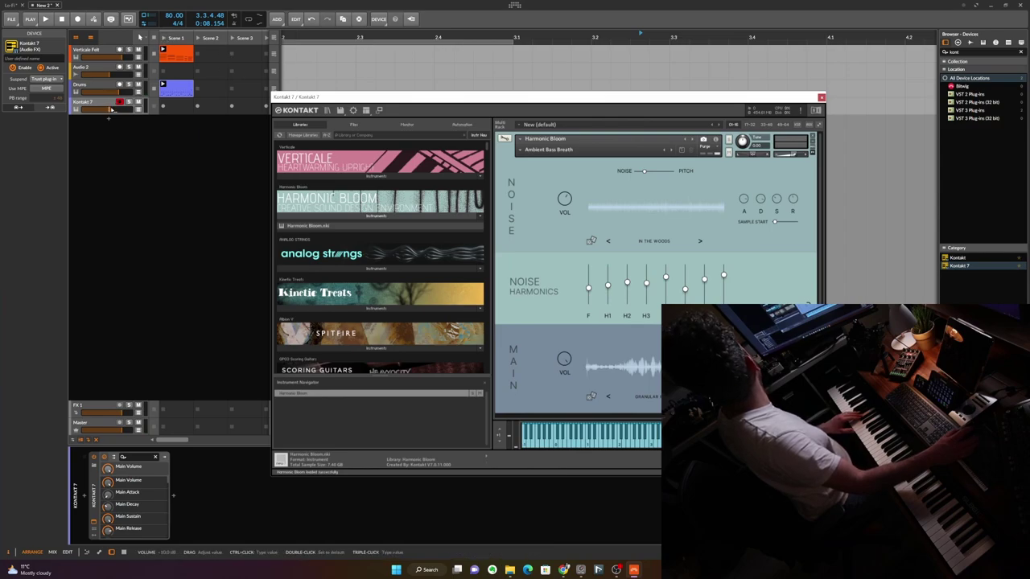
pyautogui.moveTo(110, 109); pyautogui.dragTo(114, 109)
pyautogui.press('space')
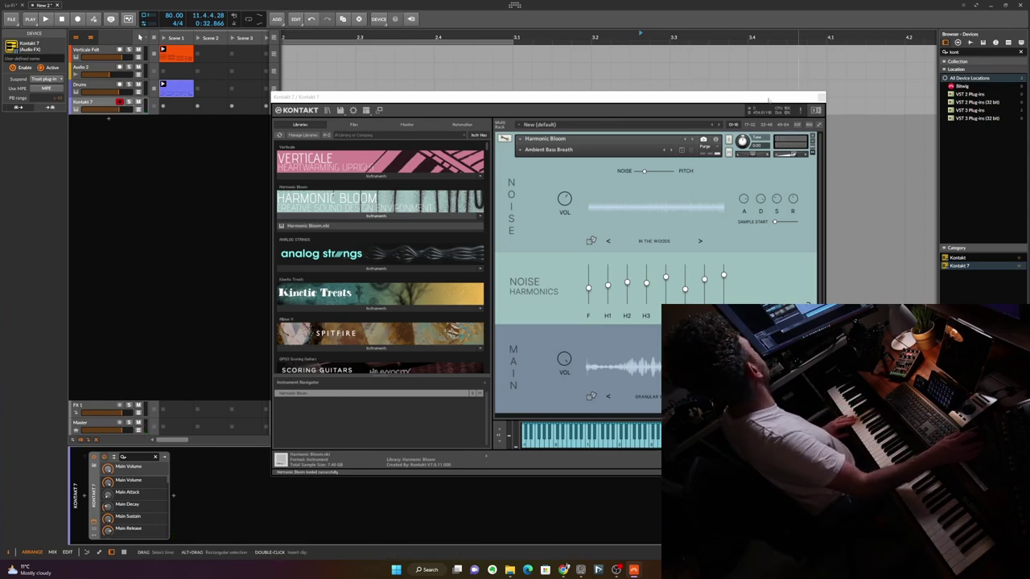
pyautogui.click(163, 37)
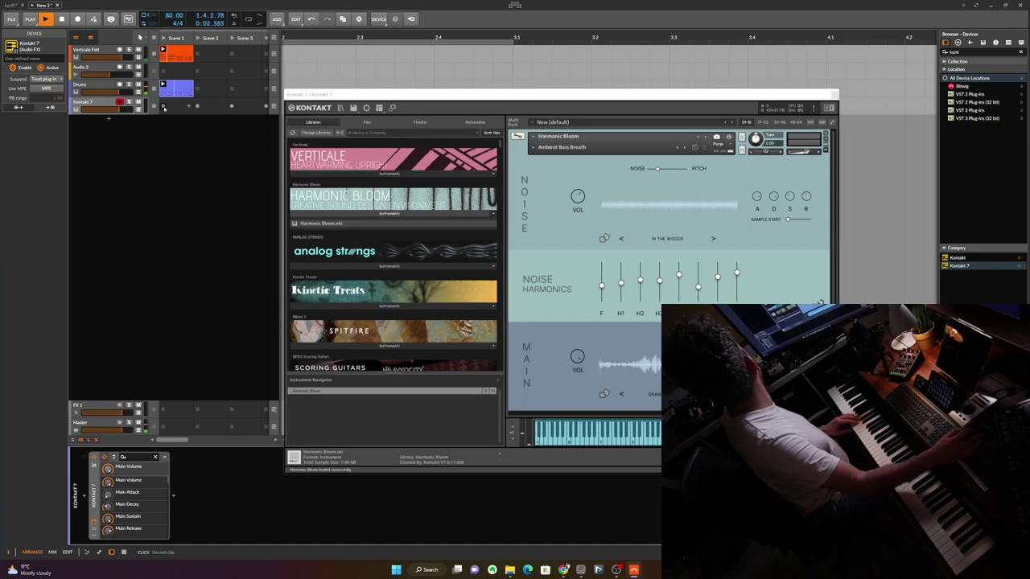
pyautogui.click(163, 107)
pyautogui.click(172, 105)
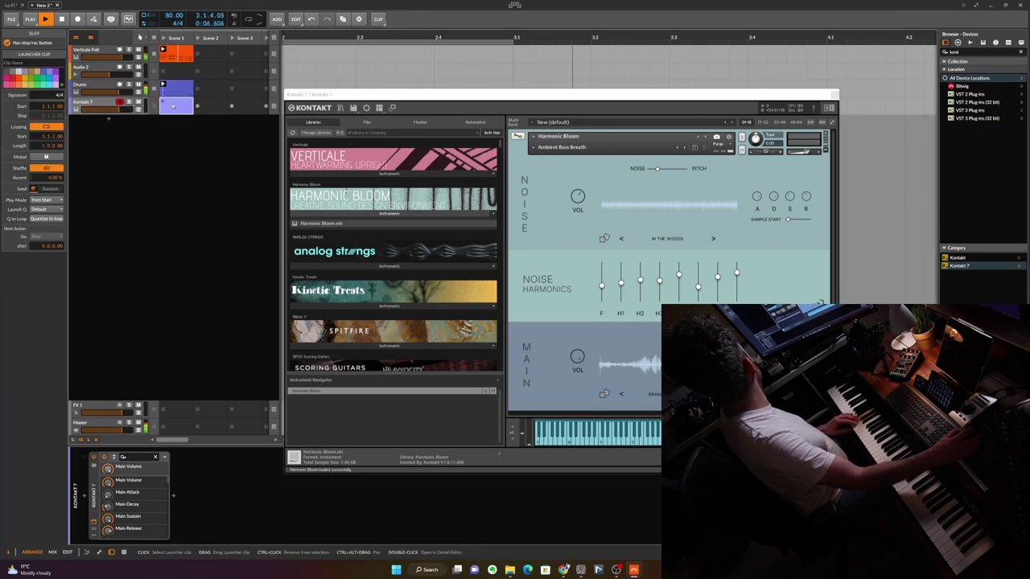
pyautogui.press('Delete')
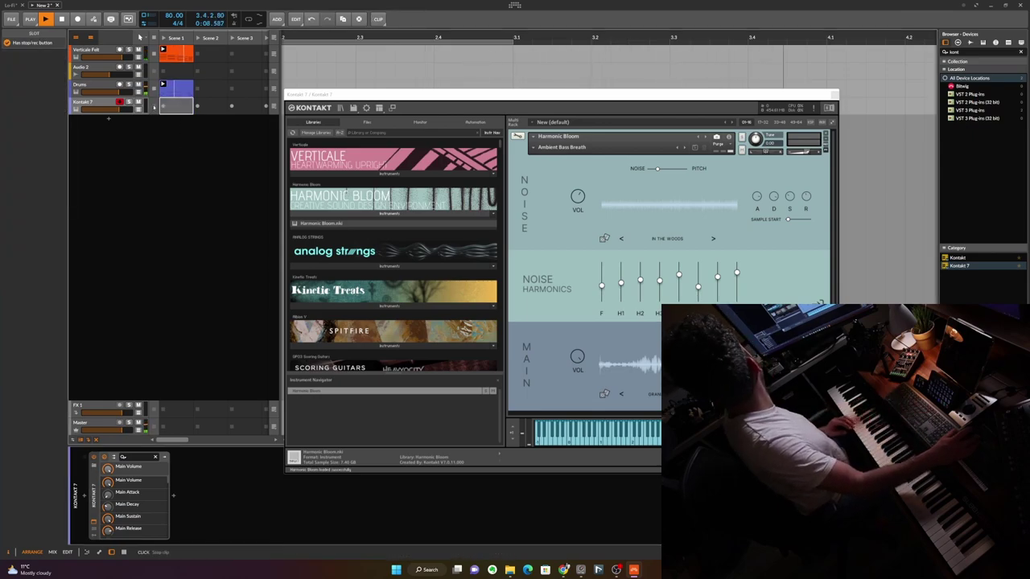
# Record a bass part into the Kontakt 7 track's Scene 1 slot
pyautogui.click(164, 105)
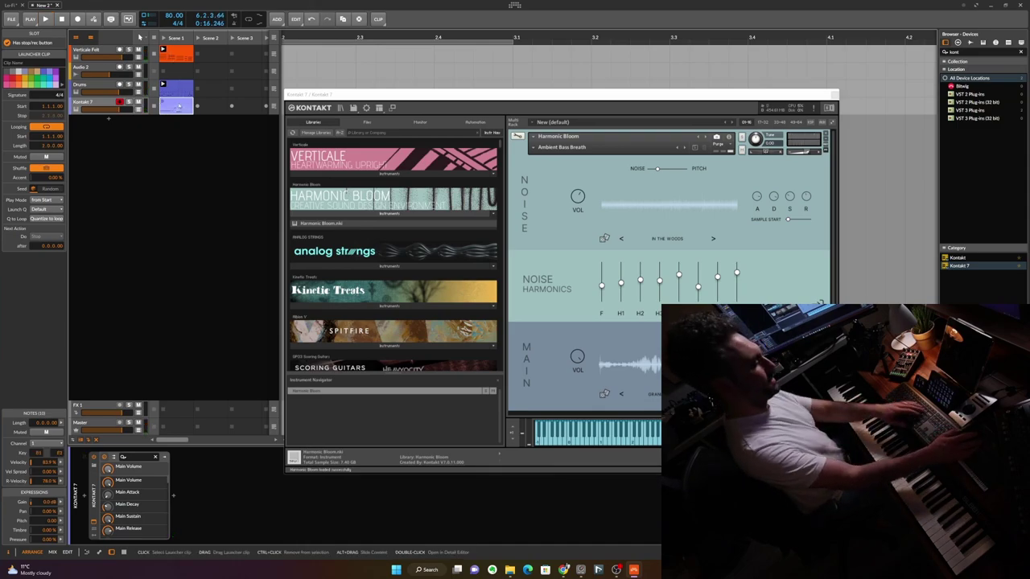
# Discard the unwanted bass takes in the Kontakt 7 track's Scene 1 slot and re-record the part as a four-bar clip
pyautogui.press('Delete')
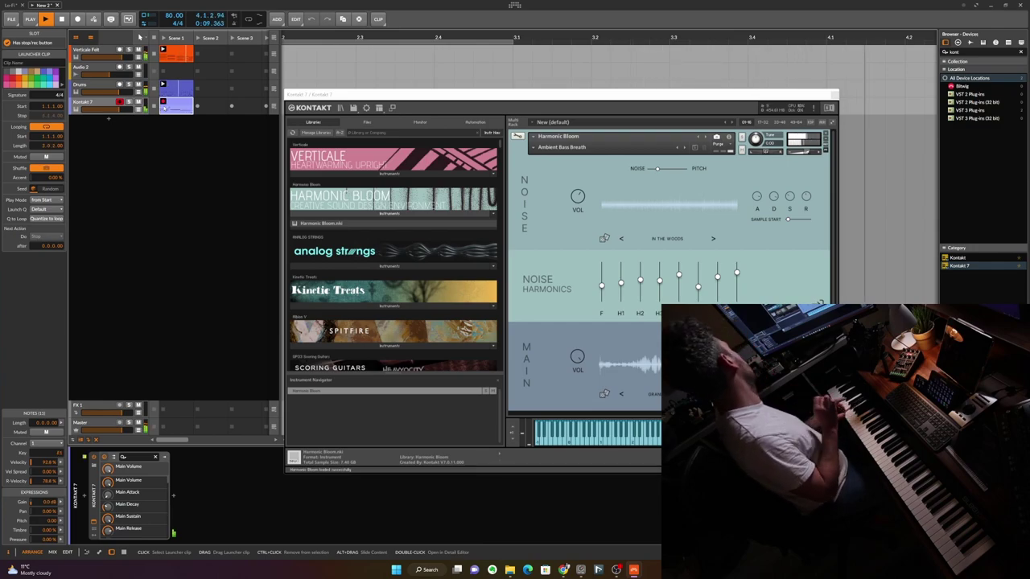
pyautogui.press('space')
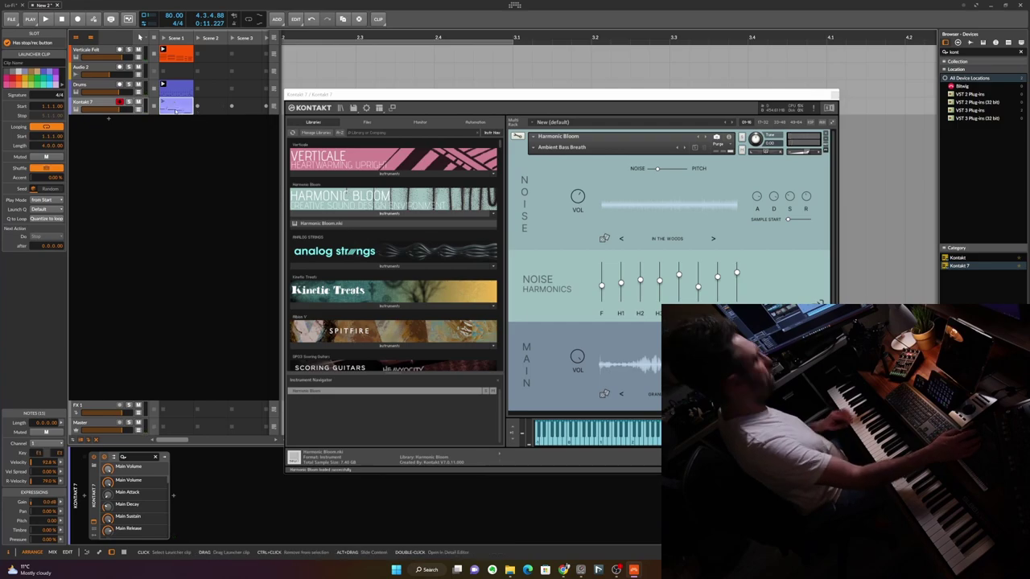
pyautogui.press('Delete')
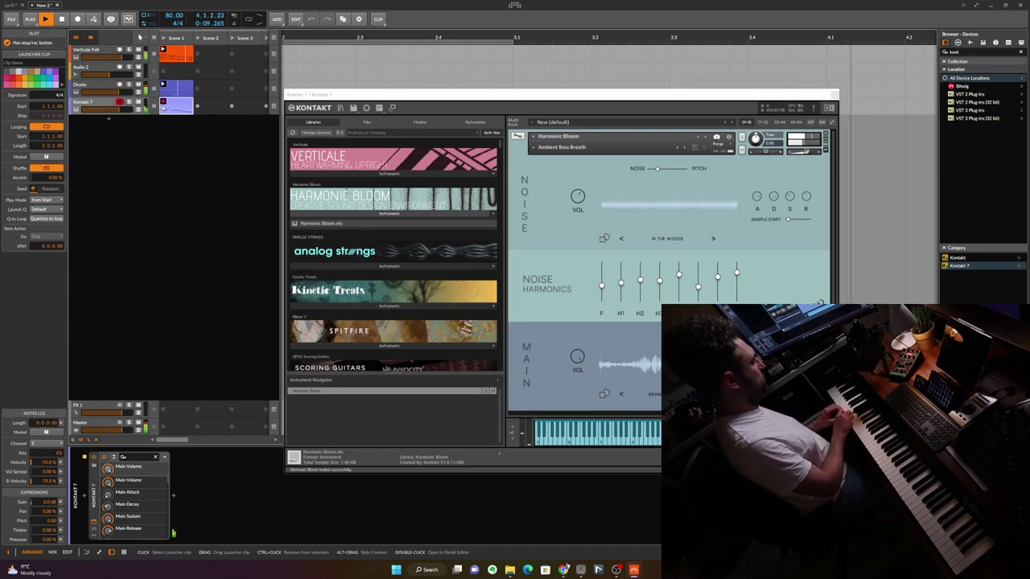
pyautogui.press('space')
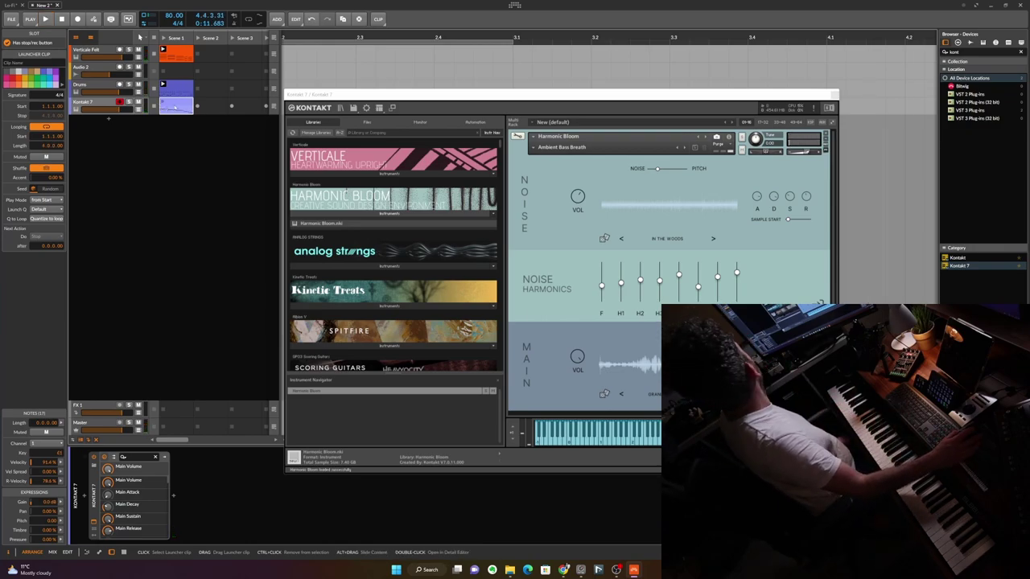
# Open the new bass clip's notes for editing, close the Kontakt window and delete the stray notes around bar 4
pyautogui.doubleClick(171, 107)
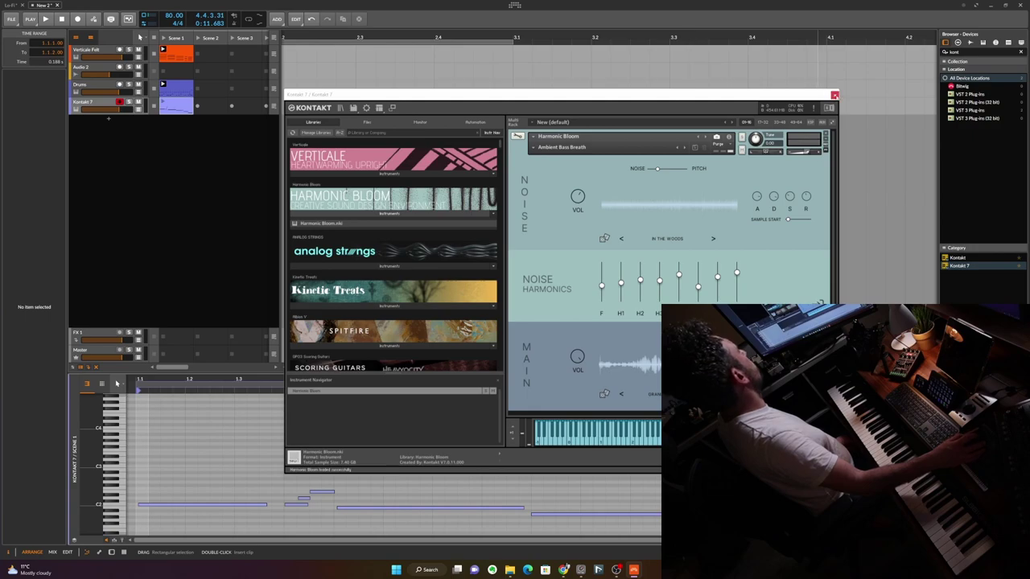
pyautogui.click(836, 96)
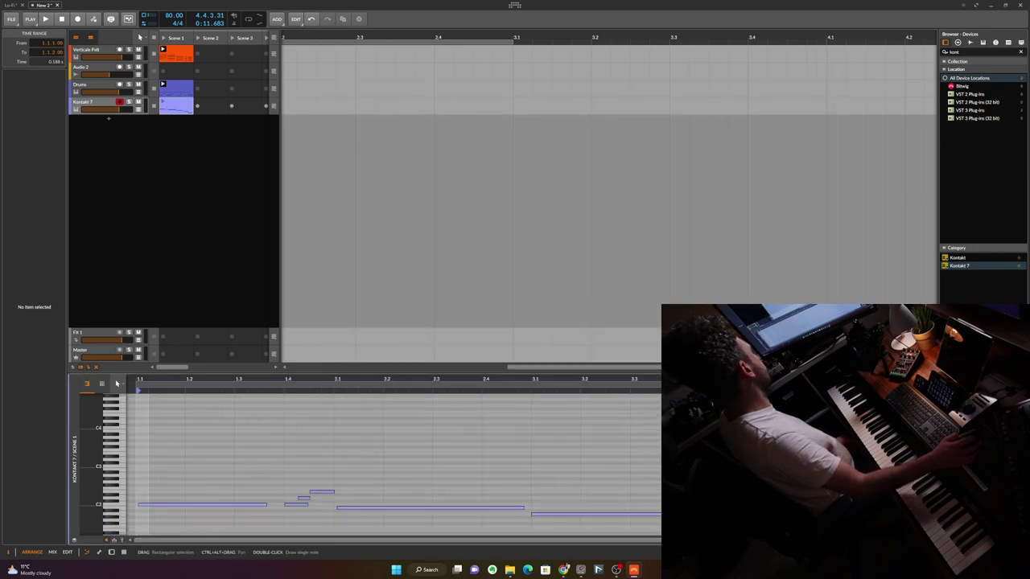
pyautogui.scroll(-2, 371, 467)
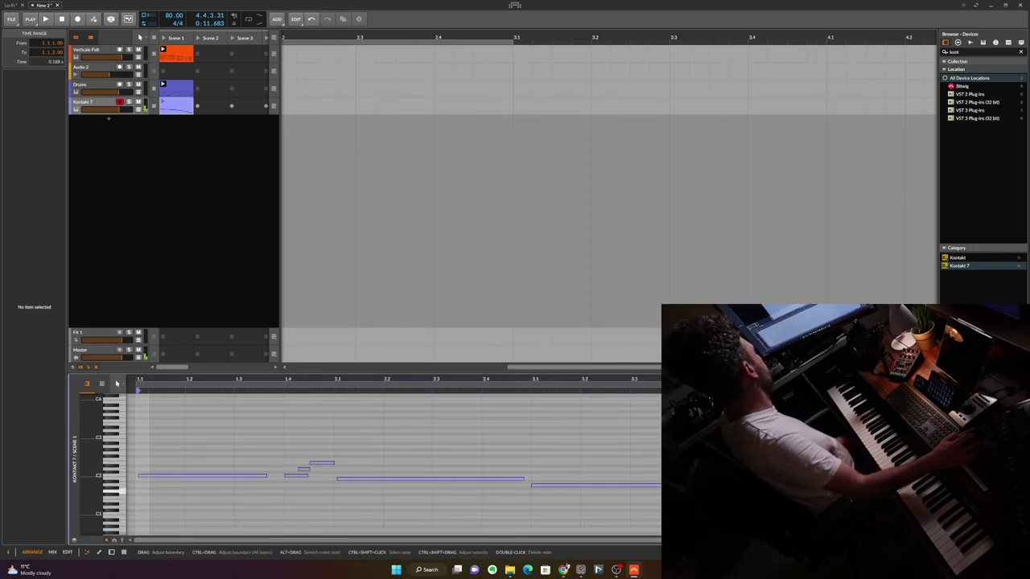
pyautogui.press('Delete')
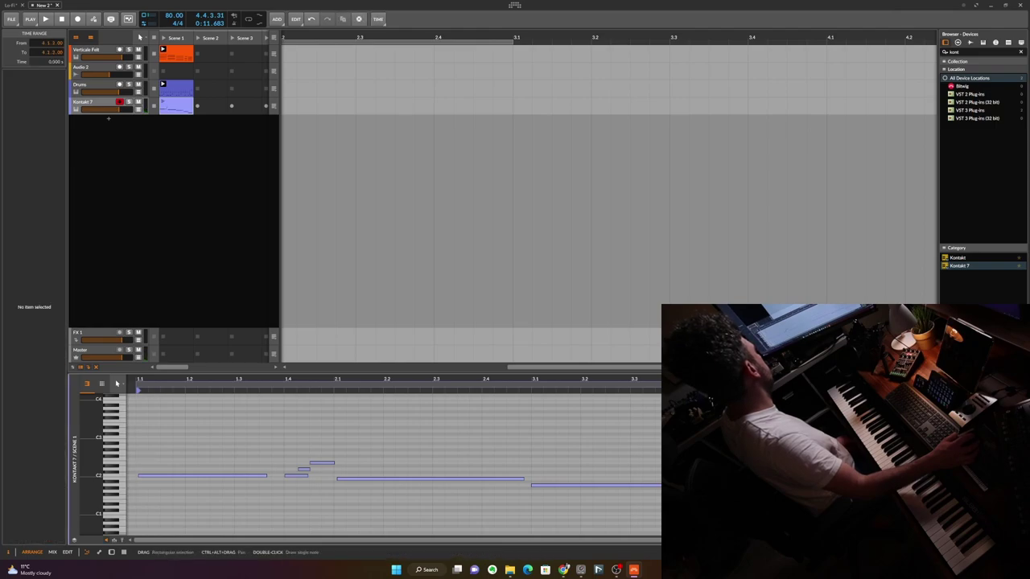
pyautogui.click(719, 492)
pyautogui.press('Delete')
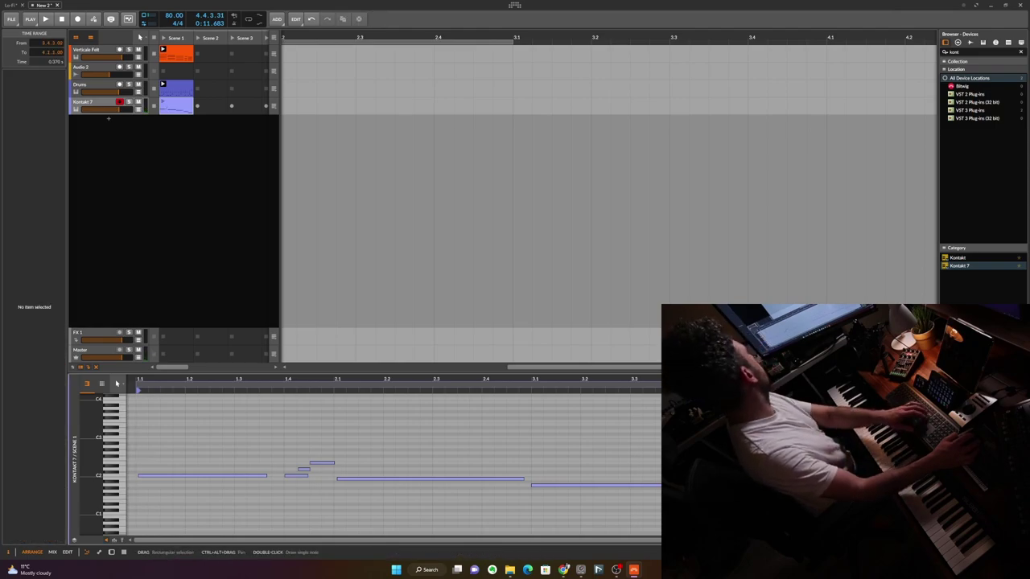
# Quantize all notes in the bass clip
pyautogui.hotkey('ctrl', 'a')
pyautogui.press('q')
pyautogui.click(322, 501)
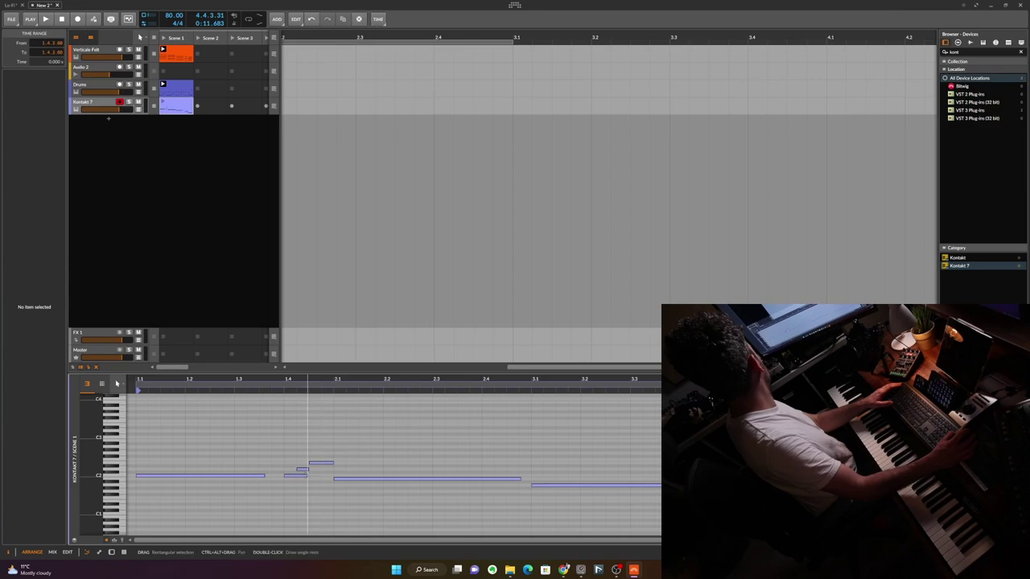
# Apply Make Legato to all bass notes and play Scene 1 to hear the part
pyautogui.click(298, 476)
pyautogui.moveTo(306, 475); pyautogui.dragTo(295, 475)
pyautogui.hotkey('ctrl', 'a')
pyautogui.rightClick(299, 475)
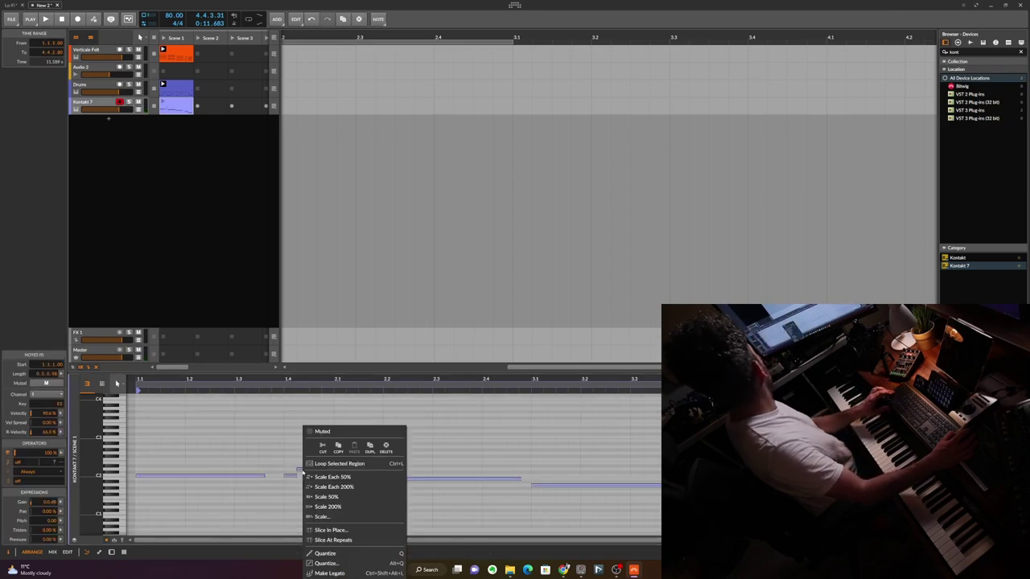
pyautogui.click(366, 554)
pyautogui.click(361, 528)
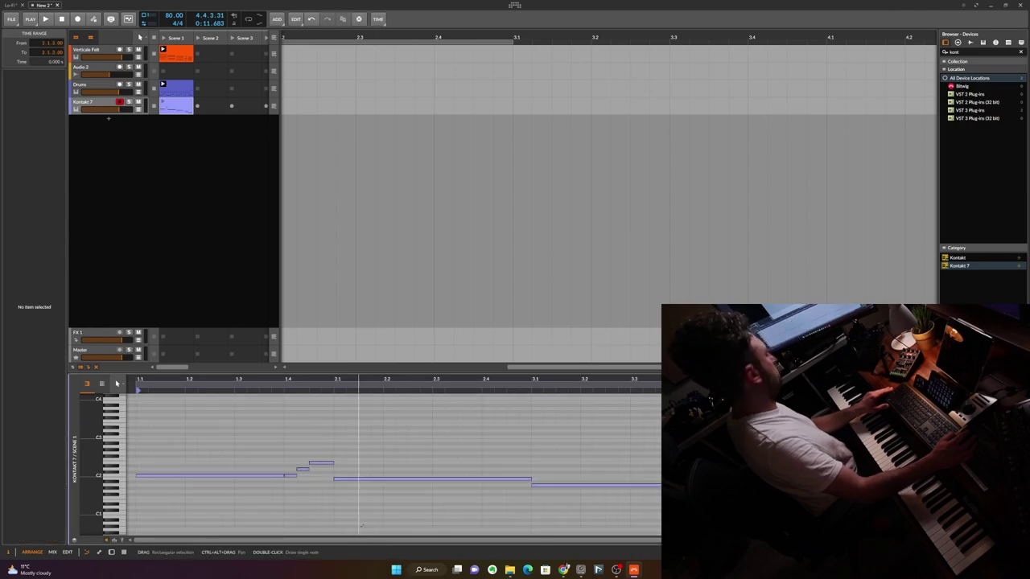
pyautogui.click(163, 39)
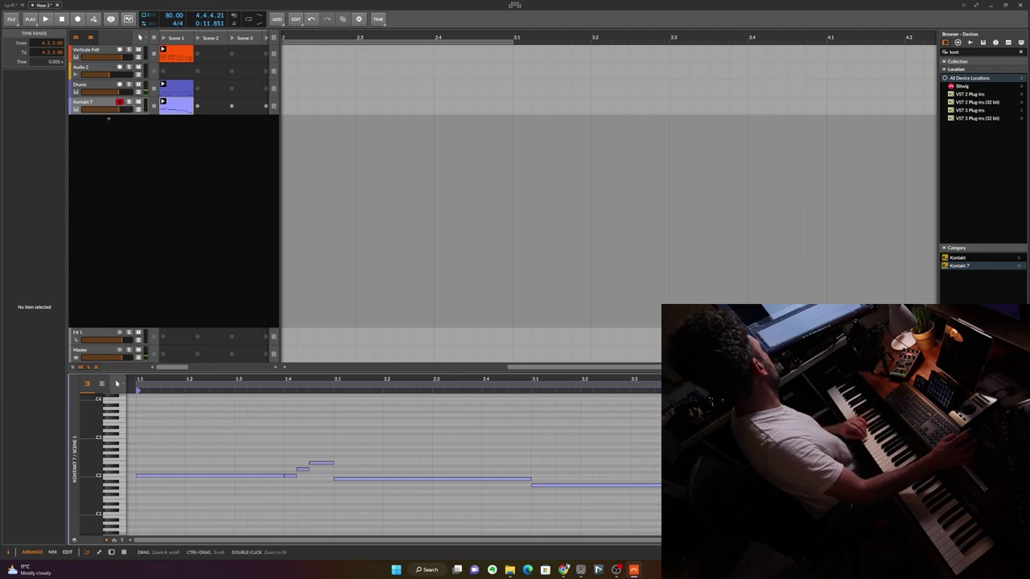
# Show the note velocities, shorten the long bass notes starting bars 1 and 3 to 0.2.3.00, and replay Scene 1
pyautogui.click(113, 540)
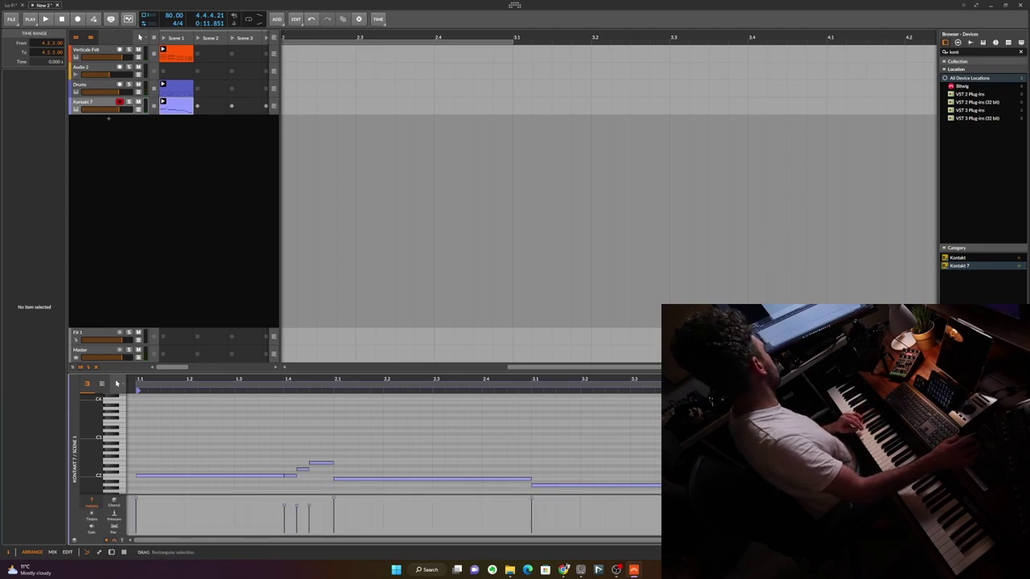
pyautogui.click(807, 489)
pyautogui.scroll(-2, 807, 451)
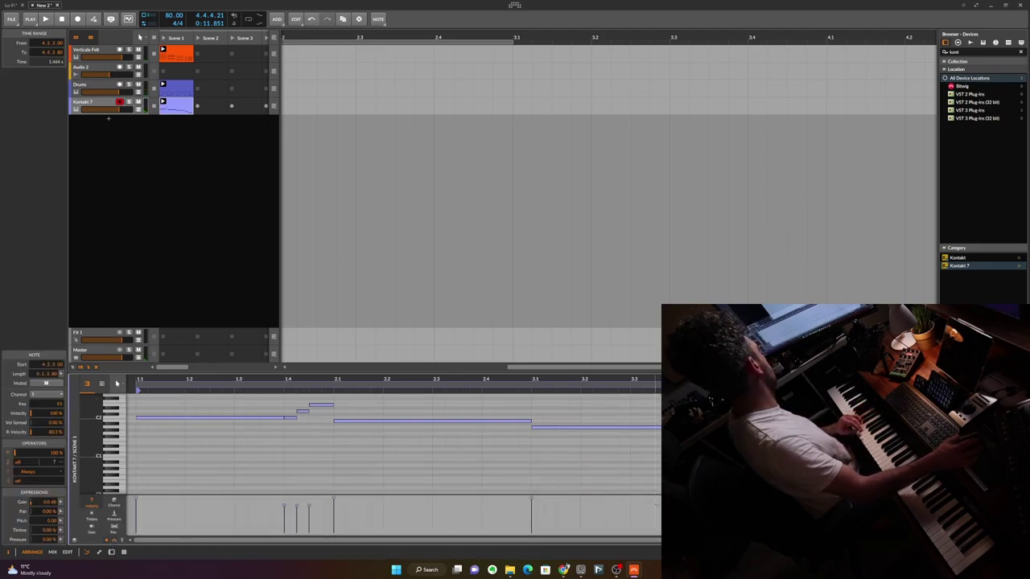
pyautogui.click(673, 427)
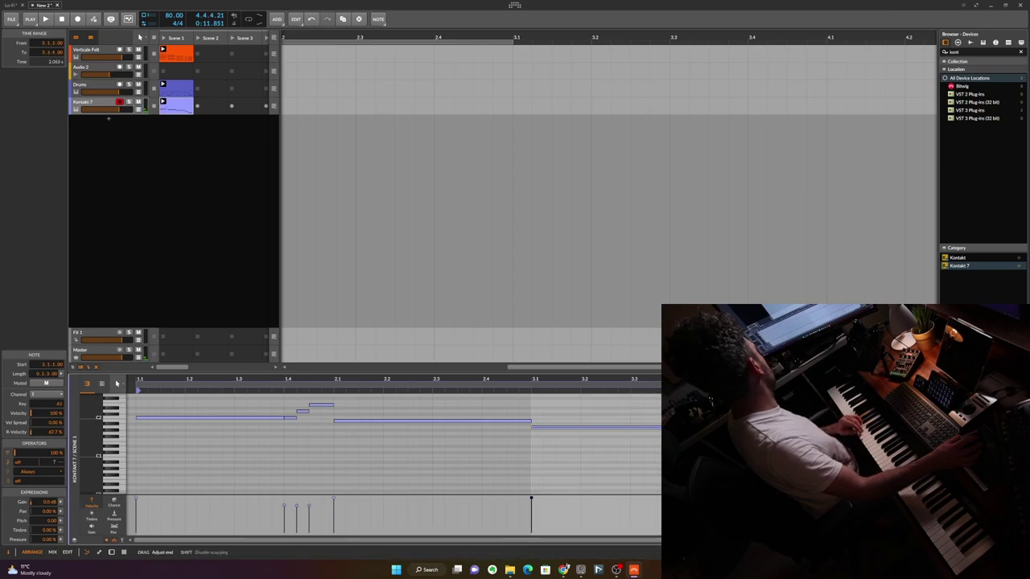
pyautogui.moveTo(283, 417); pyautogui.dragTo(273, 417)
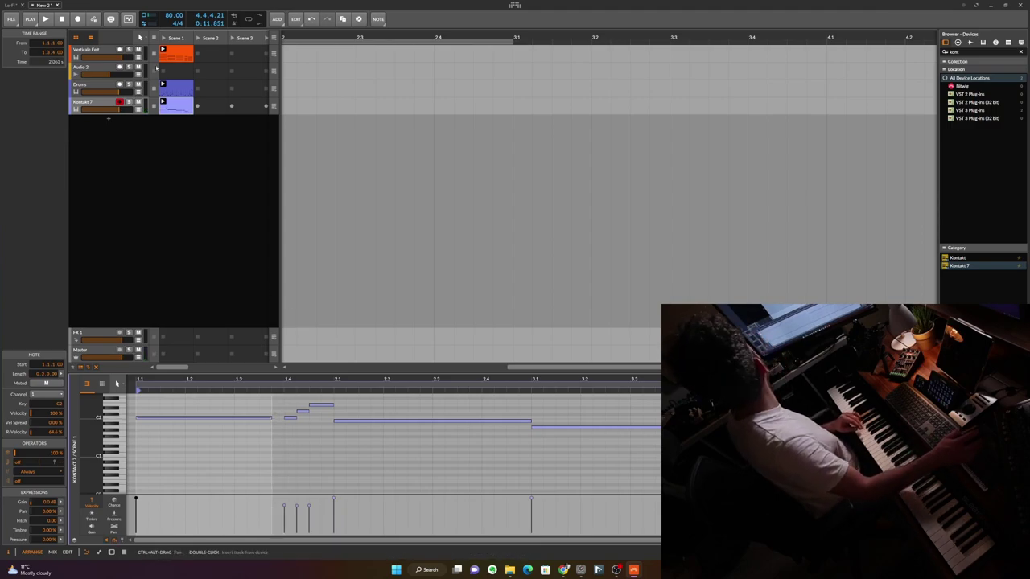
pyautogui.click(165, 37)
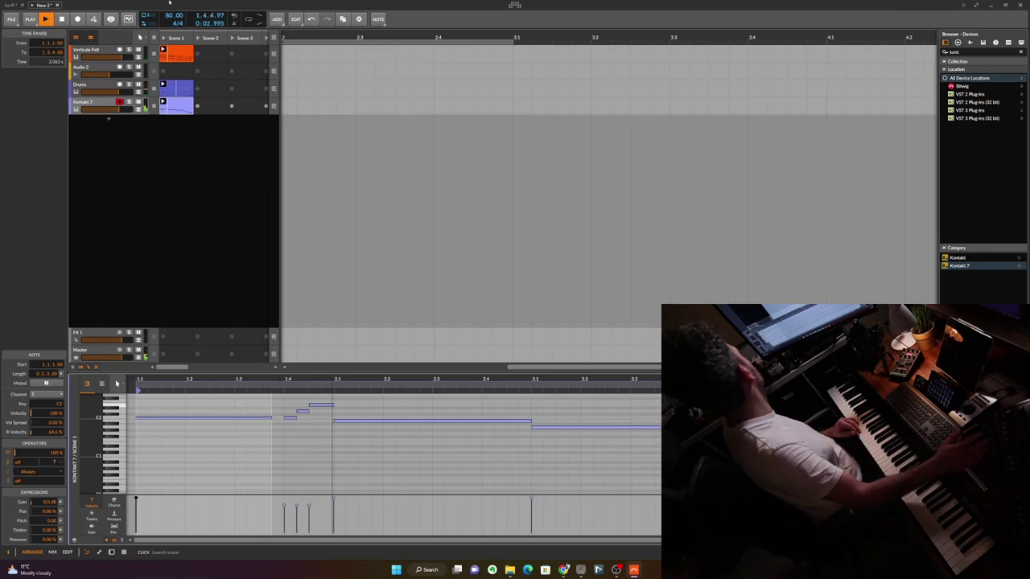
# Rename the Kontakt 7 track to Bass and save the project
pyautogui.click(80, 105)
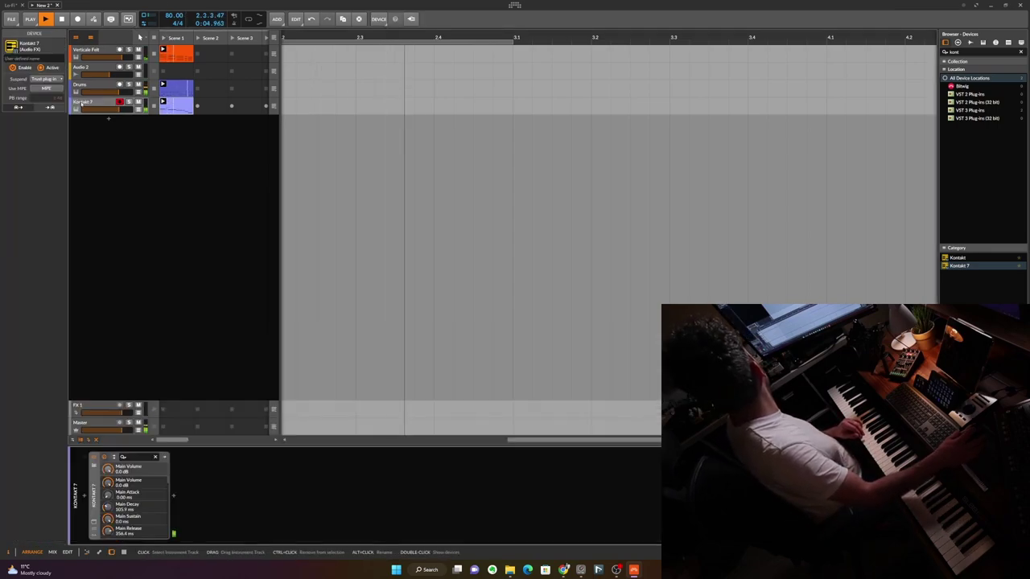
pyautogui.rightClick(81, 105)
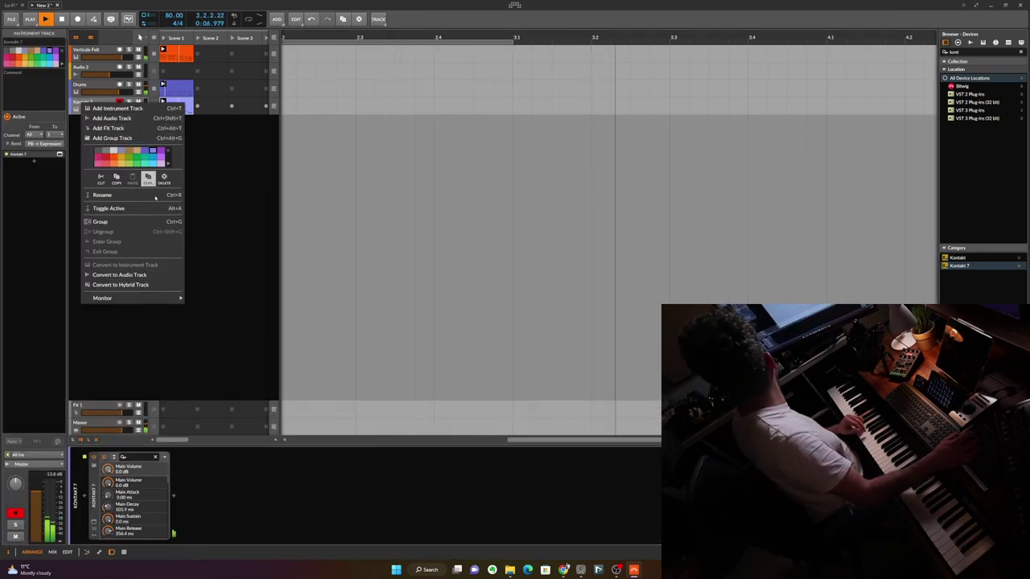
pyautogui.click(151, 197)
pyautogui.write('Bass')
pyautogui.press('Return')
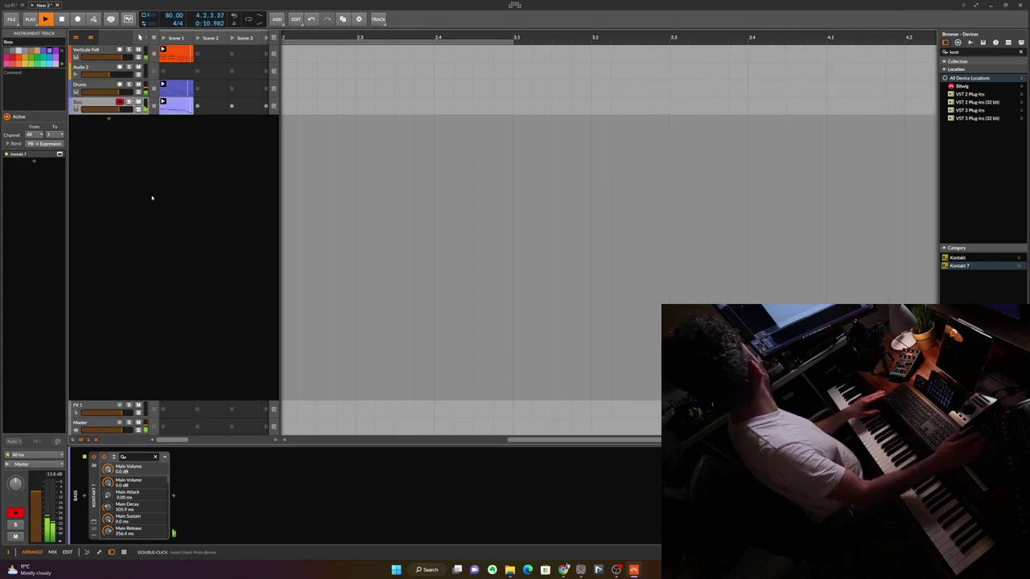
pyautogui.click(156, 199)
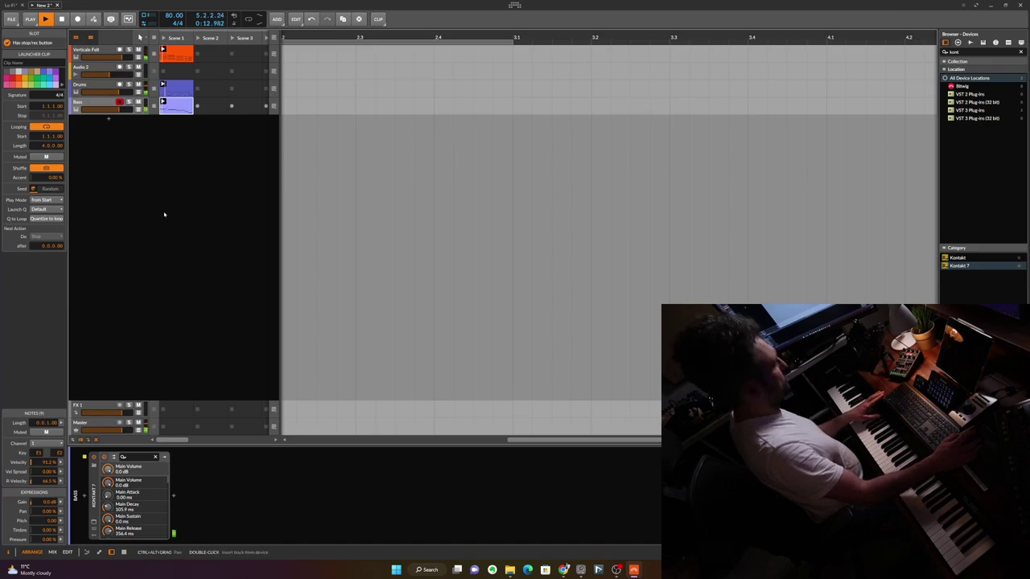
pyautogui.hotkey('ctrl', 's')
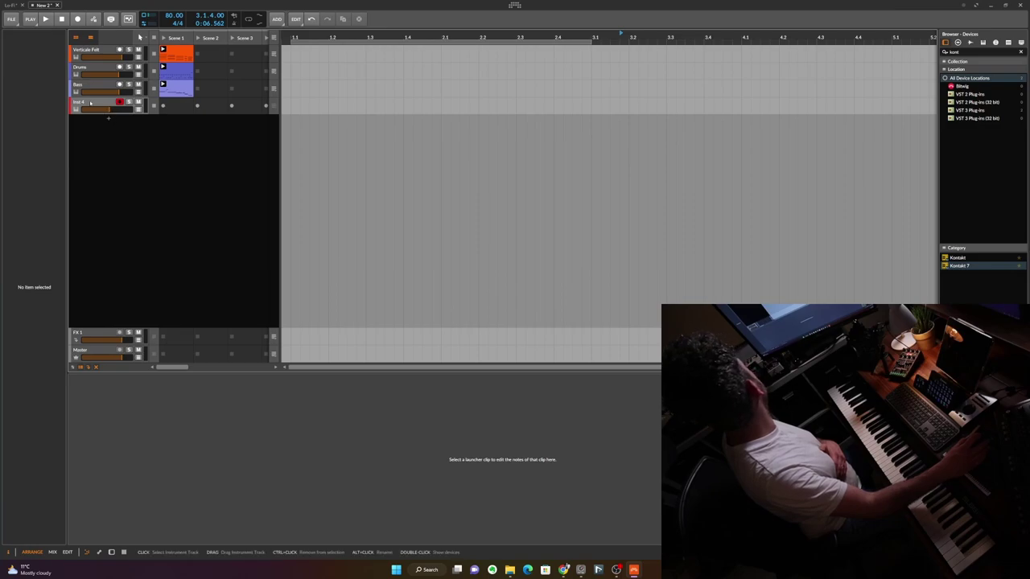
# Insert Kontakt 7 into the empty Inst 4 track's device chain, searching for "kont", and show its plug-in window
pyautogui.click(91, 105)
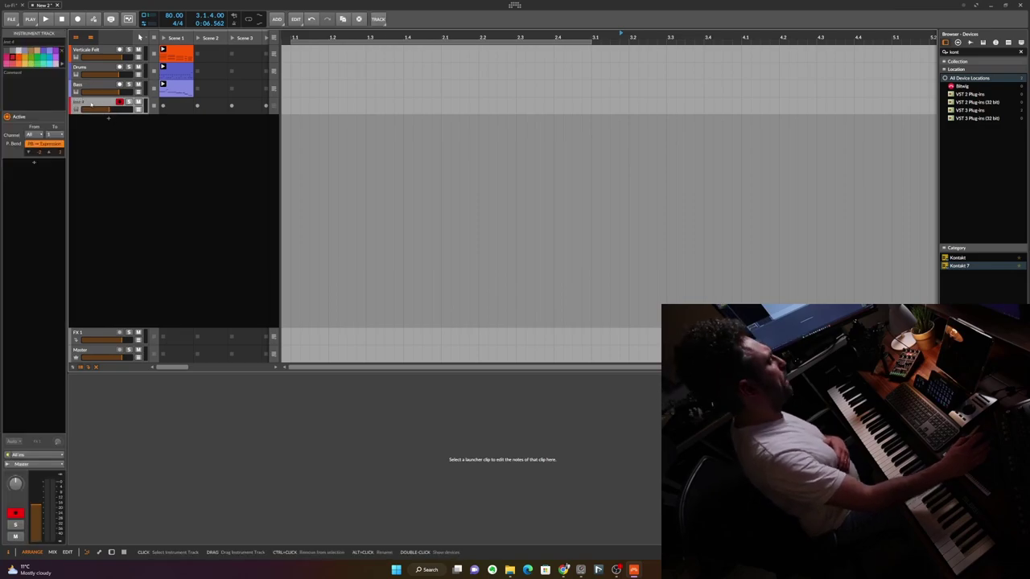
pyautogui.press('d')
pyautogui.click(91, 105)
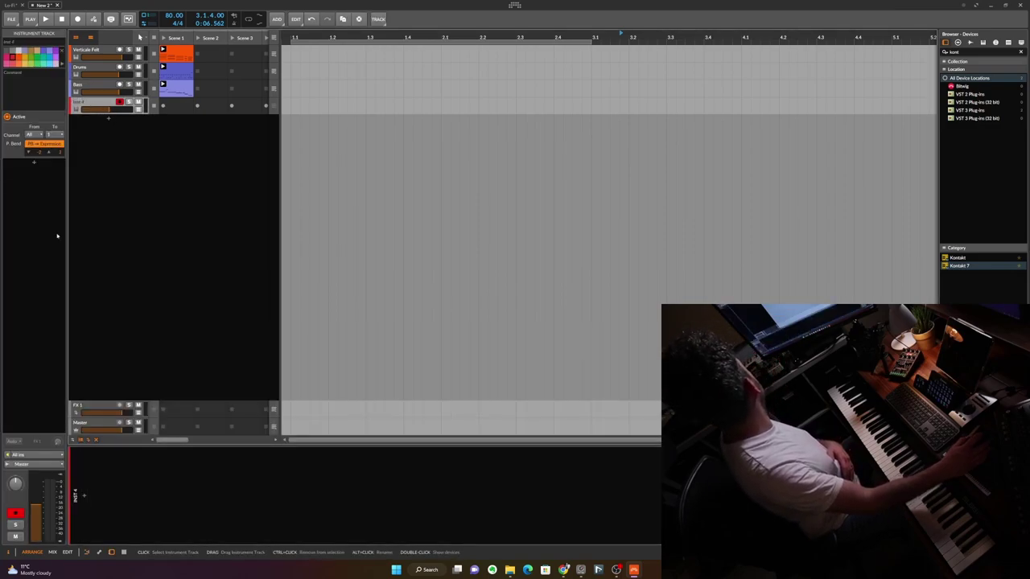
pyautogui.click(83, 498)
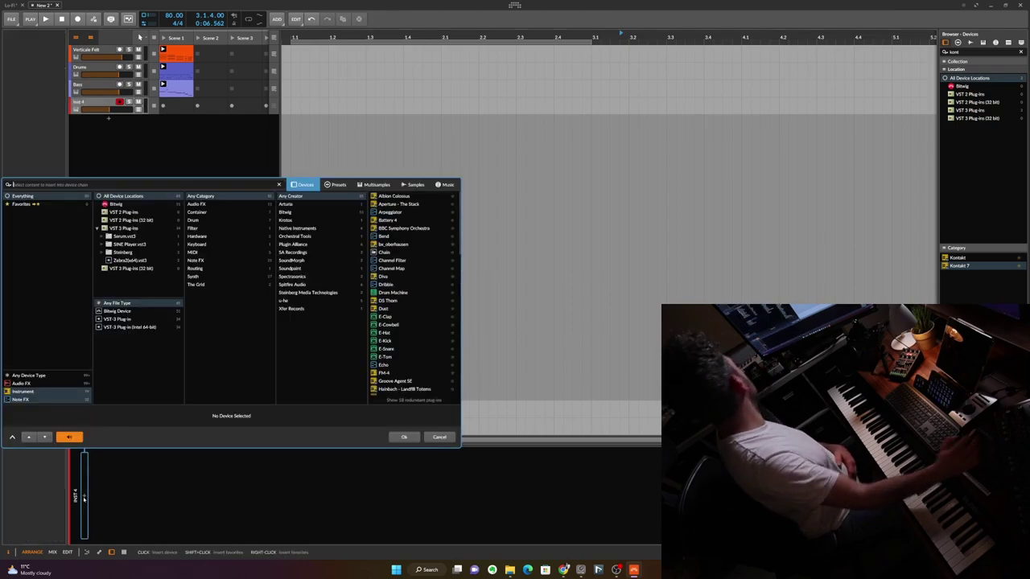
pyautogui.write('kont')
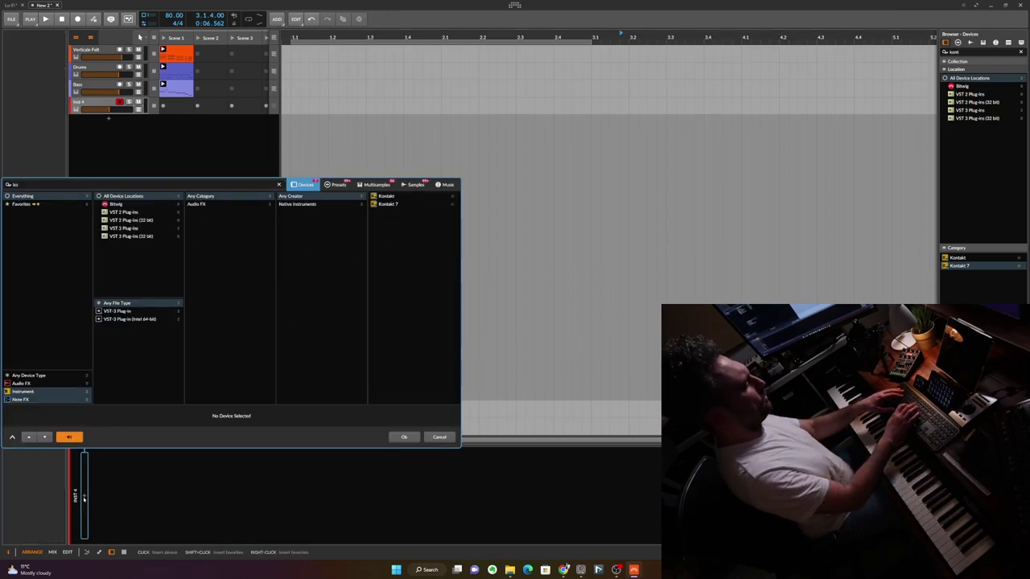
pyautogui.click(407, 203)
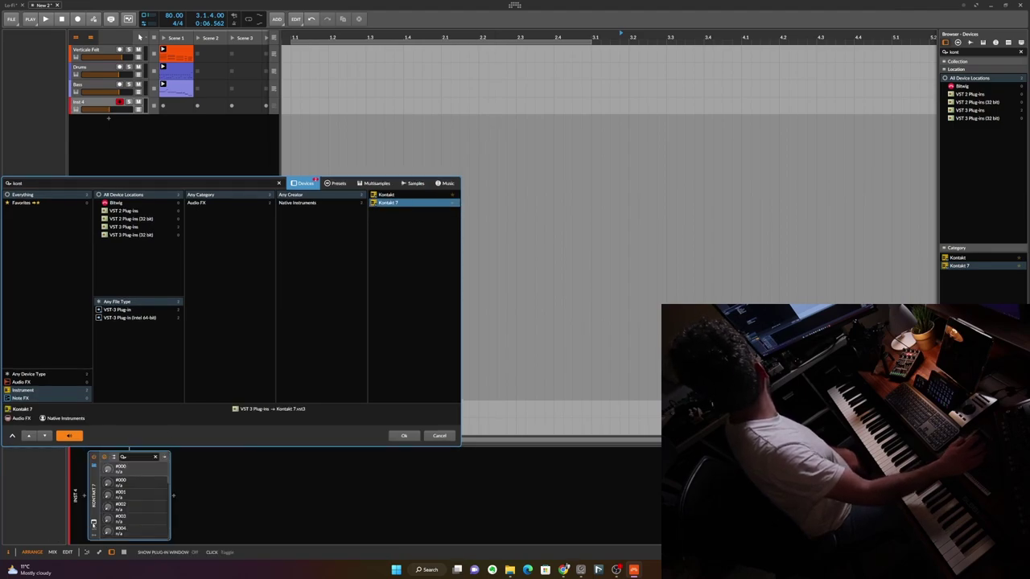
pyautogui.click(363, 218)
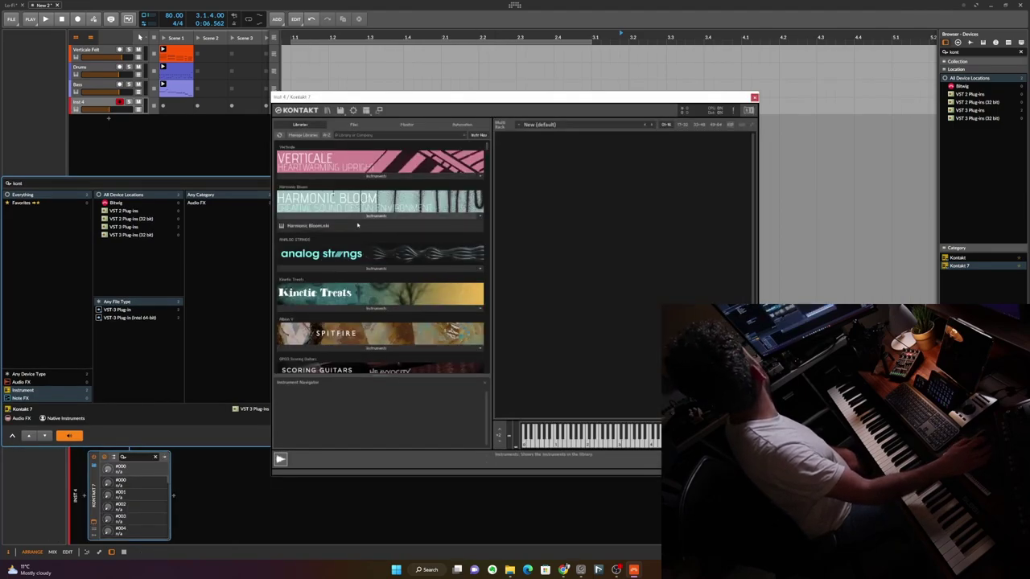
# Load the Harmonic Bloom instrument with its Singing Guitar preset from the Keys and Plucks category
pyautogui.doubleClick(354, 226)
pyautogui.click(531, 150)
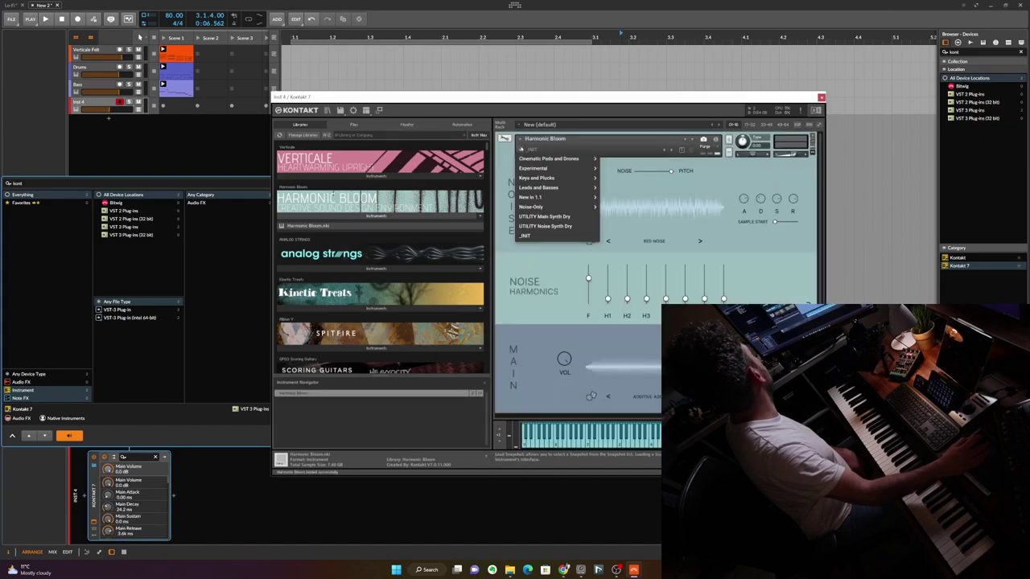
pyautogui.moveTo(553, 181)
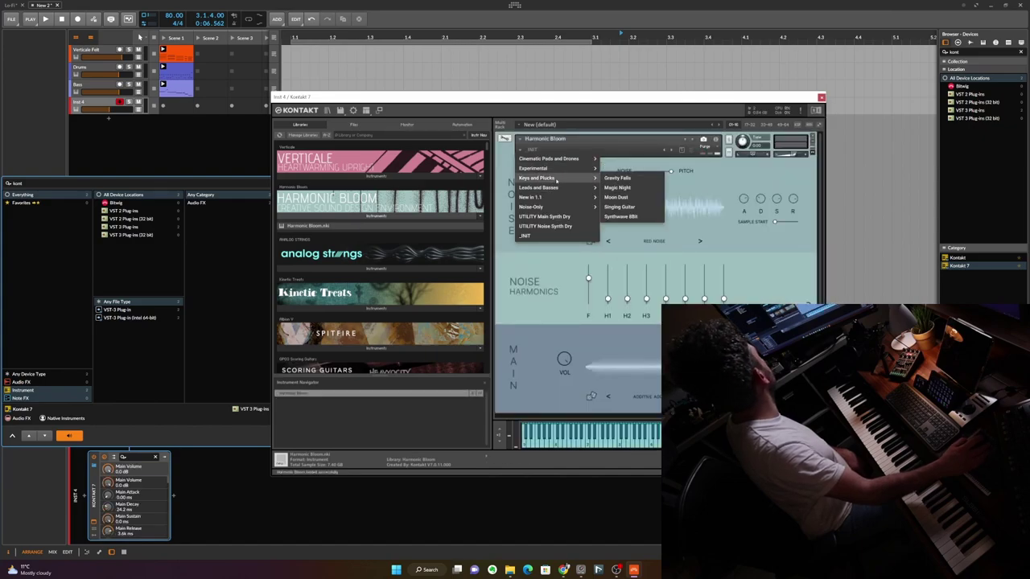
pyautogui.click(627, 207)
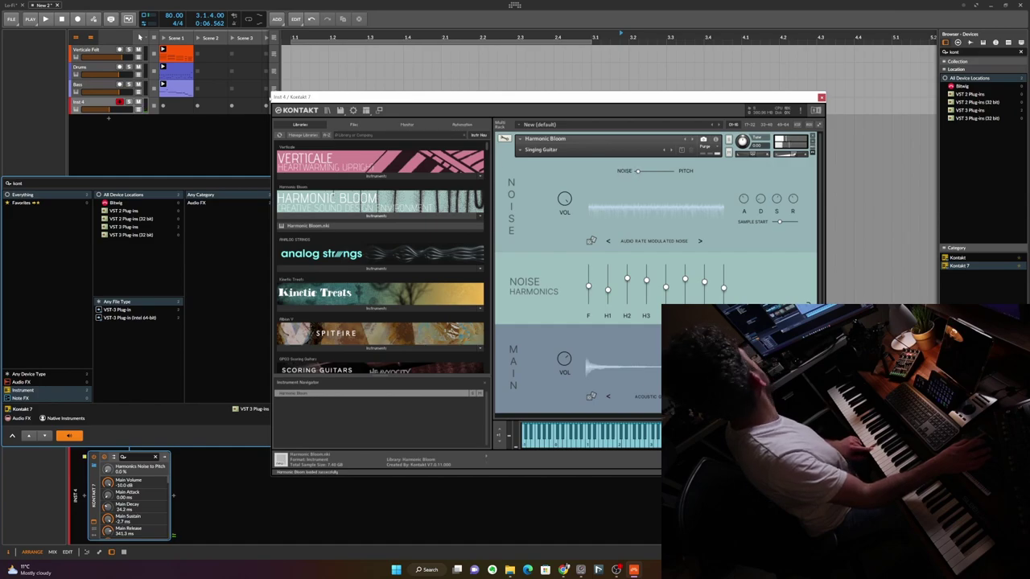
# Adjust the Inst 4 track's volume slightly and launch Scene 1 as backing for the Singing Guitar sound
pyautogui.moveTo(111, 109); pyautogui.dragTo(116, 108)
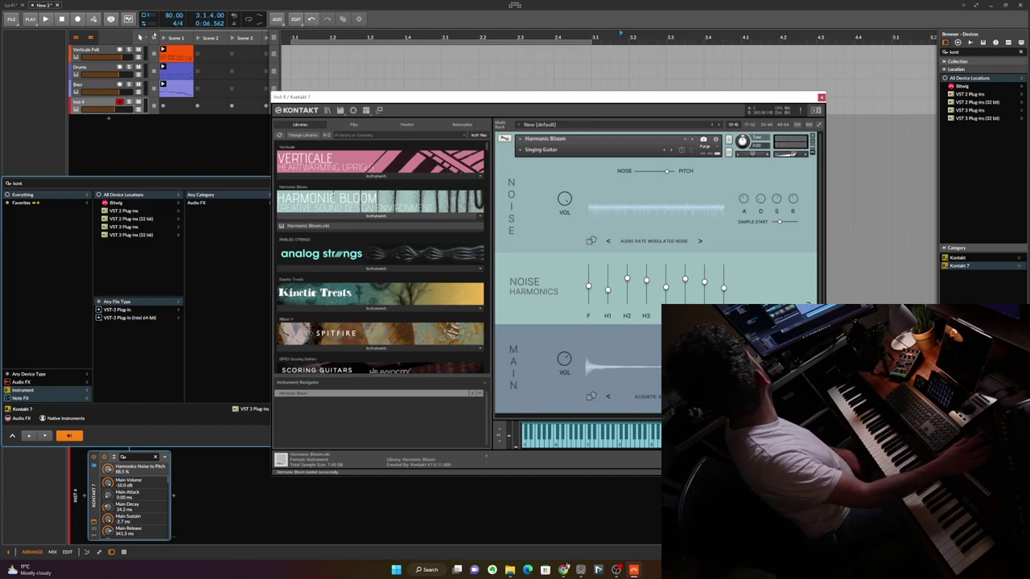
pyautogui.click(163, 38)
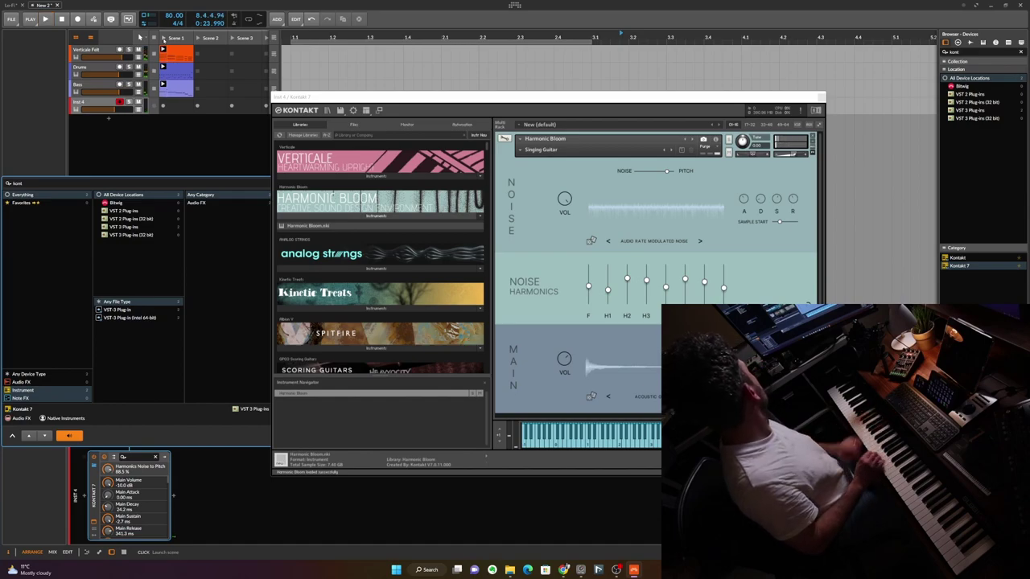
pyautogui.click(165, 39)
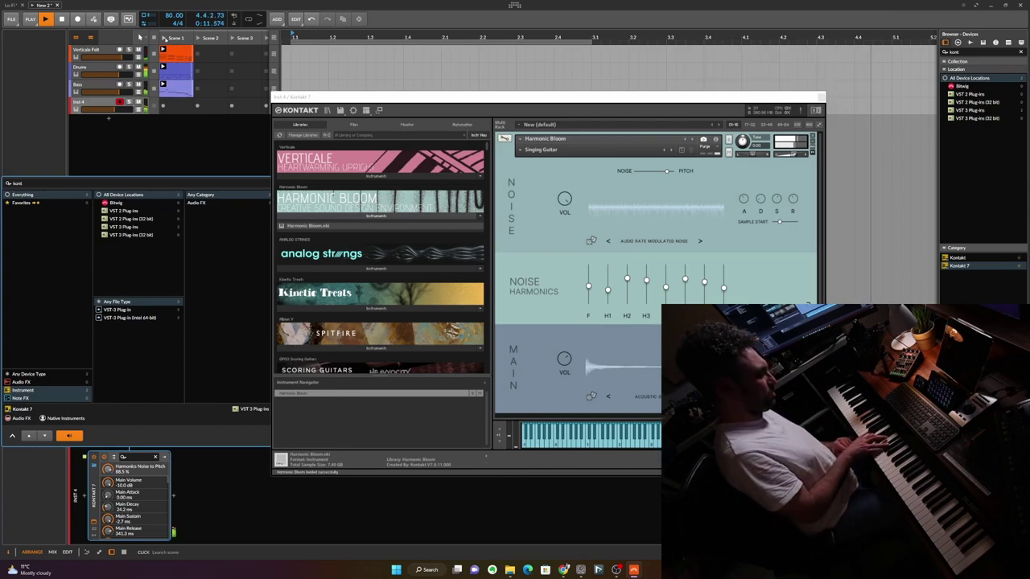
# Rehearse the Singing Guitar part over Scene 1 and record it into the Inst 4 track's Scene 1 clip slot
pyautogui.press('space')
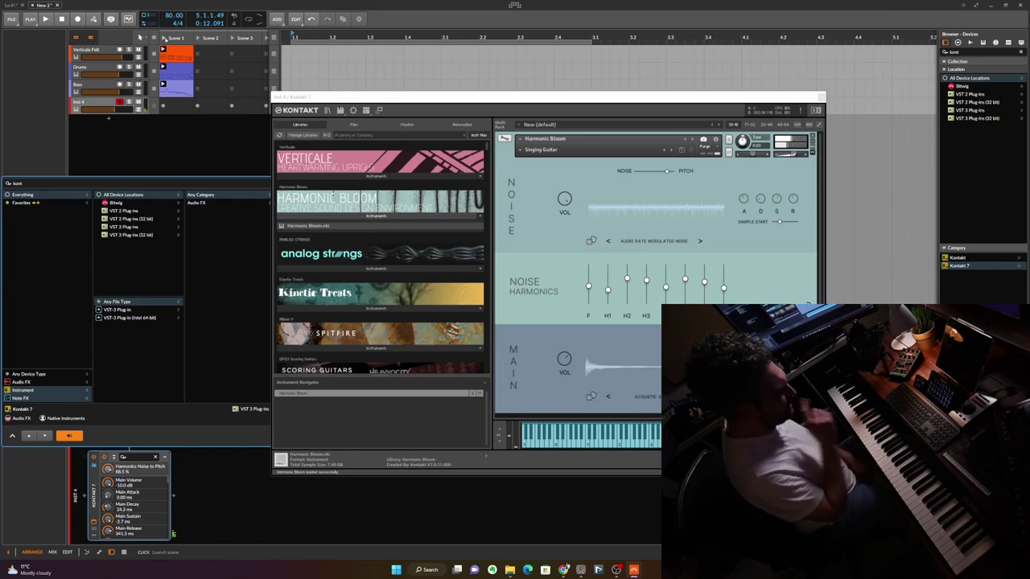
pyautogui.click(164, 38)
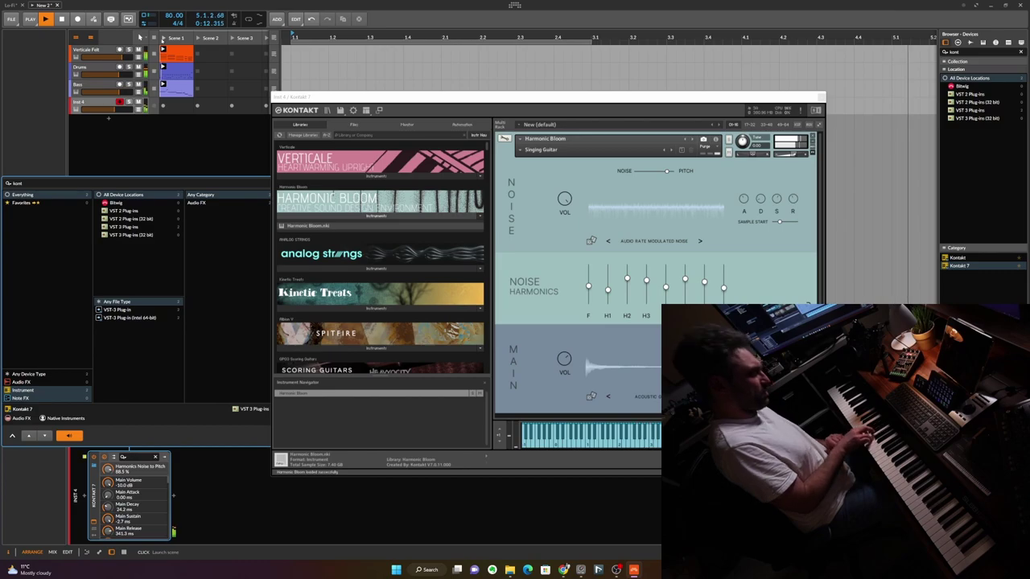
pyautogui.press('space')
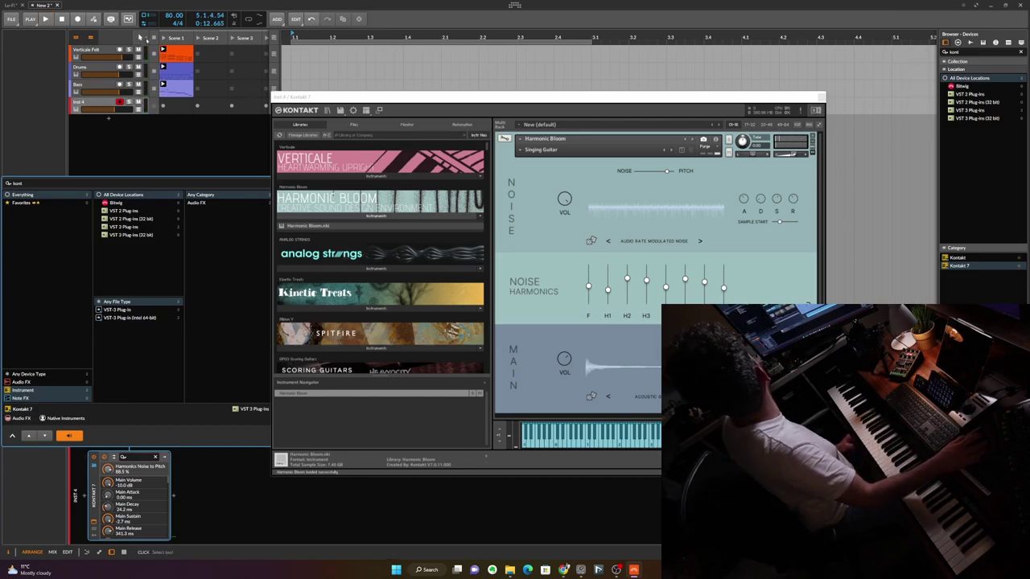
pyautogui.click(164, 107)
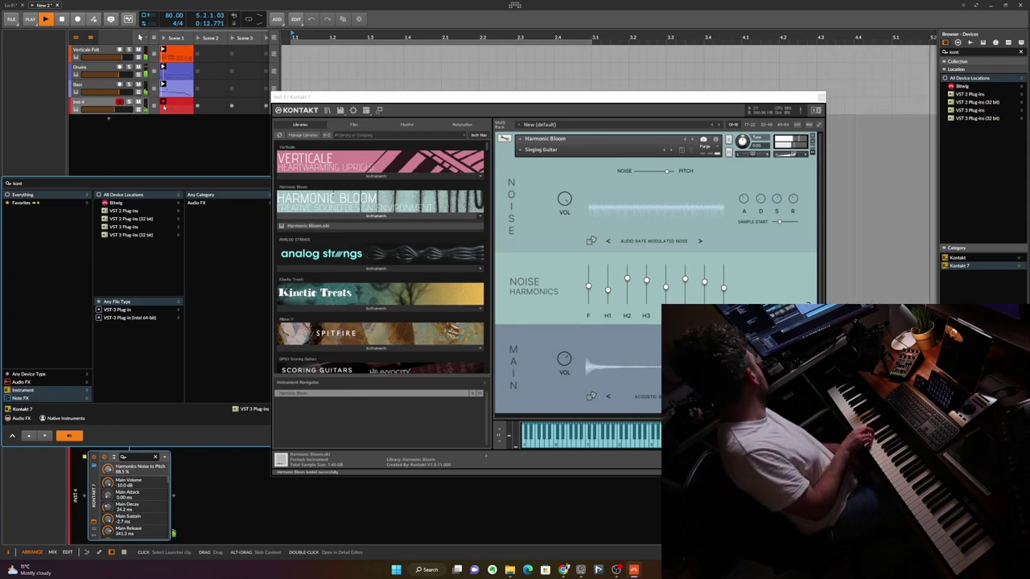
pyautogui.press('space')
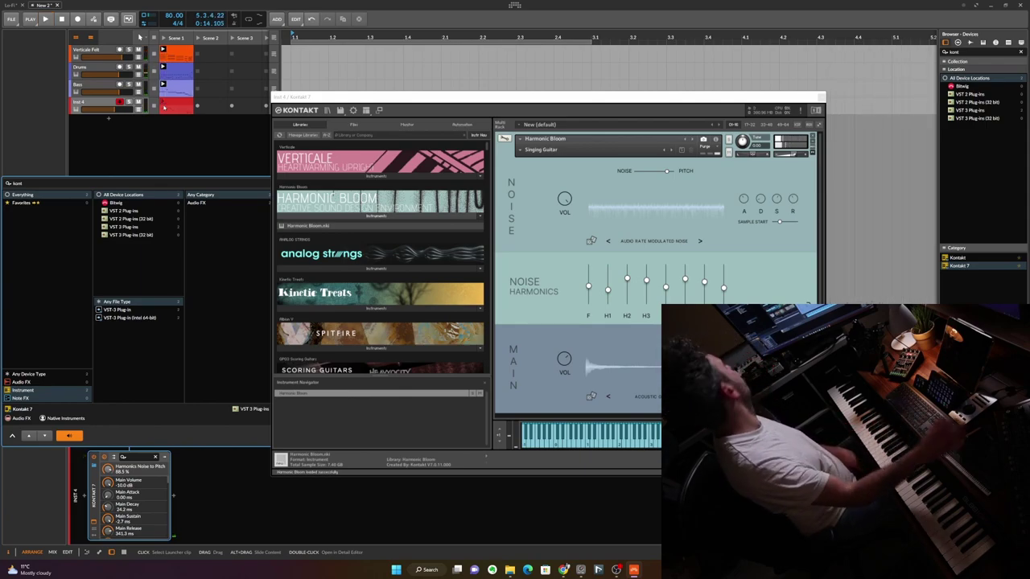
# Confirm Kontakt 7 as the device on the Inst 4 track and close its plug-in window
pyautogui.click(821, 96)
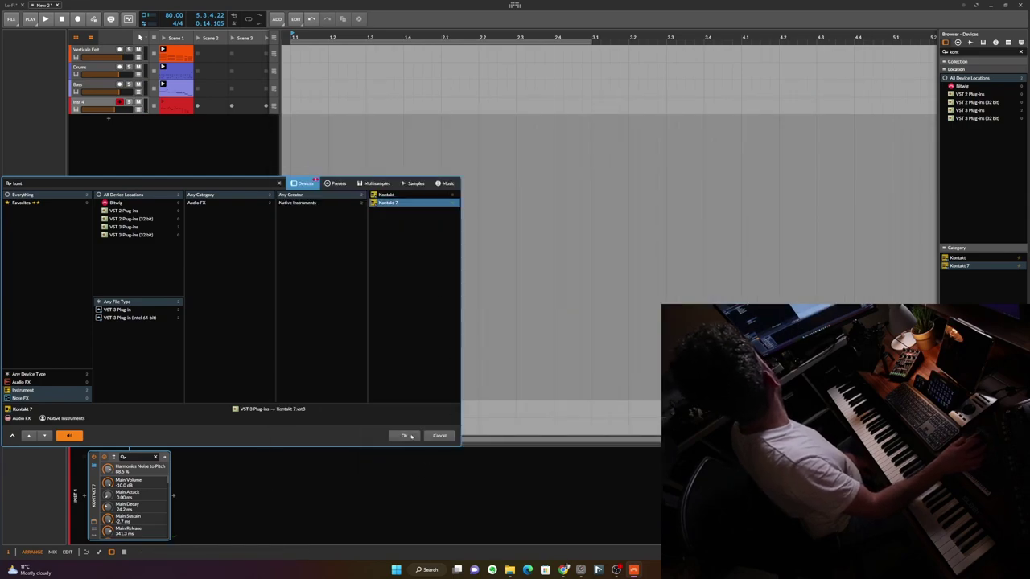
pyautogui.click(405, 436)
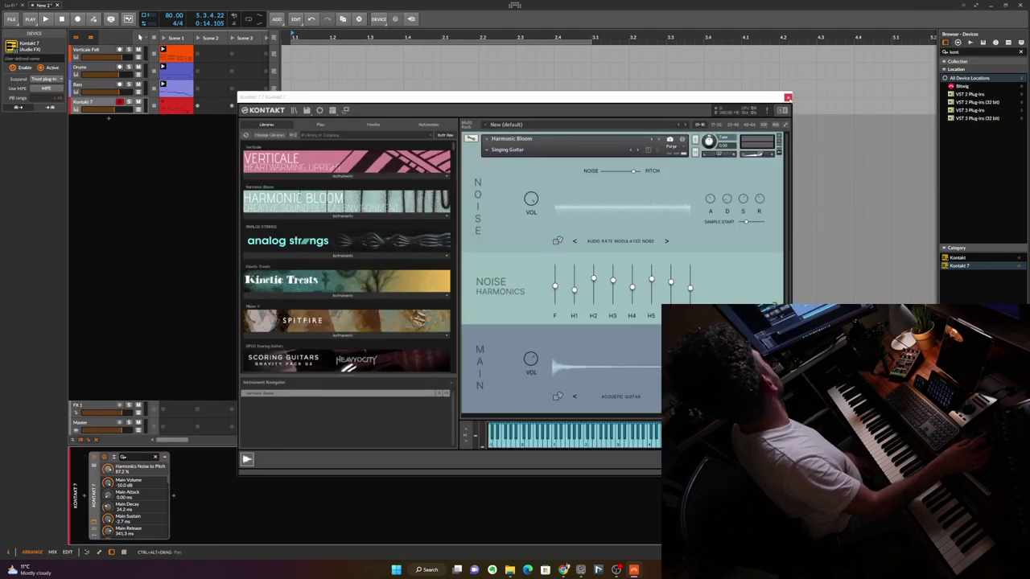
pyautogui.click(788, 98)
# Open the recorded guitar clip in the note editor and play it back with the other parts
pyautogui.doubleClick(178, 105)
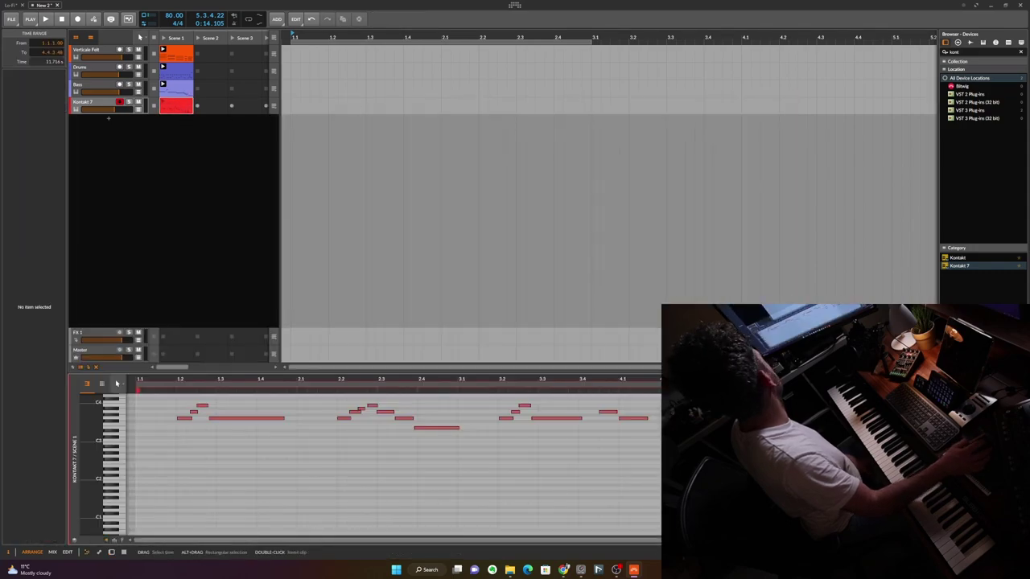
pyautogui.moveTo(394, 379); pyautogui.dragTo(717, 359)
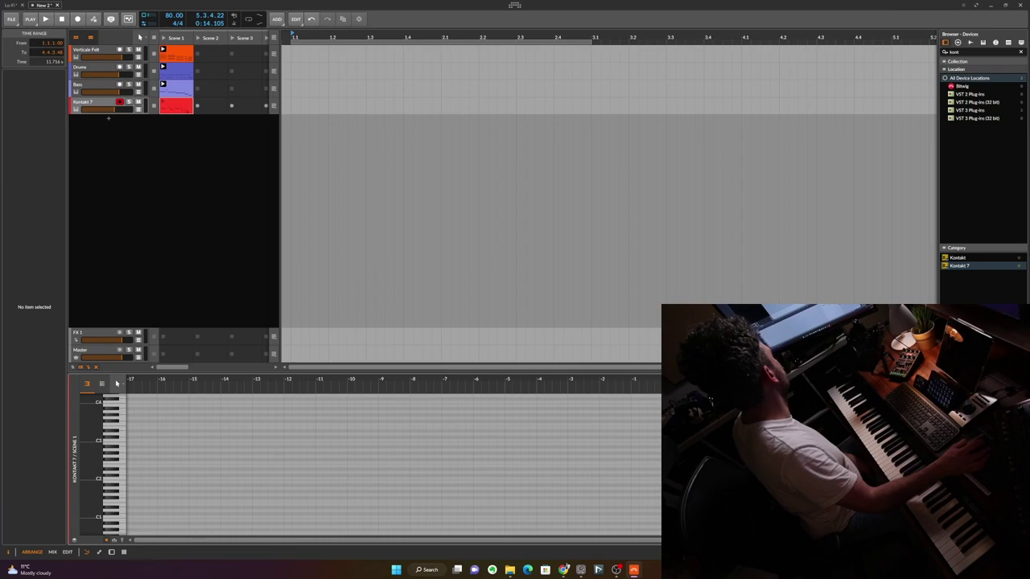
pyautogui.hotkey('ctrl', 'a')
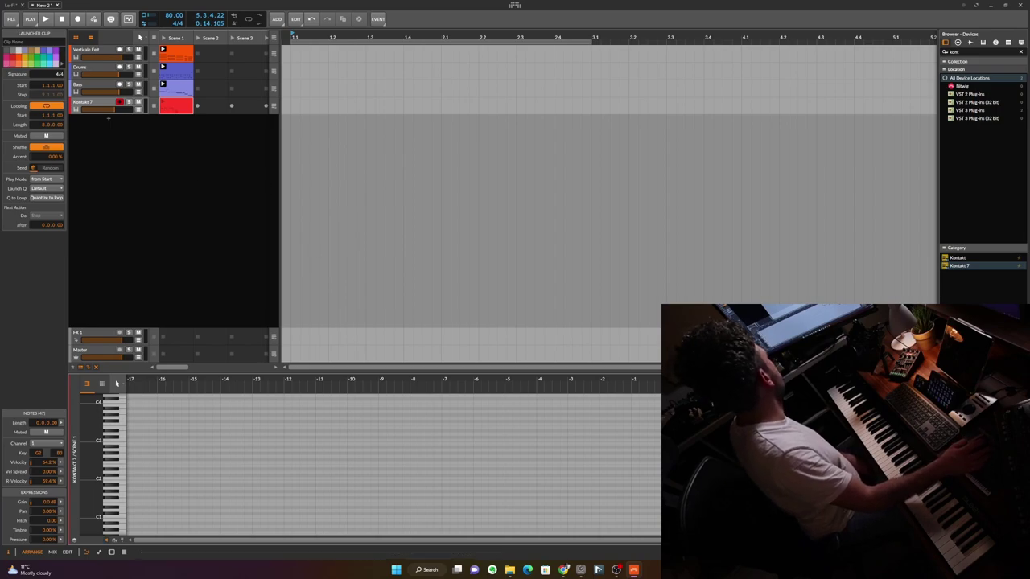
pyautogui.moveTo(784, 379); pyautogui.dragTo(784, 455)
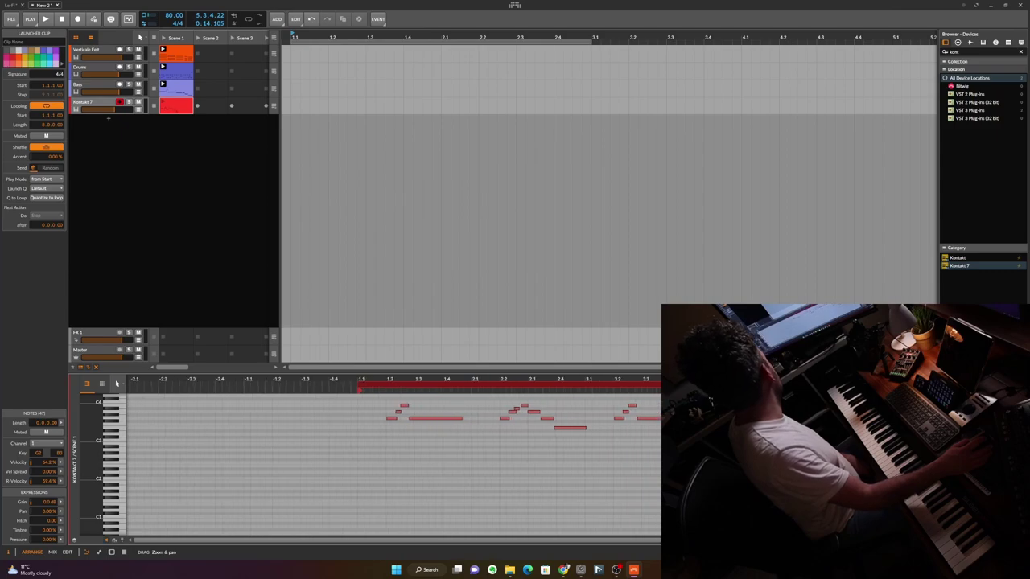
pyautogui.click(435, 453)
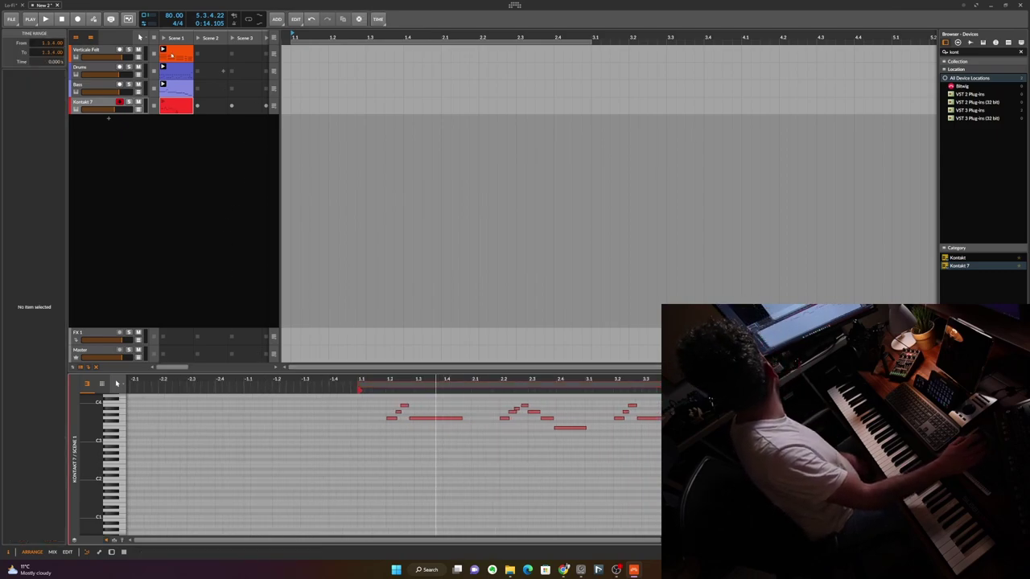
pyautogui.press('space')
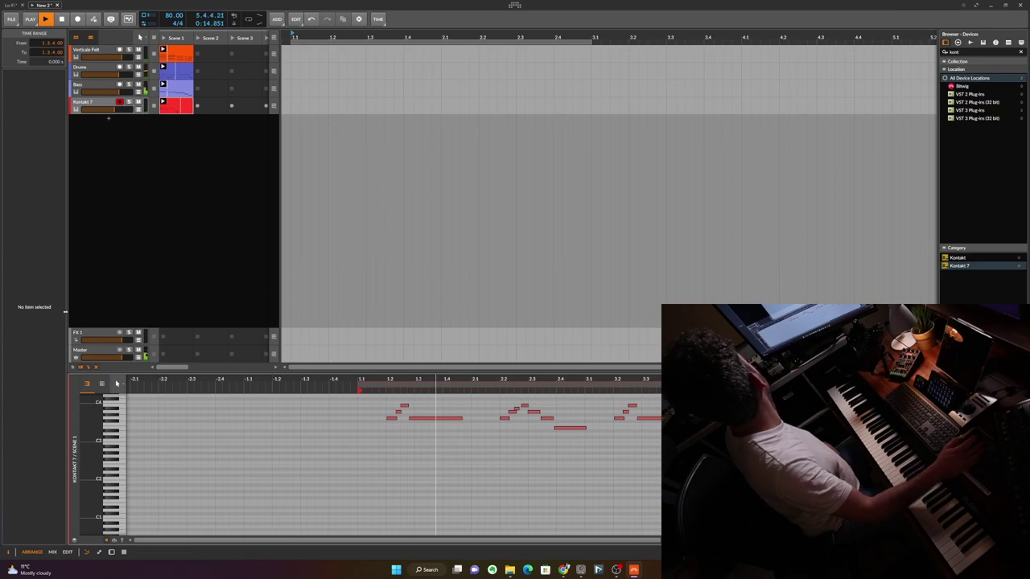
pyautogui.click(134, 242)
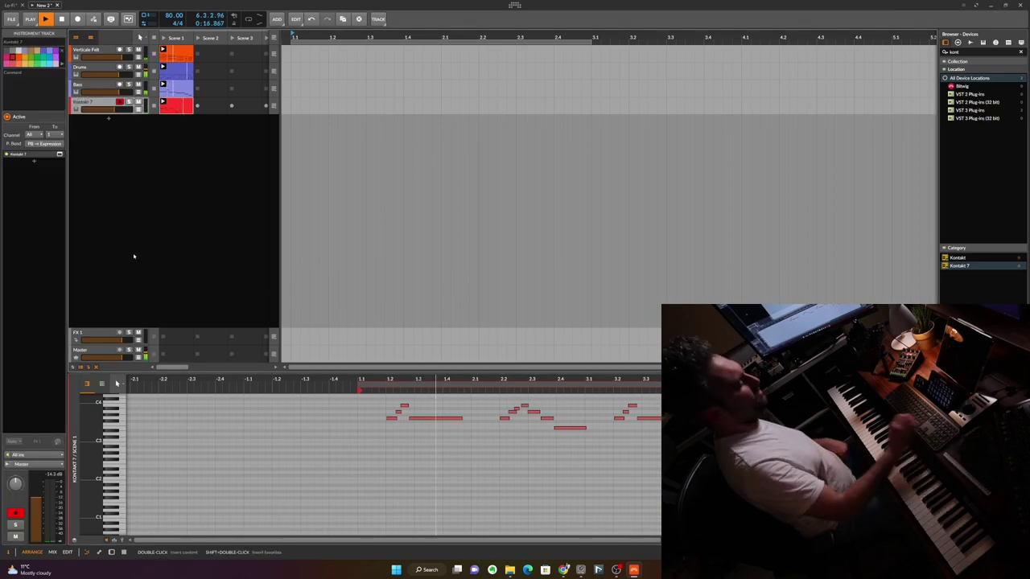
# Save the project and rename the Kontakt 7 track to Guitar
pyautogui.hotkey('ctrl', 's')
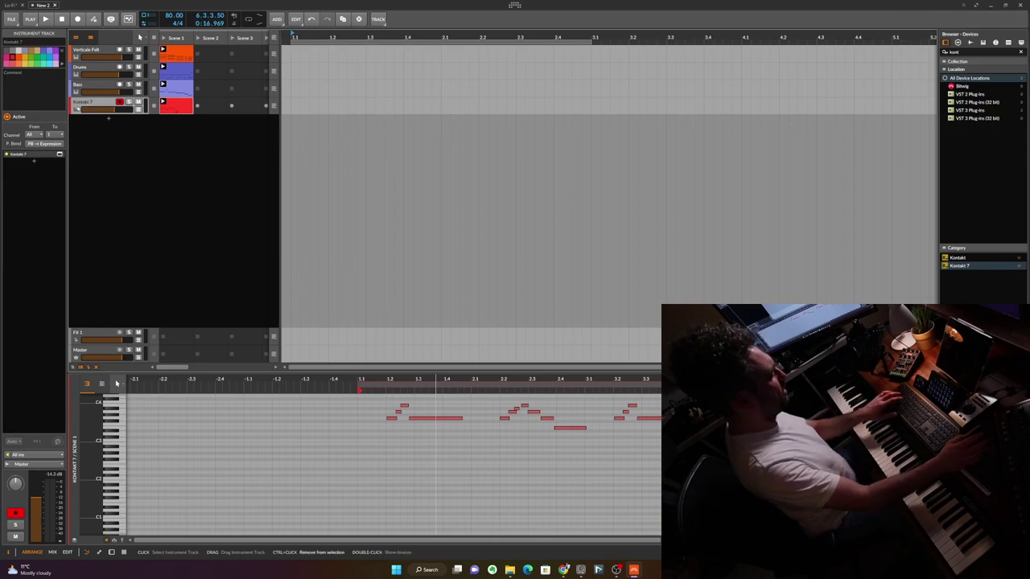
pyautogui.doubleClick(82, 101)
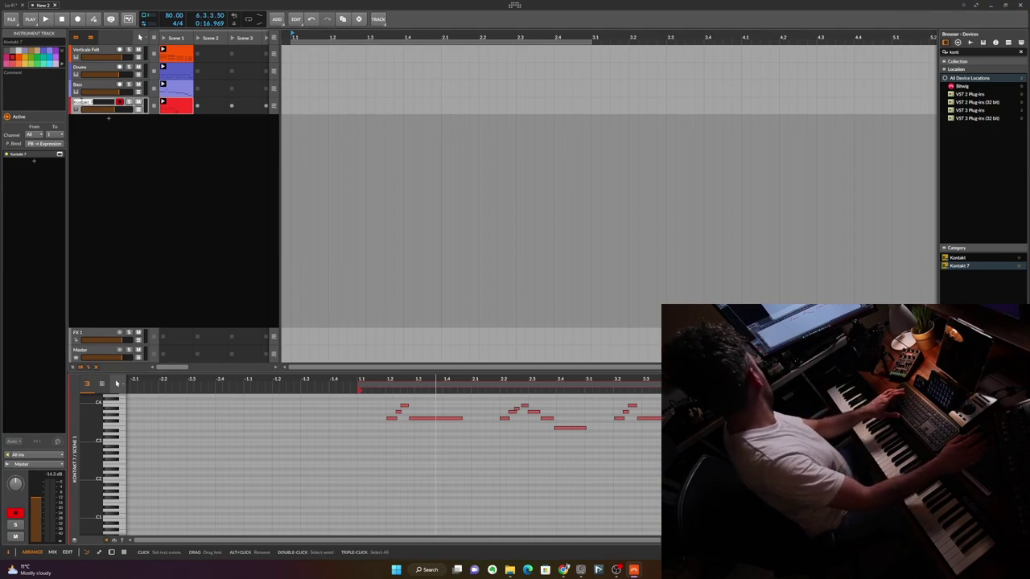
pyautogui.write('Guitar')
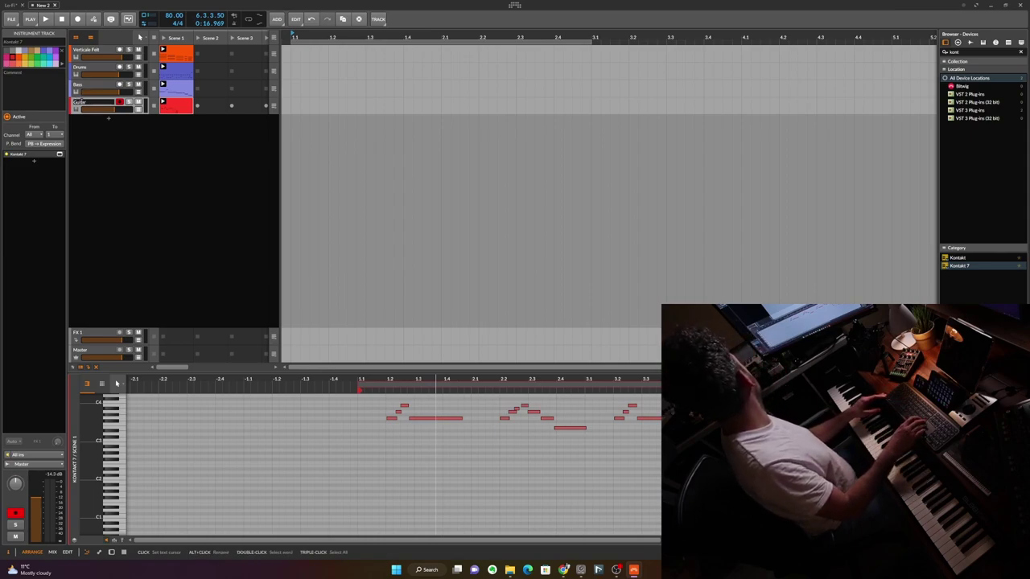
pyautogui.press('Return')
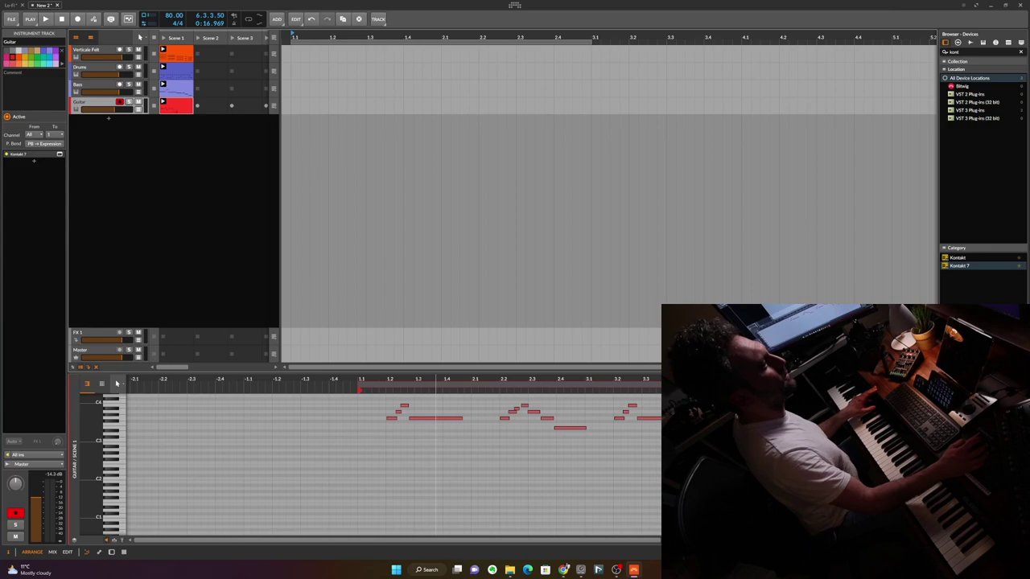
# Play back the beat and open the Guitar clip's notes to check the timing of the recorded part
pyautogui.click(112, 125)
pyautogui.press('space')
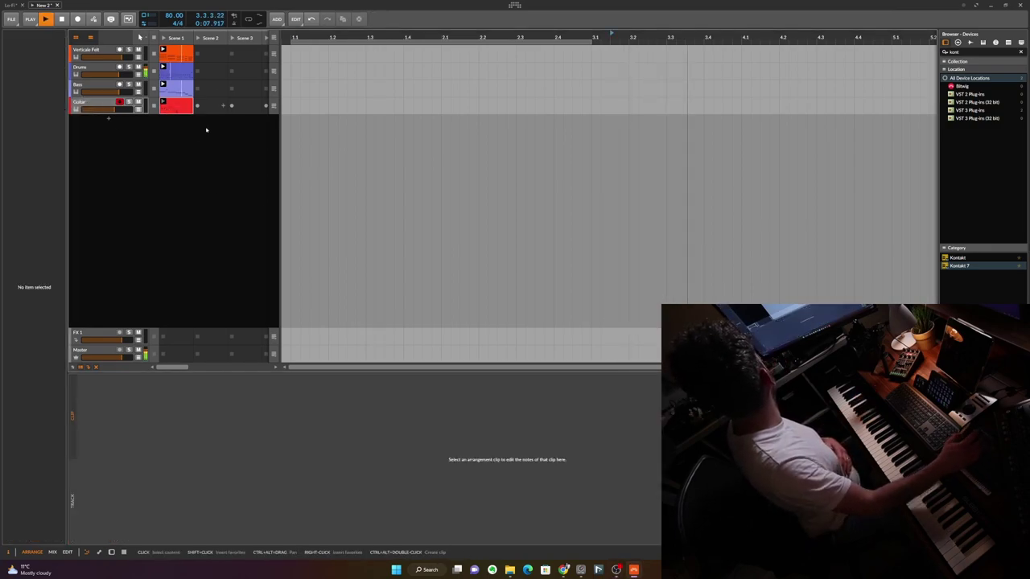
pyautogui.click(177, 108)
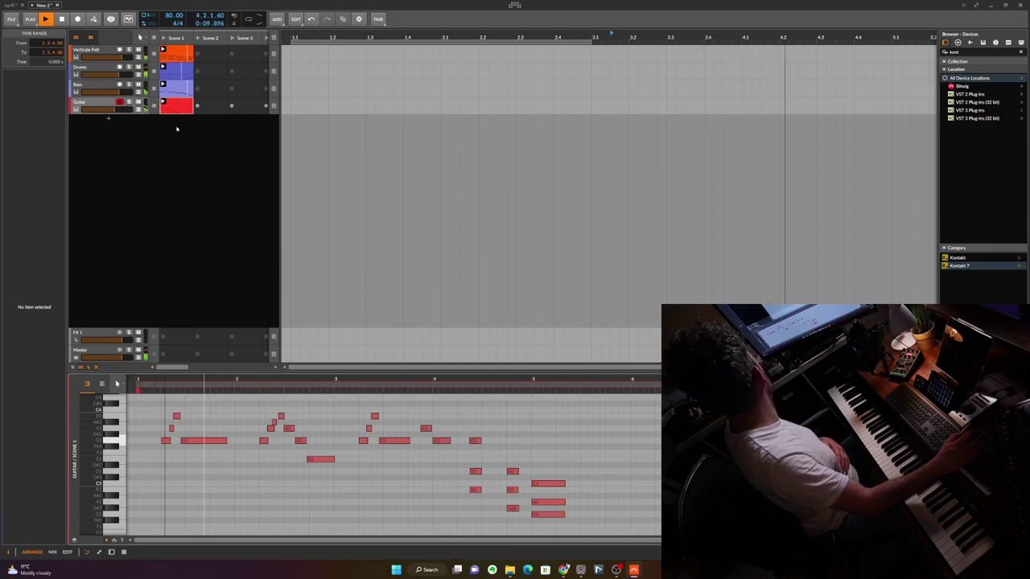
pyautogui.press('space')
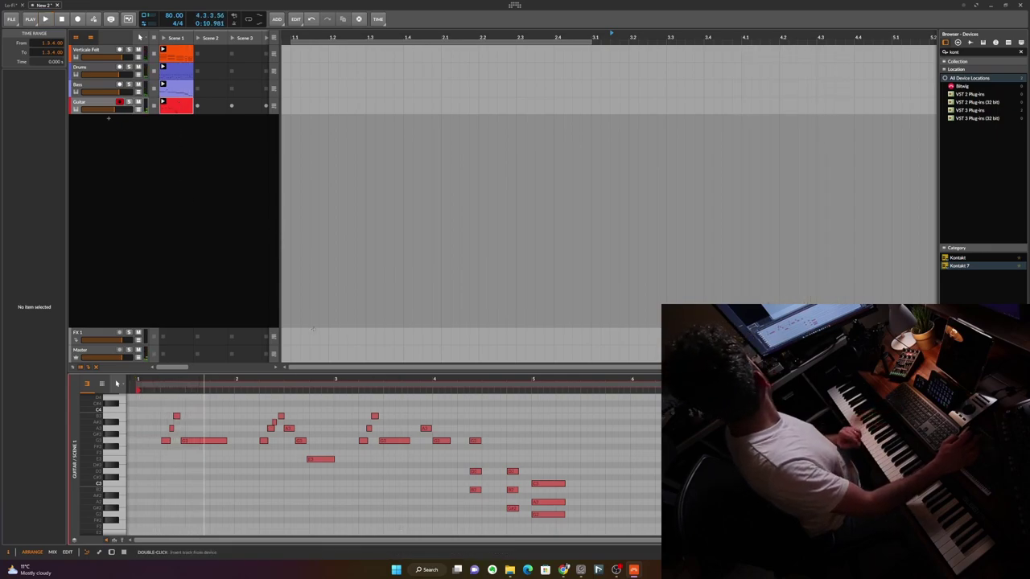
# Quantize all notes in the Guitar clip and play back the result
pyautogui.click(395, 516)
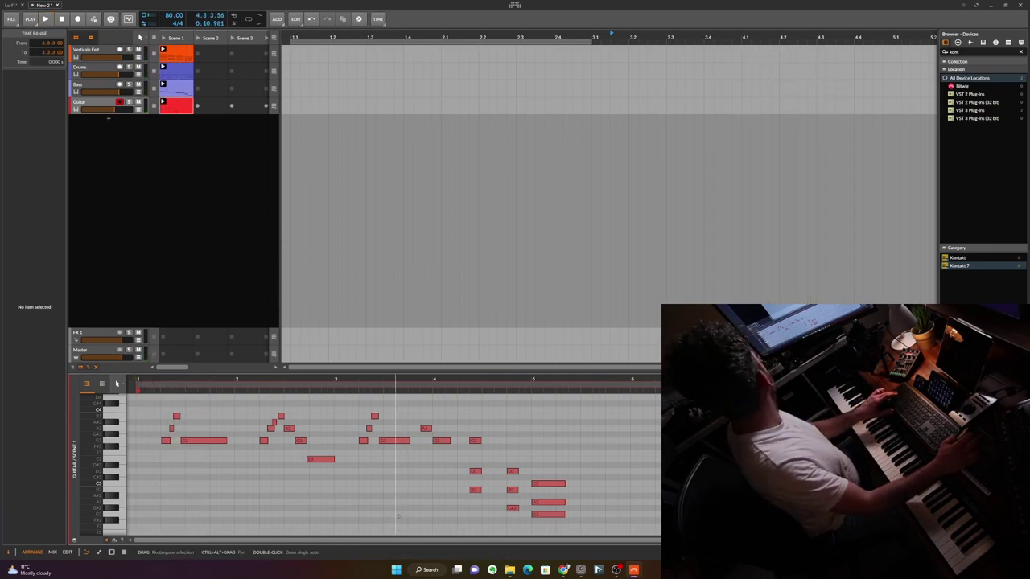
pyautogui.hotkey('ctrl', 'a')
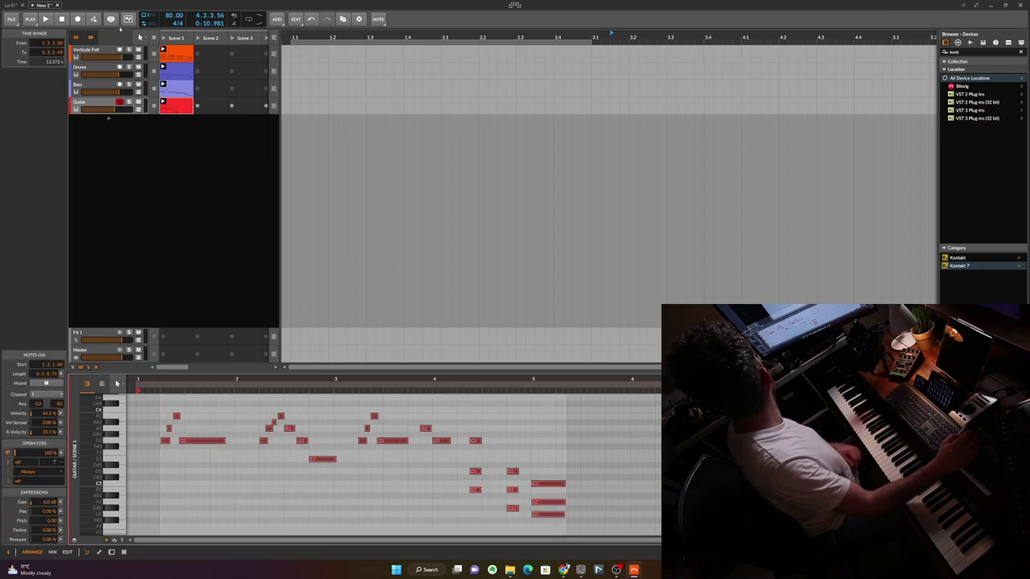
pyautogui.press('space')
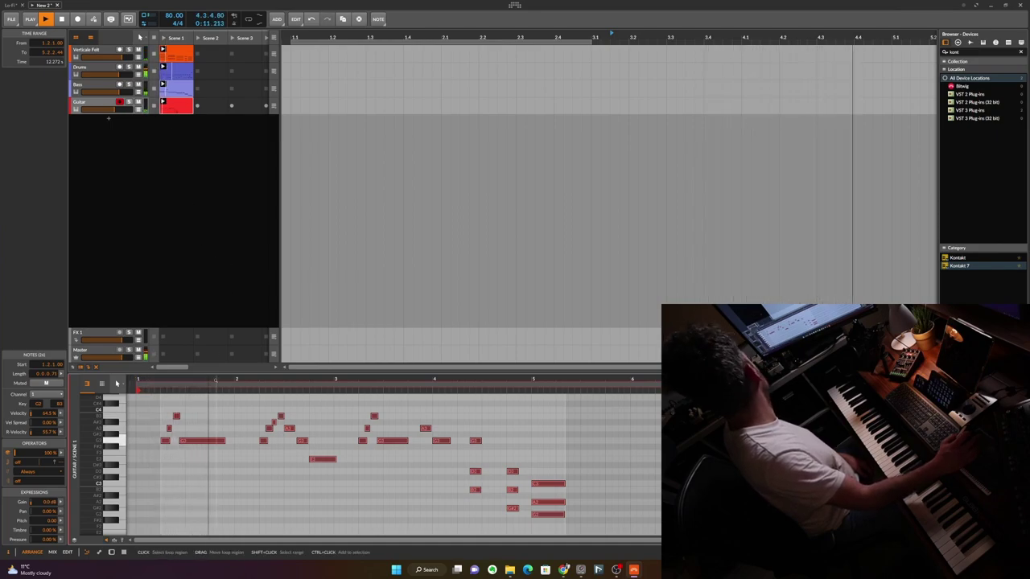
pyautogui.moveTo(223, 381); pyautogui.dragTo(208, 410)
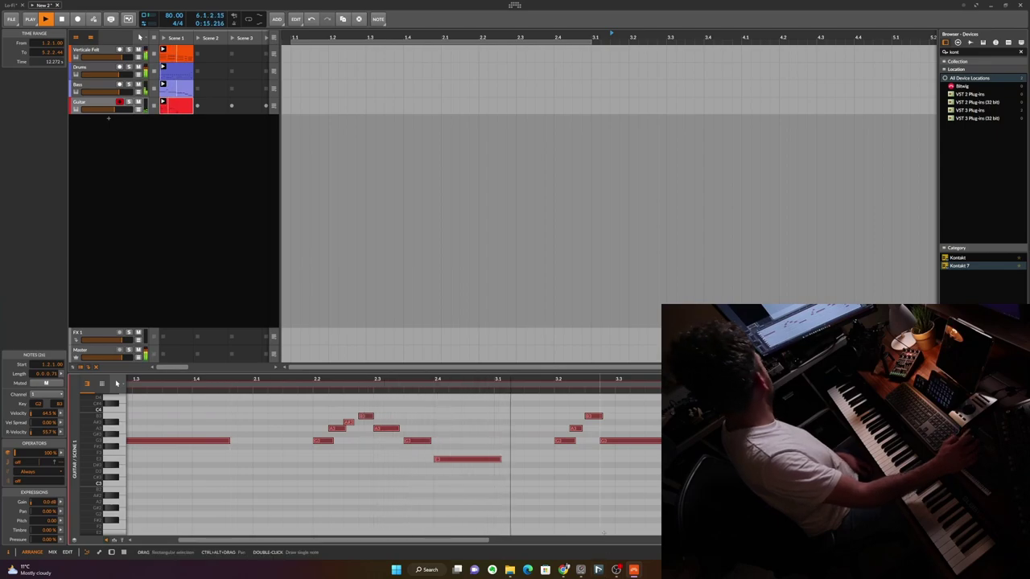
pyautogui.click(591, 529)
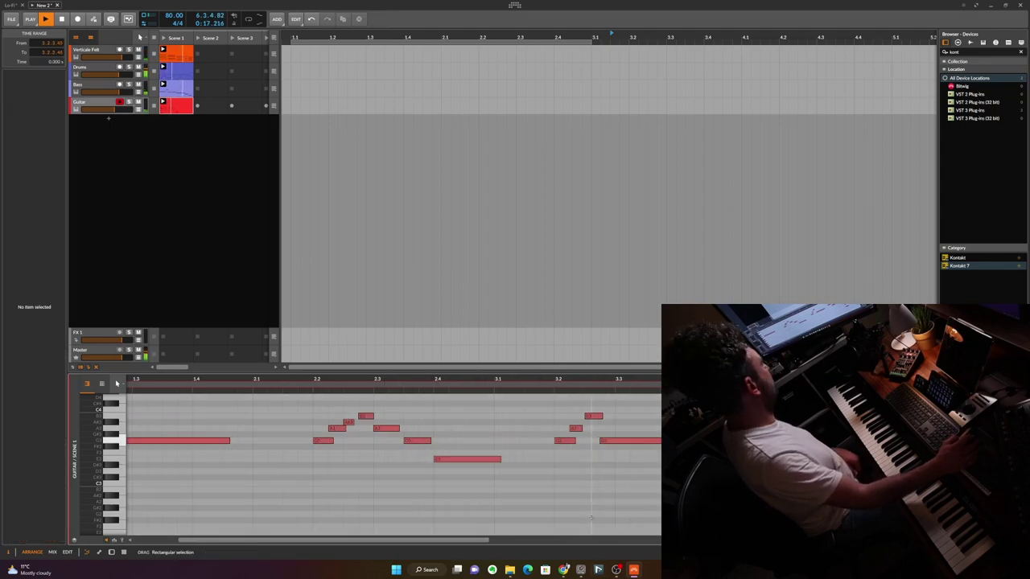
pyautogui.press('space')
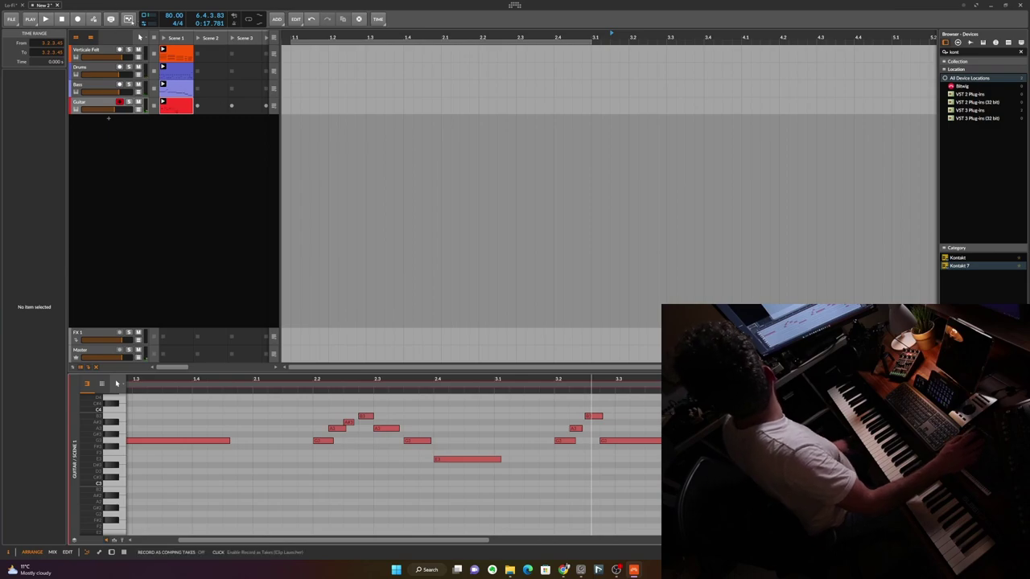
# Enable the project's groove and set its shuffle rate to 1/8
pyautogui.click(32, 20)
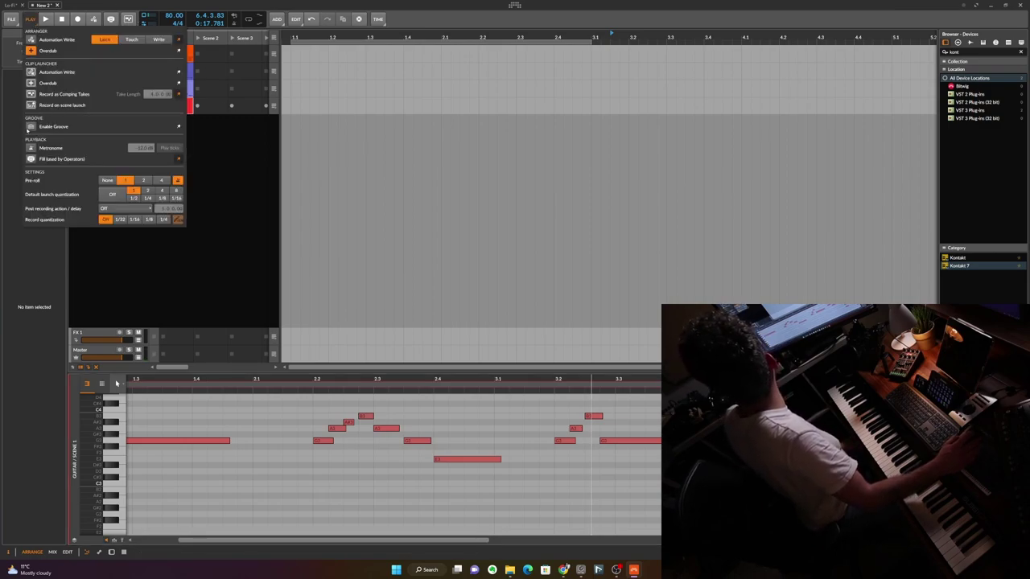
pyautogui.click(29, 127)
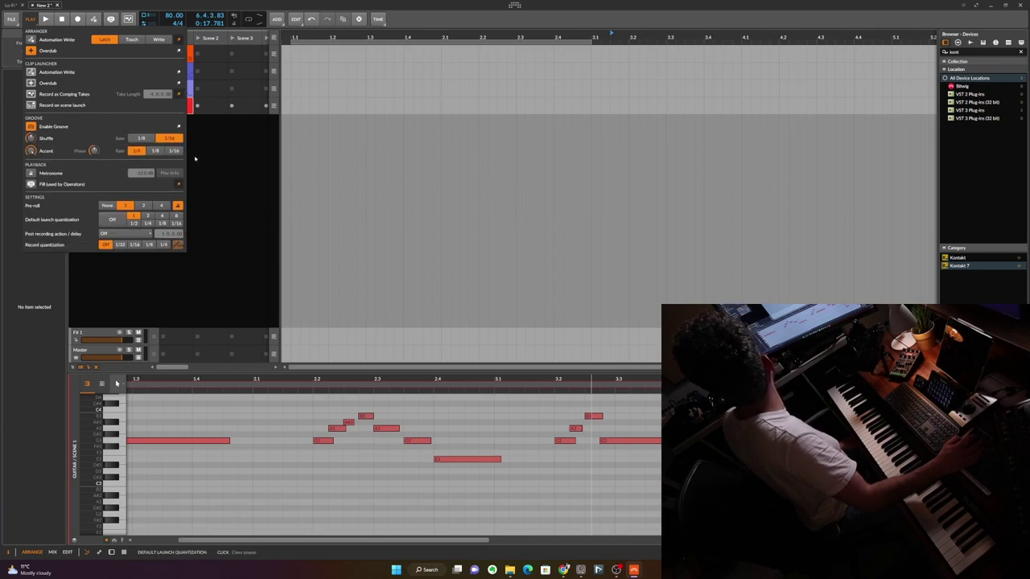
pyautogui.click(142, 139)
pyautogui.click(242, 181)
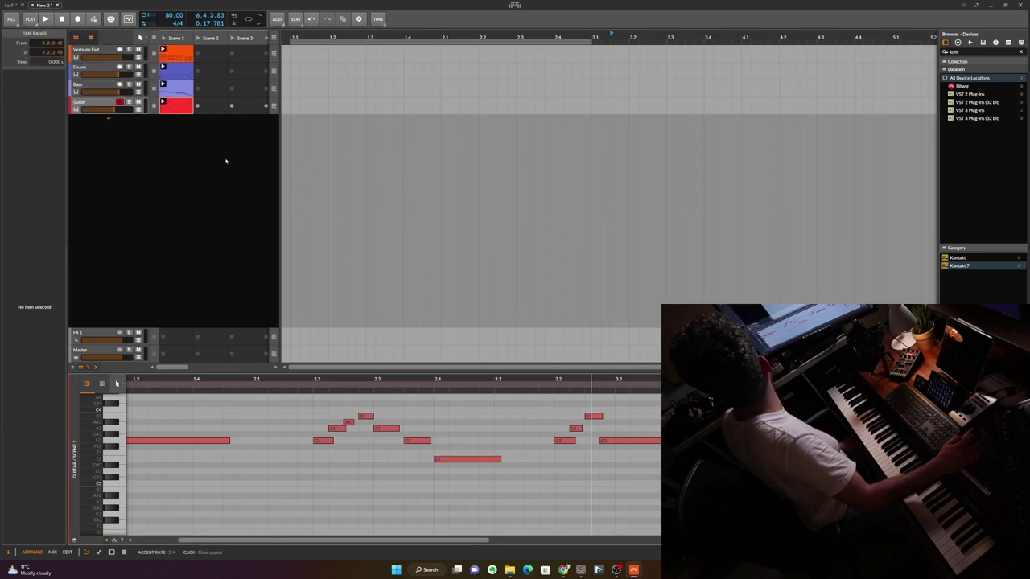
# Listen briefly to the groove and turn off Shuffle for the Bass clip in Scene 1
pyautogui.click(100, 86)
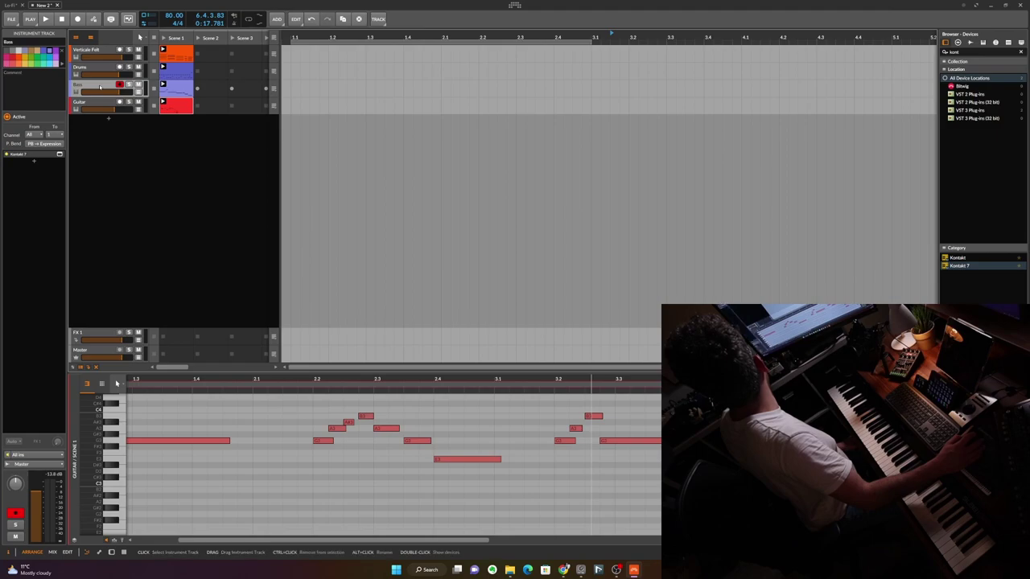
pyautogui.press('space')
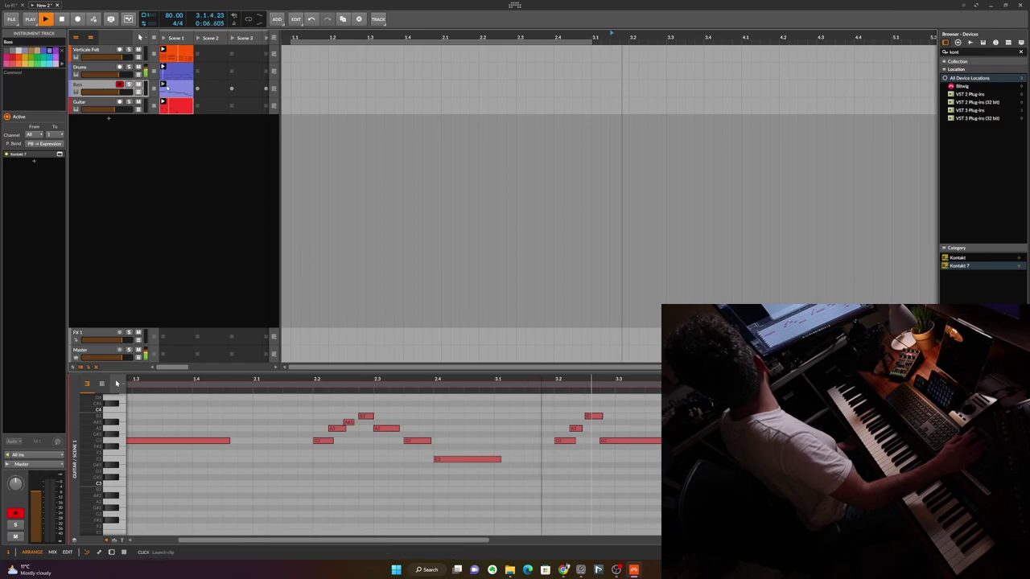
pyautogui.press('space')
pyautogui.click(175, 88)
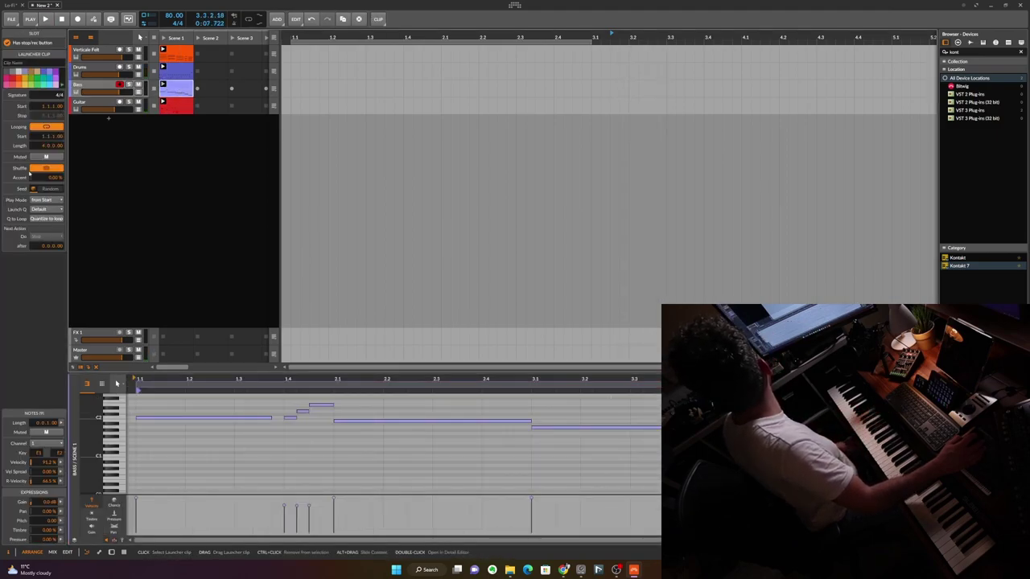
pyautogui.click(42, 168)
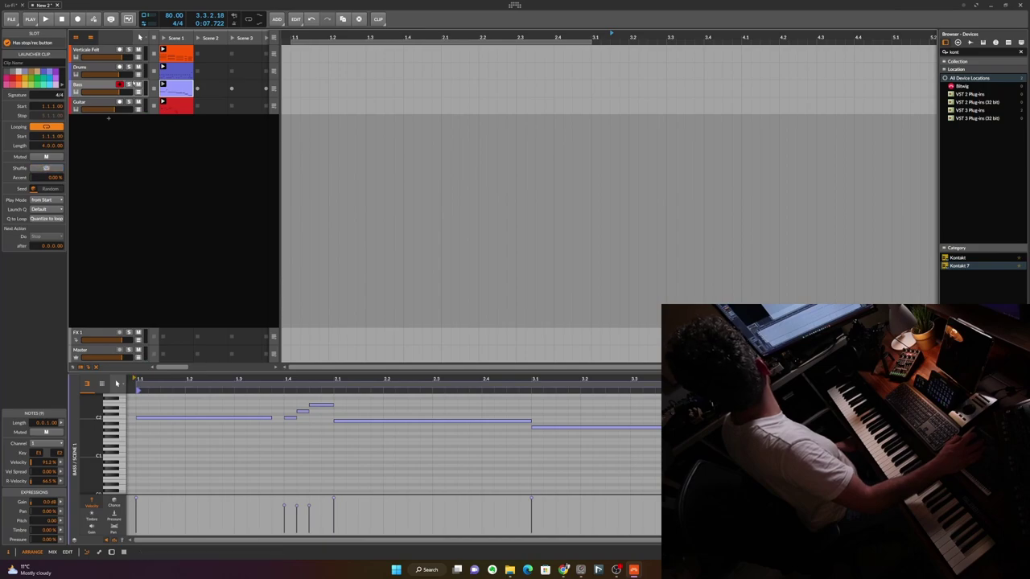
# Turn off Shuffle for the Verticale Felt clip in Scene 1
pyautogui.click(174, 72)
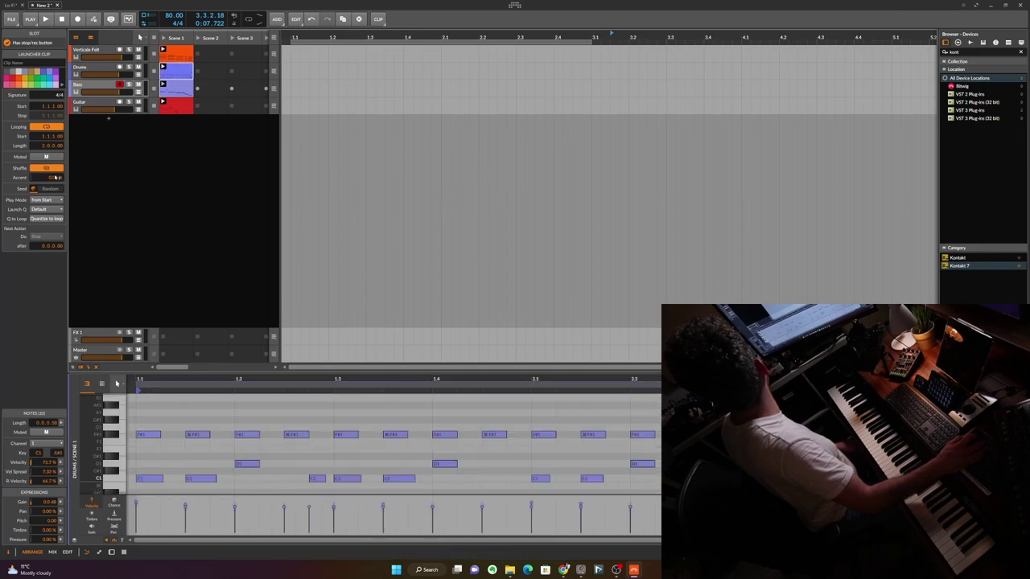
pyautogui.press('Up')
pyautogui.click(46, 168)
# Select the Guitar clip in Scene 1 and check the project's groove settings while the beat plays
pyautogui.click(177, 108)
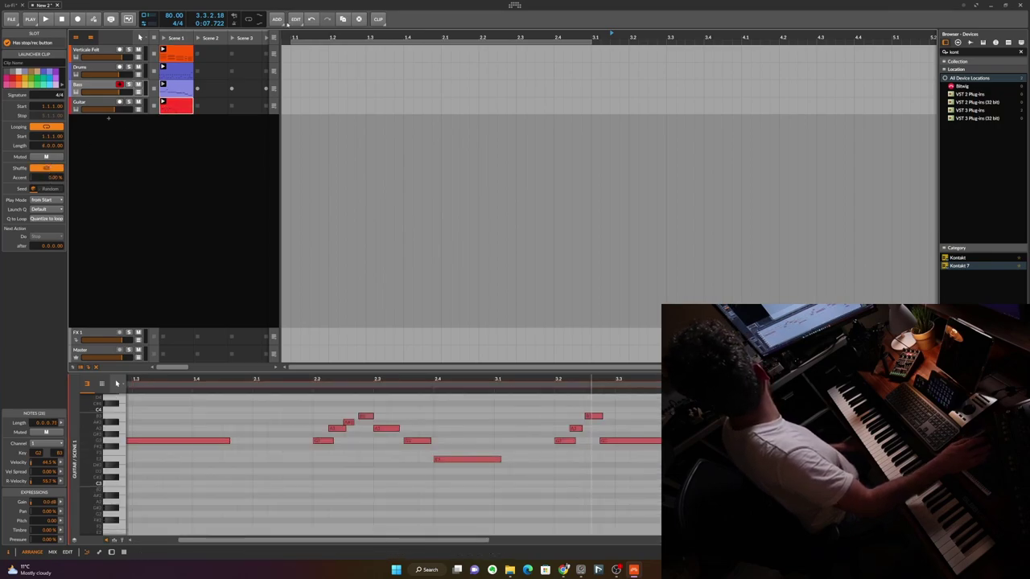
pyautogui.click(31, 19)
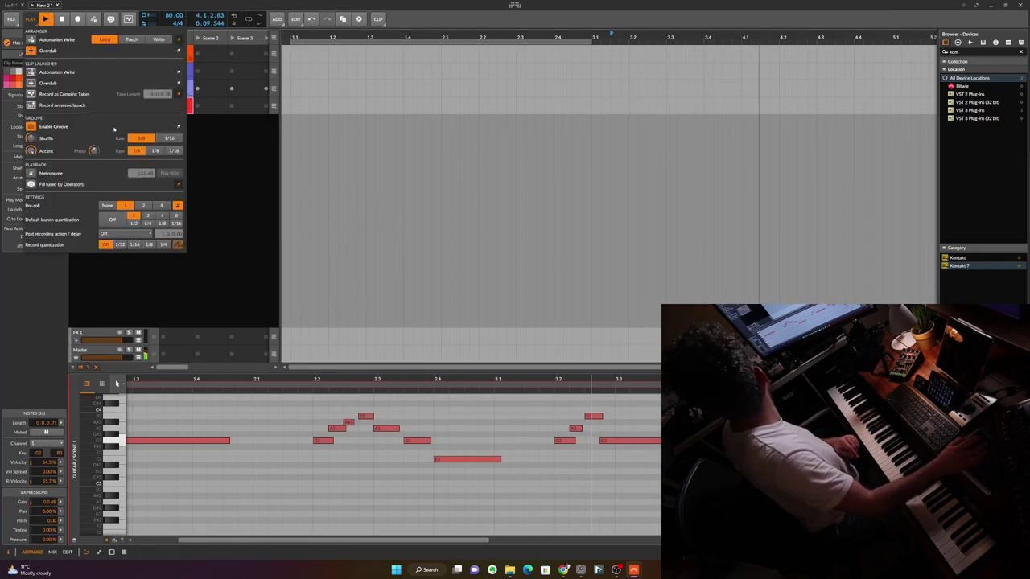
pyautogui.click(238, 148)
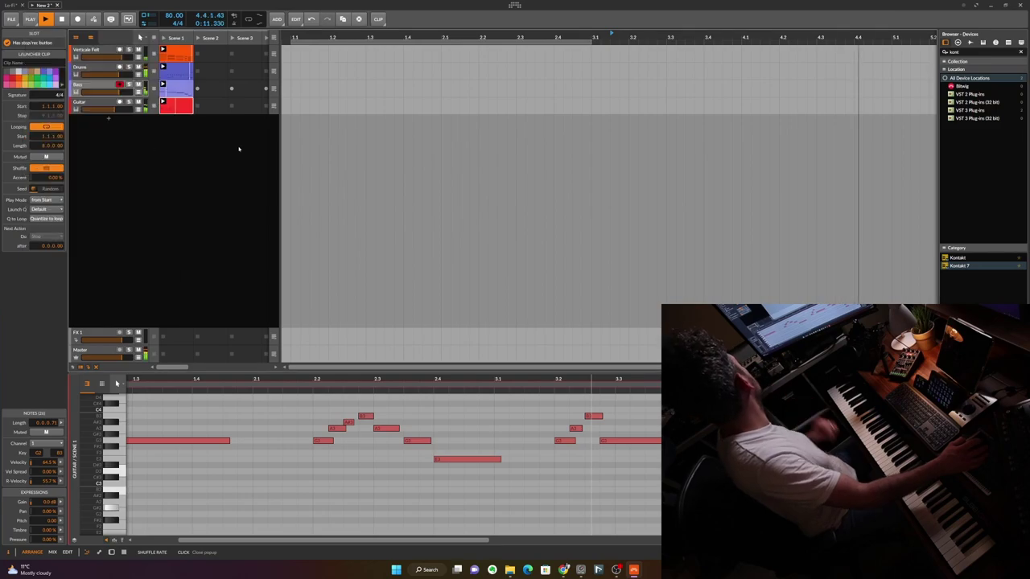
# Try the Guitar clip's Accent at 64%, replay Scene 1, and lower the Accent to about 23%
pyautogui.moveTo(53, 178)
pyautogui.mouseDown()
pyautogui.moveTo(52, 153)
pyautogui.moveTo(53, 188)
pyautogui.mouseUp()
pyautogui.press('space')
pyautogui.click(163, 38)
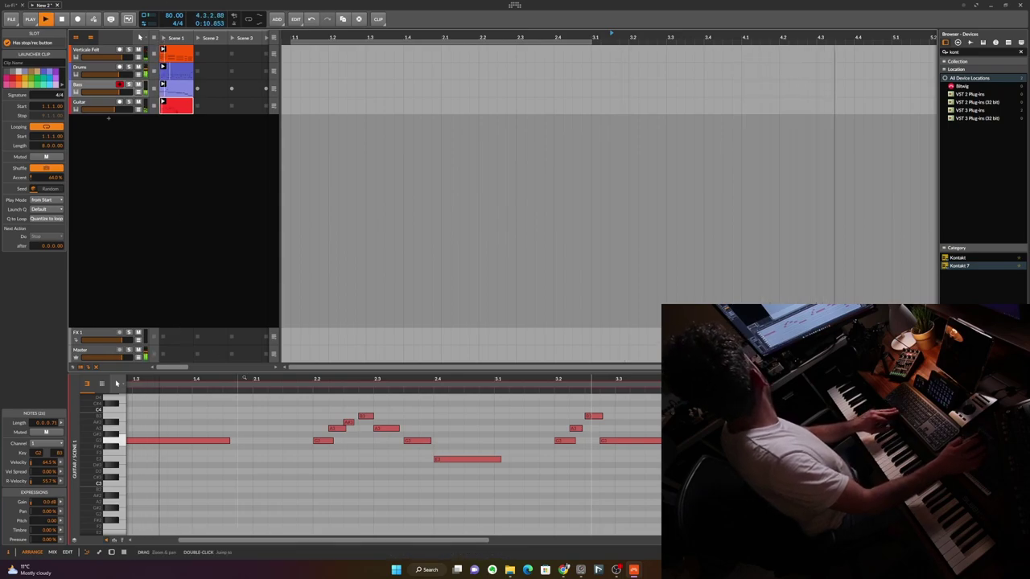
pyautogui.moveTo(244, 378); pyautogui.dragTo(244, 360)
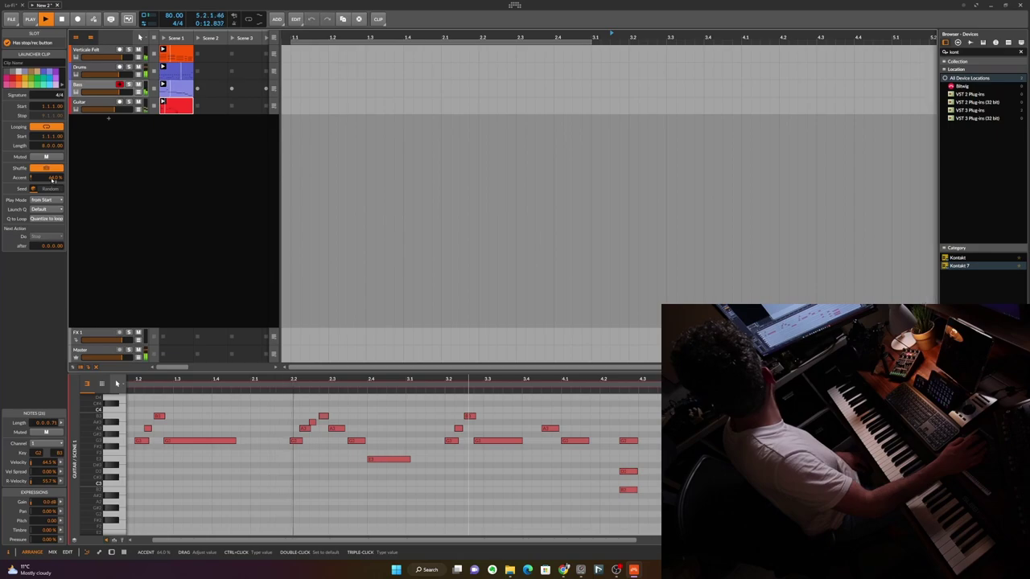
pyautogui.moveTo(51, 179); pyautogui.dragTo(51, 206)
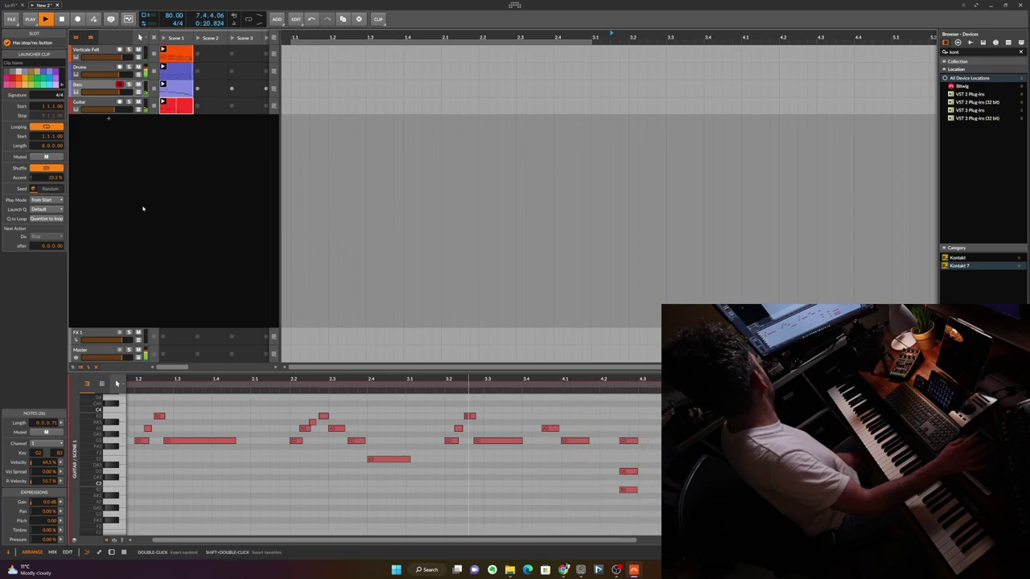
# Stop playback, save the project, and add a Kontakt 7 instrument track below the Guitar track
pyautogui.click(301, 239)
pyautogui.press('space')
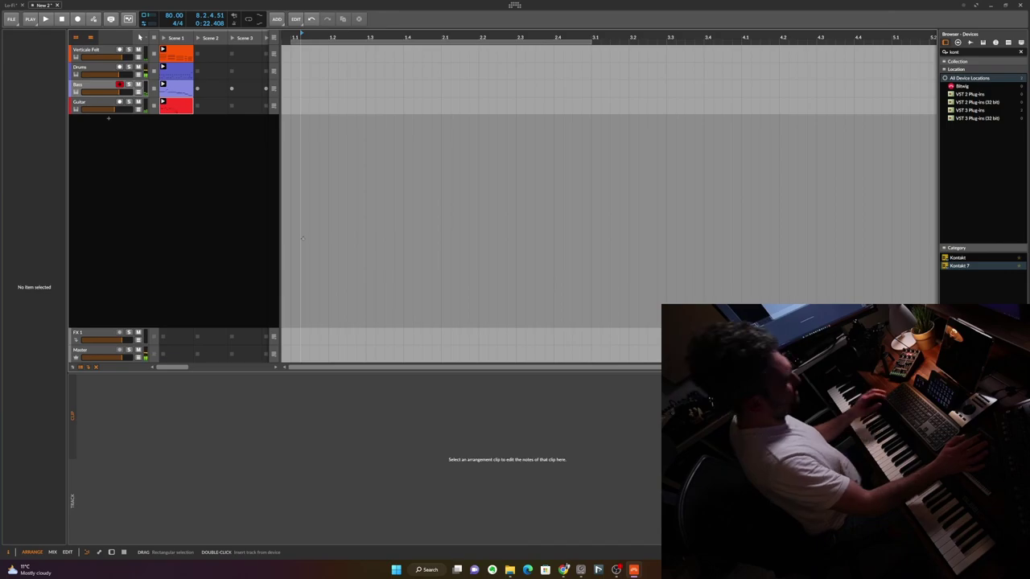
pyautogui.hotkey('ctrl', 's')
pyautogui.click(197, 259)
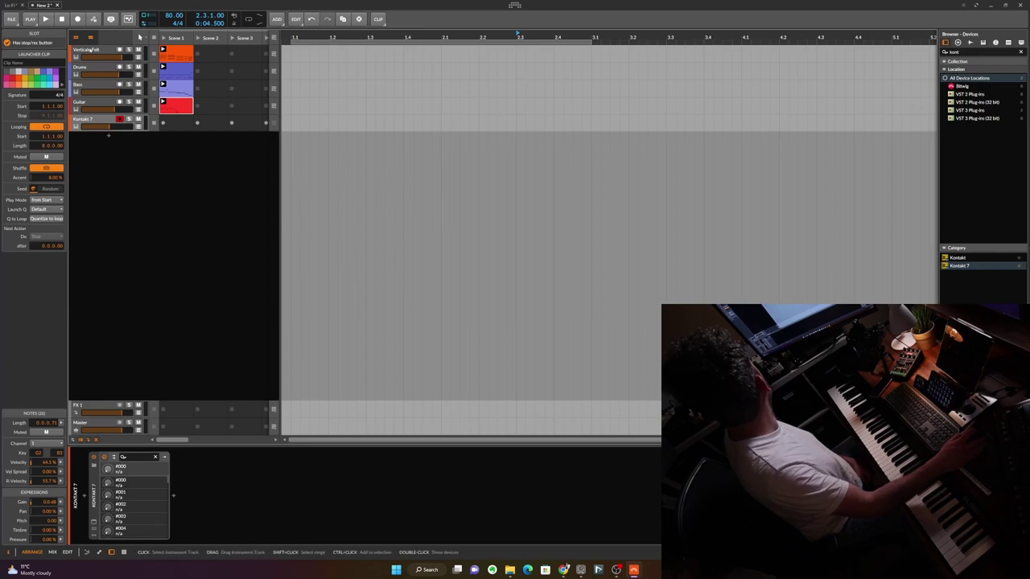
# Select the Verticale Felt track and play back the beat
pyautogui.click(103, 50)
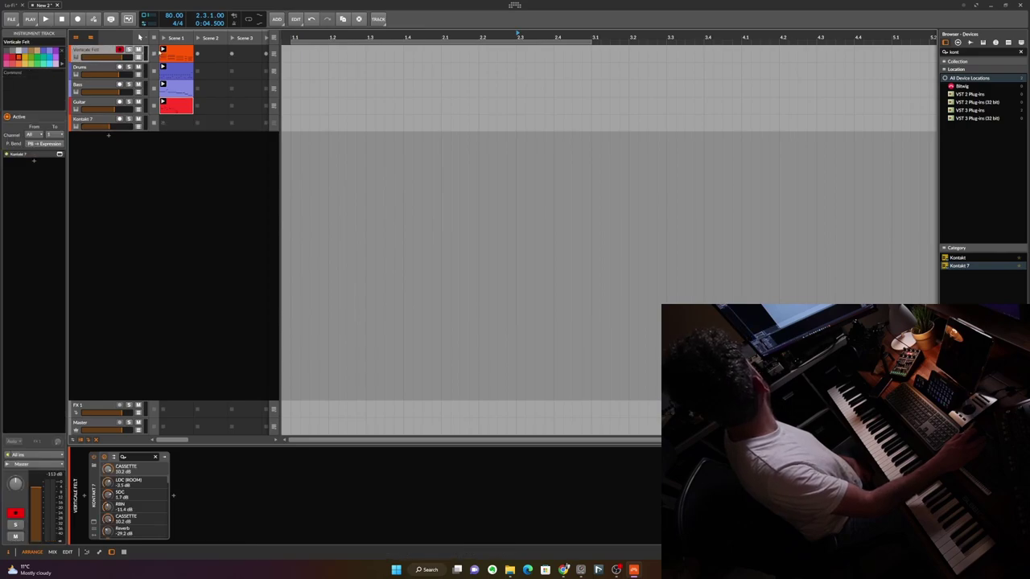
pyautogui.press('space')
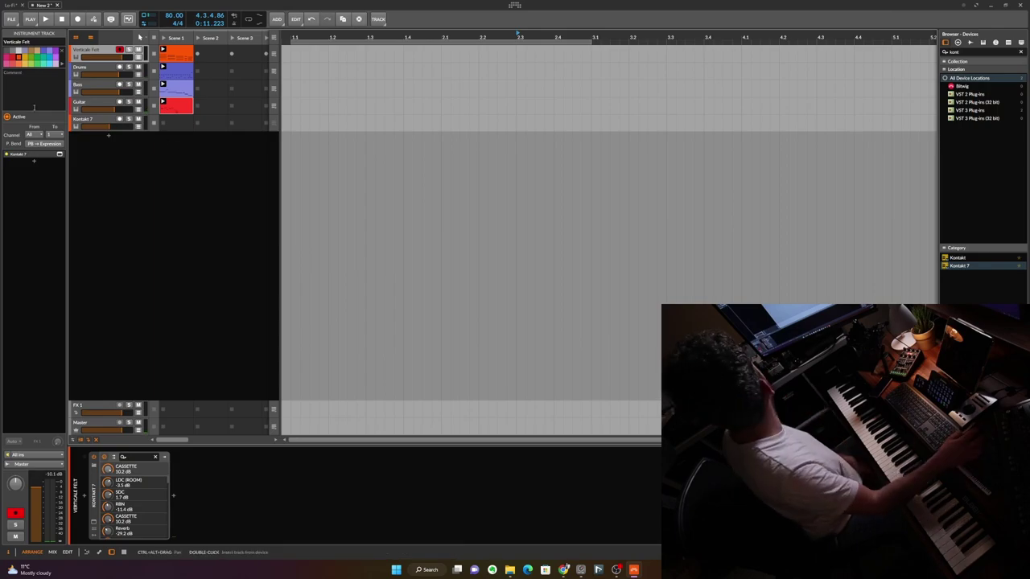
# Load the Harmonic Bloom instrument into Kontakt on the new Kontakt 7 track
pyautogui.click(85, 118)
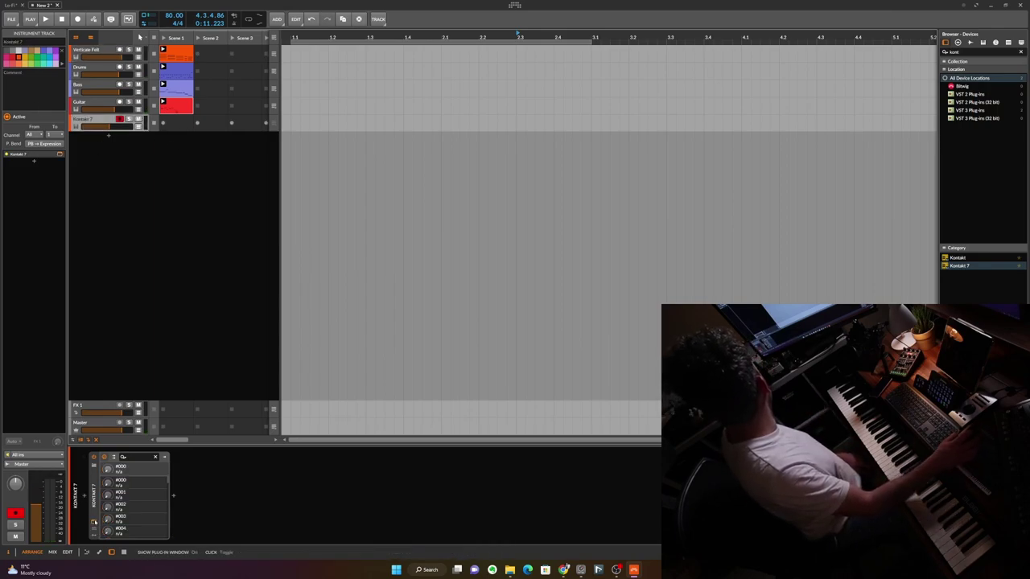
pyautogui.click(93, 521)
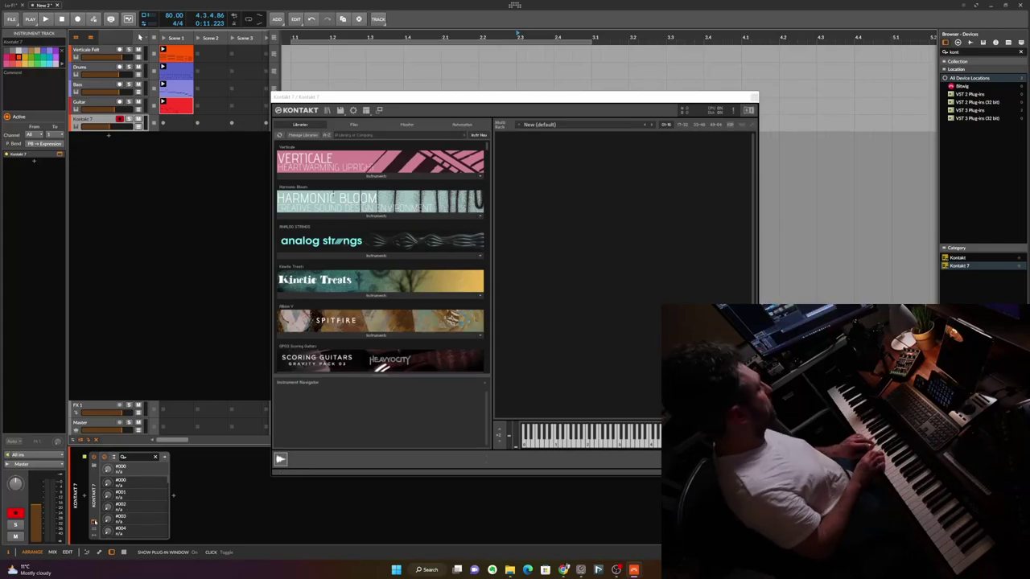
pyautogui.click(369, 216)
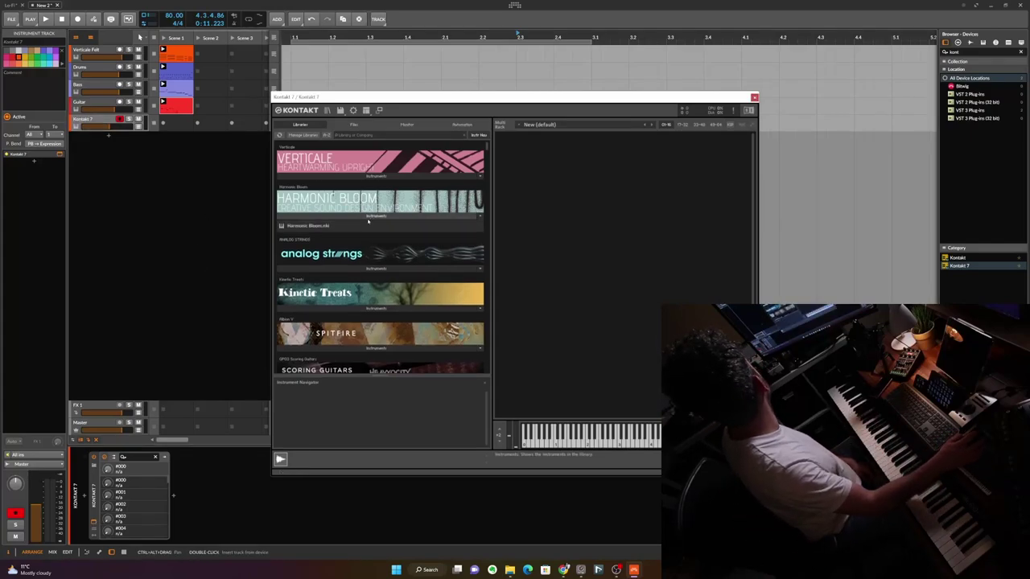
pyautogui.doubleClick(370, 225)
pyautogui.moveTo(693, 96); pyautogui.dragTo(659, 71)
# Choose the Magic Night snapshot from Harmonic Bloom's Keys and Plucks category and close the plug-in window
pyautogui.click(482, 125)
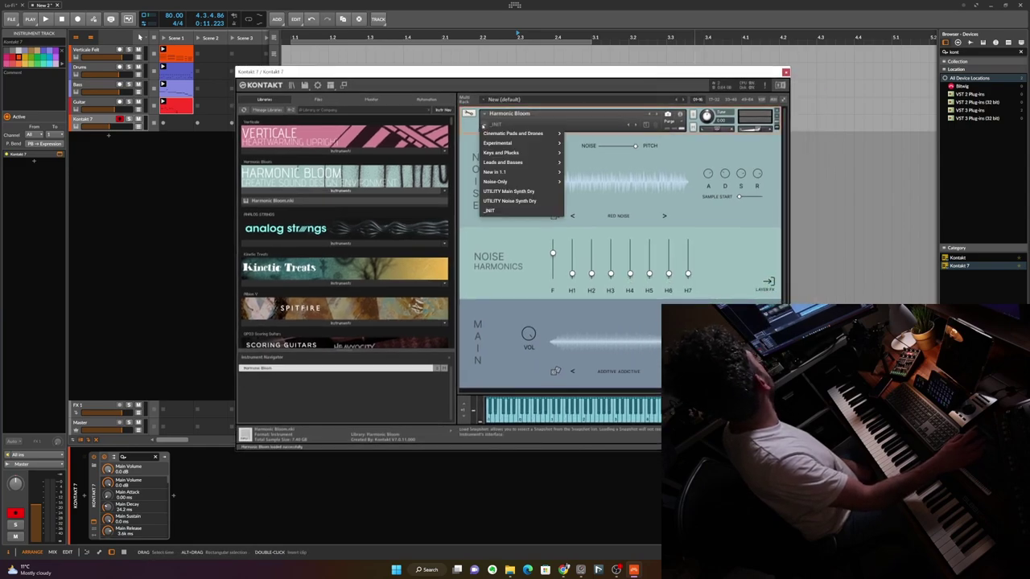
pyautogui.moveTo(500, 155)
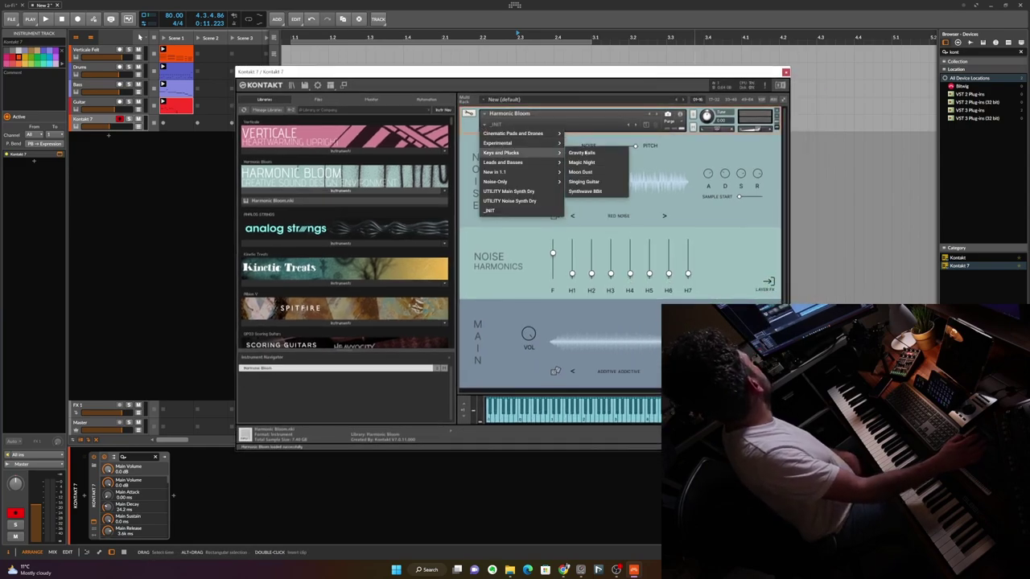
pyautogui.click(582, 162)
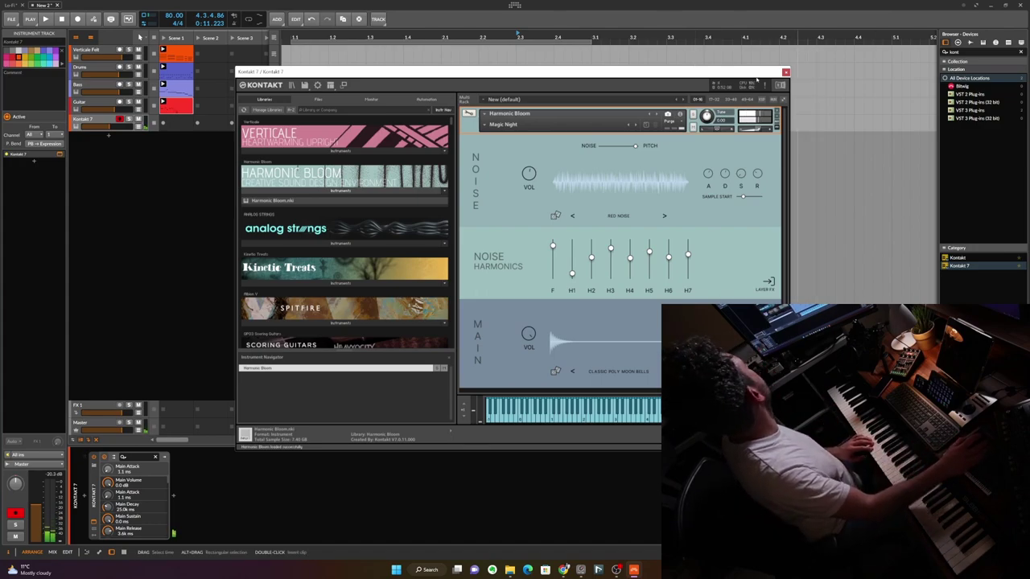
pyautogui.click(786, 72)
# Record a part into the Kontakt 7 track's Scene 1 slot, deleting the first take and recording again
pyautogui.click(163, 122)
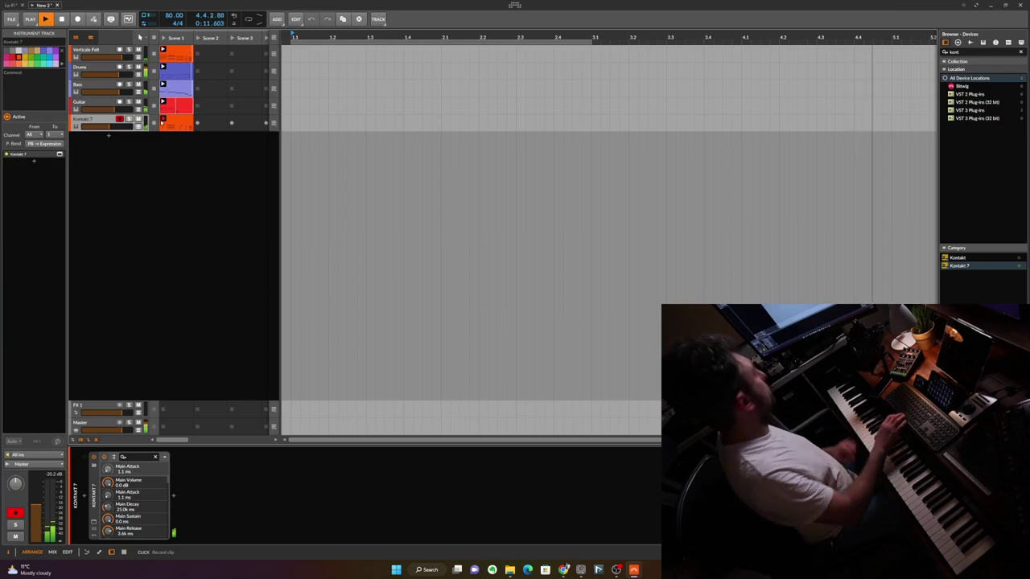
pyautogui.press('space')
pyautogui.click(170, 127)
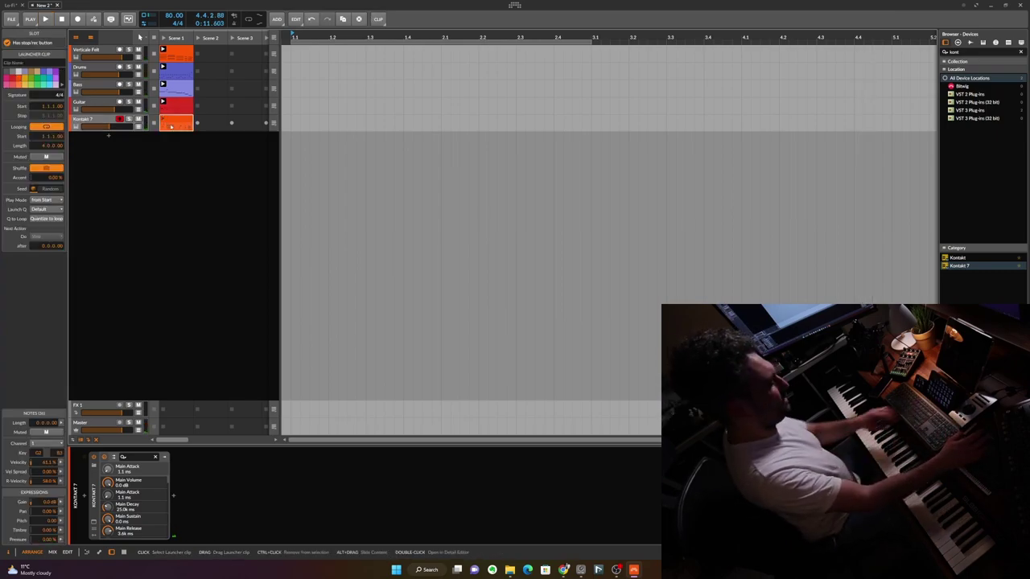
pyautogui.press('Delete')
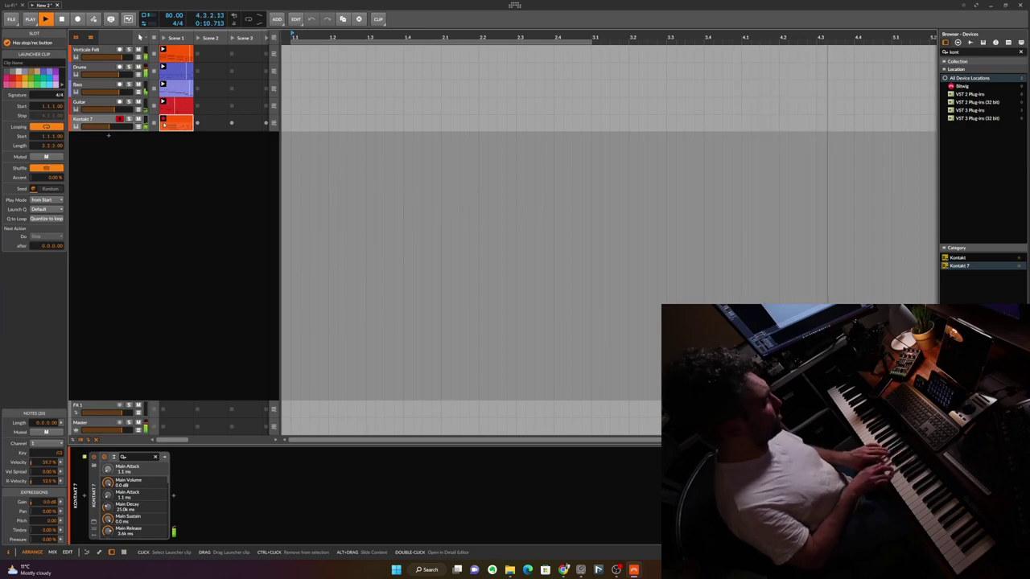
# Open the recorded Kontakt 7 clip's notes and delete the stray short note beneath the long chord
pyautogui.doubleClick(170, 125)
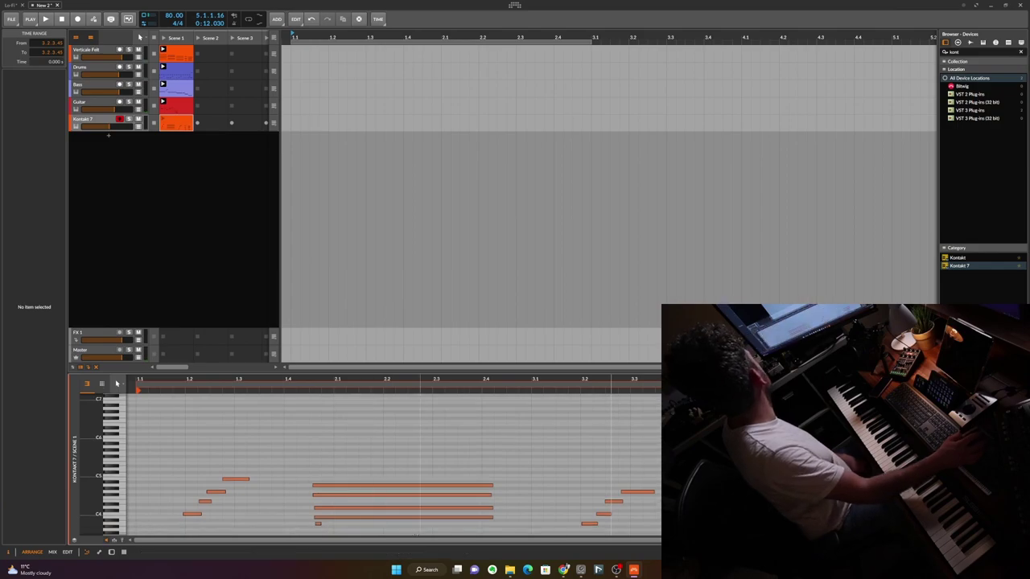
pyautogui.moveTo(425, 372); pyautogui.dragTo(425, 305)
pyautogui.moveTo(333, 489); pyautogui.dragTo(296, 456)
pyautogui.press('Delete')
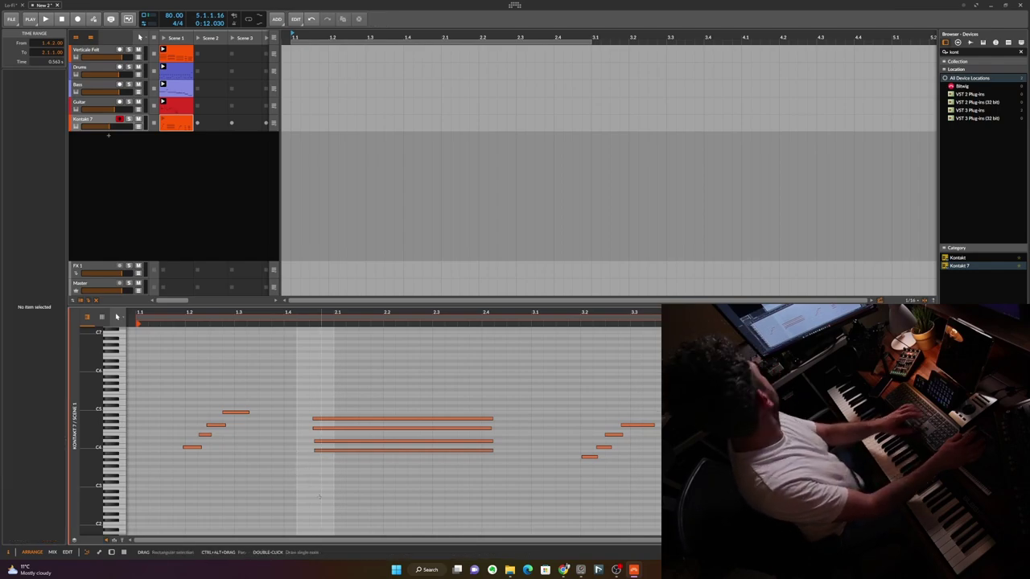
# Quantize all notes in the Kontakt 7 clip and start playback
pyautogui.hotkey('ctrl', 'a')
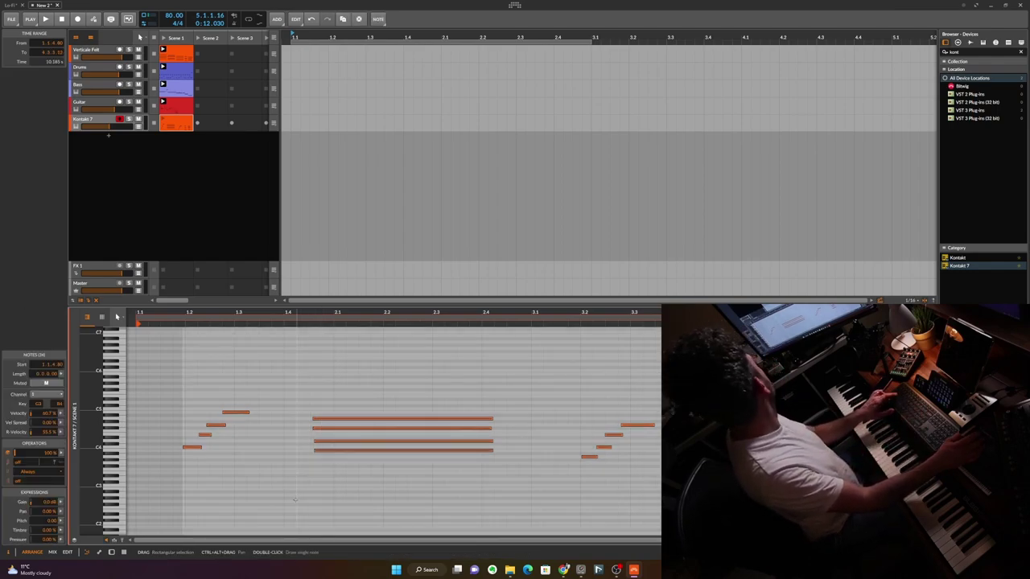
pyautogui.press('space')
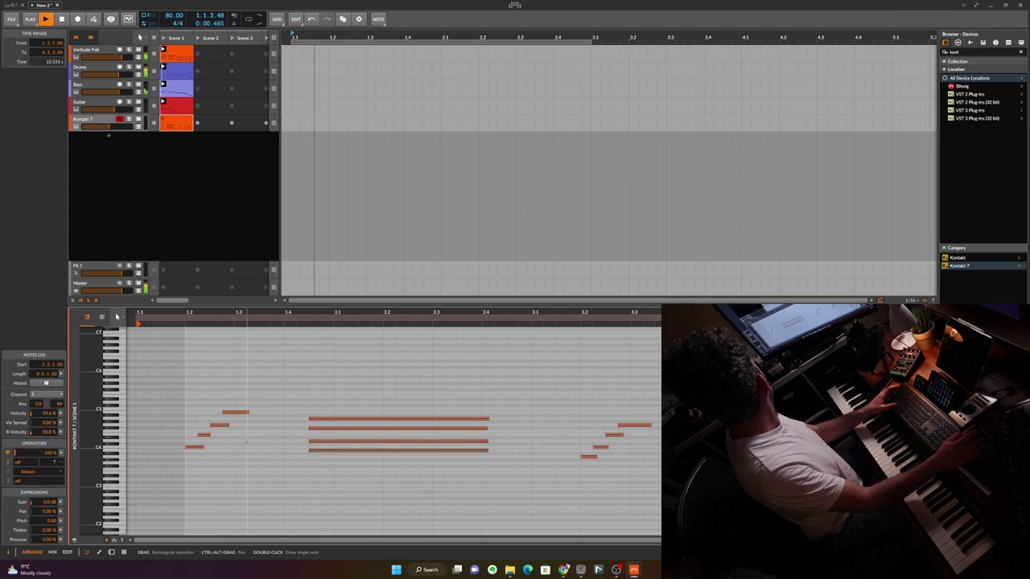
# Turn off Shuffle for the Kontakt 7 clip in Scene 1 and listen to the result
pyautogui.click(174, 122)
pyautogui.click(45, 168)
pyautogui.press('space')
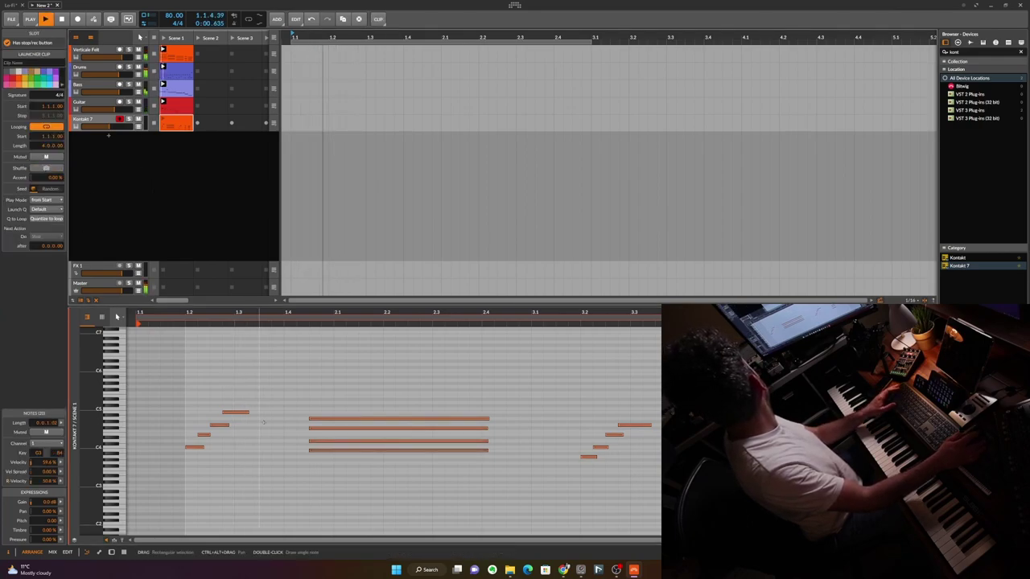
pyautogui.press('space')
pyautogui.press('space')
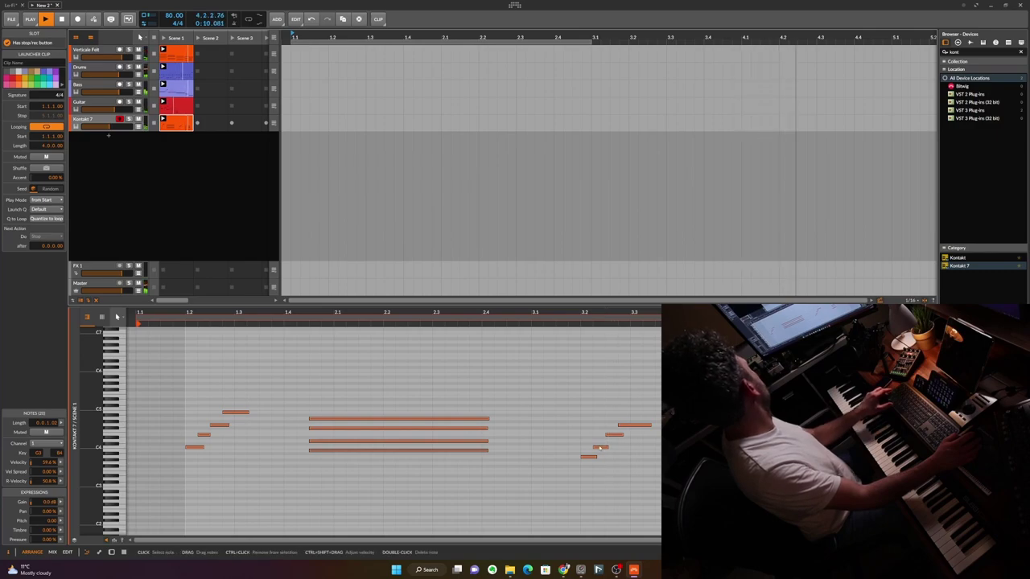
pyautogui.press('space')
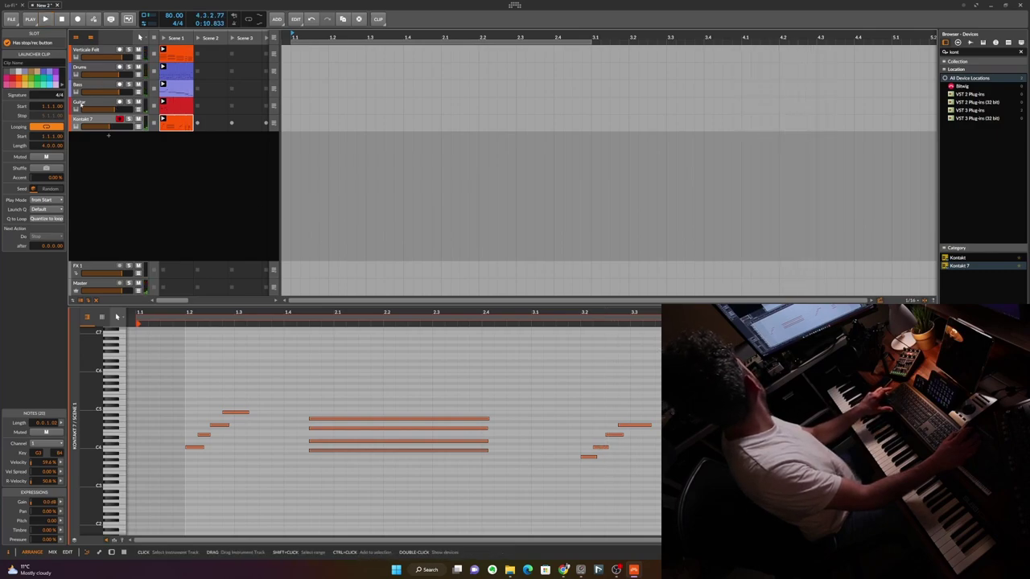
# Mute the Guitar track and play Scene 1 to hear the new part without it
pyautogui.click(80, 105)
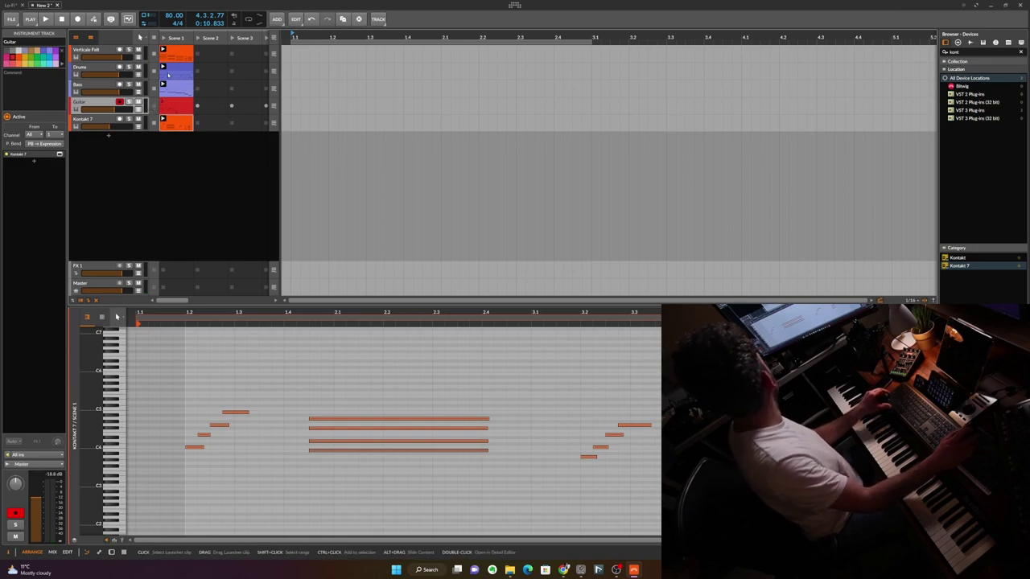
pyautogui.click(164, 38)
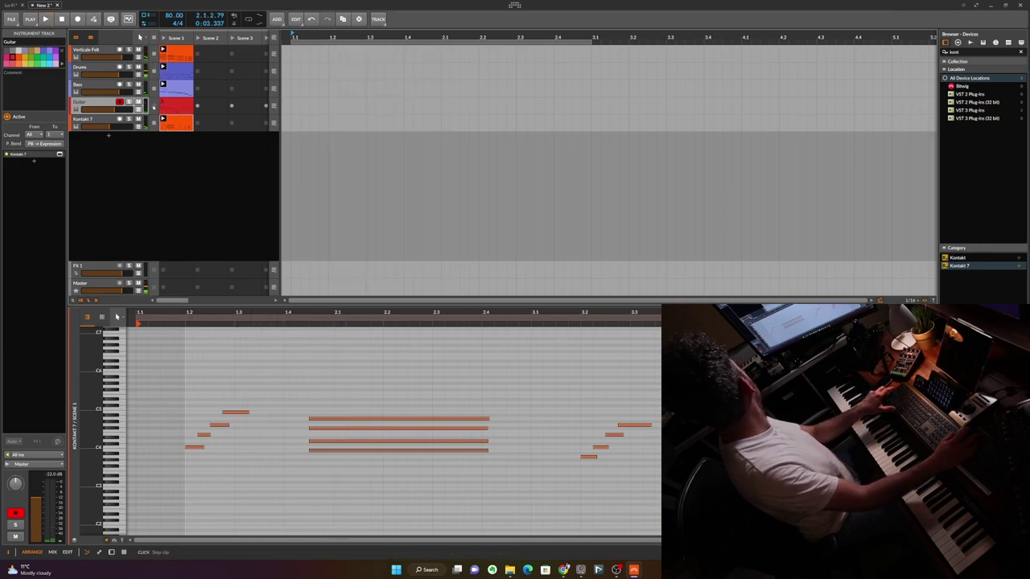
pyautogui.press('space')
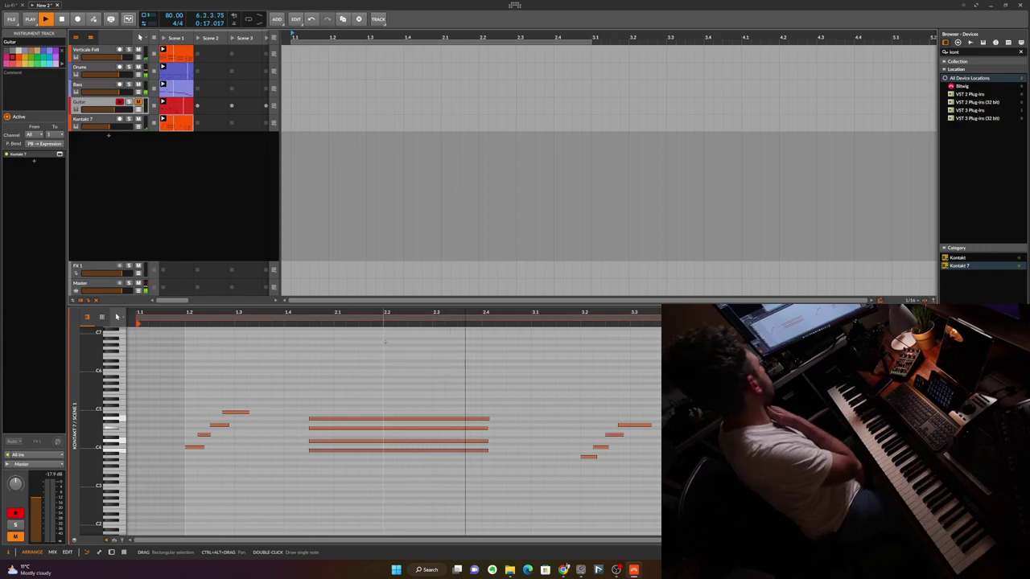
pyautogui.moveTo(424, 392); pyautogui.dragTo(448, 468)
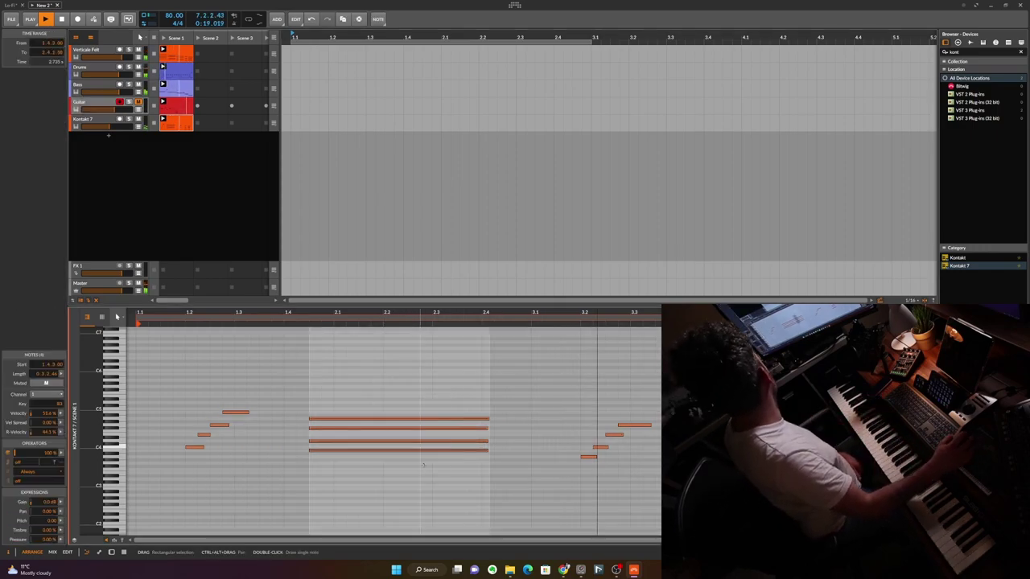
pyautogui.click(433, 400)
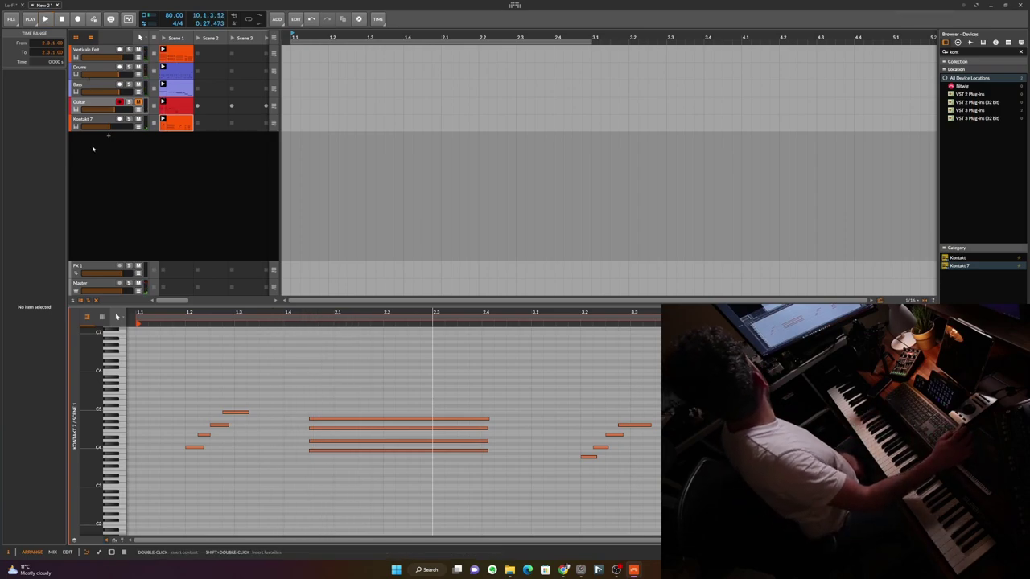
pyautogui.click(116, 158)
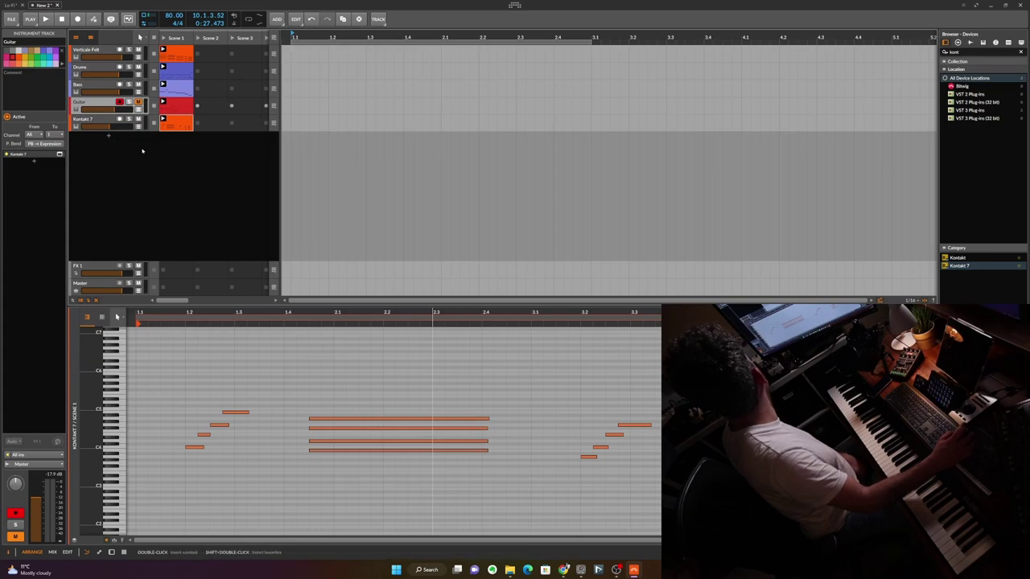
# Rename the Kontakt 7 track as Keys
pyautogui.click(94, 125)
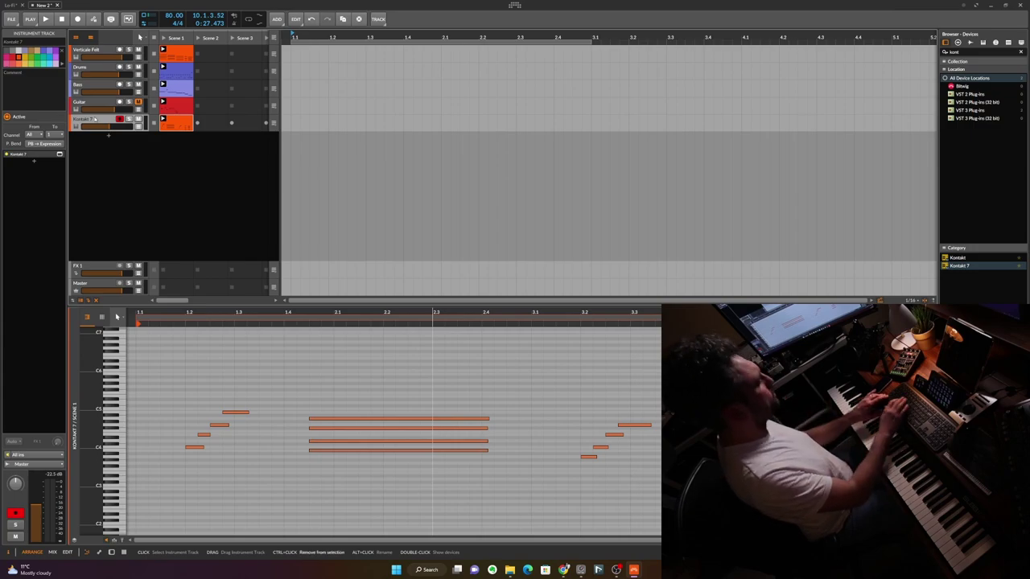
pyautogui.doubleClick(95, 119)
pyautogui.write('Keys')
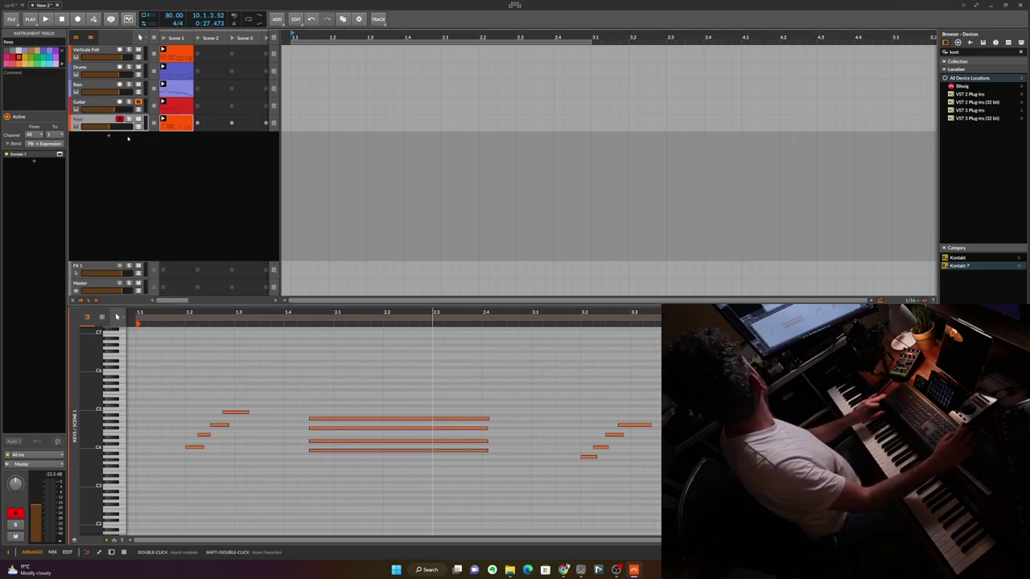
# Add a new instrument track below Keys with Kontakt 7 loaded on it
pyautogui.doubleClick(109, 137)
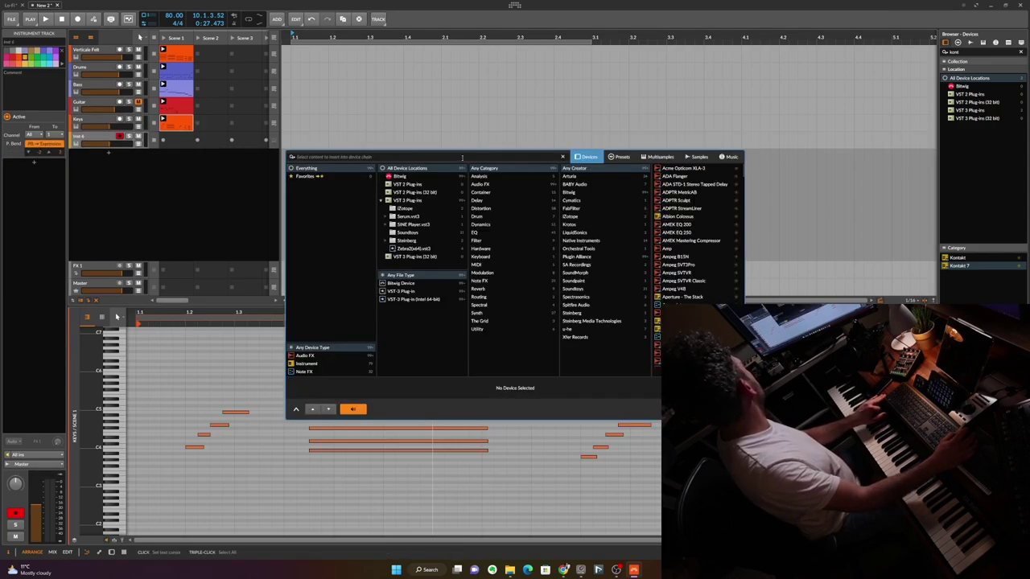
pyautogui.write('kont')
pyautogui.click(698, 178)
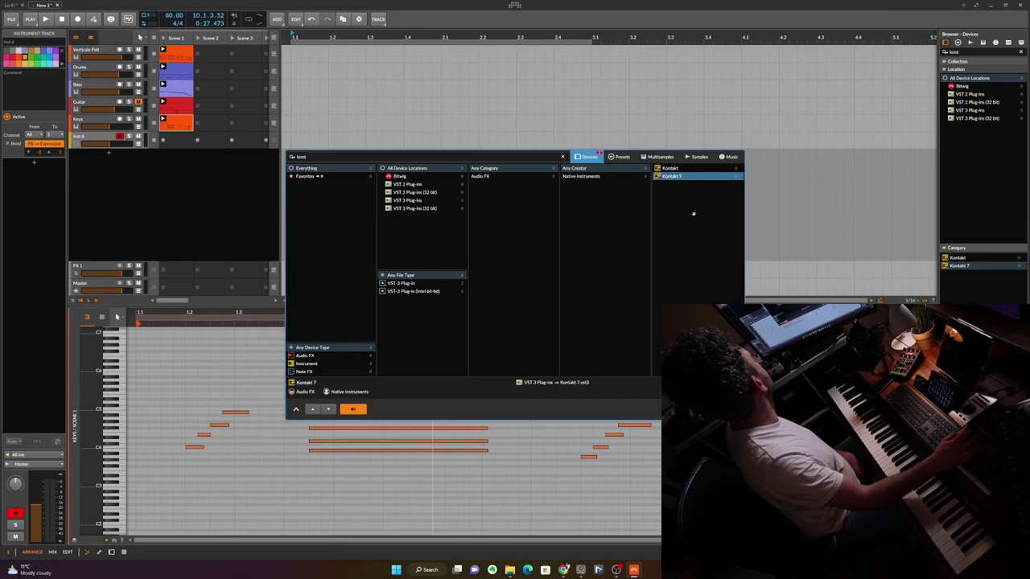
pyautogui.press('Return')
# Find the Lo-Fi Glow library in Kontakt and load its Lo-Fi Glow.nki instrument
pyautogui.scroll(-4, 359, 293)
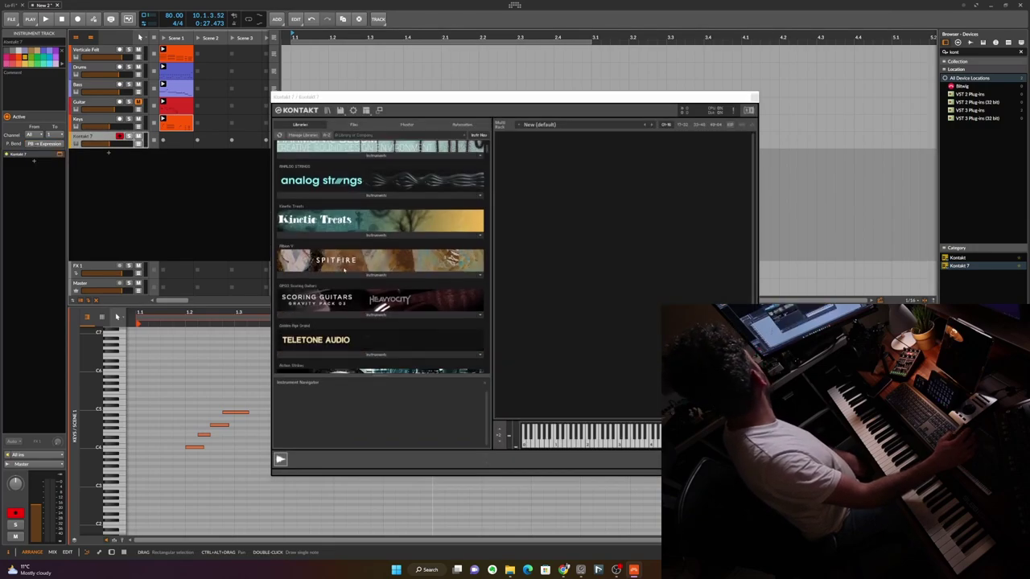
pyautogui.scroll(-3, 359, 292)
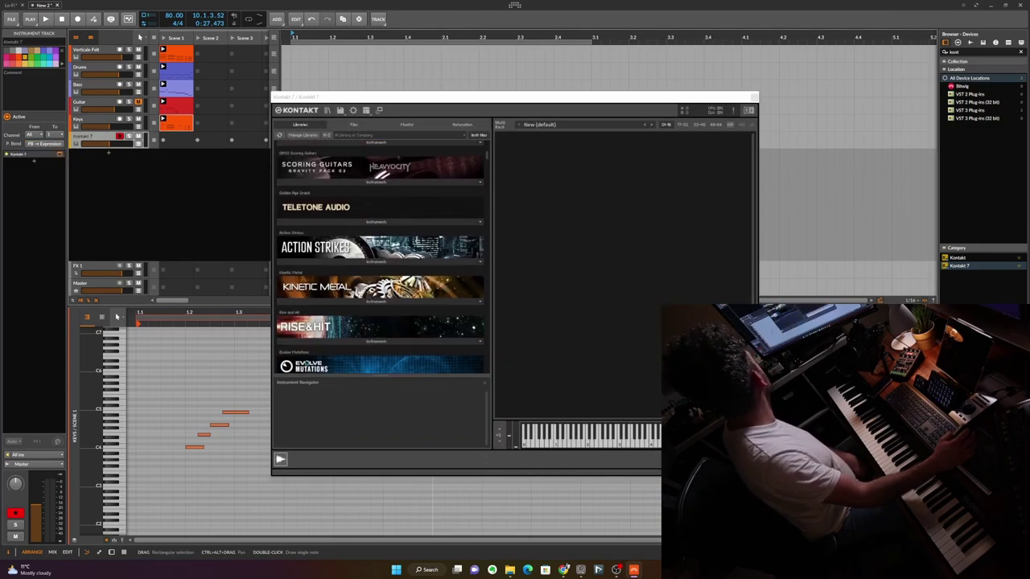
pyautogui.click(362, 137)
pyautogui.write('lo')
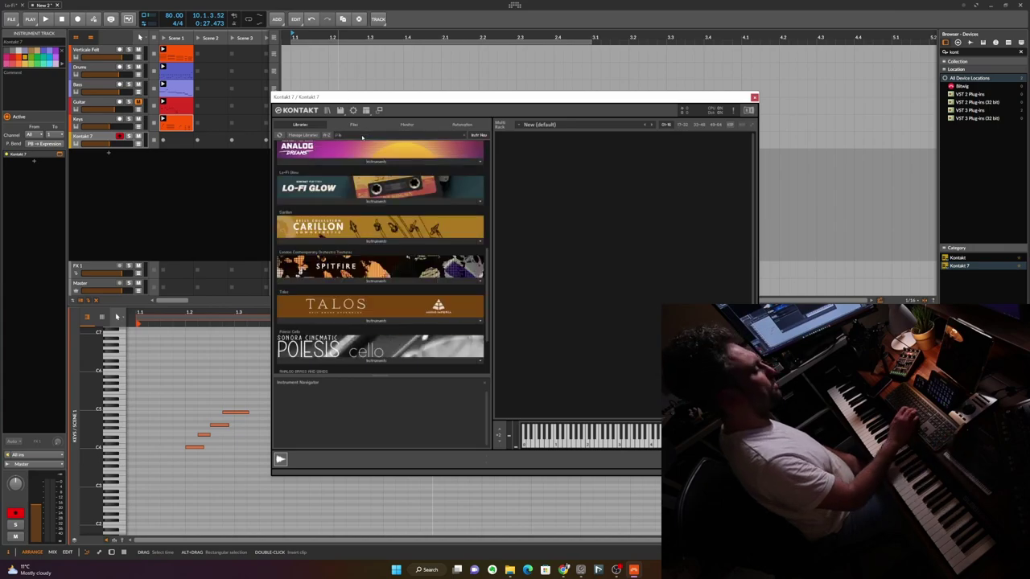
pyautogui.click(329, 201)
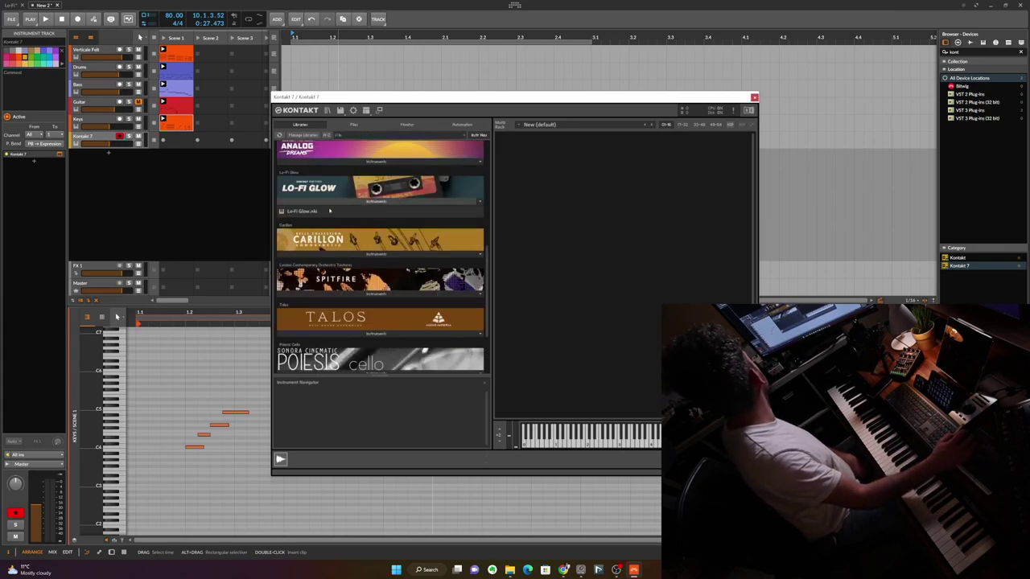
pyautogui.doubleClick(311, 212)
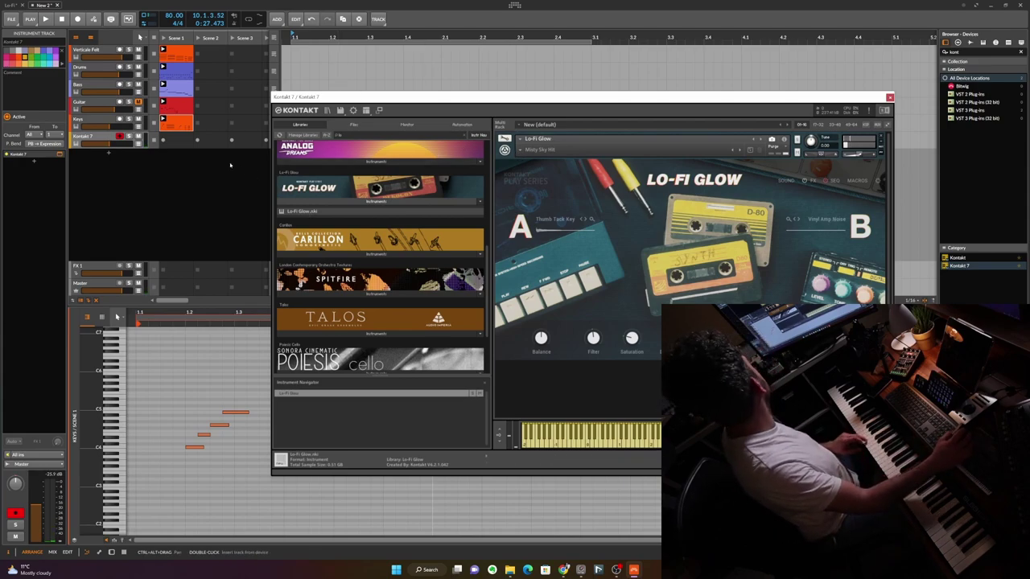
# Raise the Kontakt 7 track's volume slightly and audition Lo-Fi Glow's Mallet snapshots, settling on Chimes Forward
pyautogui.moveTo(110, 143); pyautogui.dragTo(114, 143)
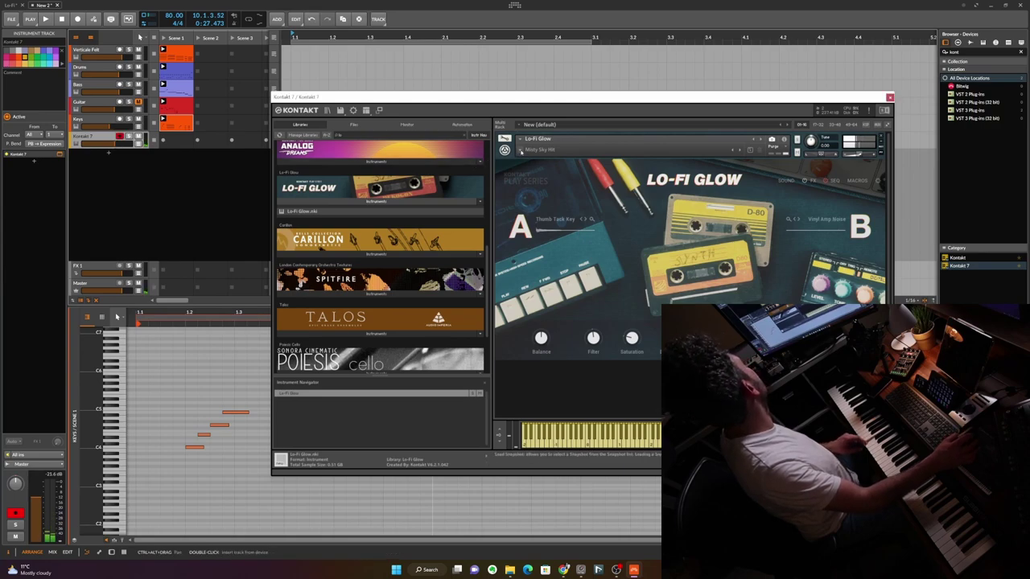
pyautogui.click(520, 151)
pyautogui.moveTo(545, 229)
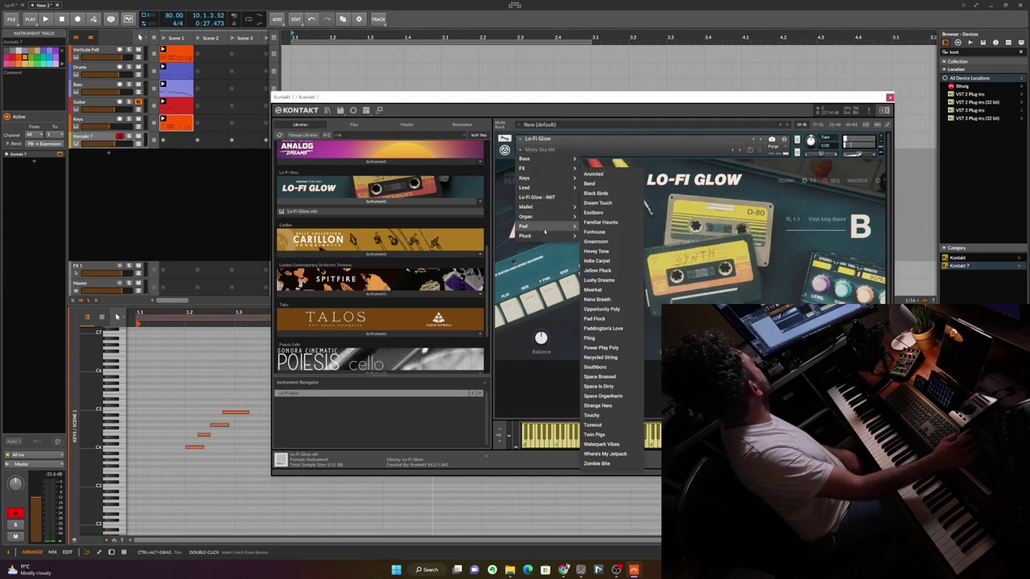
pyautogui.moveTo(565, 209)
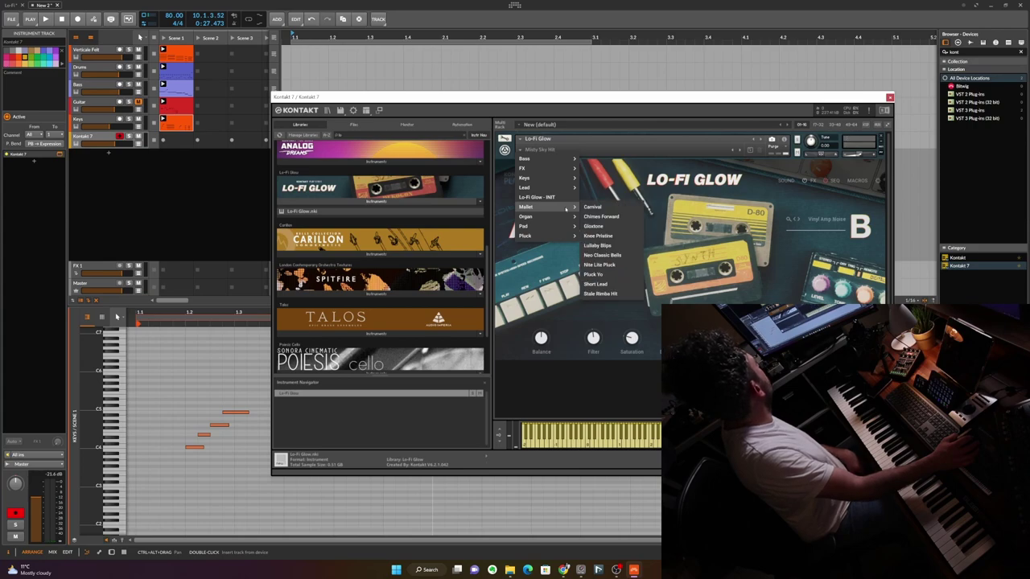
pyautogui.click(593, 208)
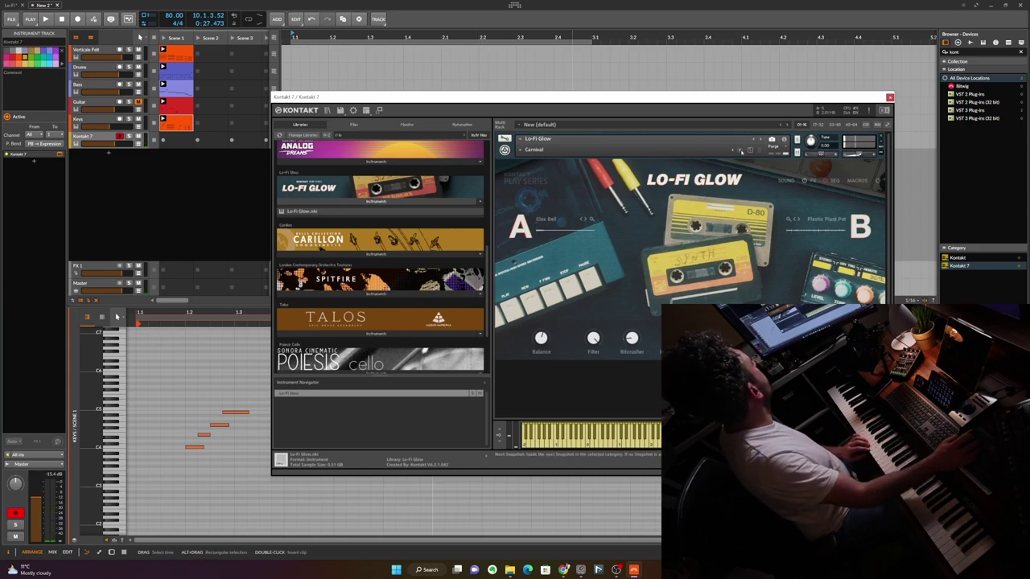
pyautogui.click(742, 151)
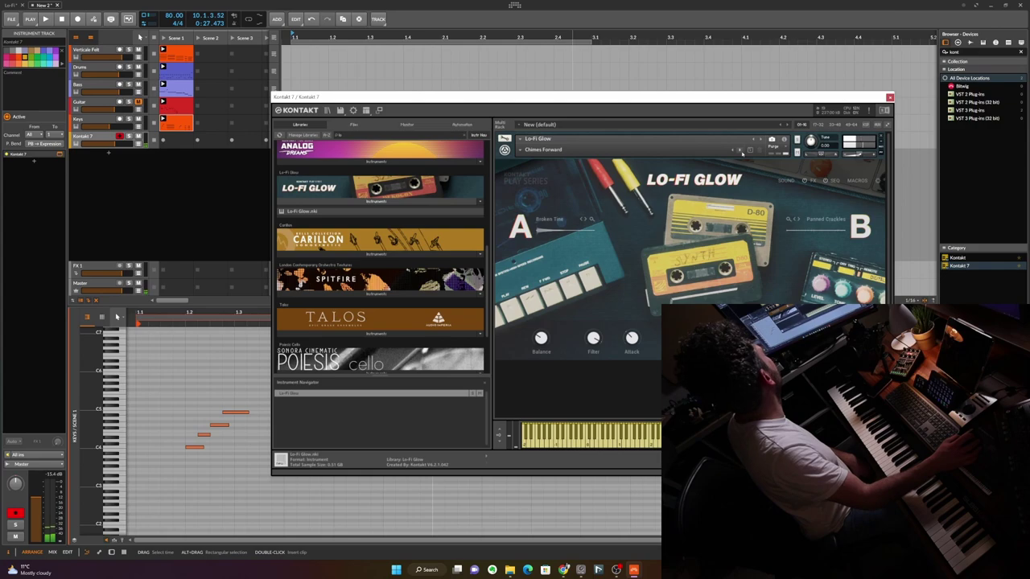
pyautogui.click(741, 151)
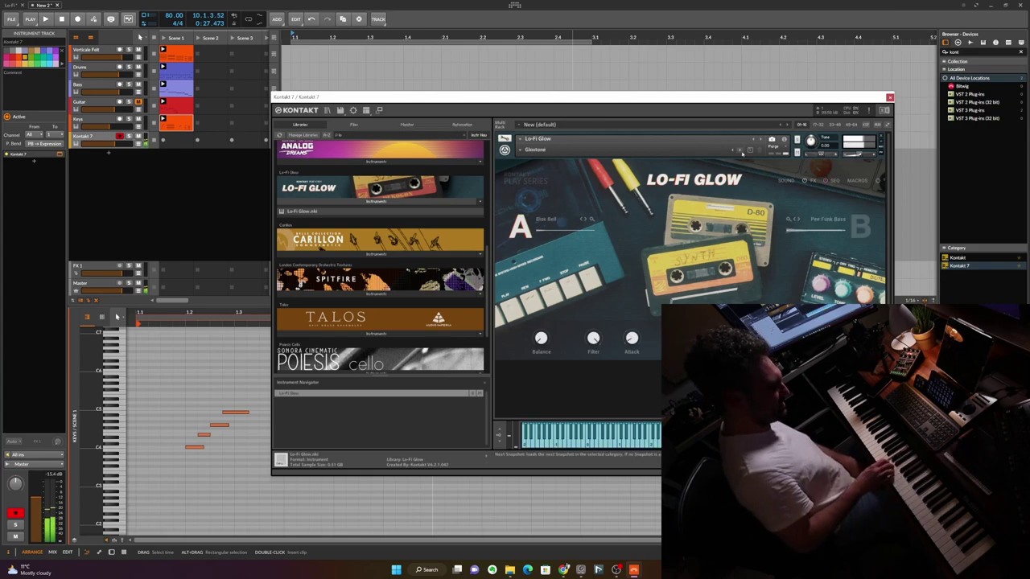
pyautogui.click(733, 151)
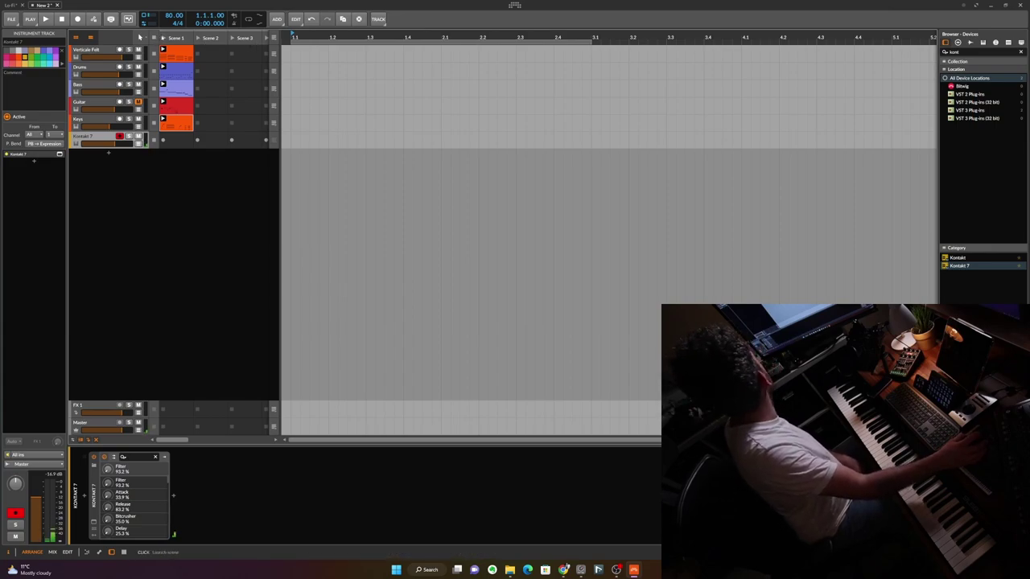
# Play the beat twice to try out the Chimes Forward part over the existing tracks
pyautogui.press('space')
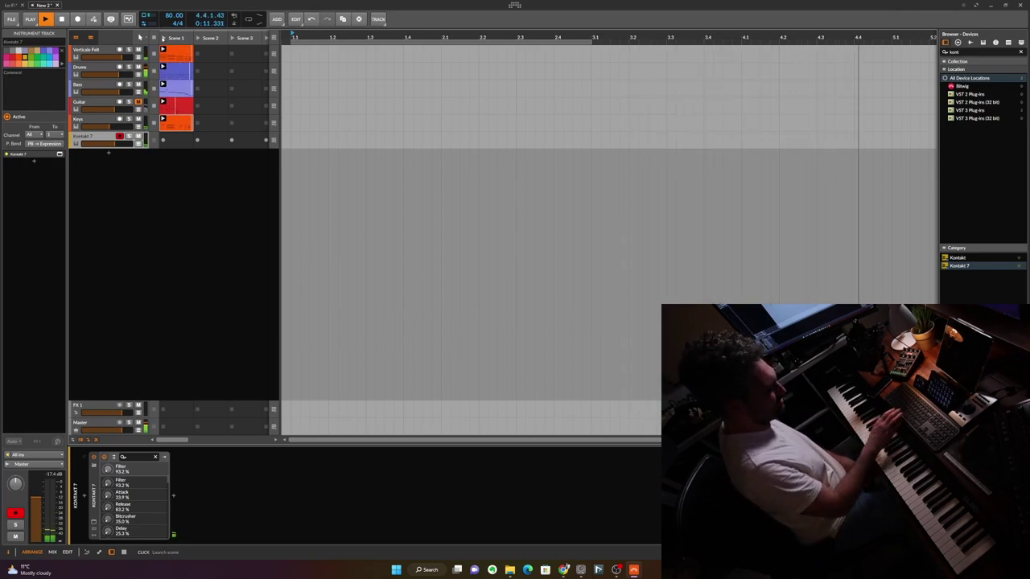
pyautogui.press('space')
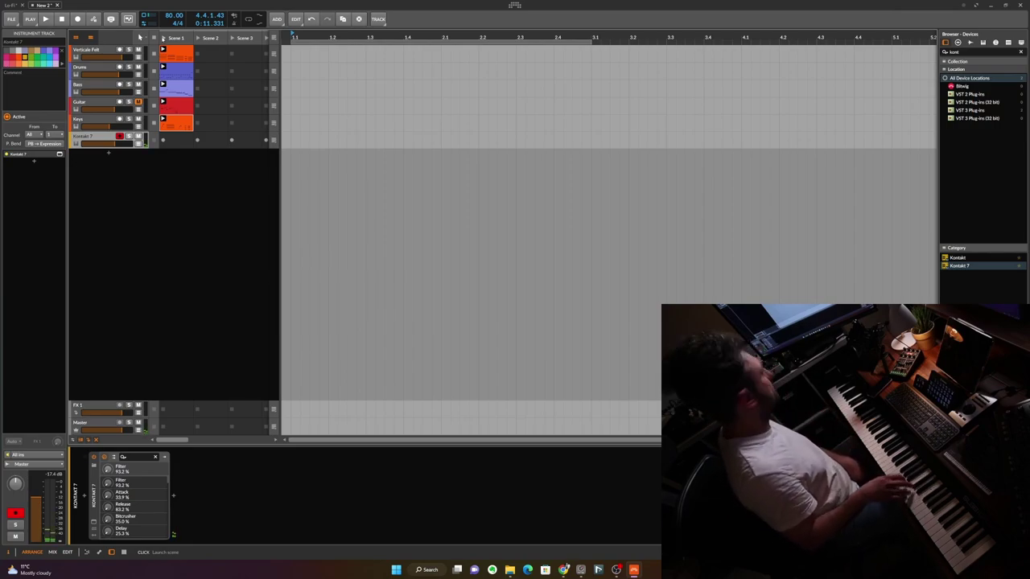
pyautogui.press('space')
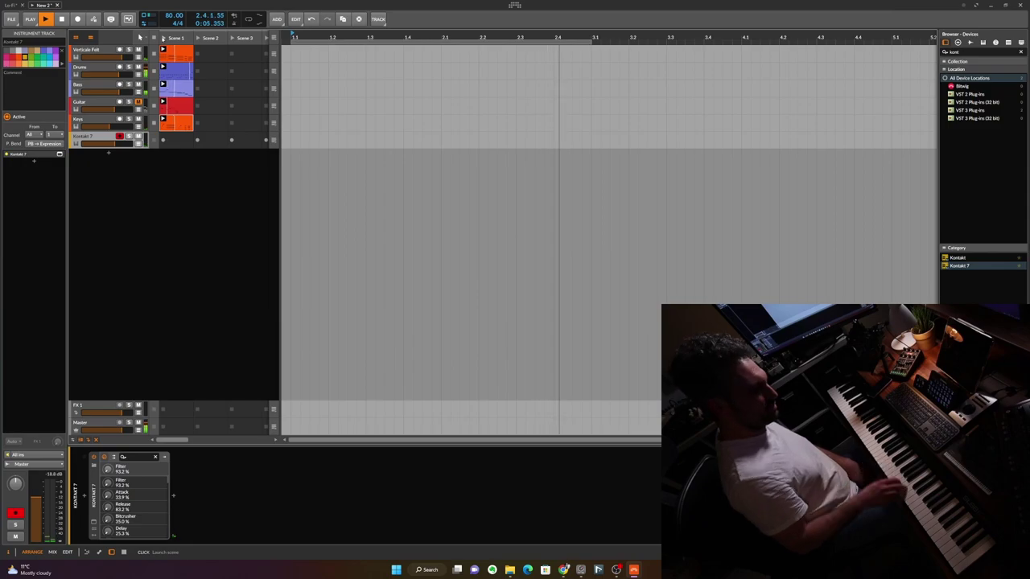
pyautogui.press('space')
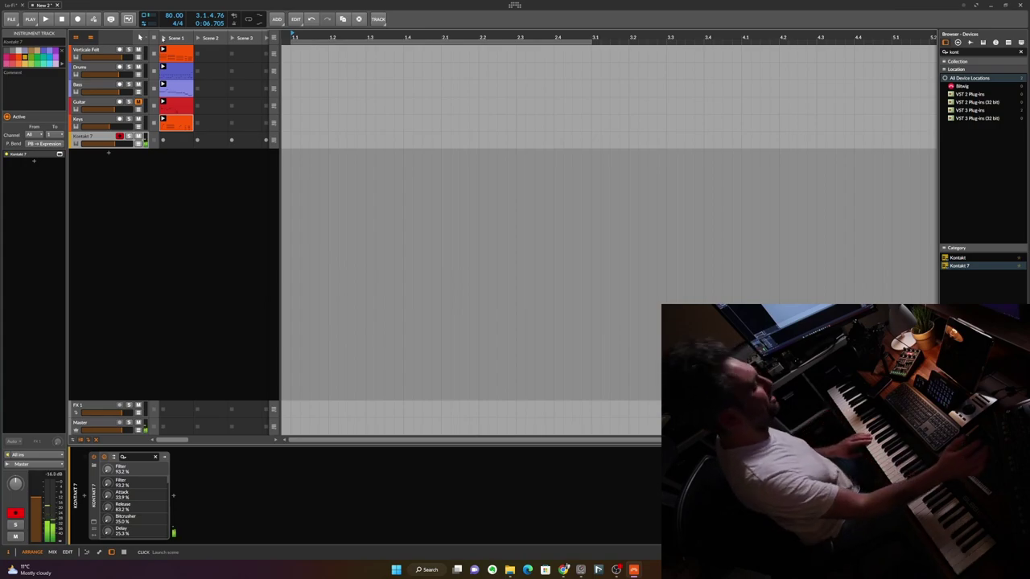
# Record a Chimes Forward part into the Kontakt 7 track's Scene 1 slot, then stop playback
pyautogui.click(209, 287)
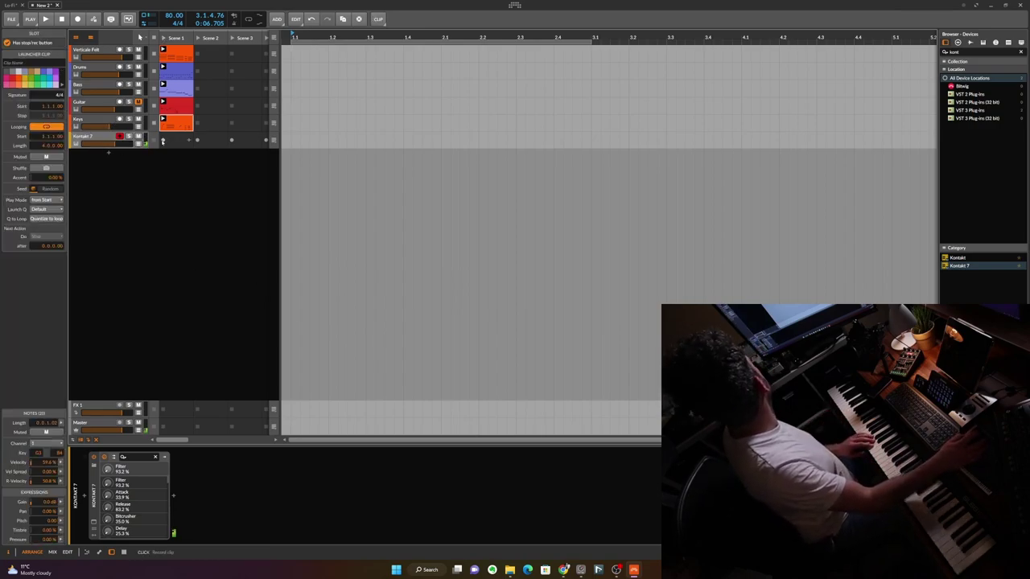
pyautogui.click(162, 140)
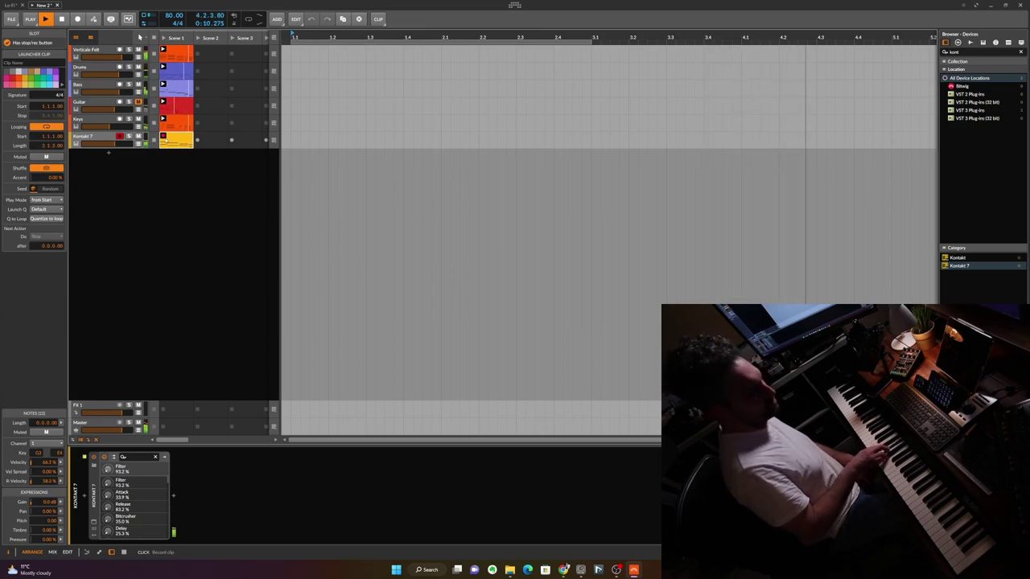
pyautogui.press('space')
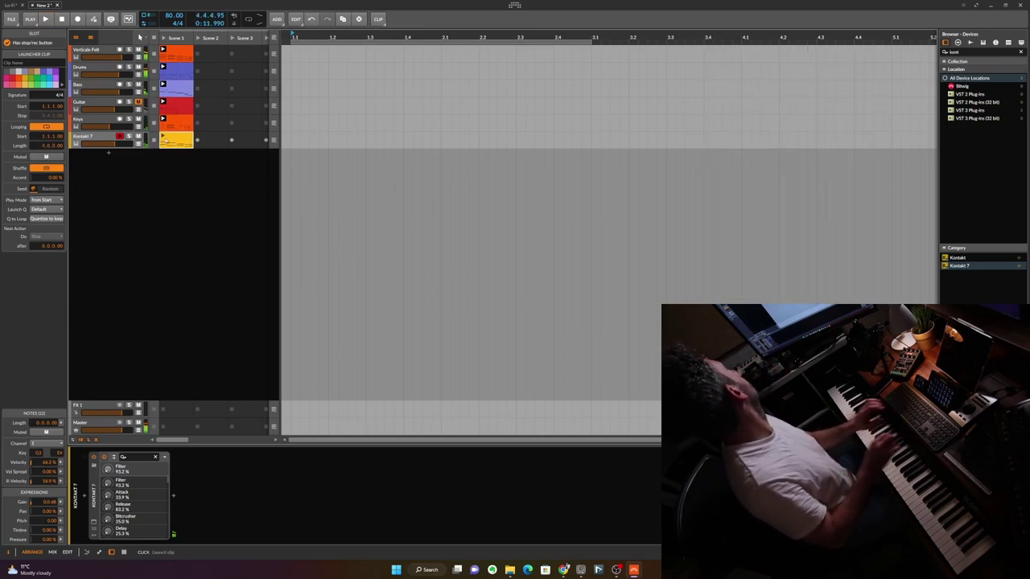
# Open the newly recorded Kontakt 7 clip in the note editor and quantize all its notes
pyautogui.doubleClick(167, 139)
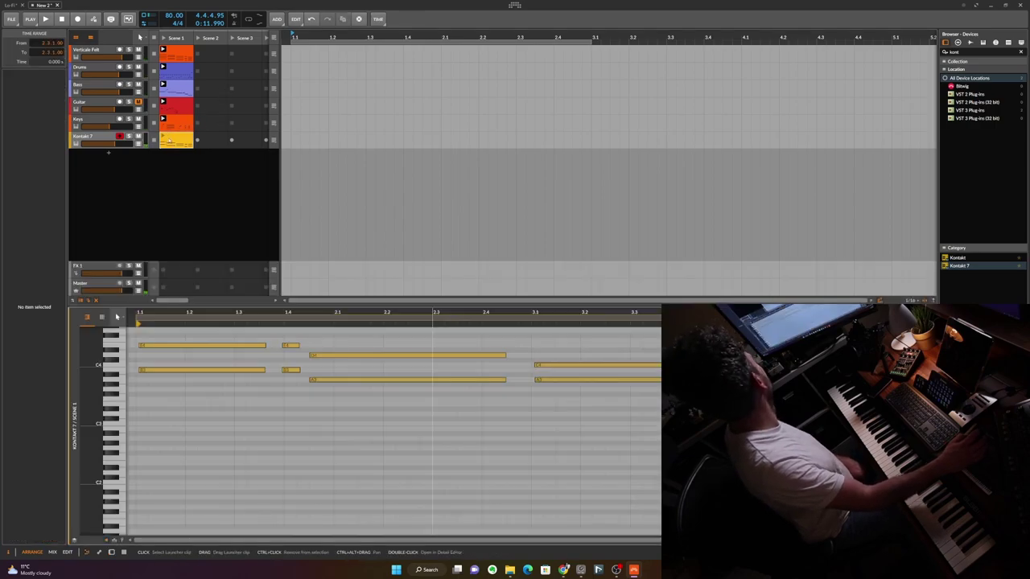
pyautogui.moveTo(581, 314); pyautogui.dragTo(581, 273)
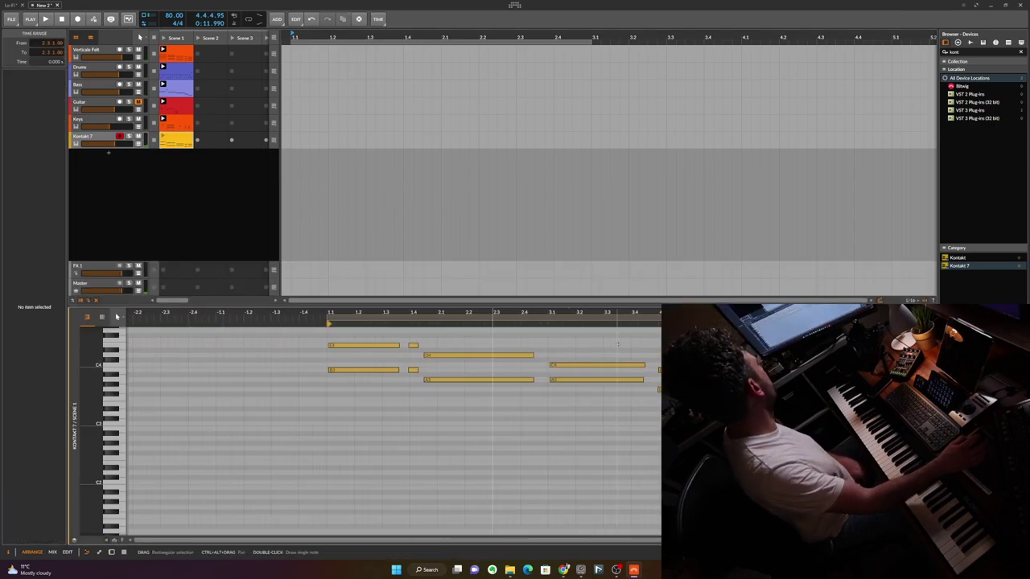
pyautogui.hotkey('ctrl', 'a')
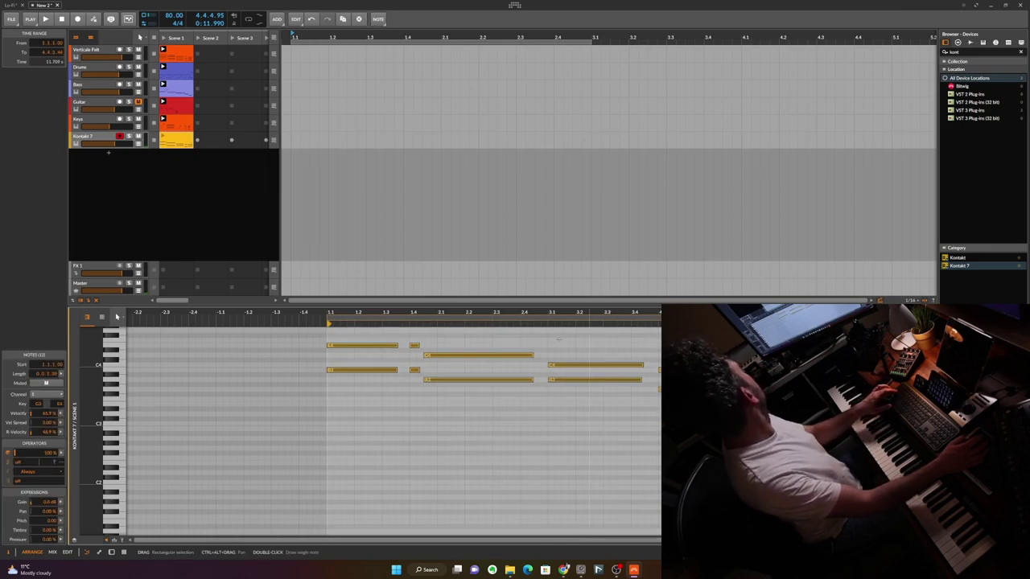
# Reopen the Lo-Fi Glow instrument window and play the beat with the new Kontakt 7 clip
pyautogui.doubleClick(100, 137)
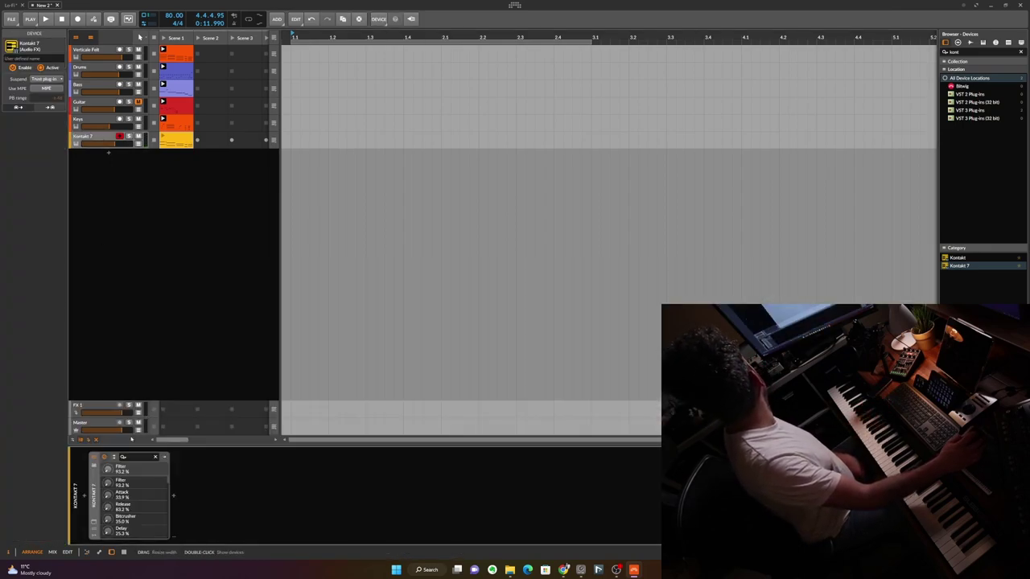
pyautogui.click(94, 521)
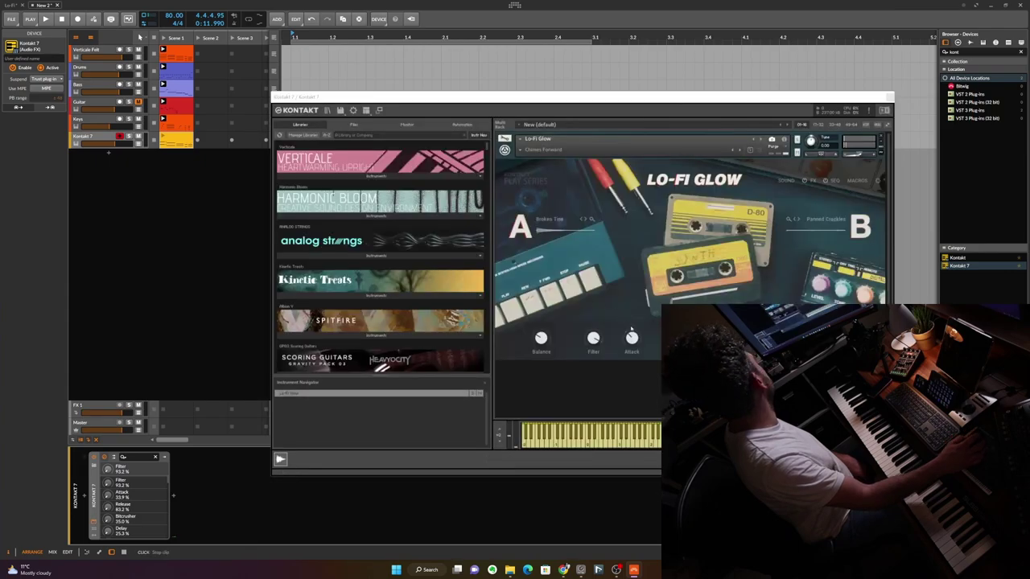
pyautogui.press('space')
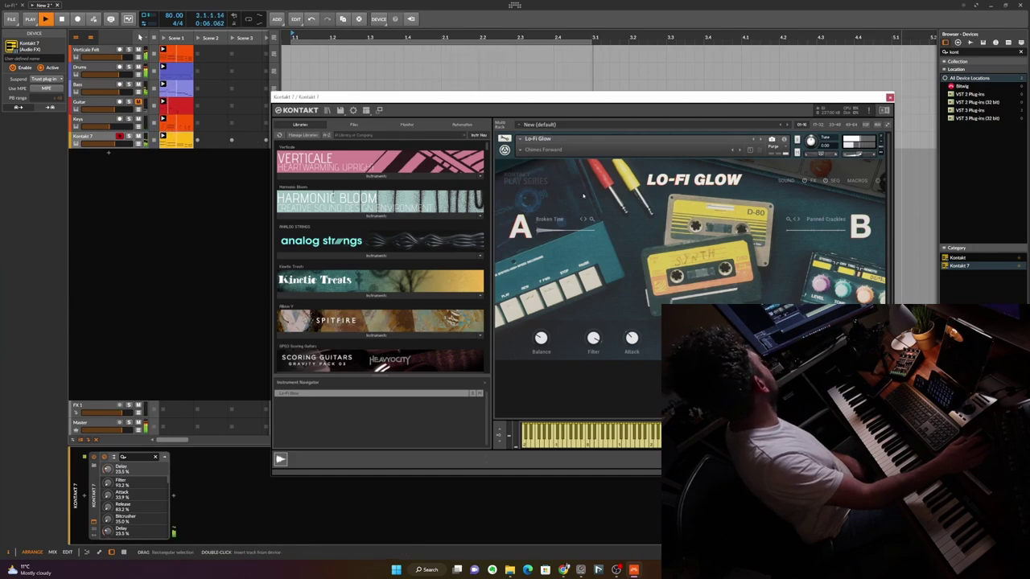
# Examine Lo-Fi Glow's sequencer, Delay and Filter macros, effects including Reverb, and sound settings for Chimes Forward
pyautogui.click(833, 181)
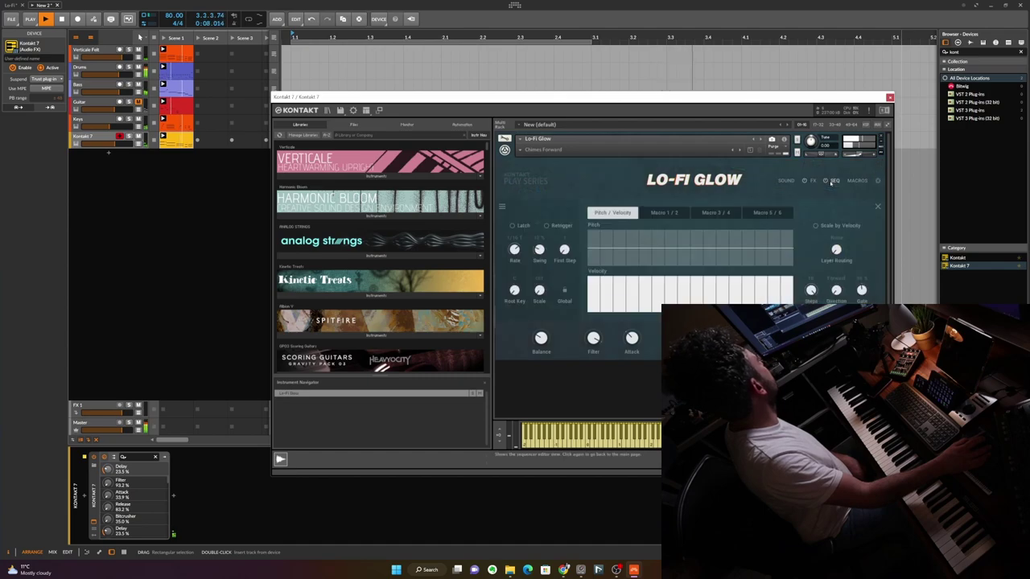
pyautogui.click(856, 181)
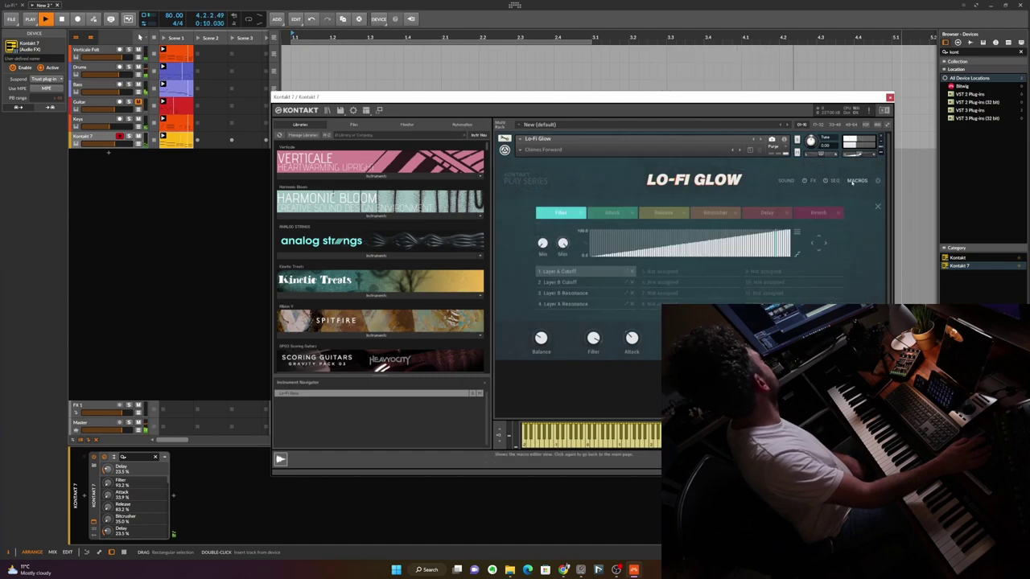
pyautogui.click(766, 213)
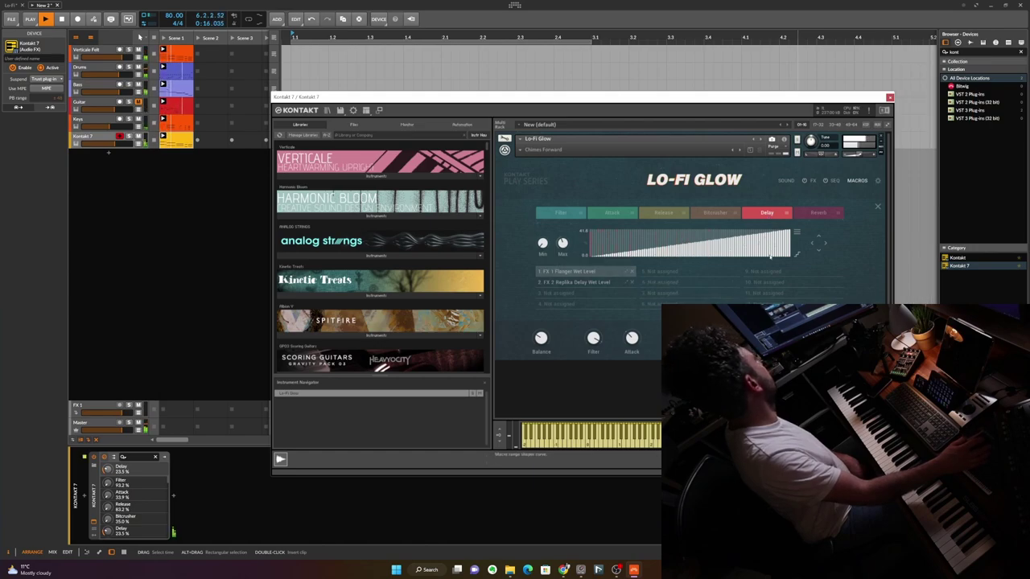
pyautogui.click(570, 213)
pyautogui.click(825, 182)
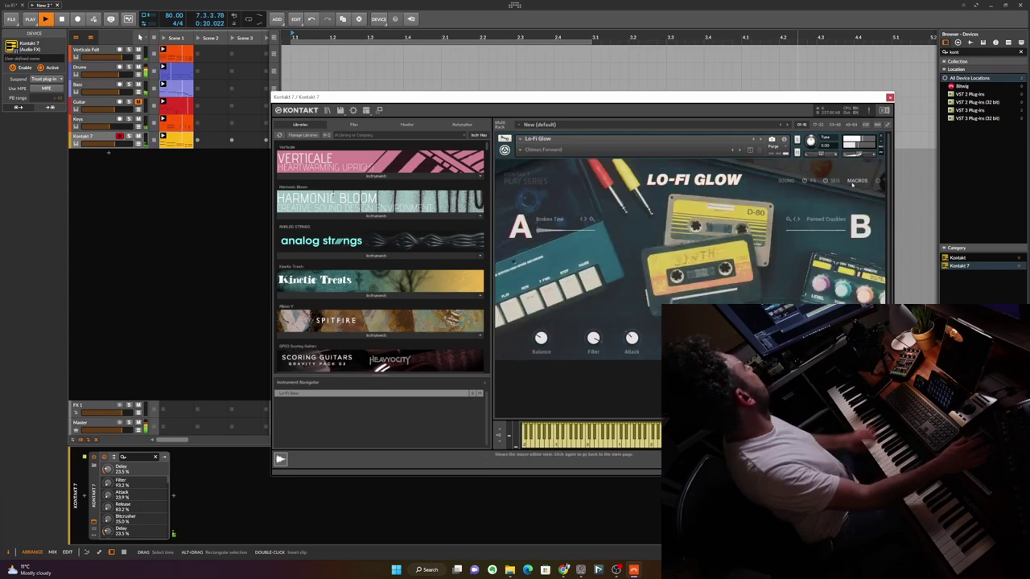
pyautogui.click(813, 181)
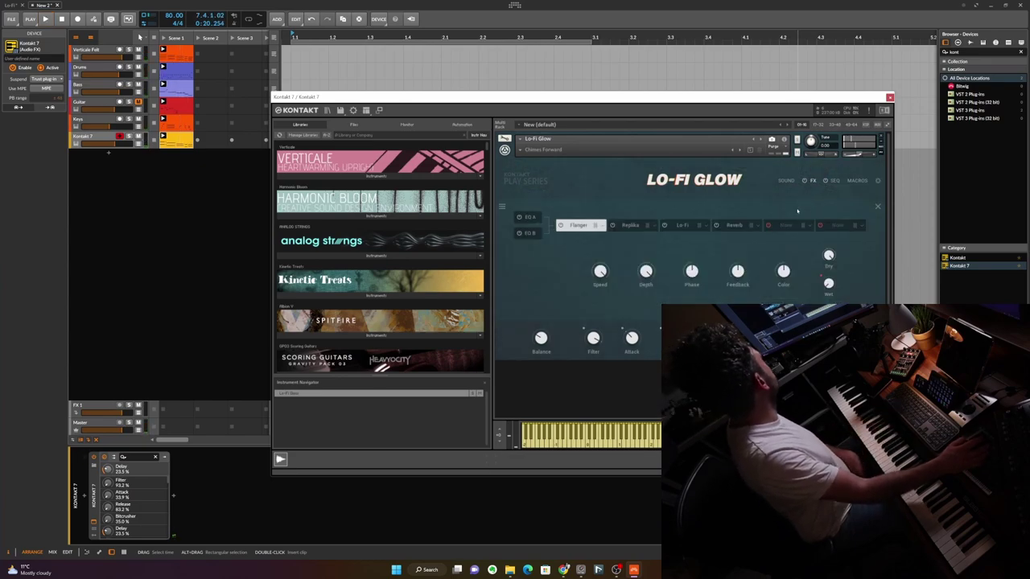
pyautogui.click(747, 225)
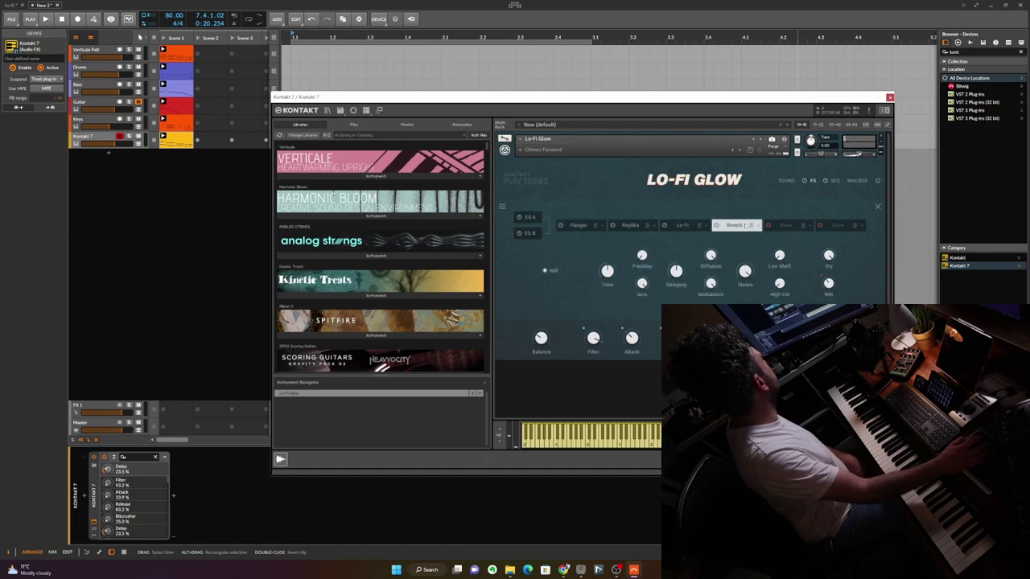
pyautogui.click(786, 181)
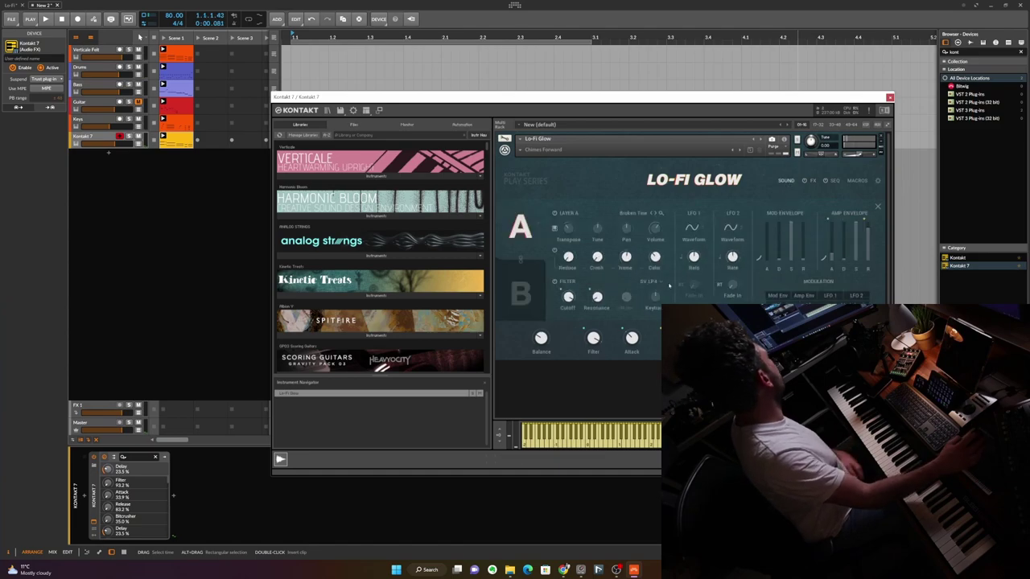
pyautogui.click(782, 182)
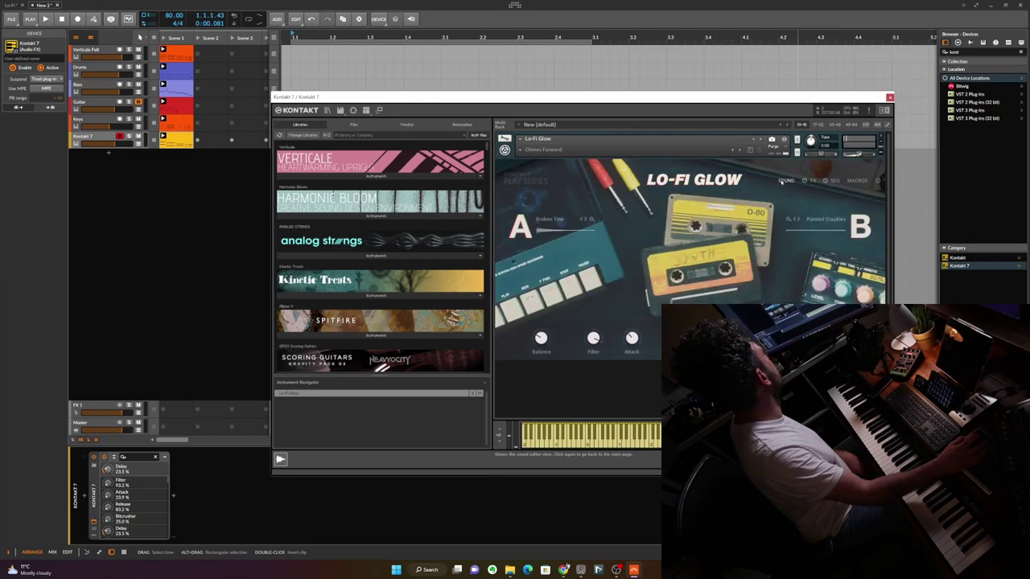
# While the beat plays, set Lo-Fi Glow's Filter to 91.7 % and slightly lower the Kontakt 7 track's volume, then close the instrument window
pyautogui.press('space')
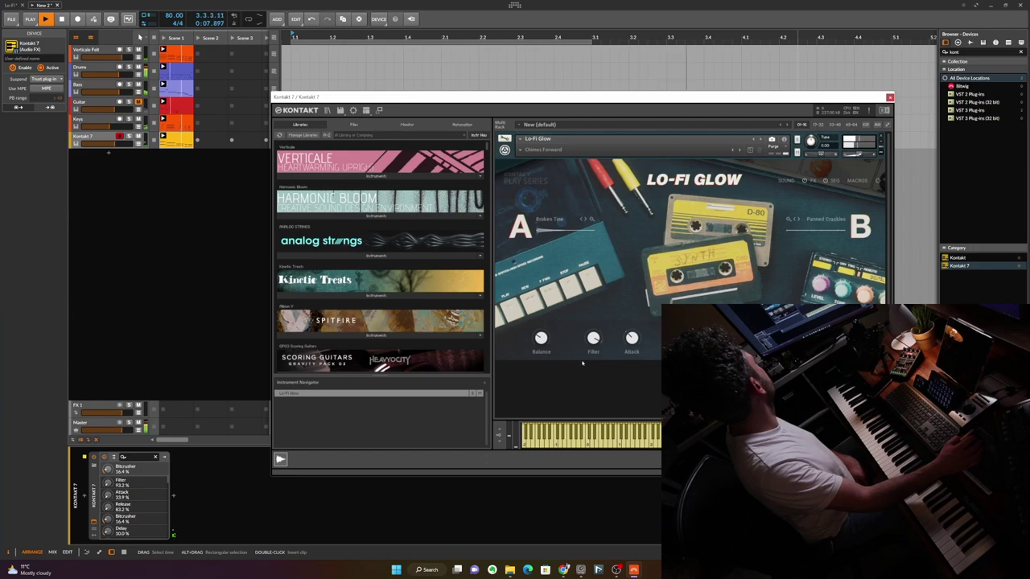
pyautogui.moveTo(594, 339); pyautogui.dragTo(594, 342)
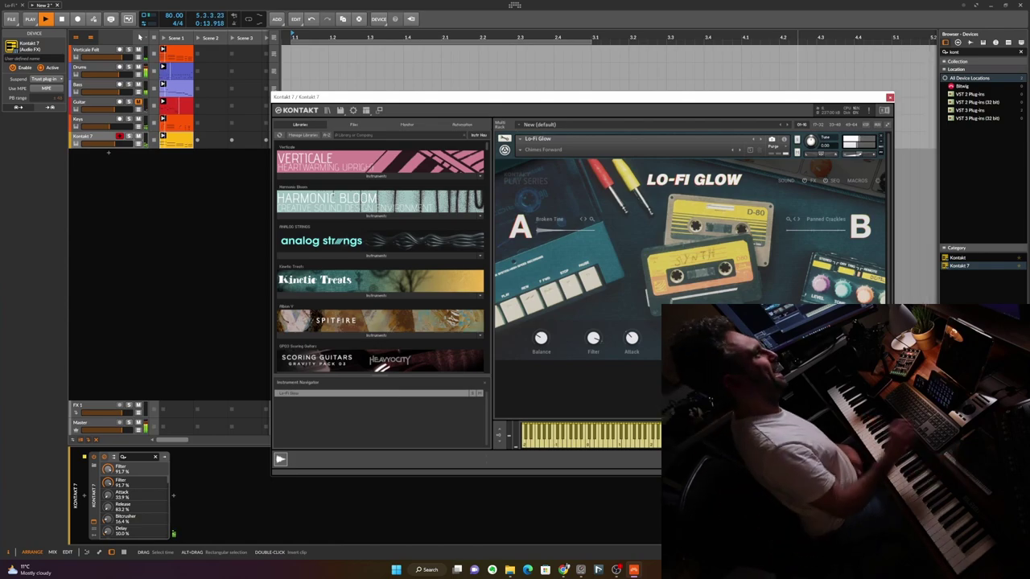
pyautogui.moveTo(114, 143); pyautogui.dragTo(112, 144)
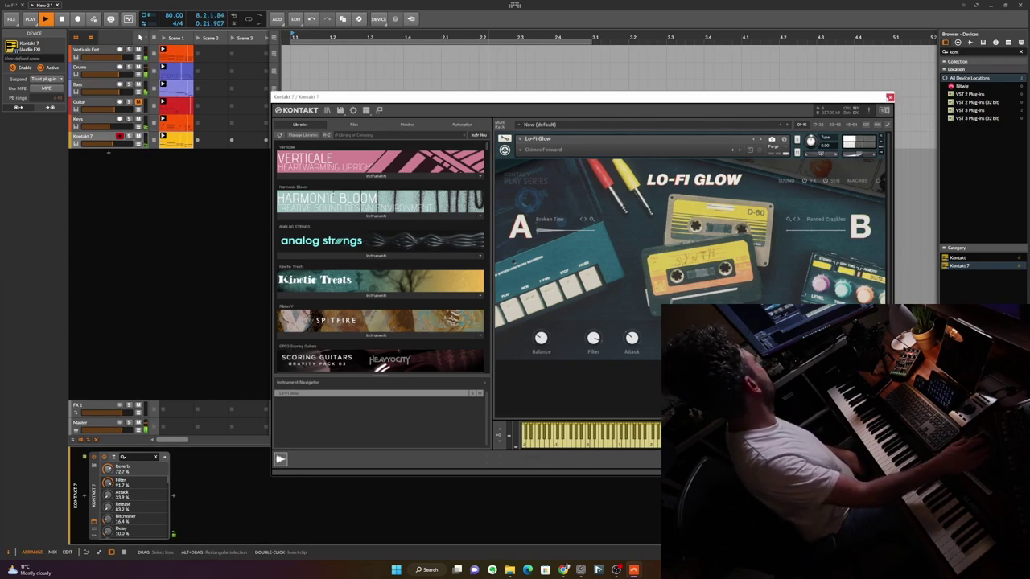
pyautogui.click(890, 98)
pyautogui.click(398, 232)
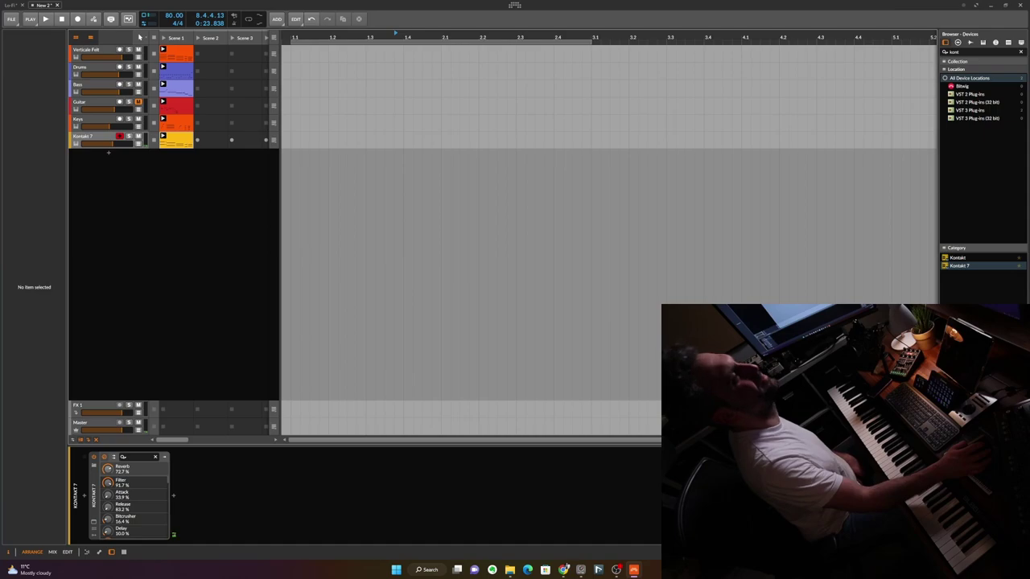
# Add a new instrument track below the existing ones and load Kontakt 7 on it by searching for "kont"
pyautogui.press('BackSpace')
pyautogui.press('BackSpace')
pyautogui.press('BackSpace')
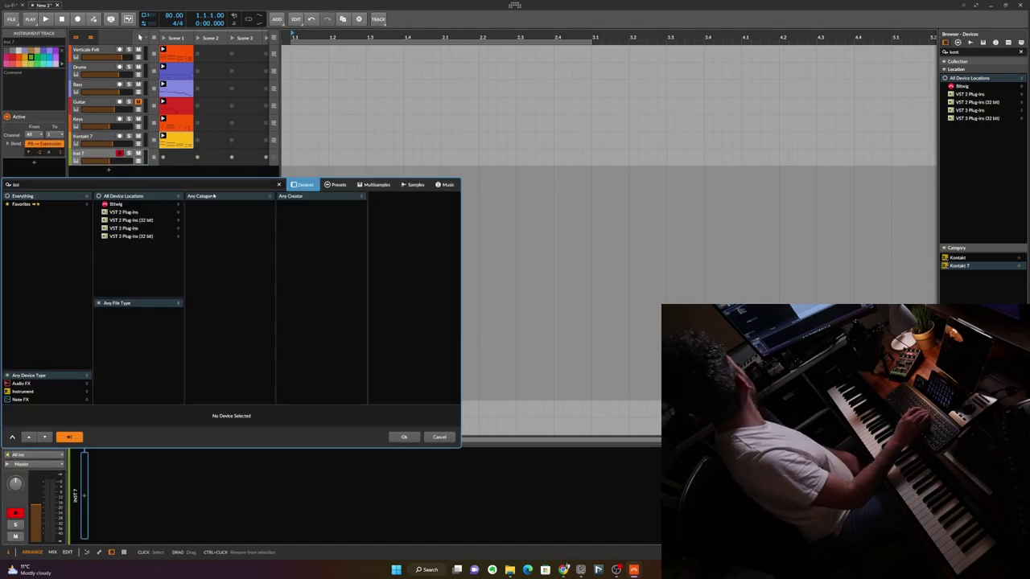
pyautogui.write('nt')
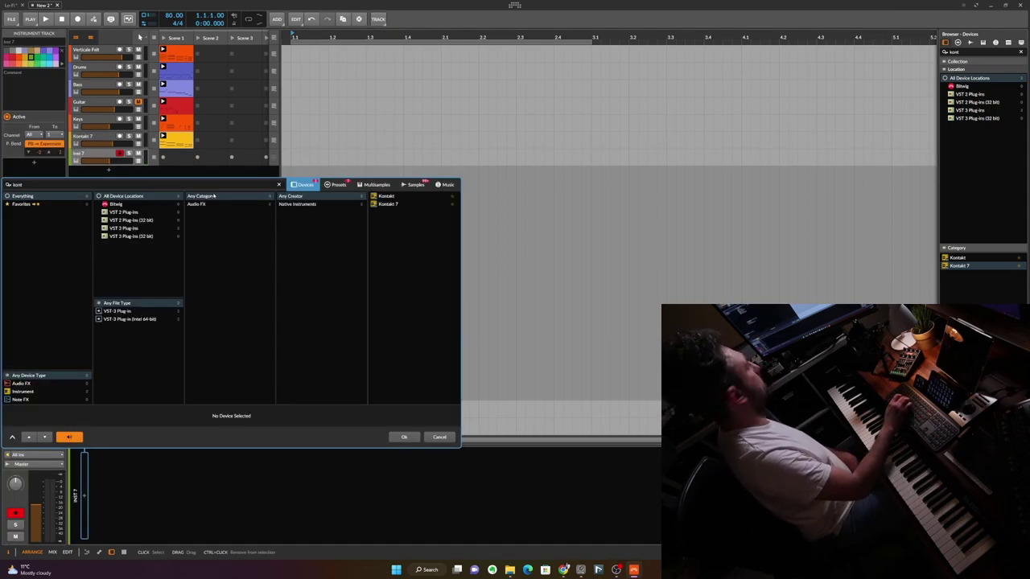
pyautogui.click(415, 204)
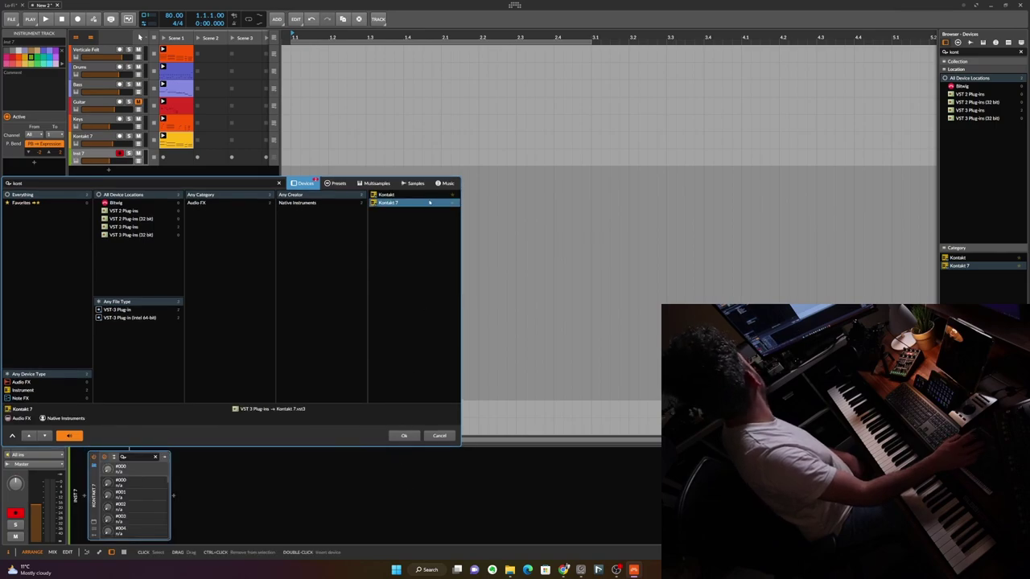
pyautogui.click(404, 435)
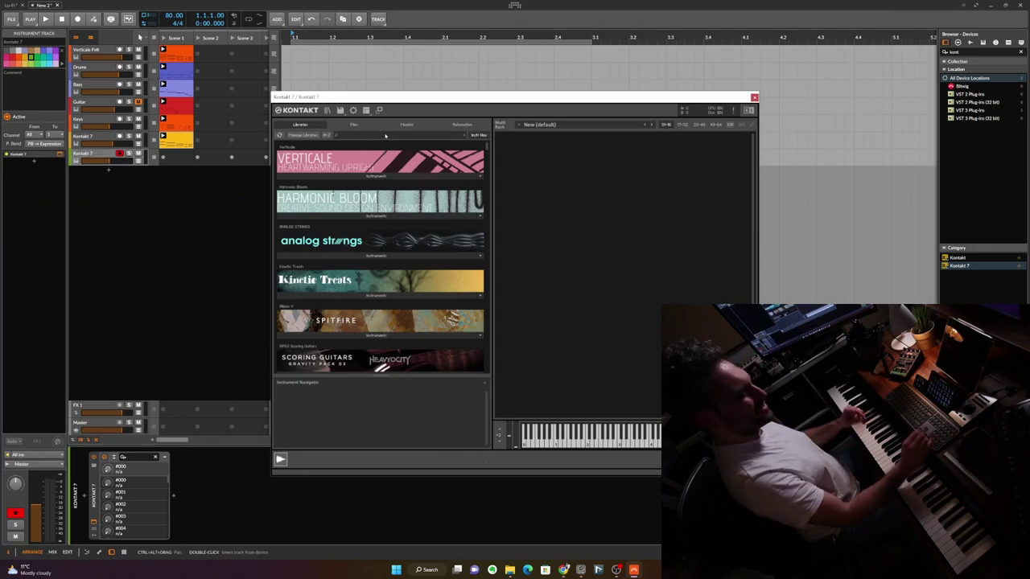
# Load 40s Very Own - Keys in the new Kontakt 7, audition Dry Ice Keys and choose the Champagne Puddle preset
pyautogui.click(385, 136)
pyautogui.write('40')
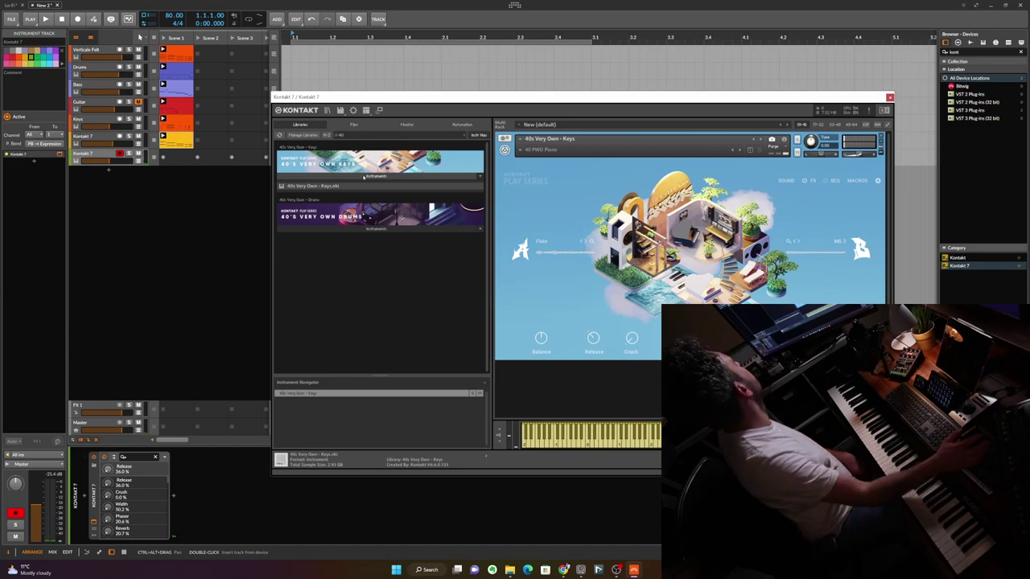
pyautogui.click(538, 149)
pyautogui.moveTo(560, 97); pyautogui.dragTo(512, 95)
pyautogui.moveTo(504, 178)
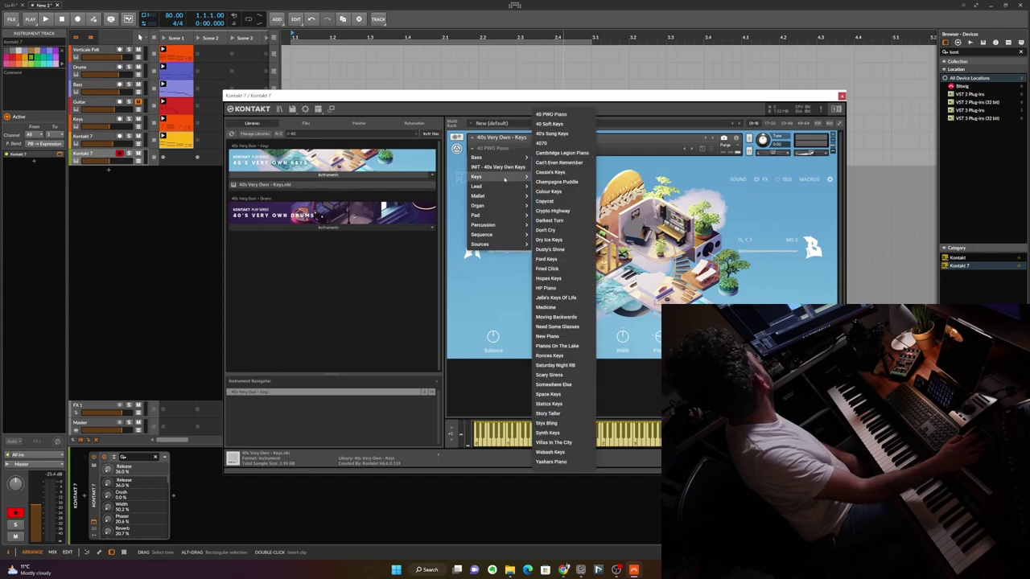
pyautogui.click(549, 240)
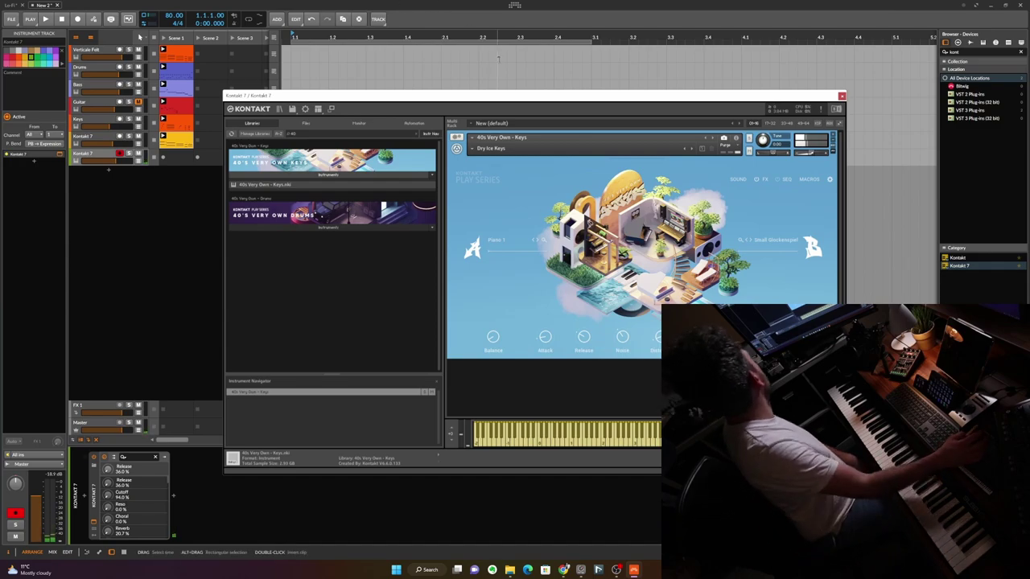
pyautogui.click(473, 149)
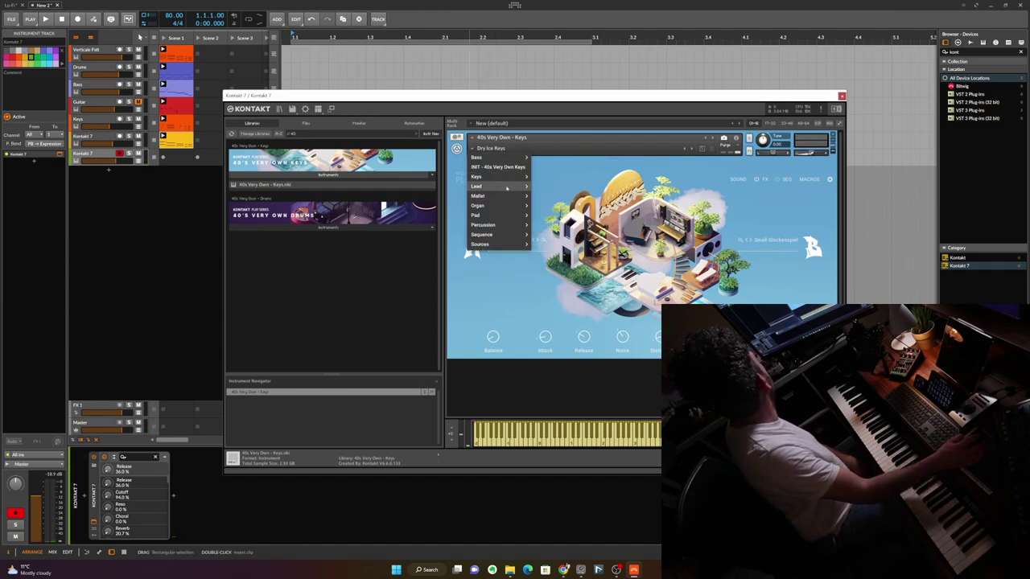
pyautogui.moveTo(507, 186)
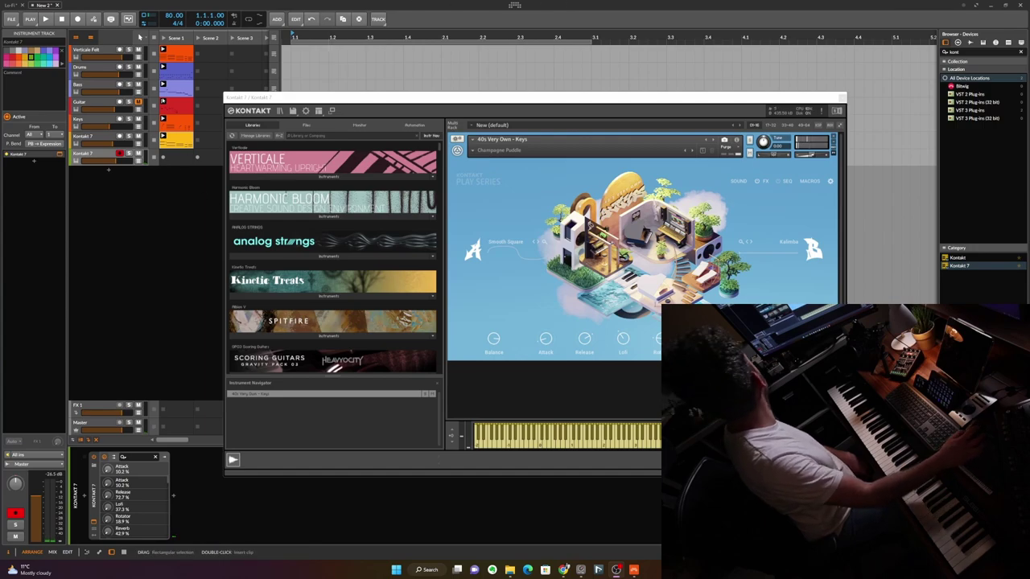
# Balance the new Kontakt 7 track's volume against Scene 1, then record a Champagne Puddle part into its Scene 1 slot
pyautogui.click(163, 38)
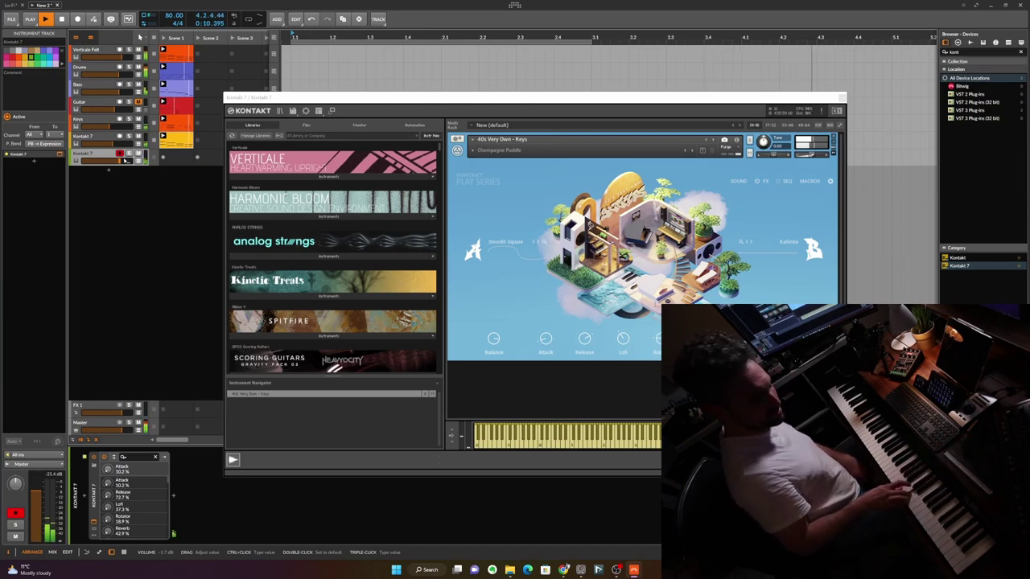
pyautogui.press('space')
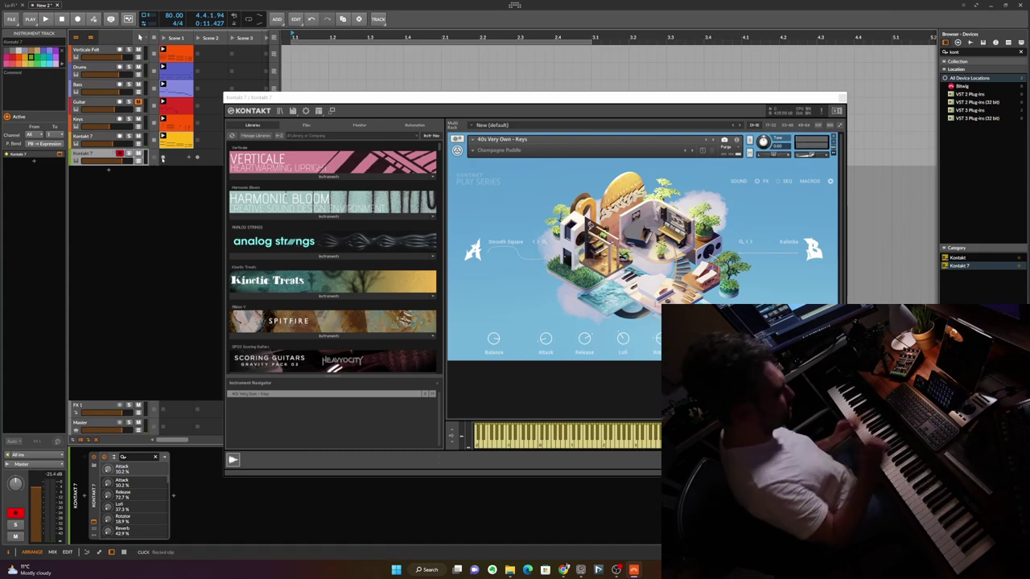
pyautogui.press('space')
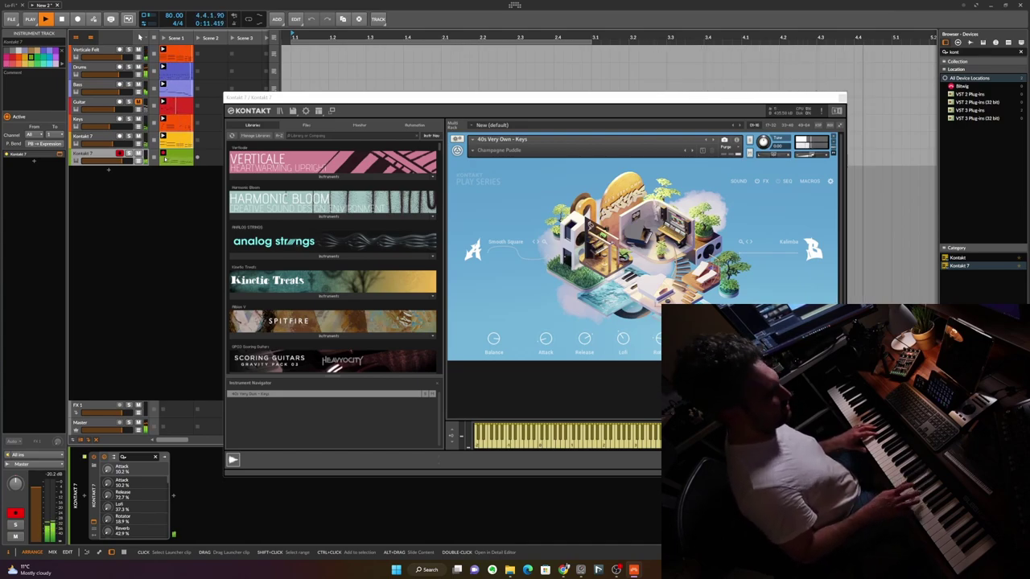
pyautogui.press('space')
# Open the new Champagne Puddle clip in the note editor, close the Kontakt window and quantize all the clip's notes
pyautogui.doubleClick(180, 158)
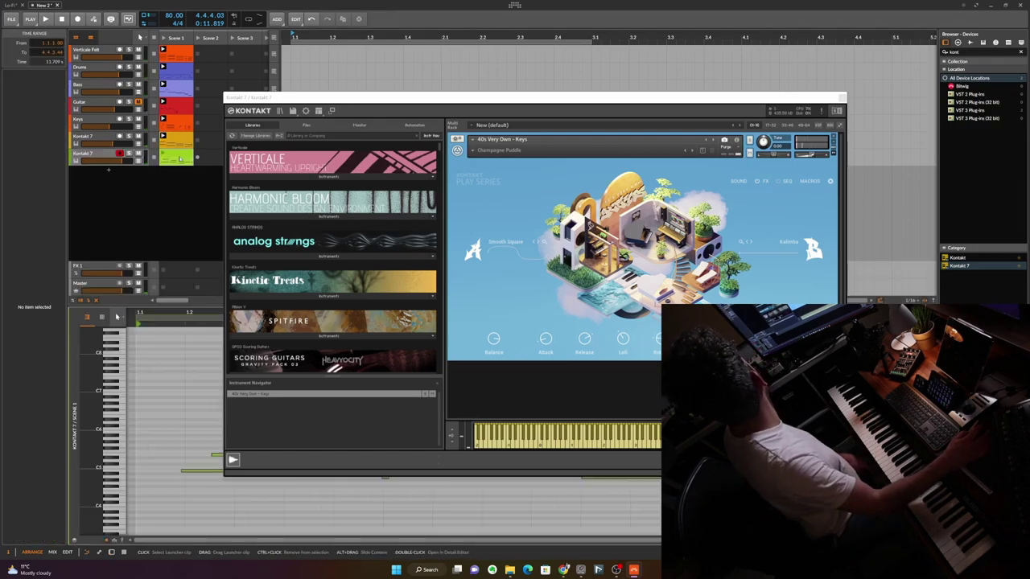
pyautogui.click(841, 98)
pyautogui.click(508, 402)
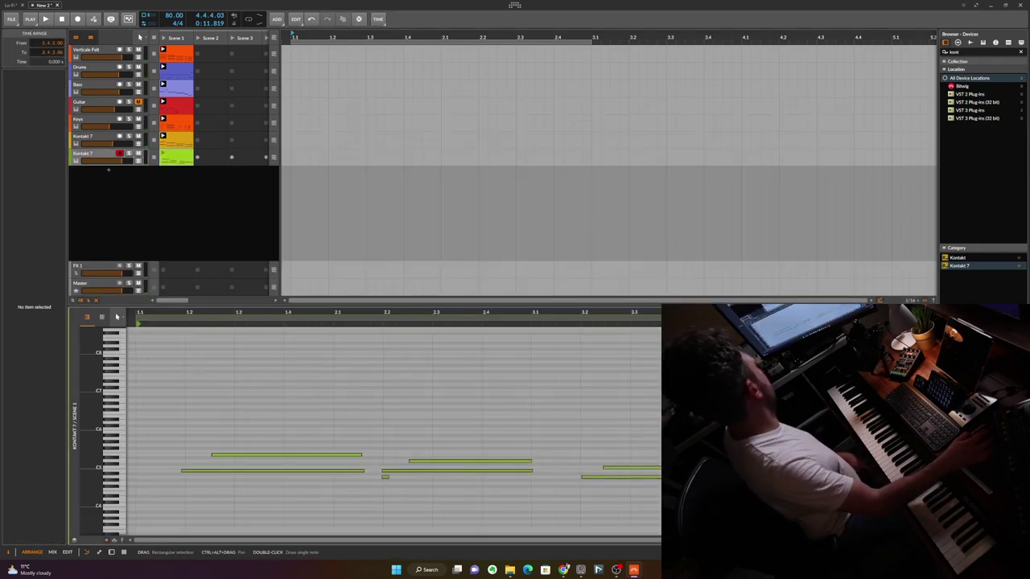
pyautogui.hotkey('ctrl', 'a')
pyautogui.press('q')
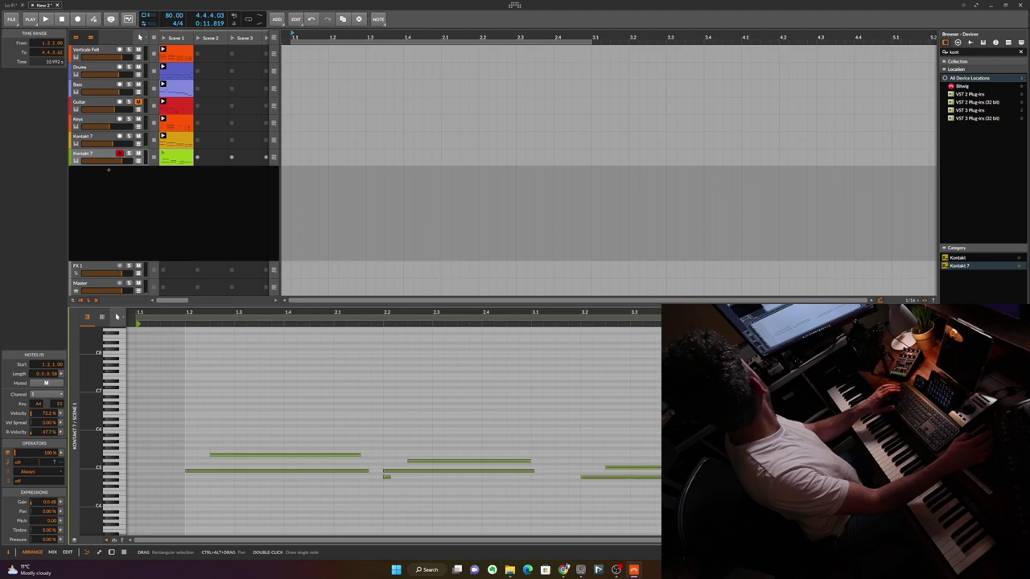
# Play Scene 1, delete the stray short note at beat 2.2 of the Champagne Puddle clip and save the project
pyautogui.click(164, 38)
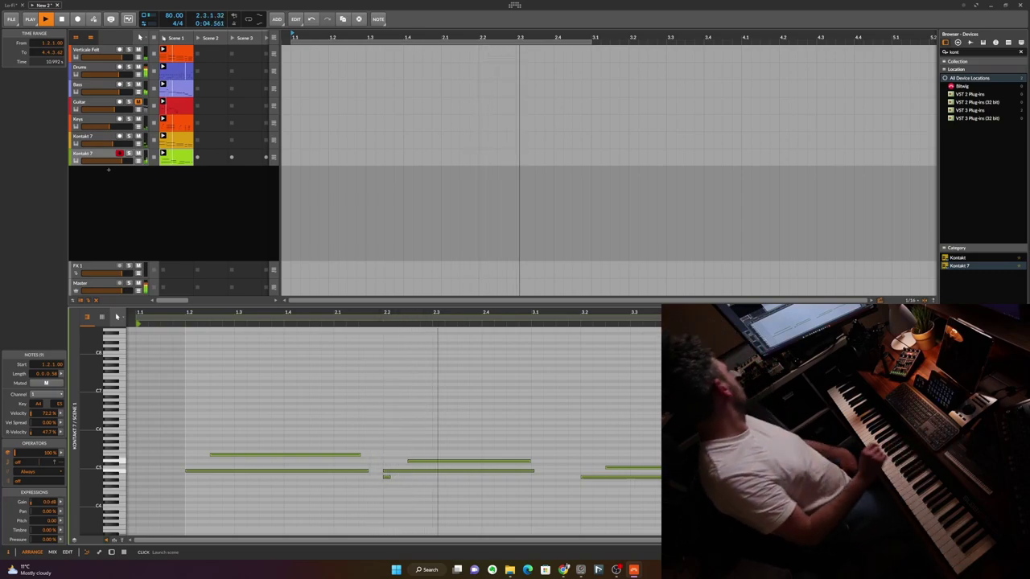
pyautogui.moveTo(421, 505); pyautogui.dragTo(382, 480)
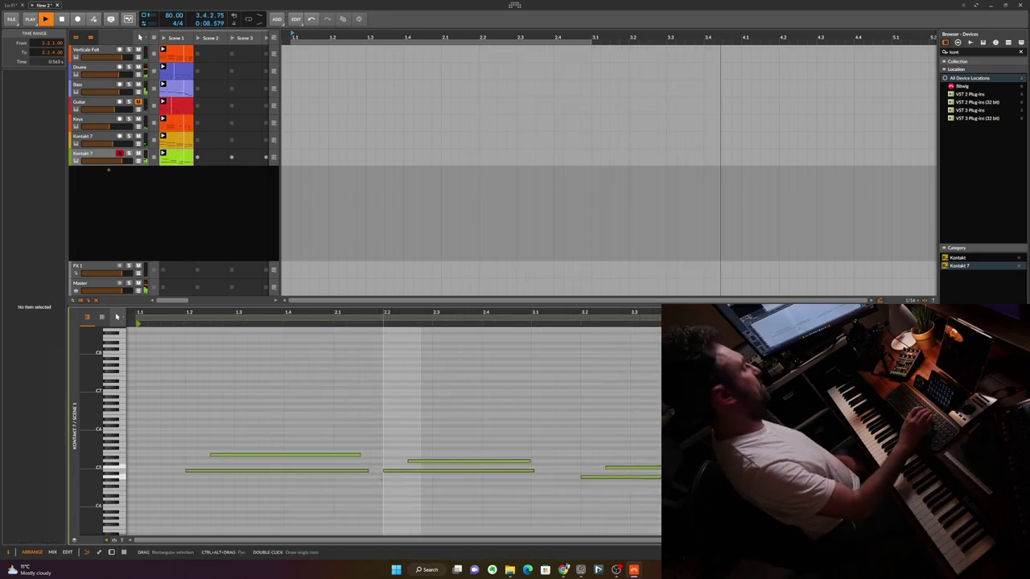
pyautogui.click(489, 402)
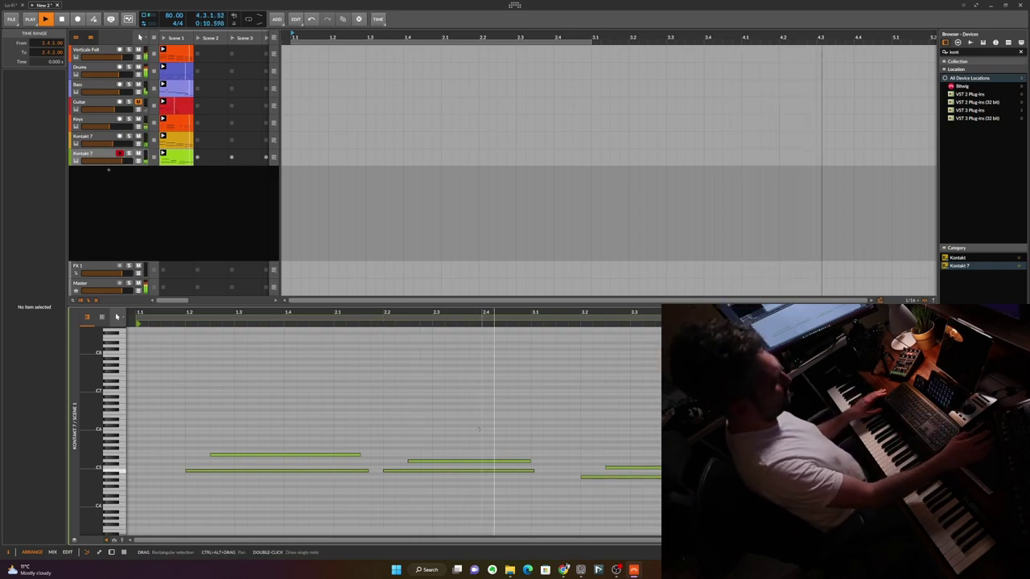
pyautogui.press('space')
pyautogui.hotkey('ctrl', 's')
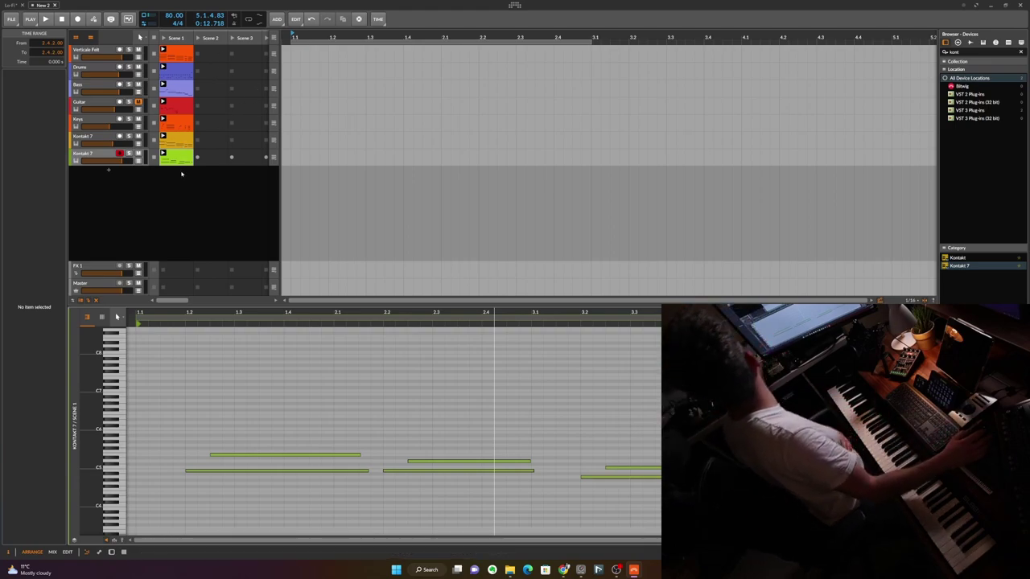
# Record a new chord part into the Verticale Felt track's Scene 2 slot, discarding the first take and recording it again
pyautogui.click(81, 54)
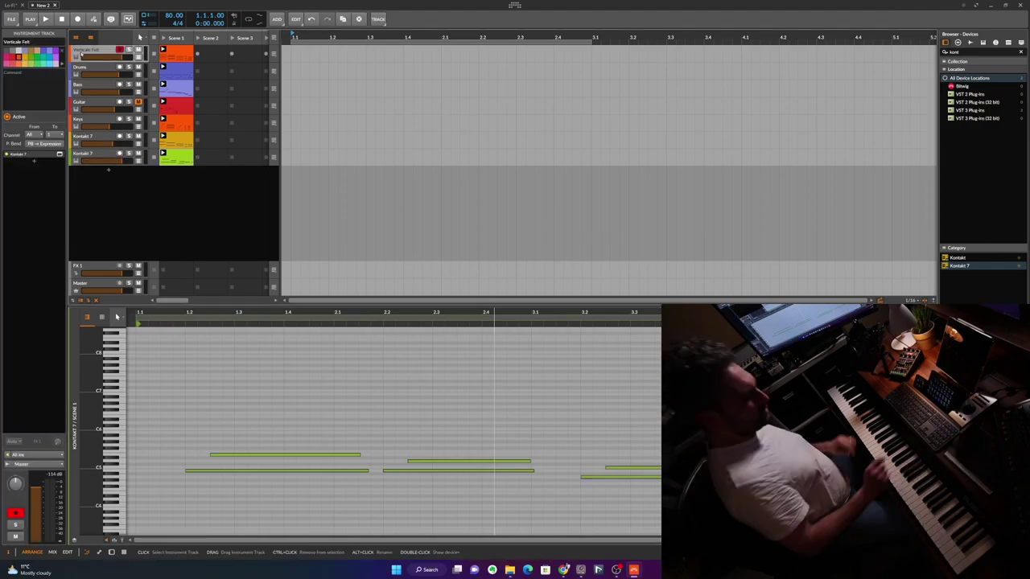
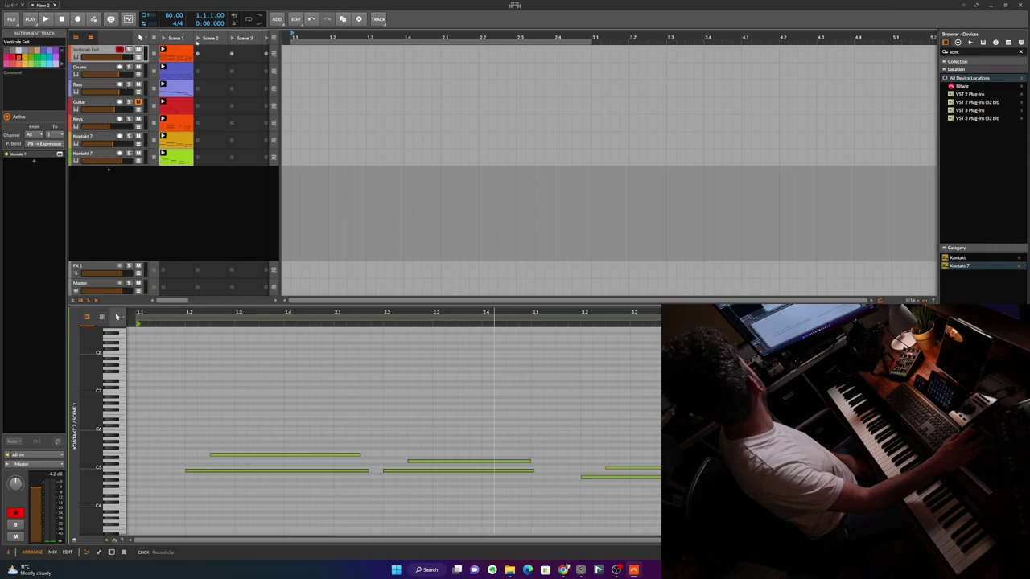
pyautogui.click(197, 53)
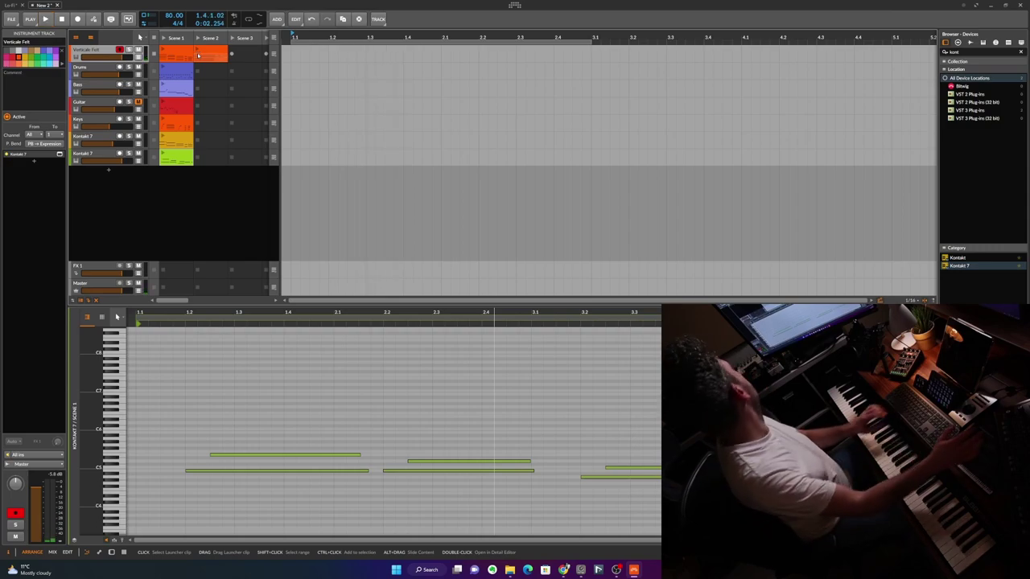
pyautogui.click(198, 55)
pyautogui.press('Delete')
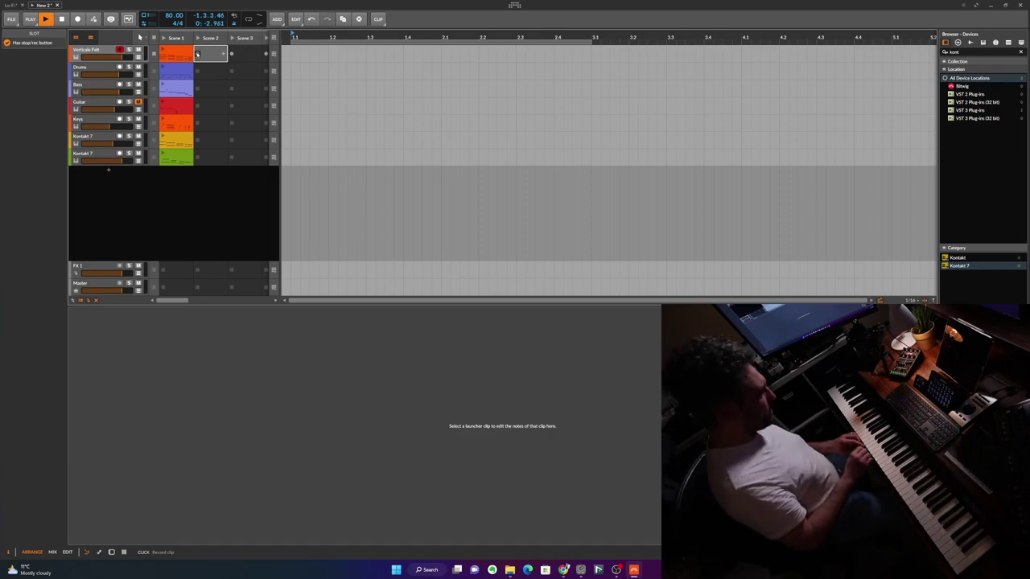
pyautogui.click(198, 54)
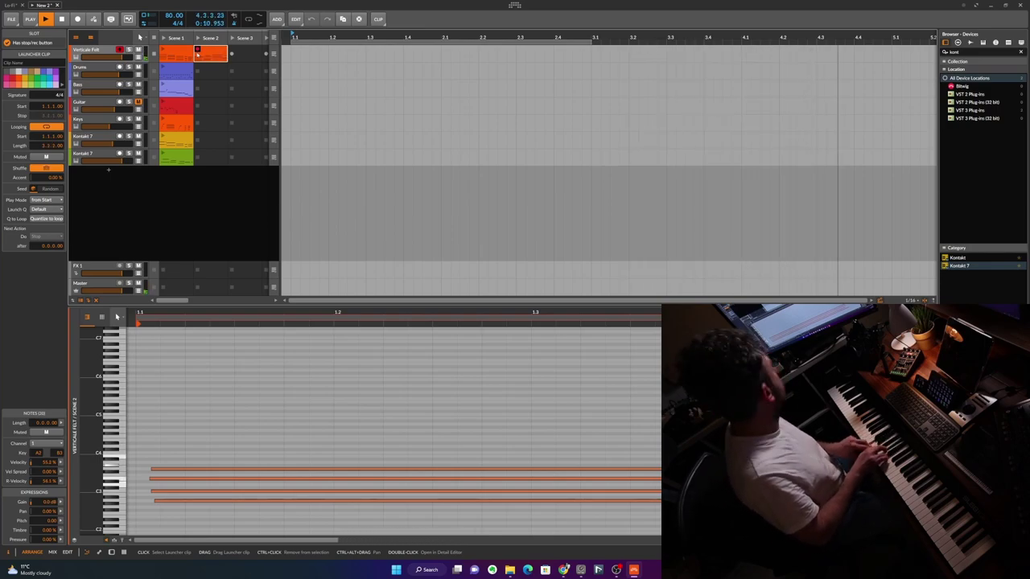
pyautogui.press('space')
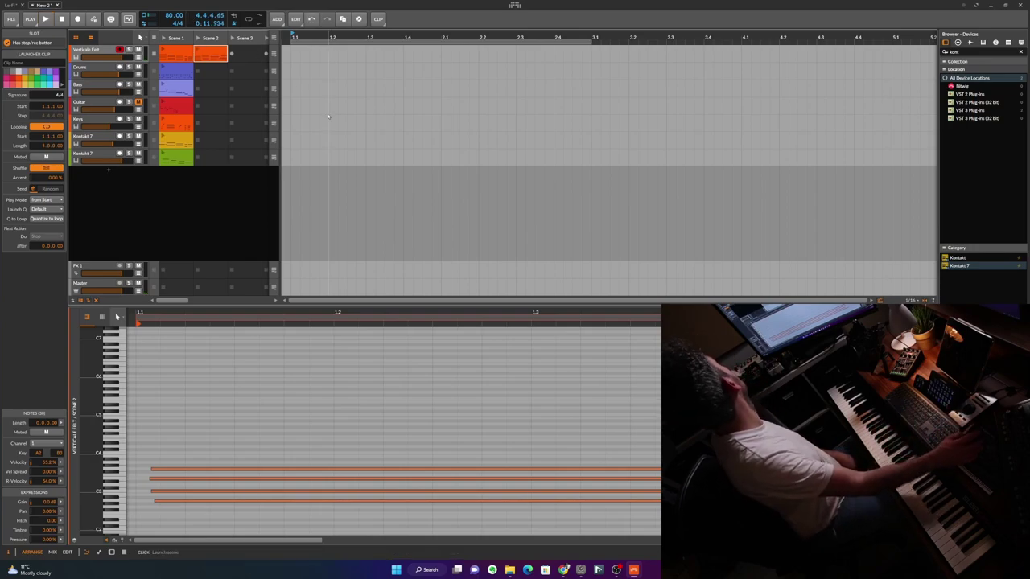
# Open the Verticale Felt Scene 2 clip in the note editor, quantize all its notes and play the clip
pyautogui.doubleClick(204, 57)
pyautogui.moveTo(276, 312); pyautogui.dragTo(278, 285)
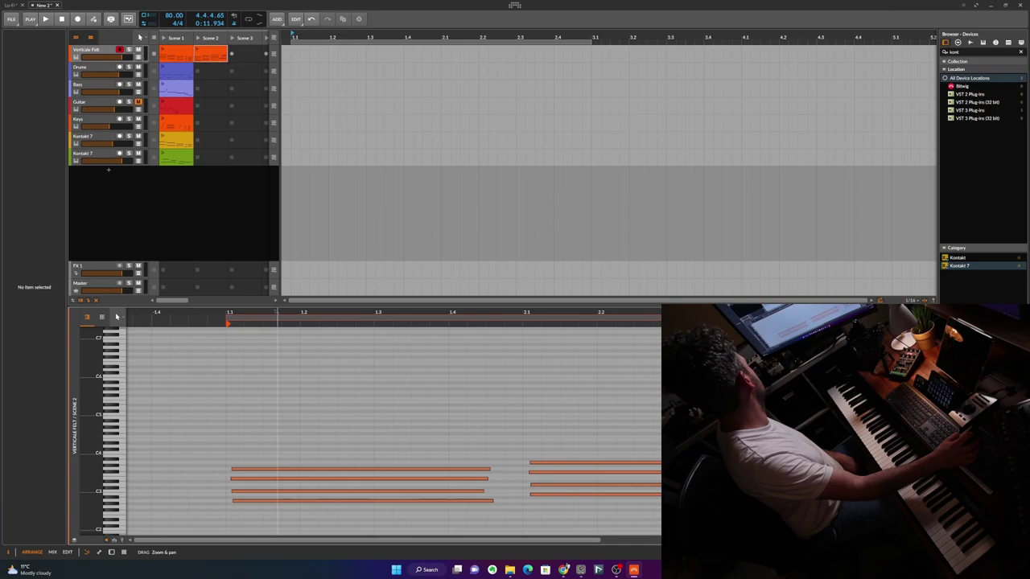
pyautogui.click(381, 400)
pyautogui.hotkey('ctrl', 'a')
pyautogui.press('q')
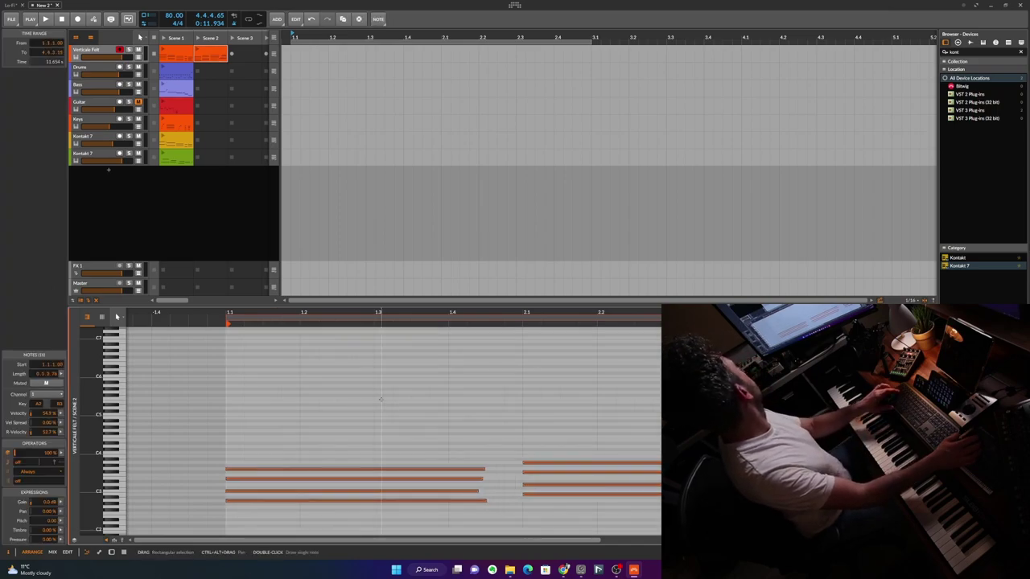
pyautogui.click(196, 50)
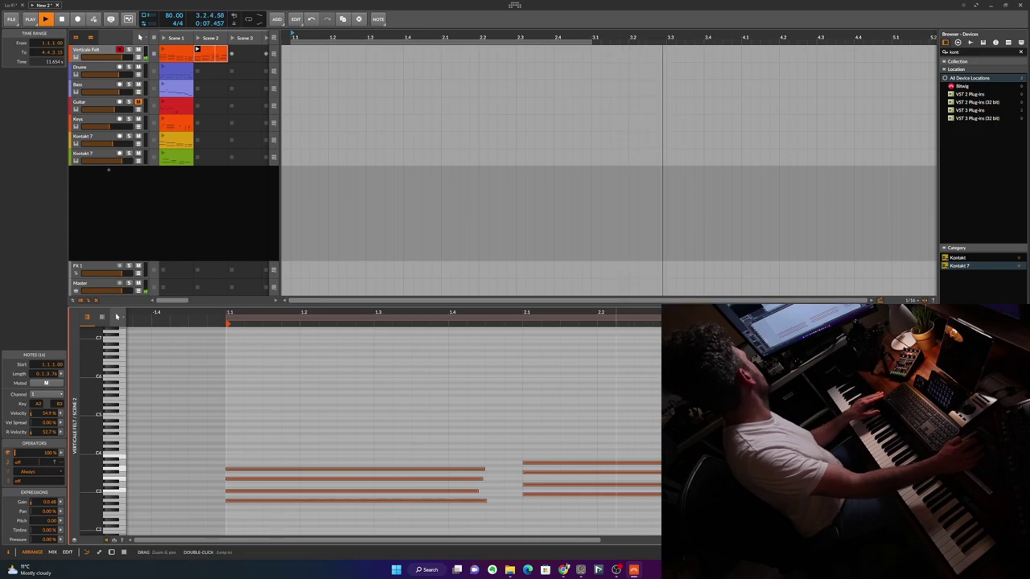
pyautogui.moveTo(616, 313); pyautogui.dragTo(624, 273)
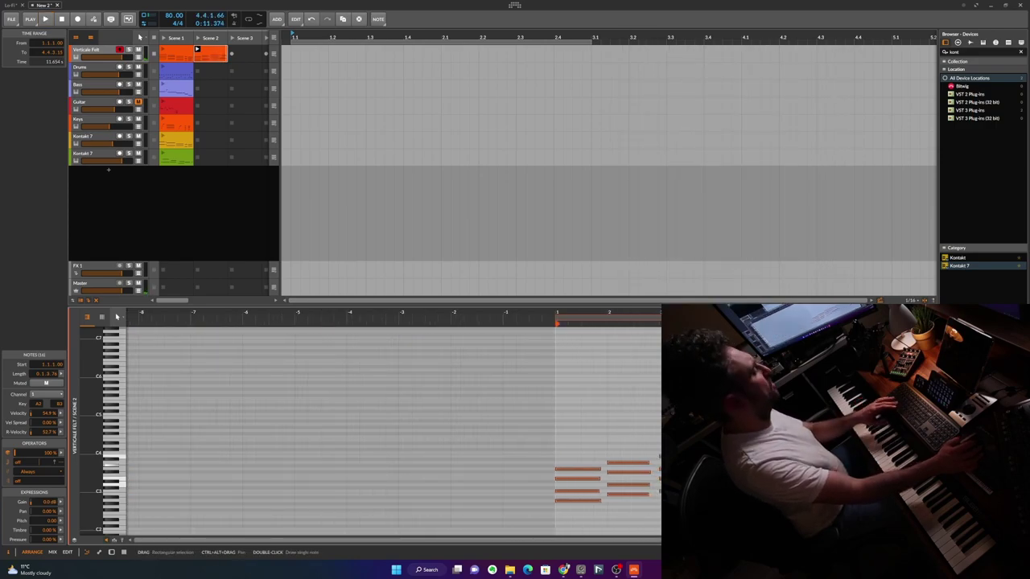
# Record a drum part into the Drums track's Scene 2 slot alongside the felt piano clip, then stop playback
pyautogui.click(101, 68)
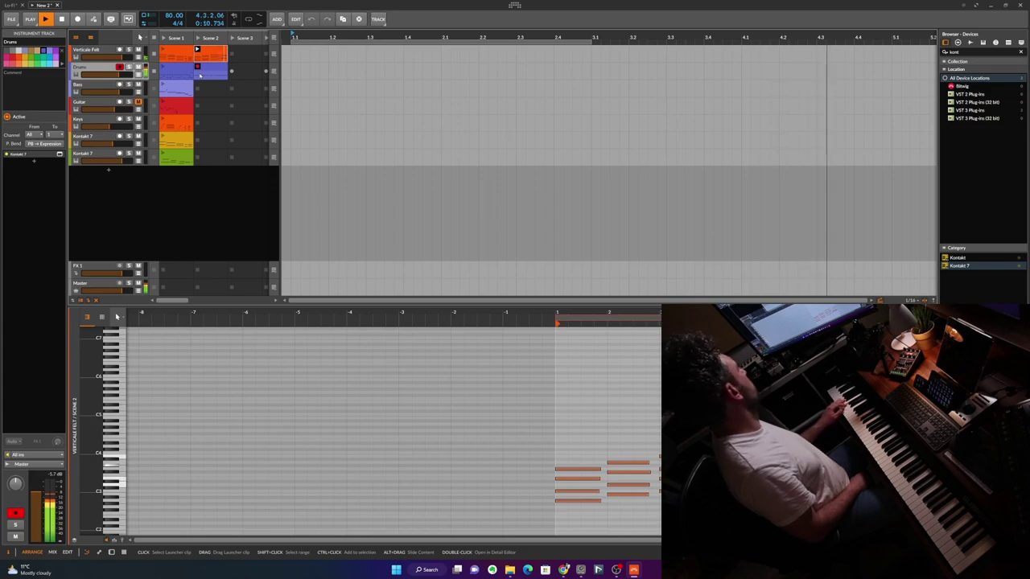
pyautogui.press('space')
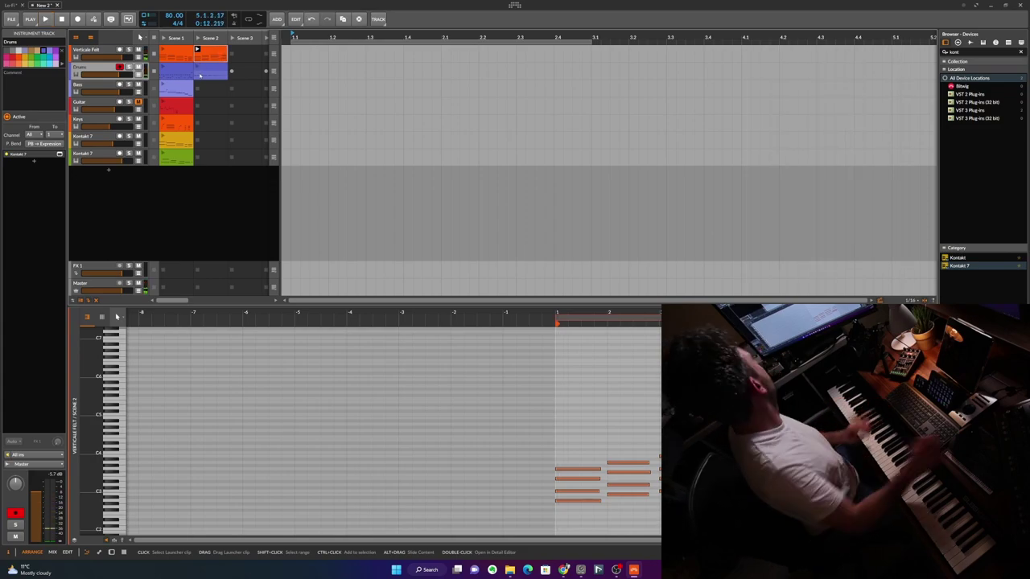
# Open the Drums Scene 2 clip in the note editor, quantize all its notes and play it back
pyautogui.click(199, 75)
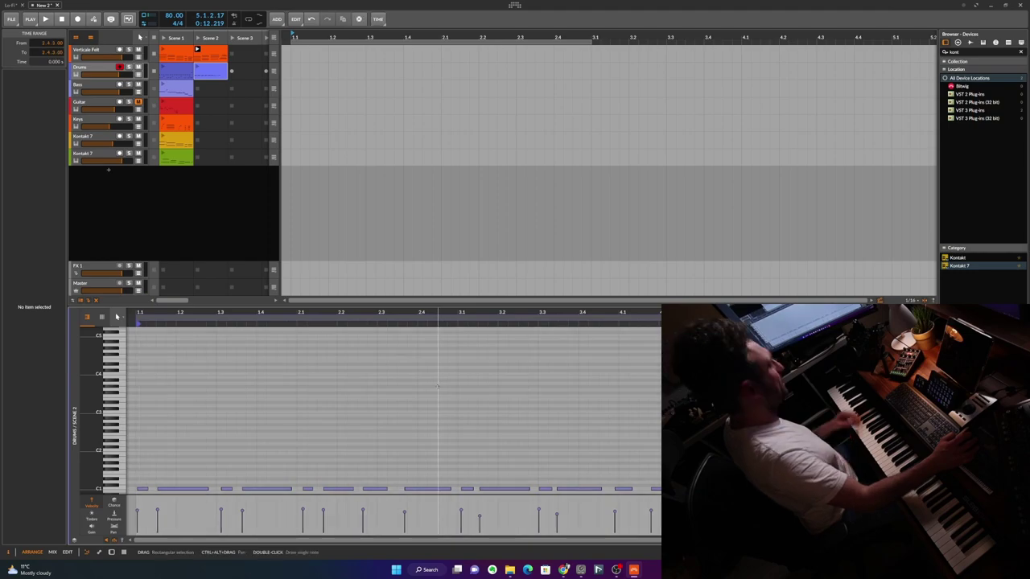
pyautogui.hotkey('ctrl', 'a')
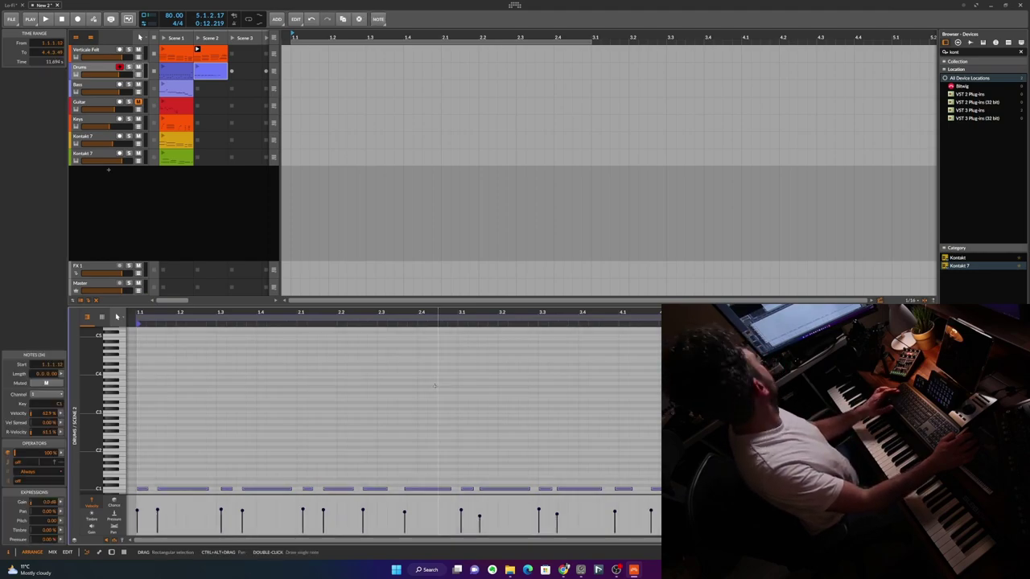
pyautogui.click(658, 418)
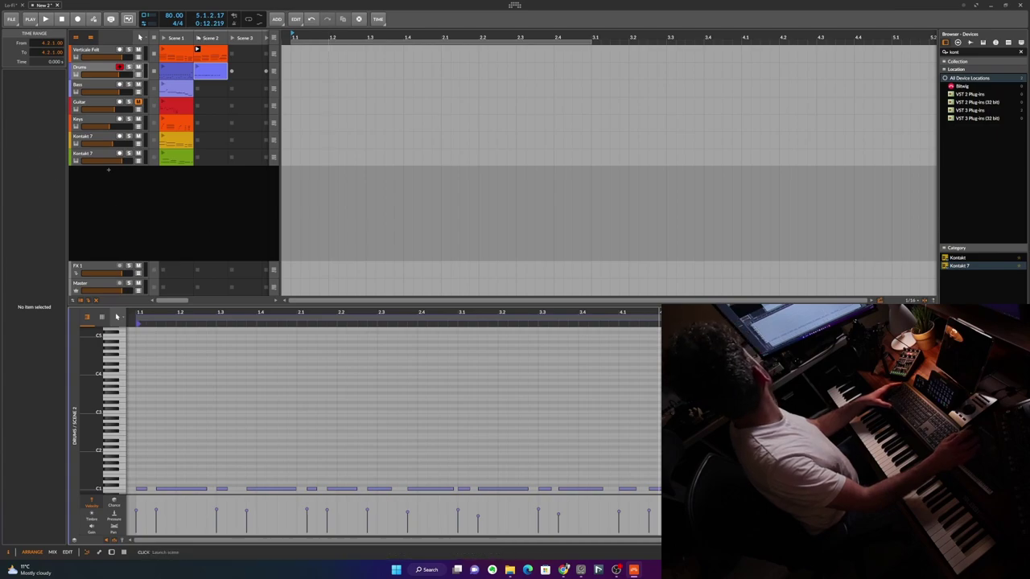
pyautogui.press('space')
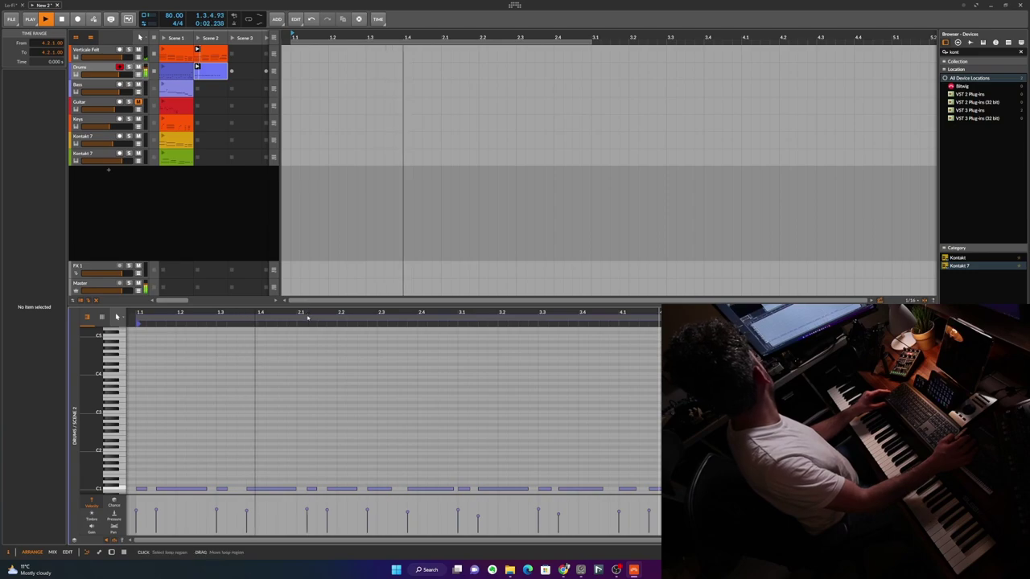
pyautogui.press('space')
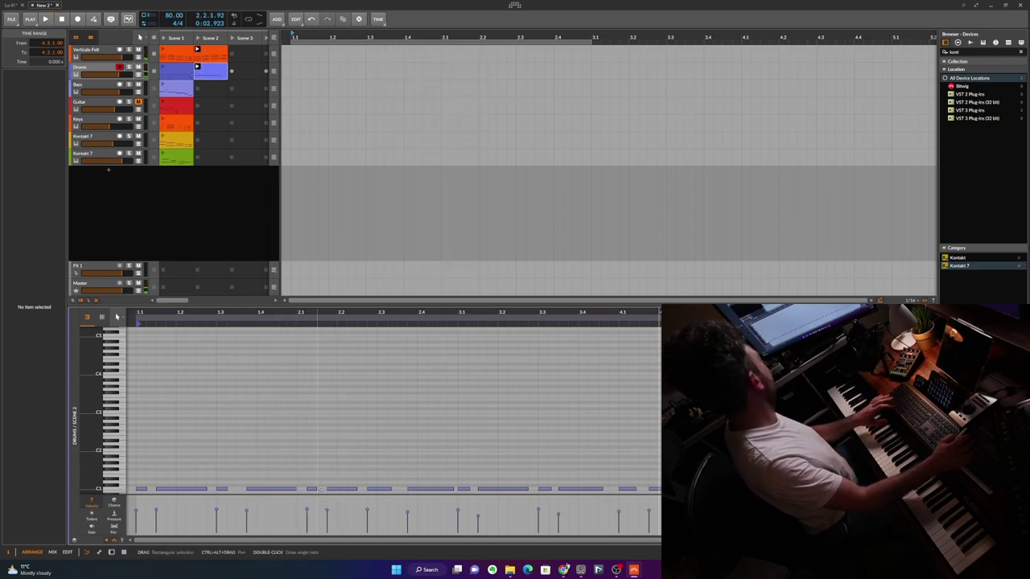
# Discard the Drums take in Scene 2 and record a new drum part into the same slot
pyautogui.hotkey('ctrl', 'a')
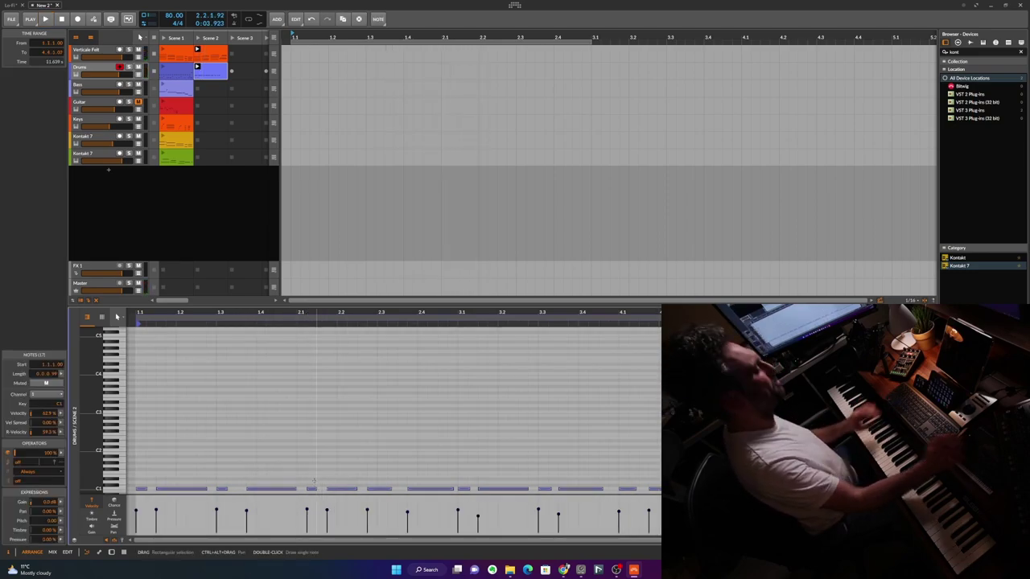
pyautogui.press('Delete')
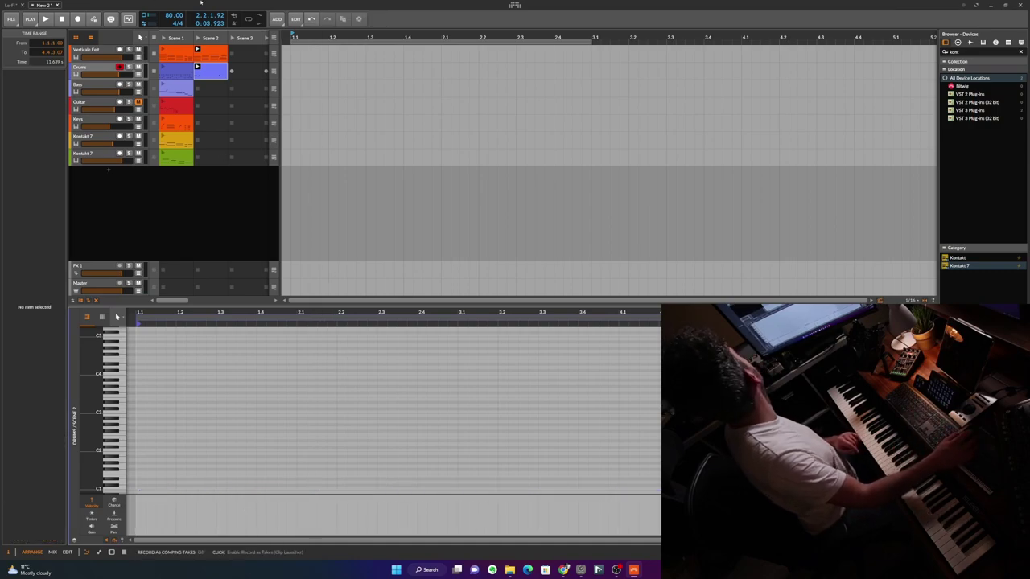
pyautogui.click(217, 73)
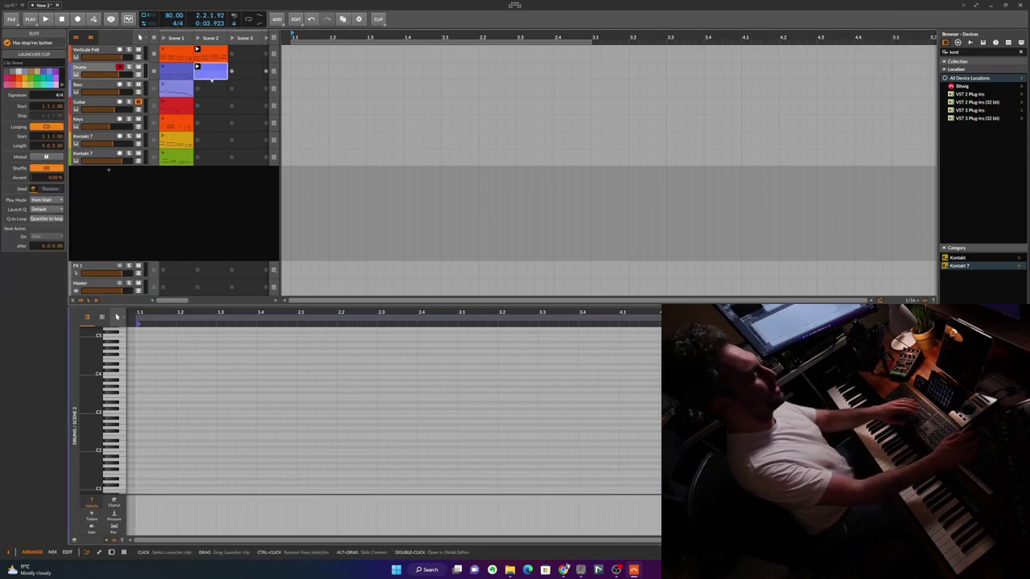
pyautogui.press('Delete')
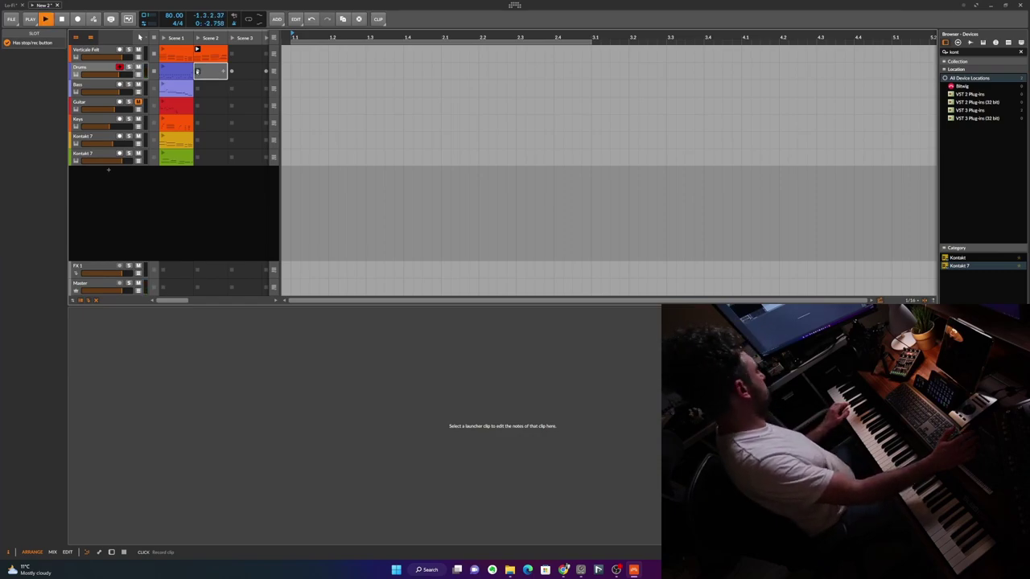
pyautogui.click(197, 70)
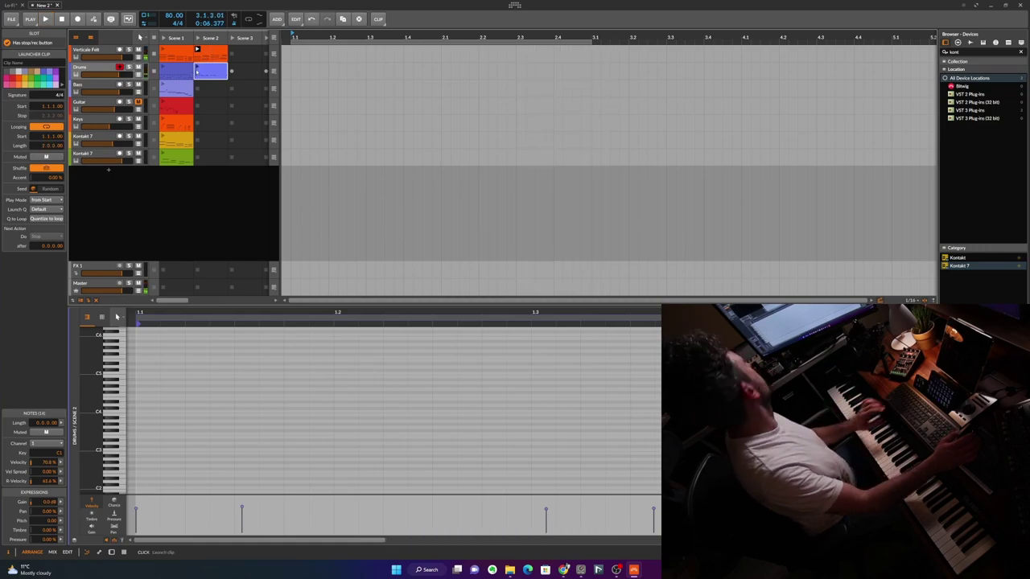
# Quantize all notes of the newly recorded Drums Scene 2 clip and play it with the felt piano
pyautogui.doubleClick(218, 71)
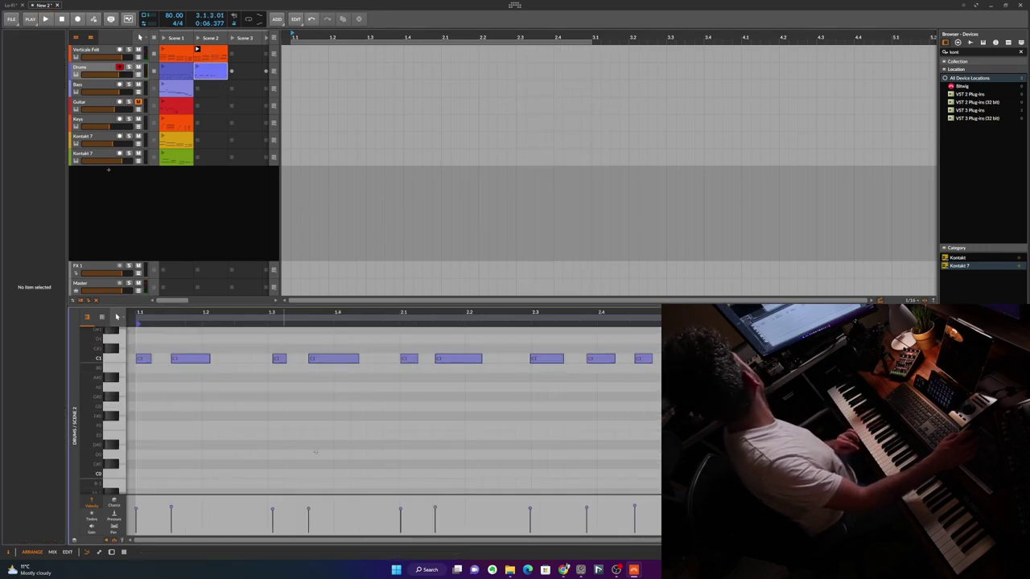
pyautogui.click(324, 491)
pyautogui.hotkey('ctrl', 'a')
pyautogui.press('q')
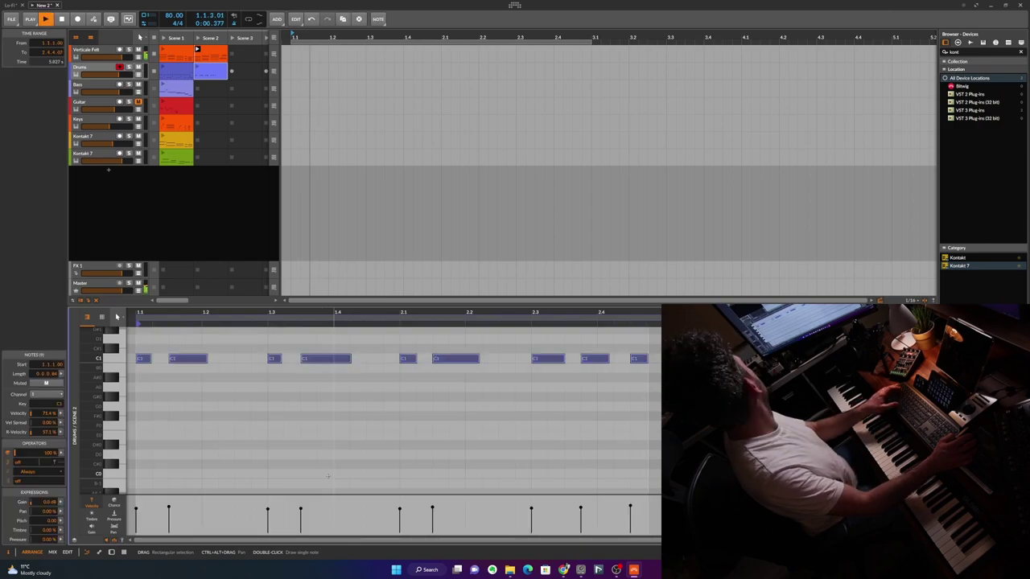
pyautogui.press('space')
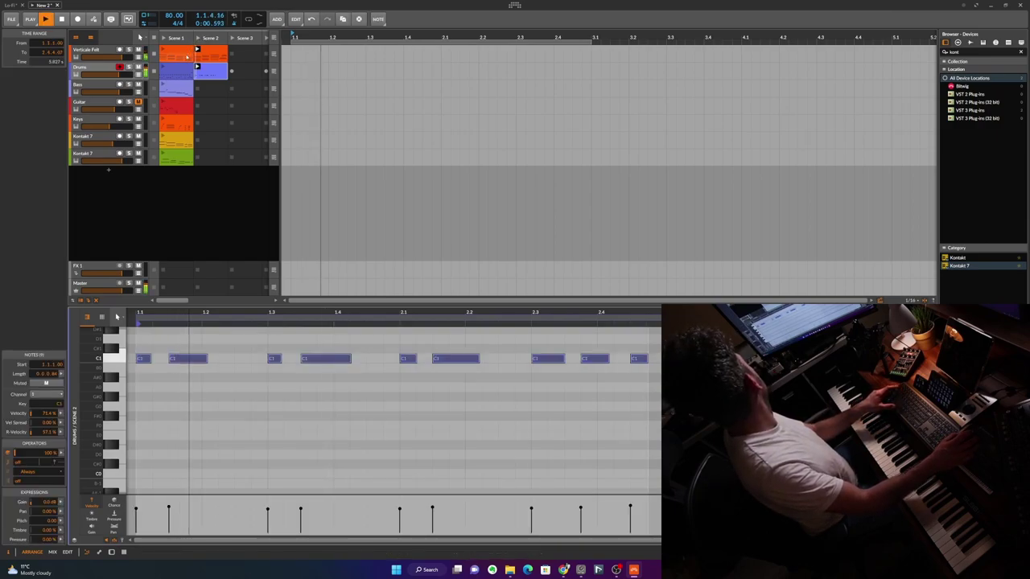
pyautogui.press('space')
pyautogui.press('space')
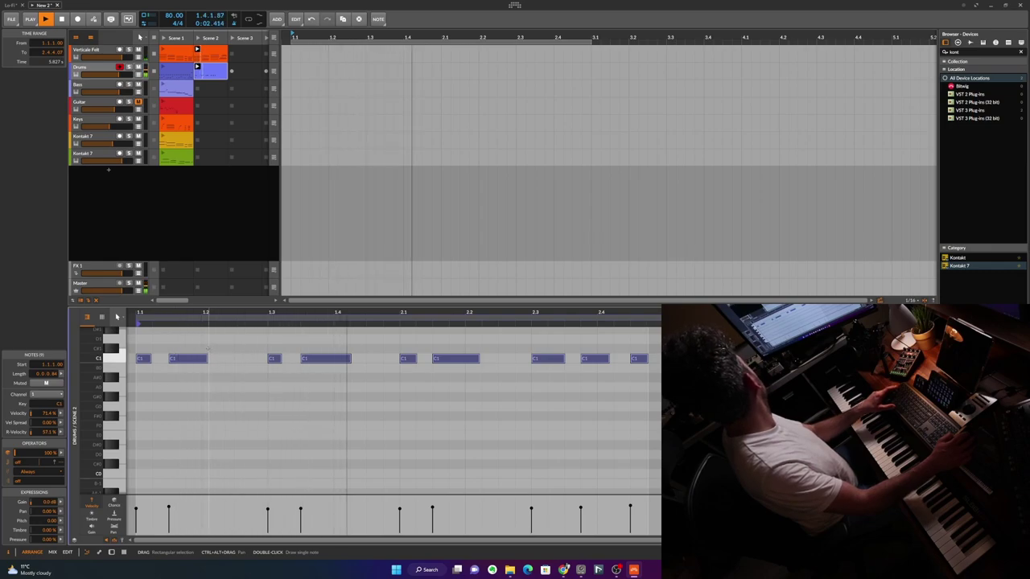
pyautogui.click(207, 74)
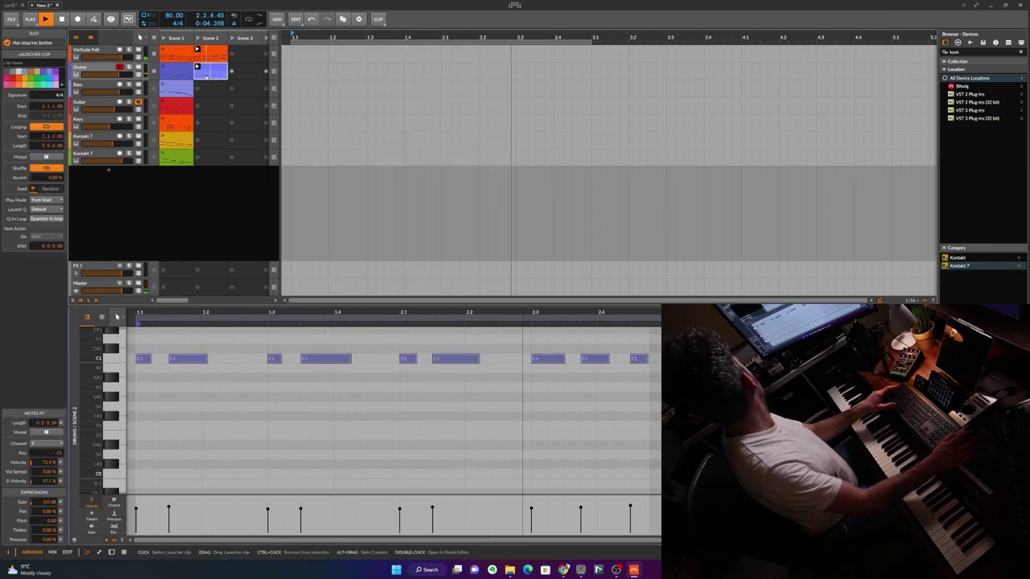
pyautogui.press('space')
pyautogui.press('space')
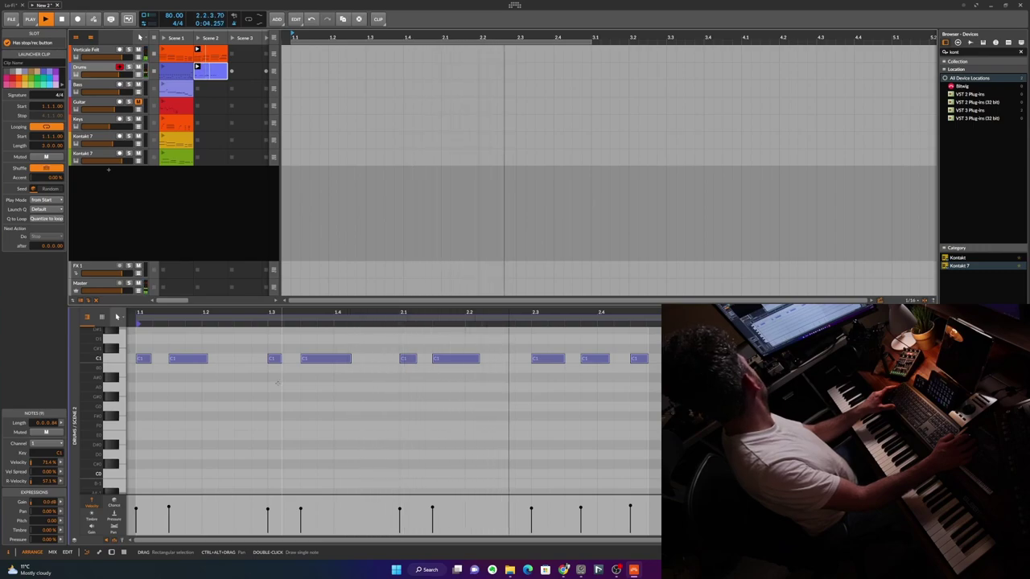
pyautogui.press('space')
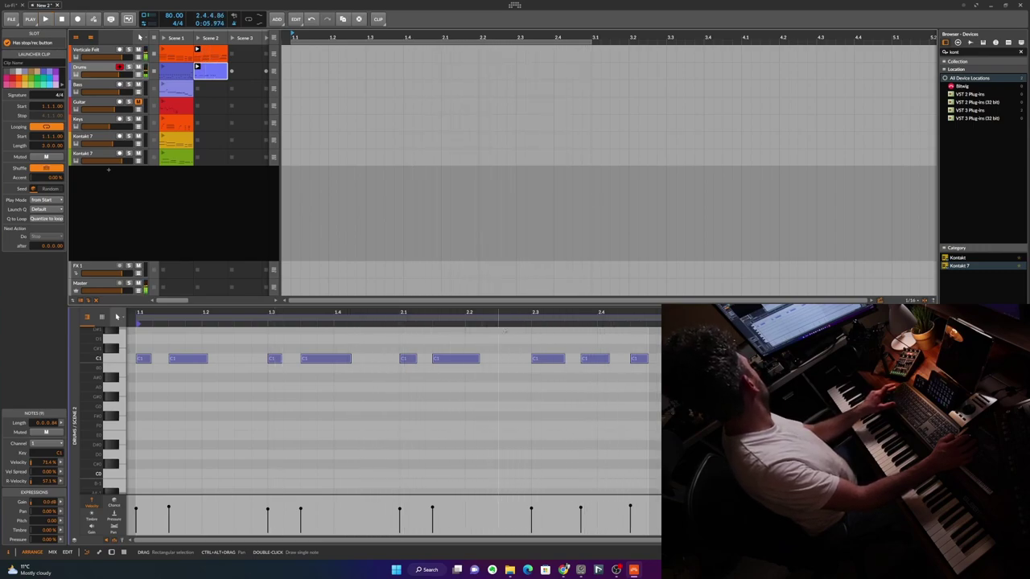
# Duplicate the two-bar drum pattern so the copy starts at 3.1, and extend the clip's loop length to four bars
pyautogui.click(135, 371)
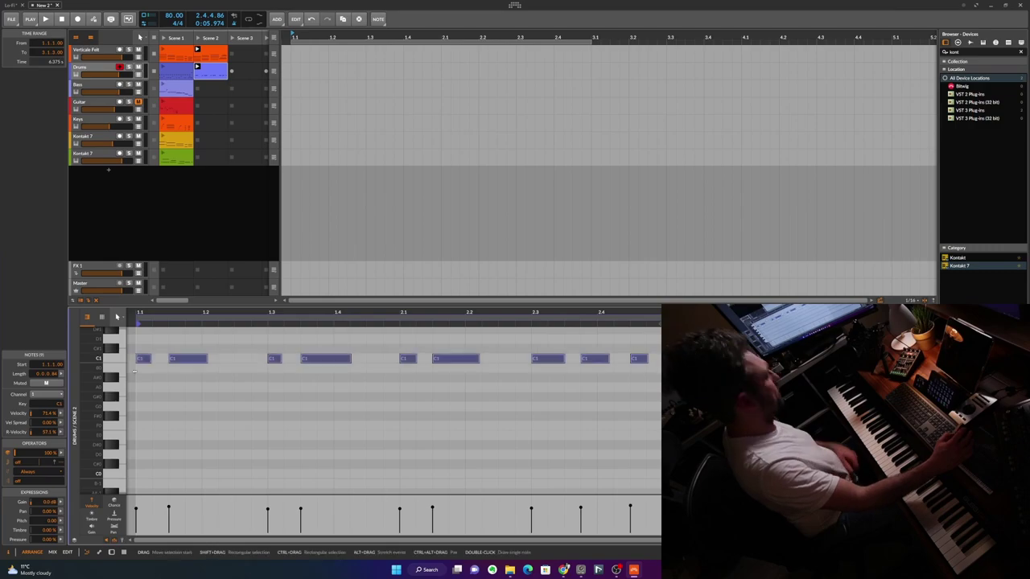
pyautogui.hotkey('ctrl', 'd')
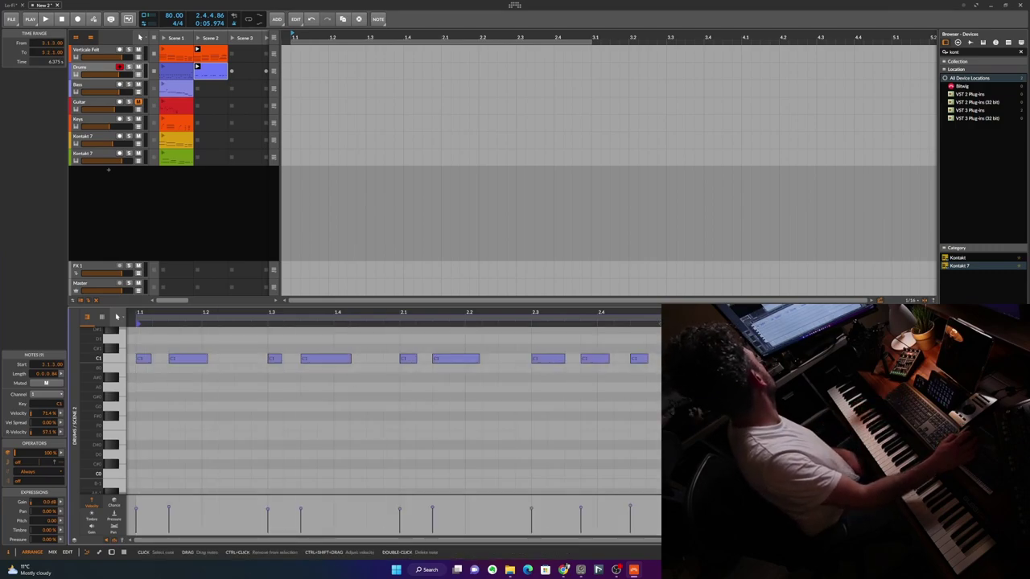
pyautogui.click(144, 359)
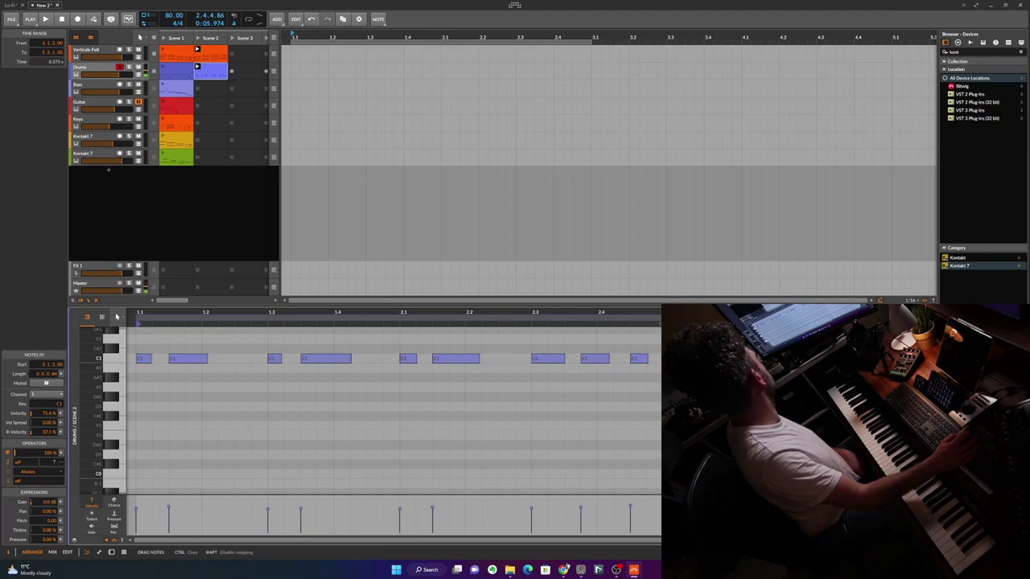
pyautogui.press('Escape')
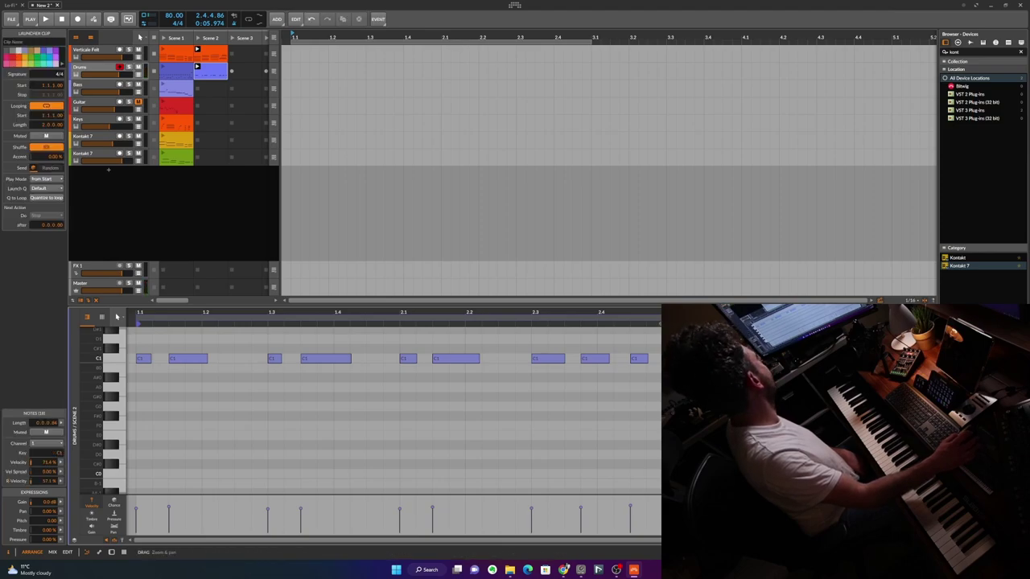
pyautogui.moveTo(664, 322); pyautogui.dragTo(506, 340)
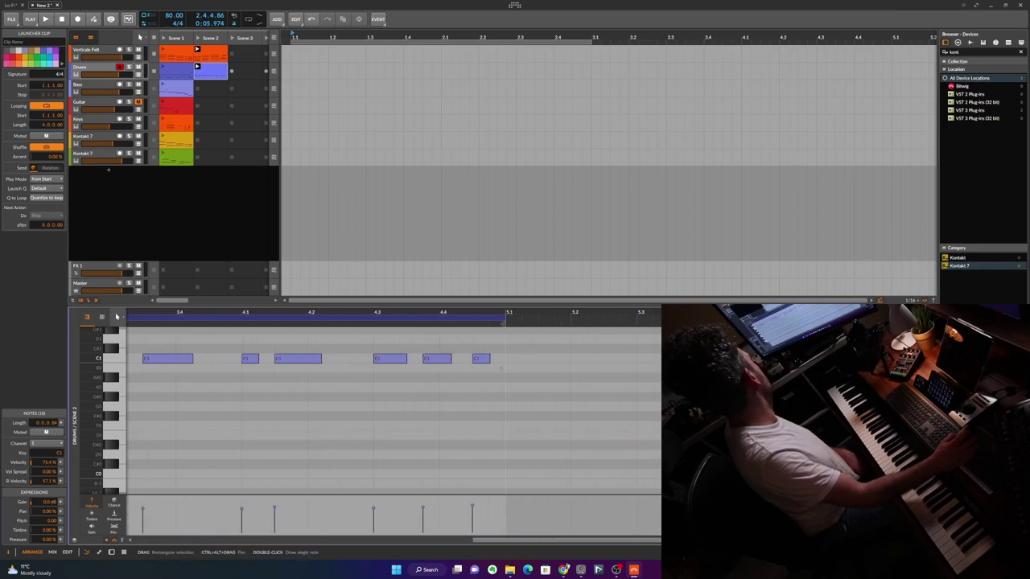
pyautogui.click(501, 369)
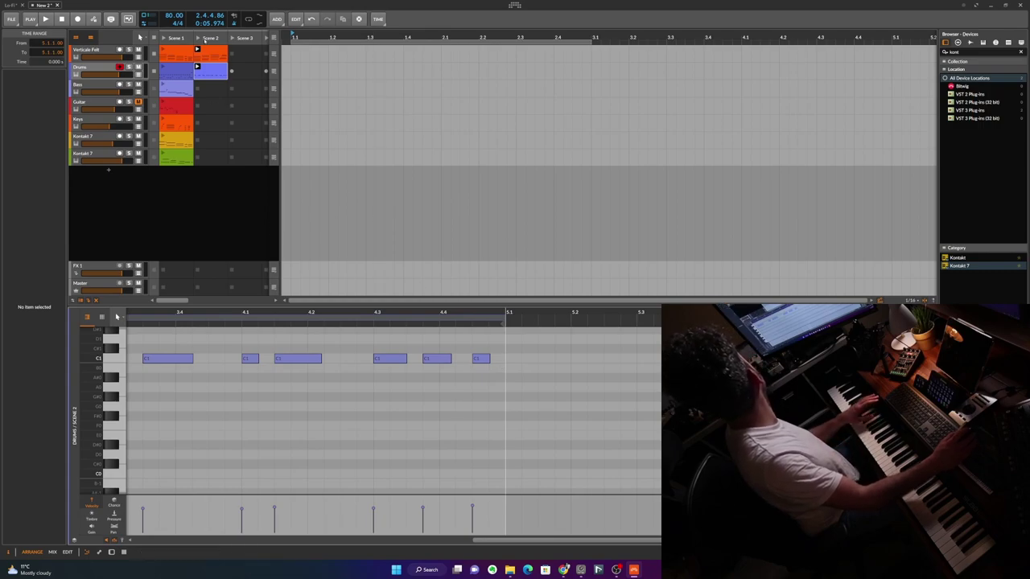
# Play Scene 2 and move the C1 hits at 4.1 and 4.3 of the drum clip one sixteenth earlier
pyautogui.press('space')
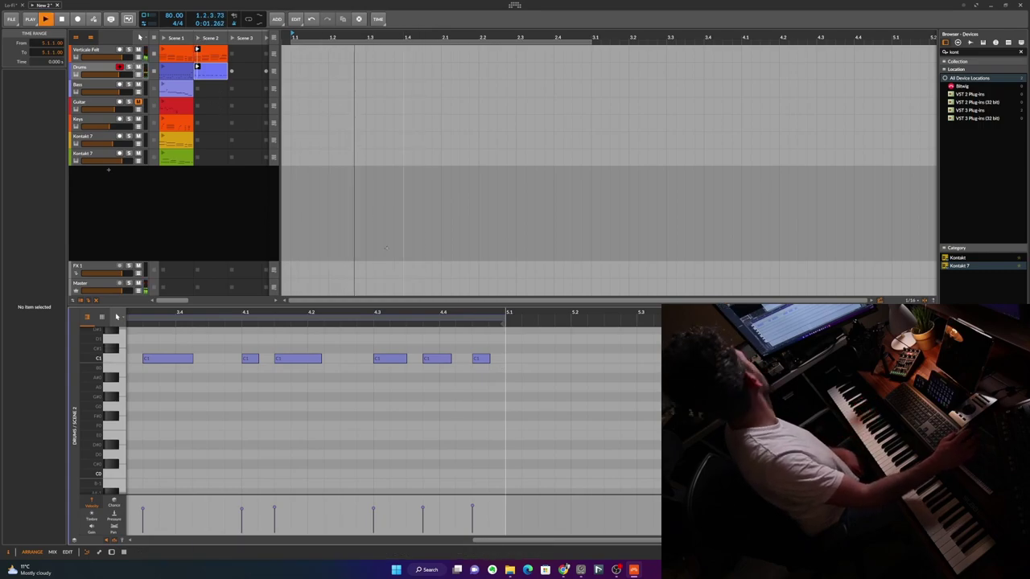
pyautogui.moveTo(356, 313); pyautogui.dragTo(381, 319)
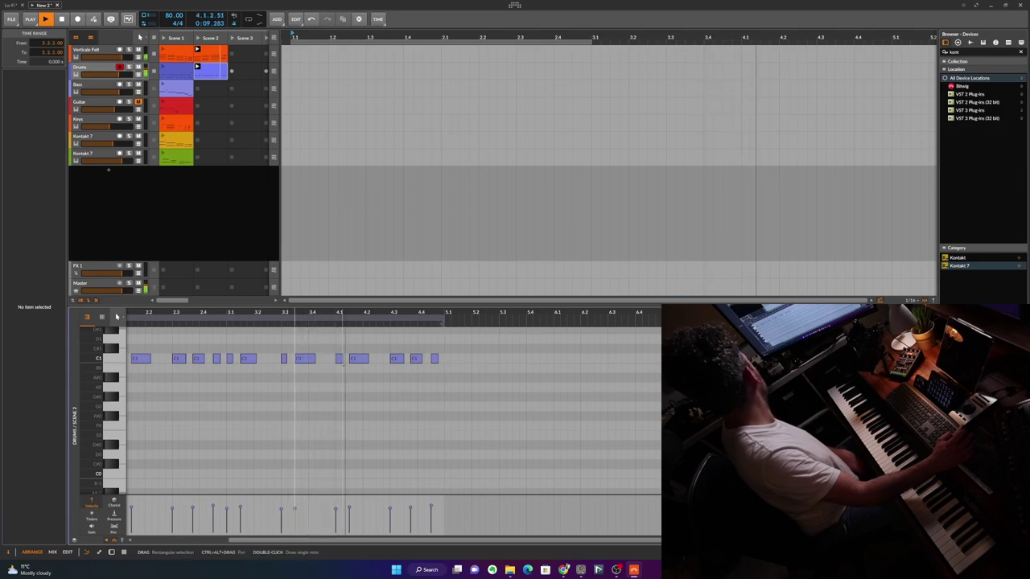
pyautogui.press('space')
pyautogui.click(338, 358)
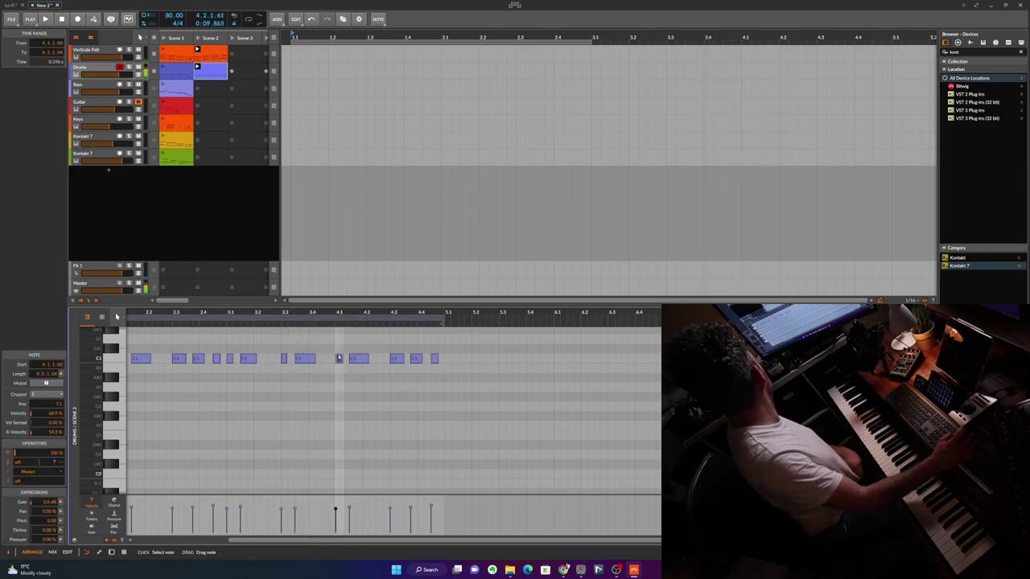
pyautogui.moveTo(335, 358); pyautogui.dragTo(358, 360)
pyautogui.click(281, 323)
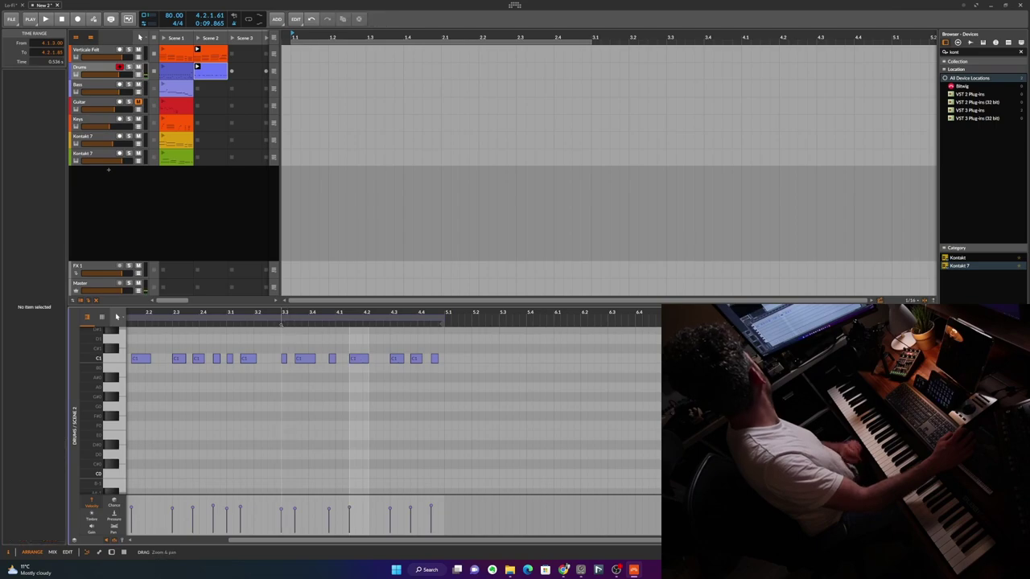
pyautogui.moveTo(397, 360); pyautogui.dragTo(391, 362)
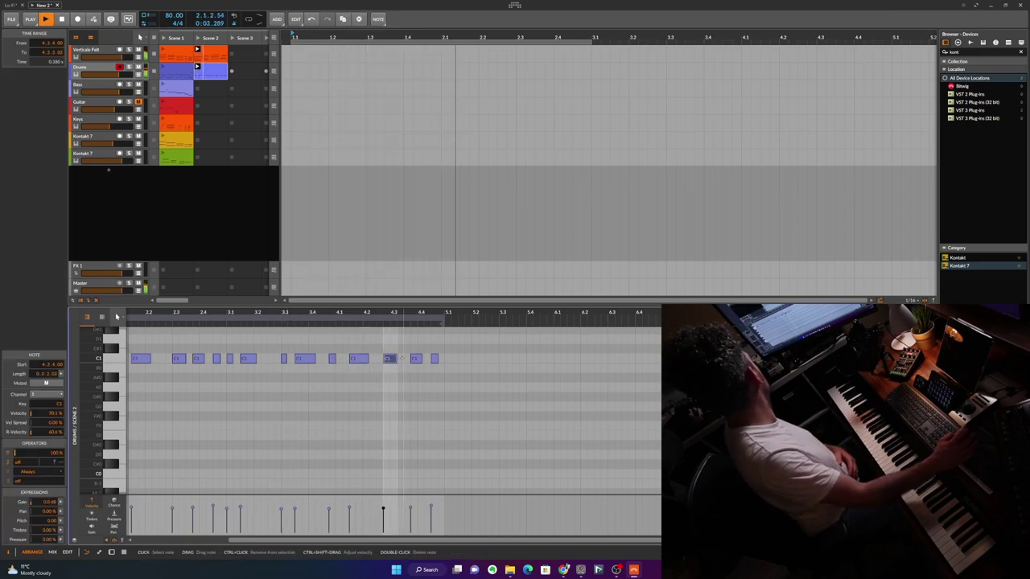
# Copy the drum clip's last C1 hit to 4.4.4 and move the hit at 4.3.4 to 4.3.3, checking by playback
pyautogui.click(434, 359)
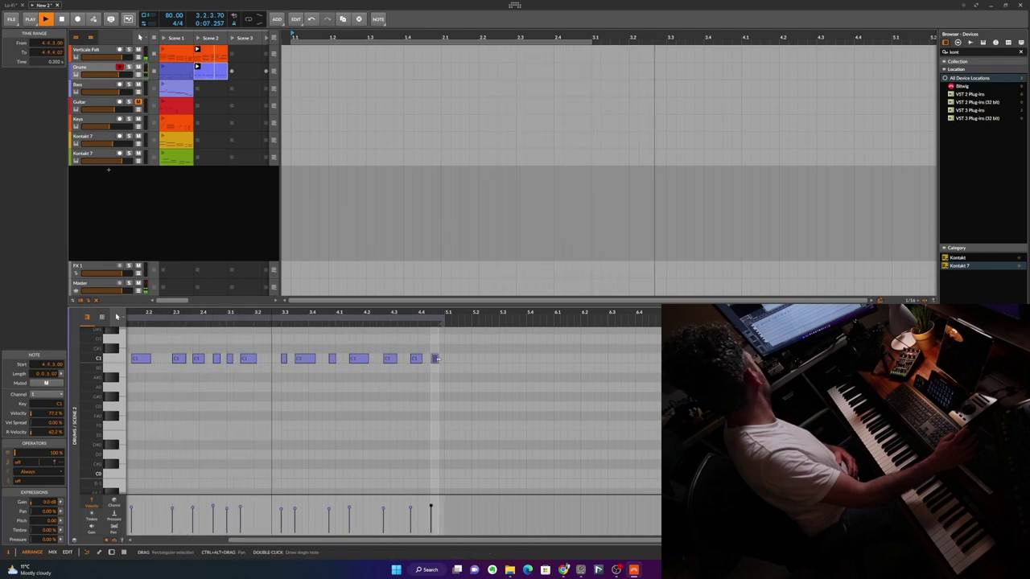
pyautogui.keyDown('ctrl'); pyautogui.moveTo(434, 362); pyautogui.dragTo(441, 361); pyautogui.keyUp('ctrl')
pyautogui.click(460, 387)
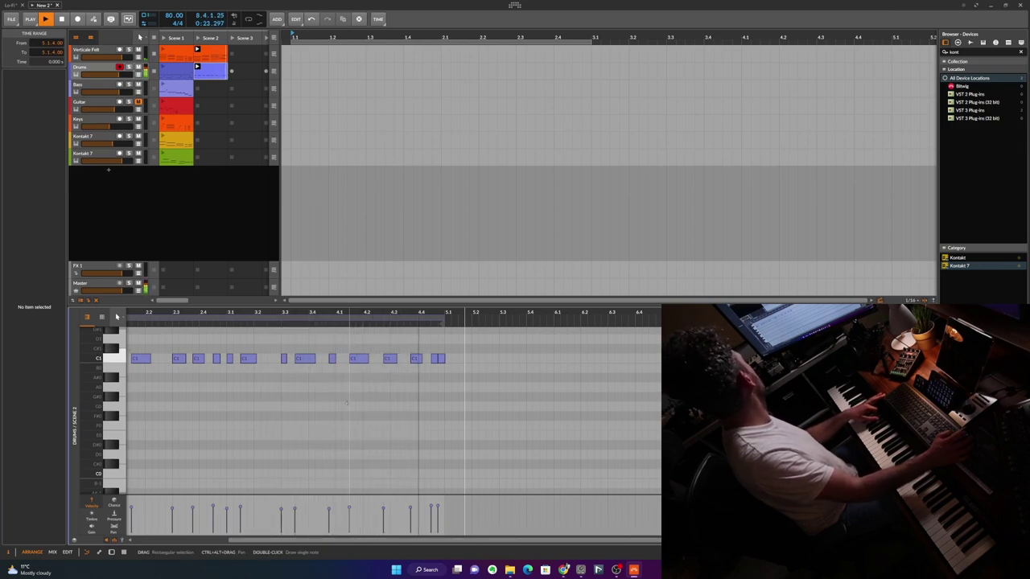
pyautogui.press('space')
pyautogui.moveTo(416, 358); pyautogui.dragTo(408, 358)
pyautogui.press('space')
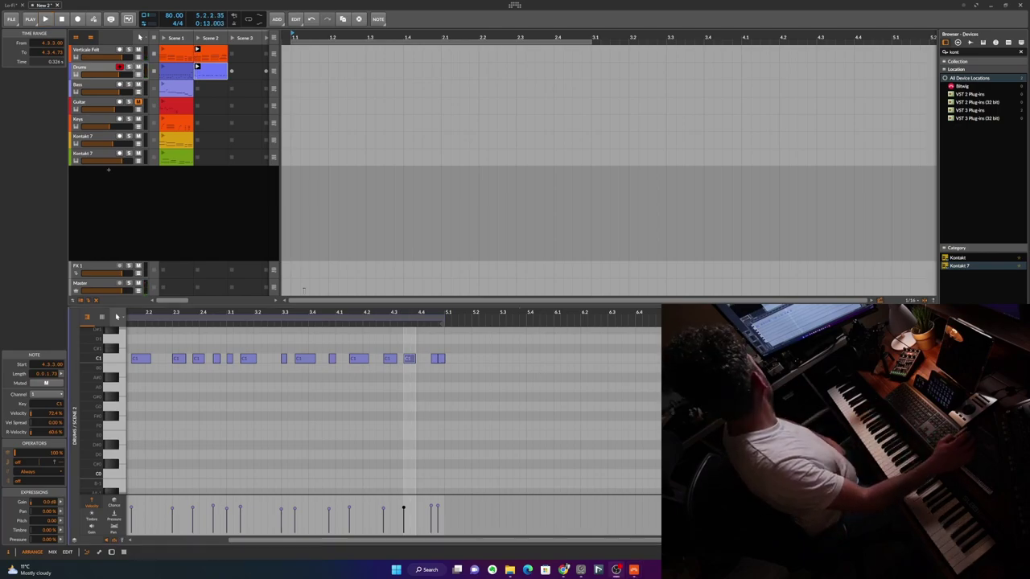
# Delete the drum notes from bar 2 into early bar 4, and duplicate the bar 1 pattern into bars 2 and 3
pyautogui.moveTo(275, 313); pyautogui.dragTo(285, 286)
pyautogui.moveTo(224, 349); pyautogui.dragTo(325, 369)
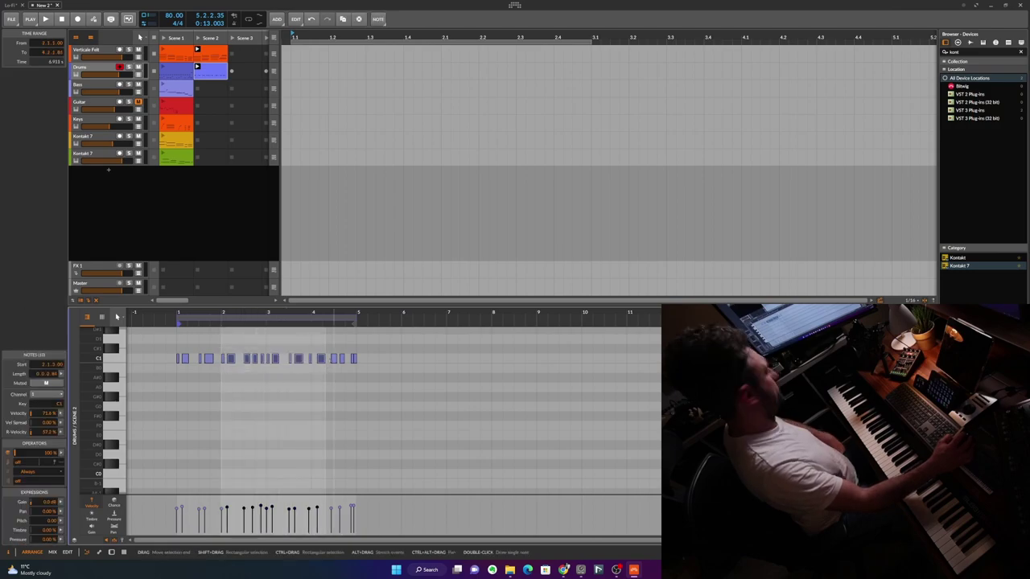
pyautogui.press('Delete')
pyautogui.moveTo(216, 358); pyautogui.dragTo(176, 366)
pyautogui.hotkey('ctrl', 'd')
pyautogui.hotkey('ctrl', 'd')
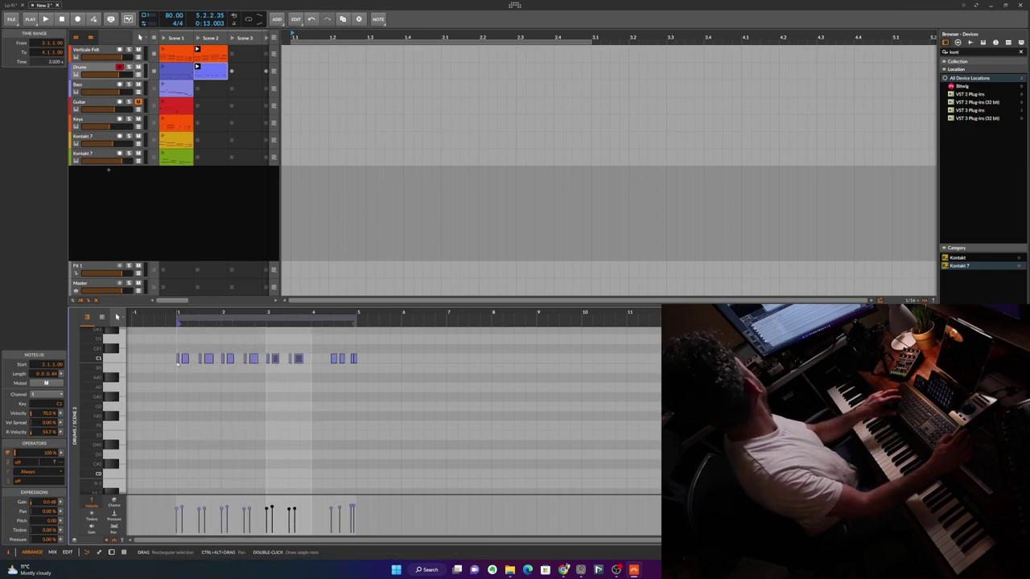
# Copy the pattern's first two C1 hits to the start of bar 4 and delete the remaining notes after them
pyautogui.scroll(-2, 300, 363)
pyautogui.scroll(2, 299, 362)
pyautogui.moveTo(301, 323); pyautogui.dragTo(315, 360)
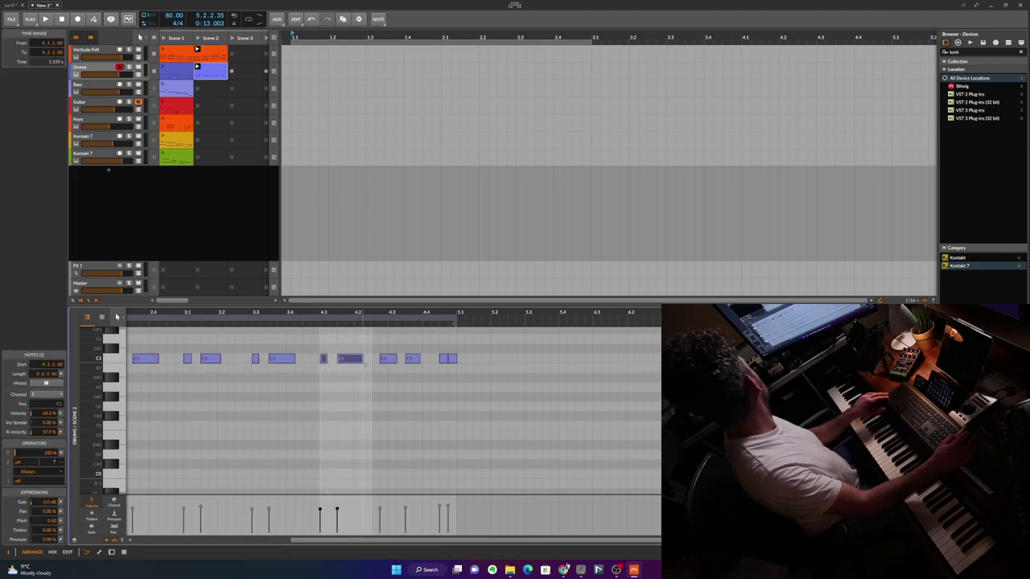
pyautogui.moveTo(381, 342); pyautogui.dragTo(537, 372)
pyautogui.press('Delete')
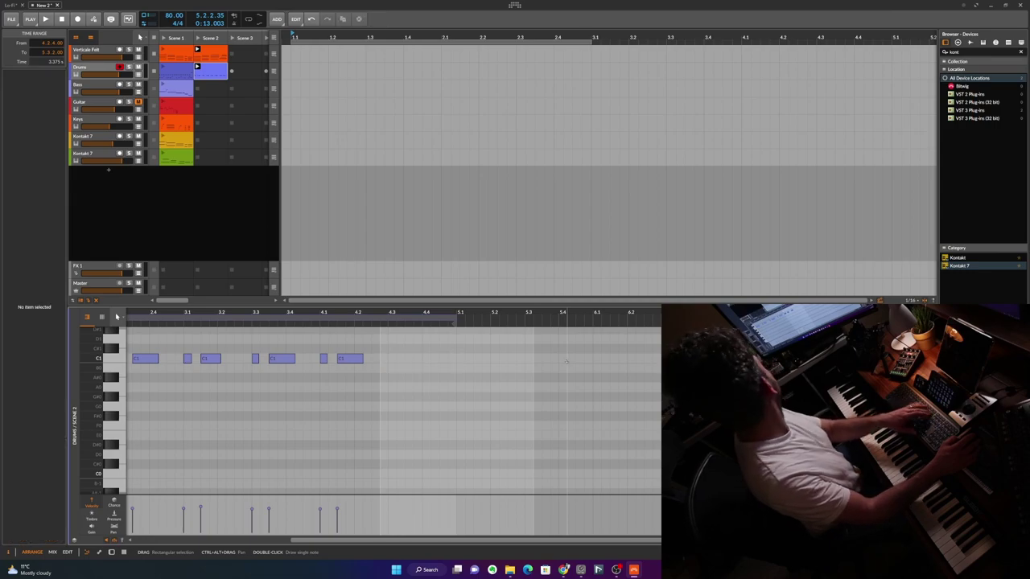
# Add C1 hits at 4.2.3, 4.3.3 and 4.4.2 in the Scene 2 drum clip and shorten the hit before them
pyautogui.doubleClick(407, 359)
pyautogui.moveTo(362, 358); pyautogui.dragTo(354, 358)
pyautogui.click(373, 358)
pyautogui.doubleClick(374, 358)
pyautogui.moveTo(387, 358); pyautogui.dragTo(379, 358)
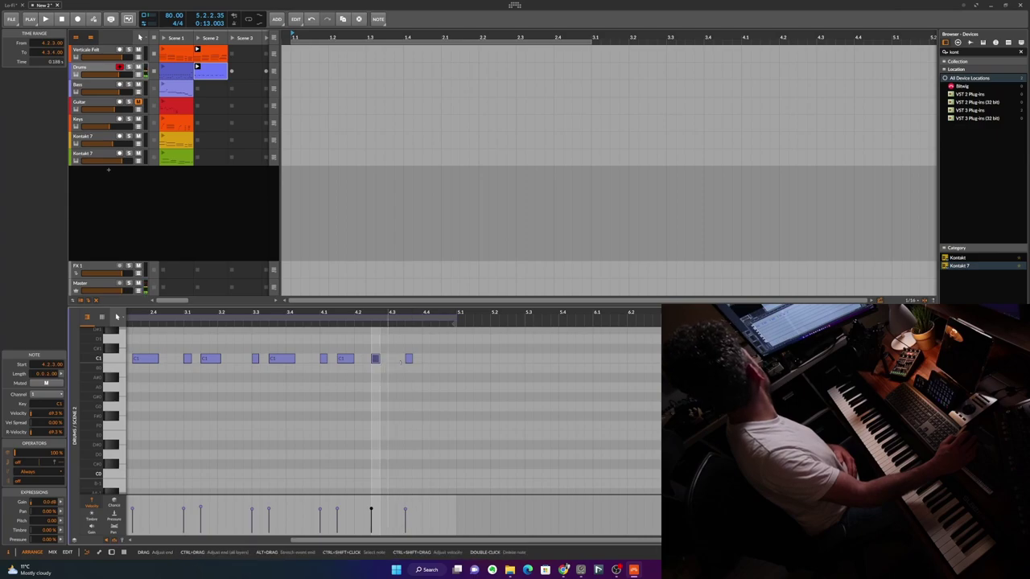
pyautogui.click(434, 358)
pyautogui.doubleClick(435, 358)
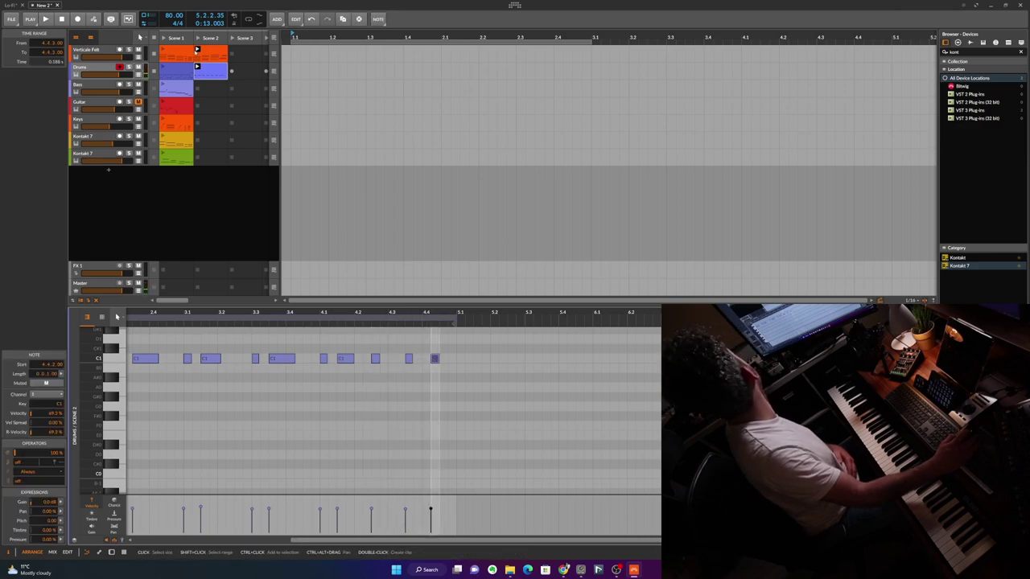
# Play Scene 2 through to check the finished drum pattern and save the project
pyautogui.click(200, 39)
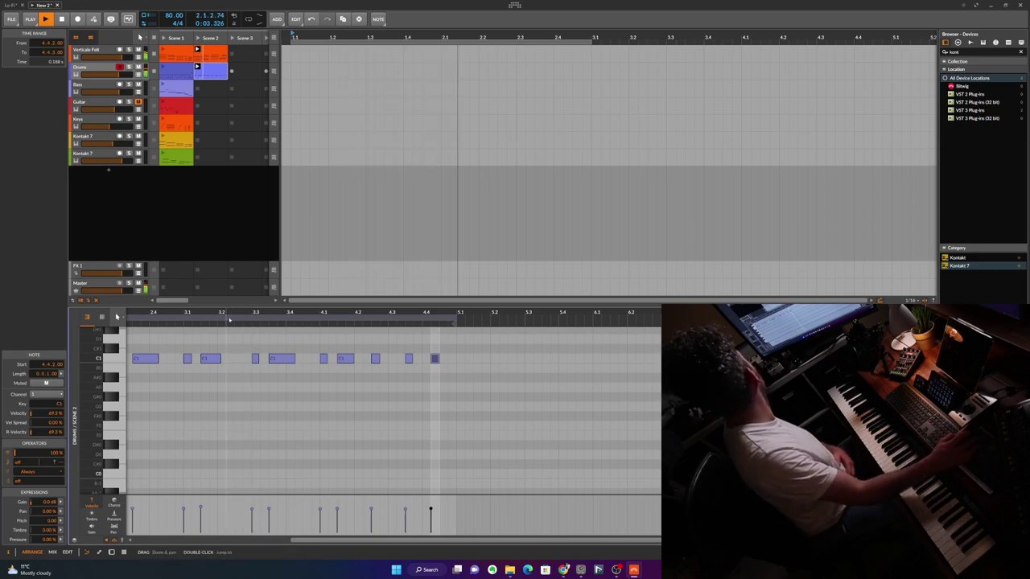
pyautogui.moveTo(231, 315); pyautogui.dragTo(231, 273)
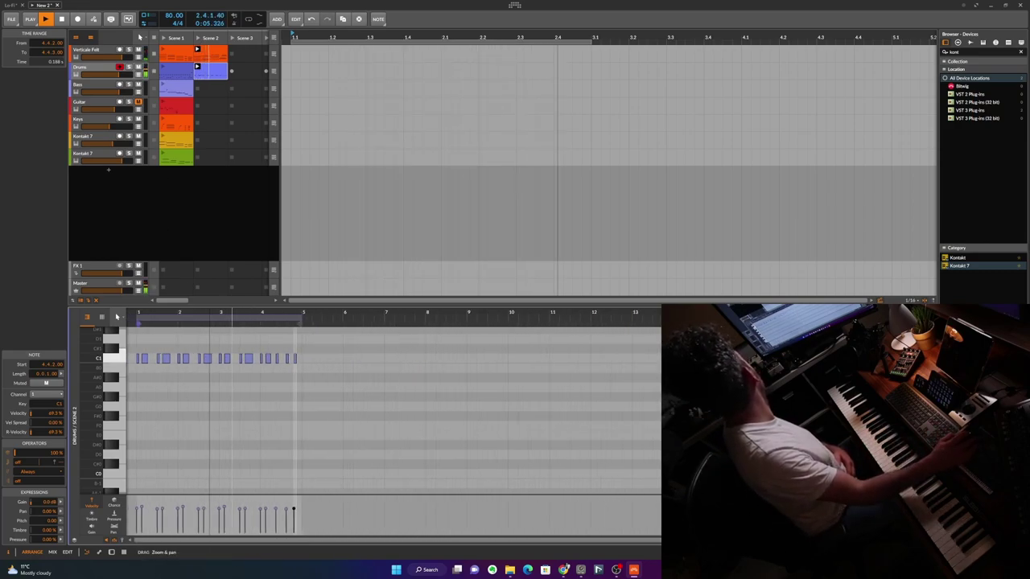
pyautogui.scroll(3, 232, 316)
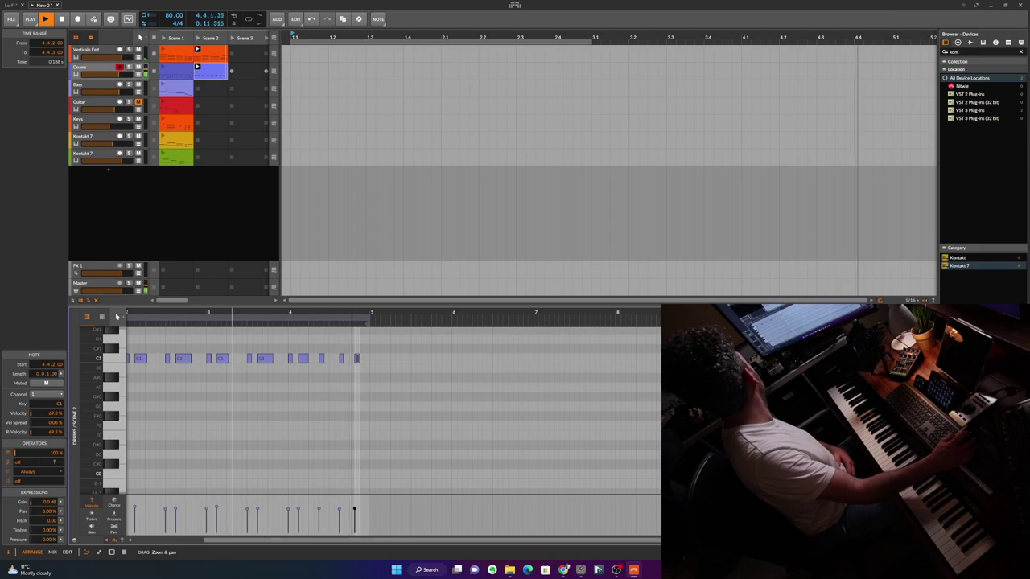
pyautogui.press('space')
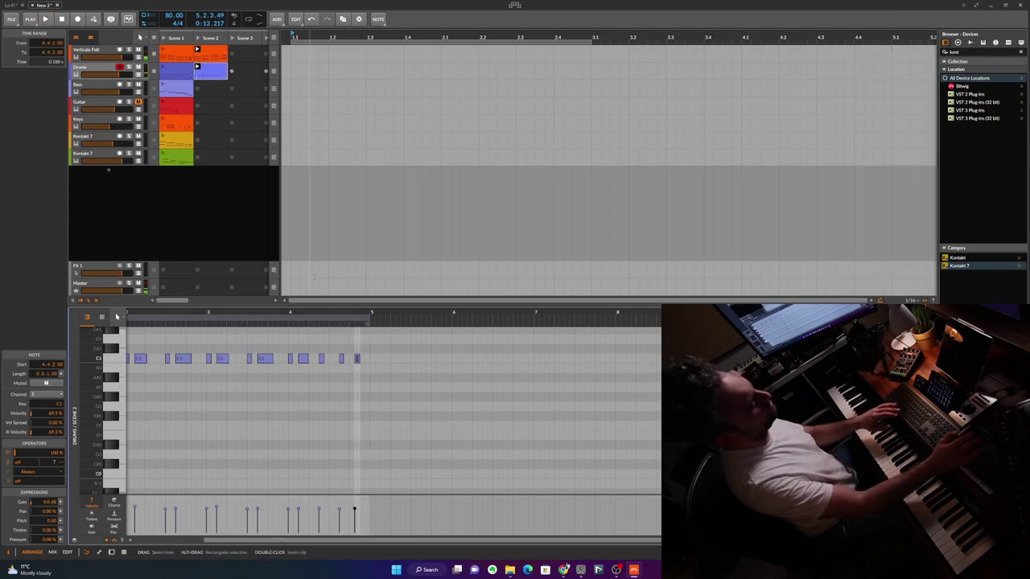
pyautogui.hotkey('ctrl', 's')
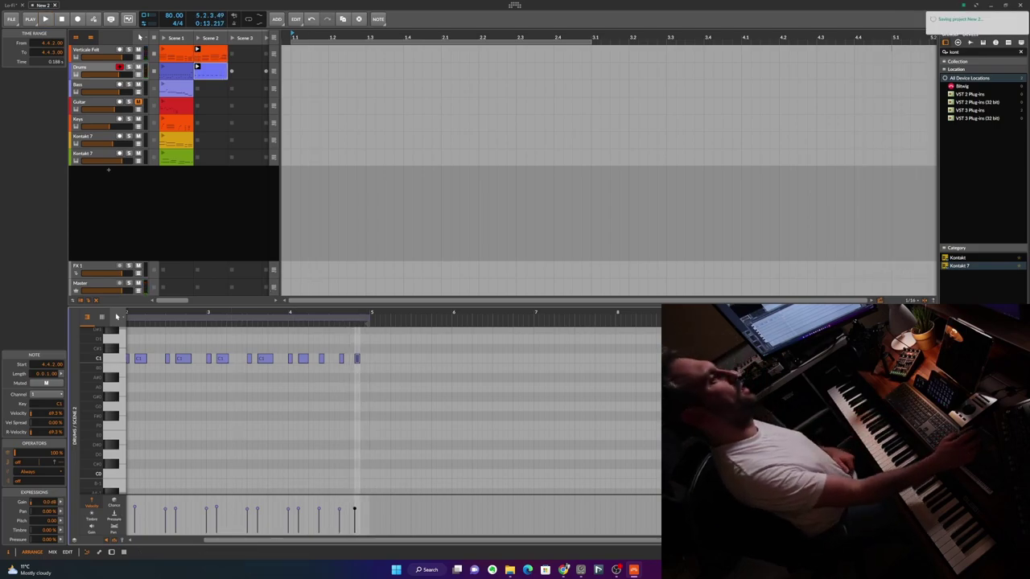
# Show the Scene 2 Verticale Felt clip's notes for reference and record a bass line into the Bass track's Scene 2 slot
pyautogui.click(219, 54)
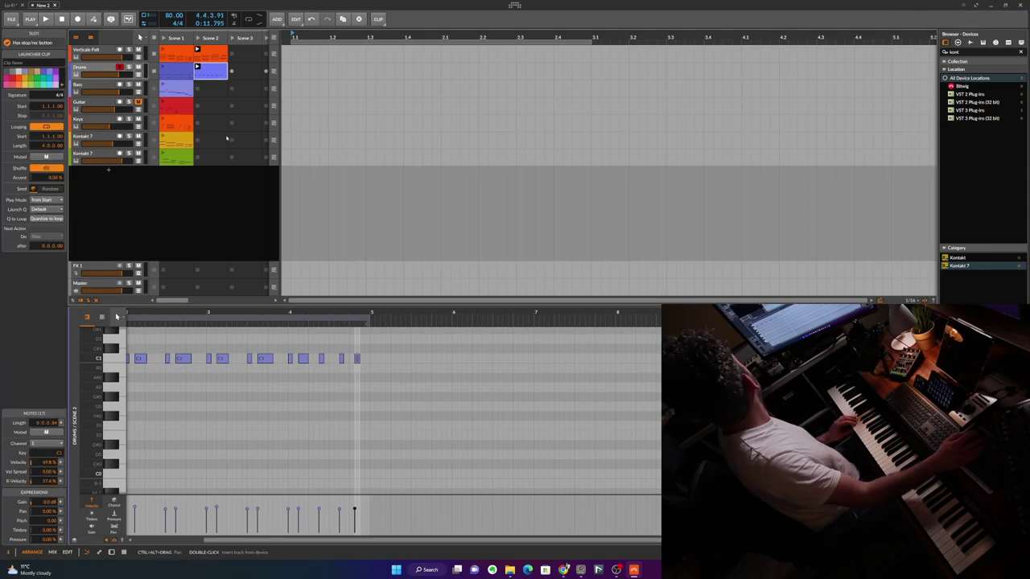
pyautogui.click(219, 55)
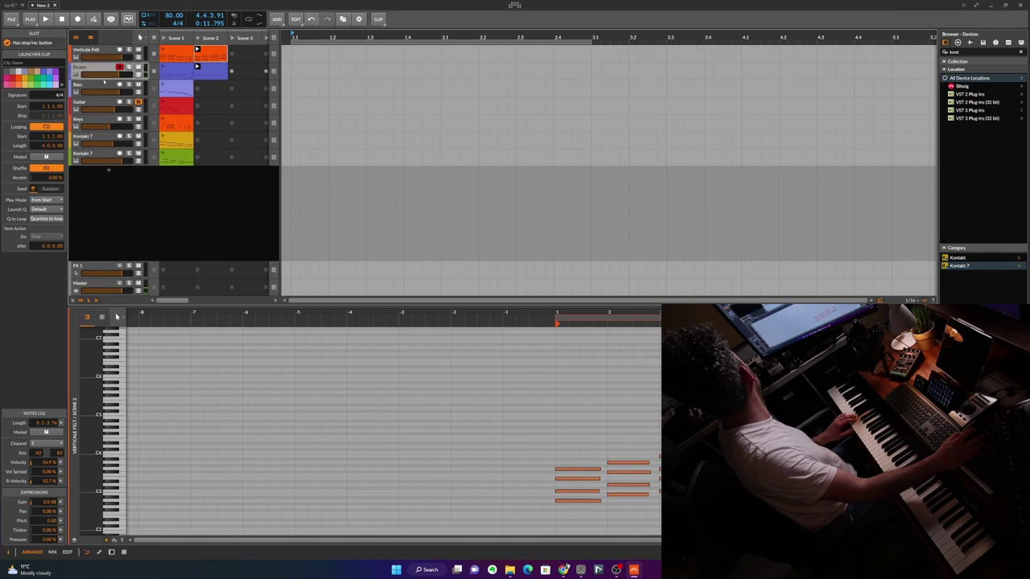
pyautogui.click(103, 82)
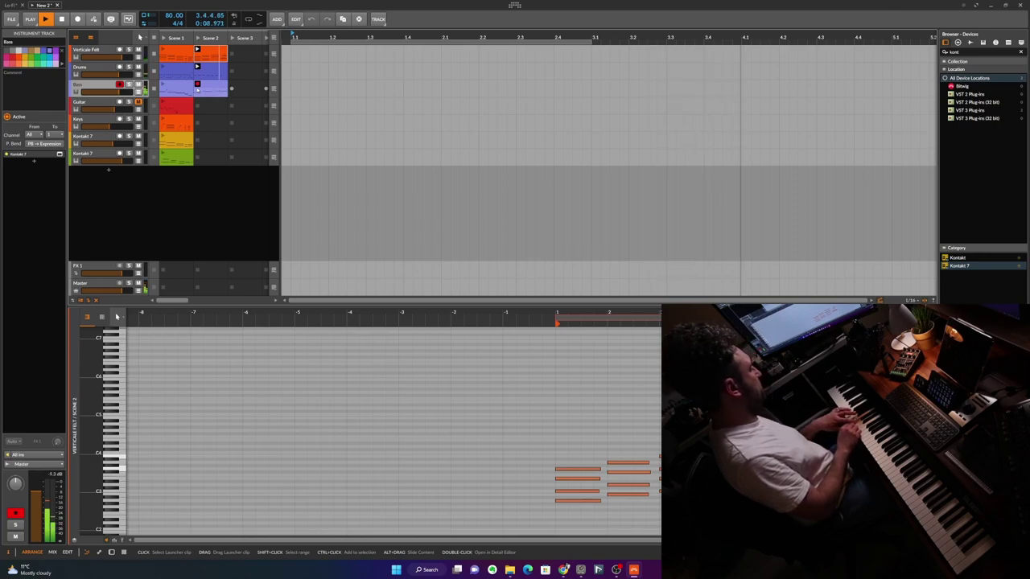
pyautogui.press('space')
# Open the Scene 2 bass clip for editing and quantize all its notes to the grid
pyautogui.doubleClick(199, 93)
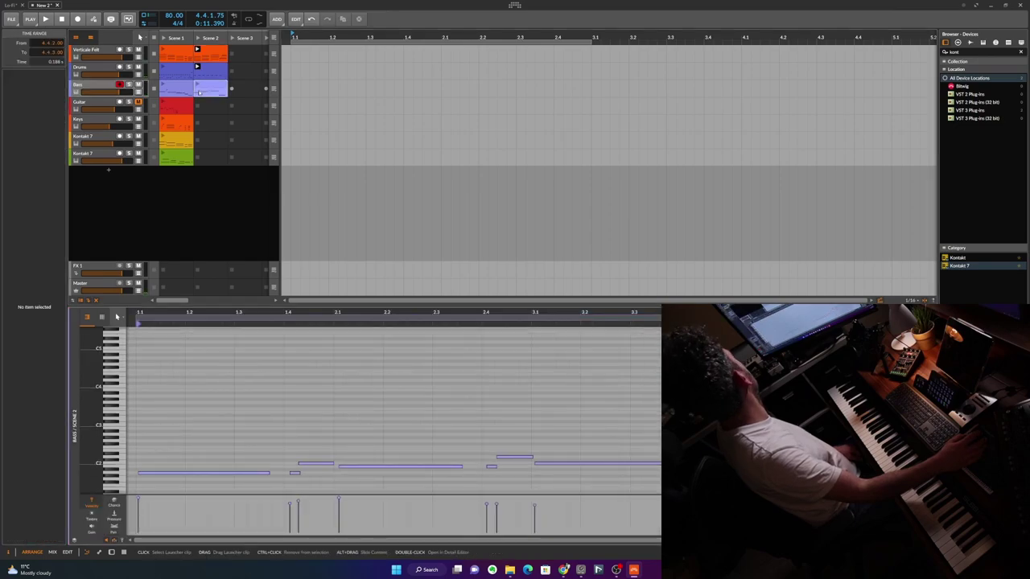
pyautogui.hotkey('ctrl', 'a')
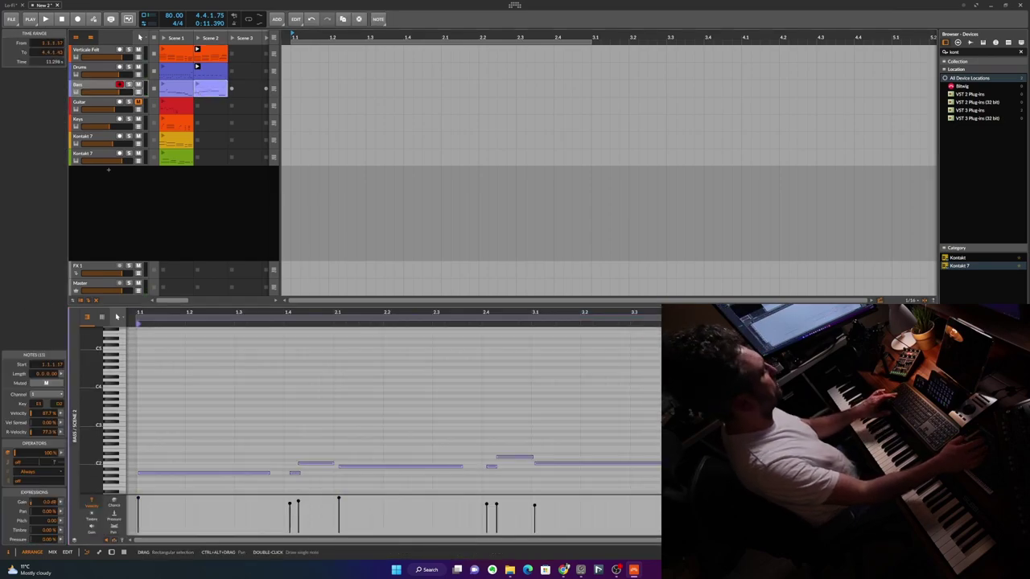
pyautogui.press('q')
pyautogui.scroll(3, 655, 434)
pyautogui.scroll(-1, 656, 435)
pyautogui.scroll(-2, 656, 435)
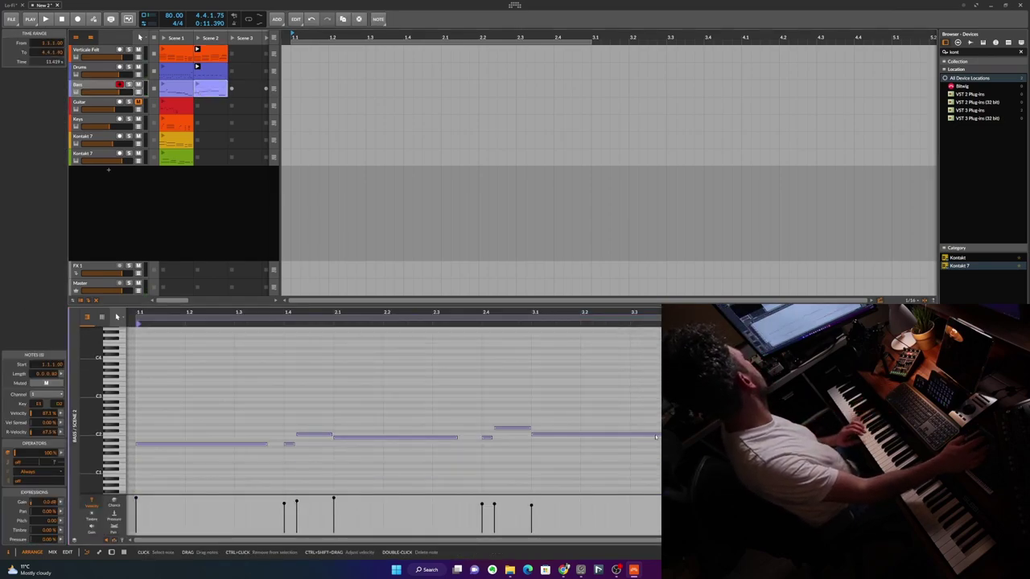
pyautogui.click(740, 459)
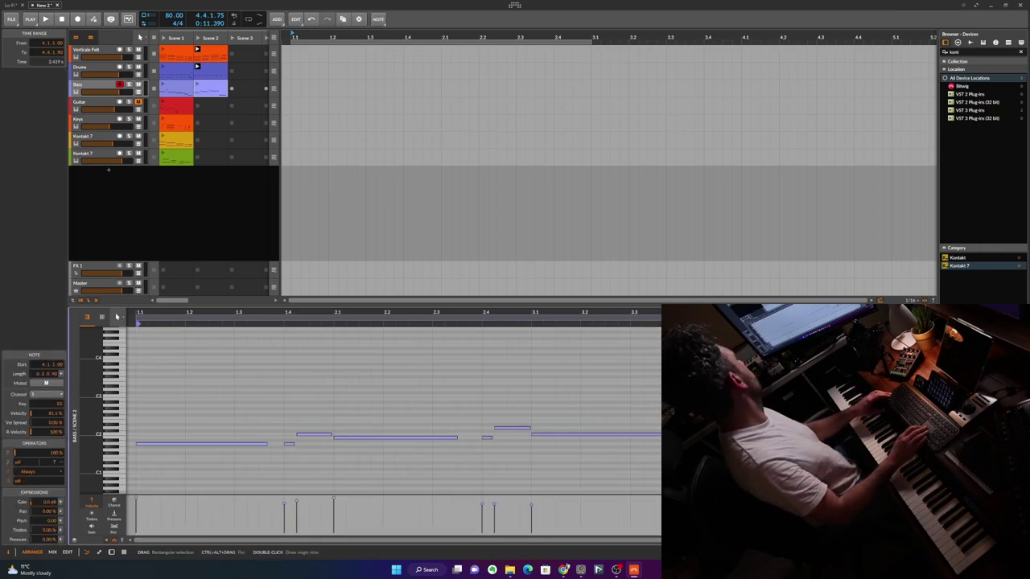
# While Scene 2 plays, raise the bass note velocities at 3.1 to 91.1% and at 4.1 to 97.9%
pyautogui.press('space')
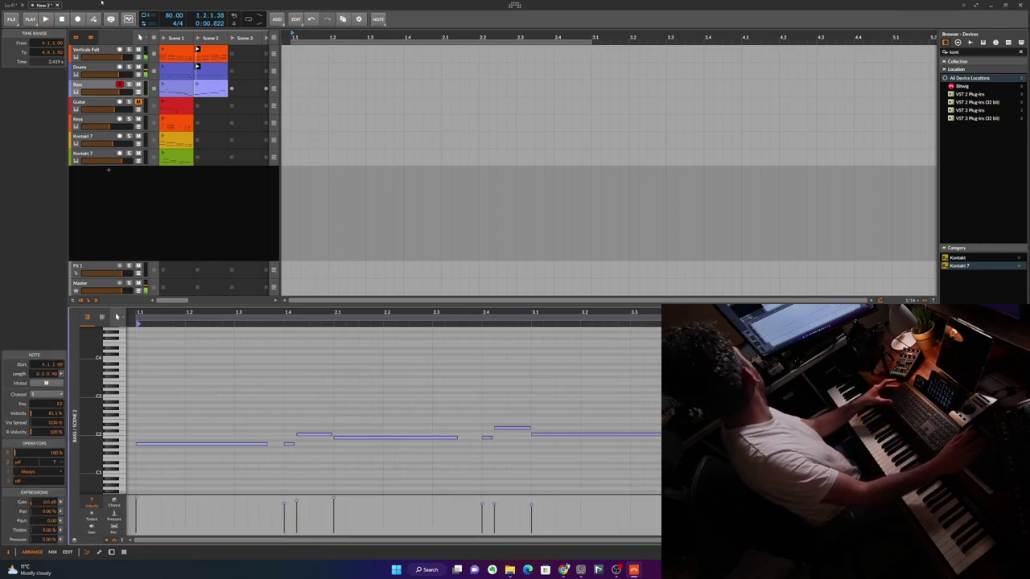
pyautogui.click(199, 38)
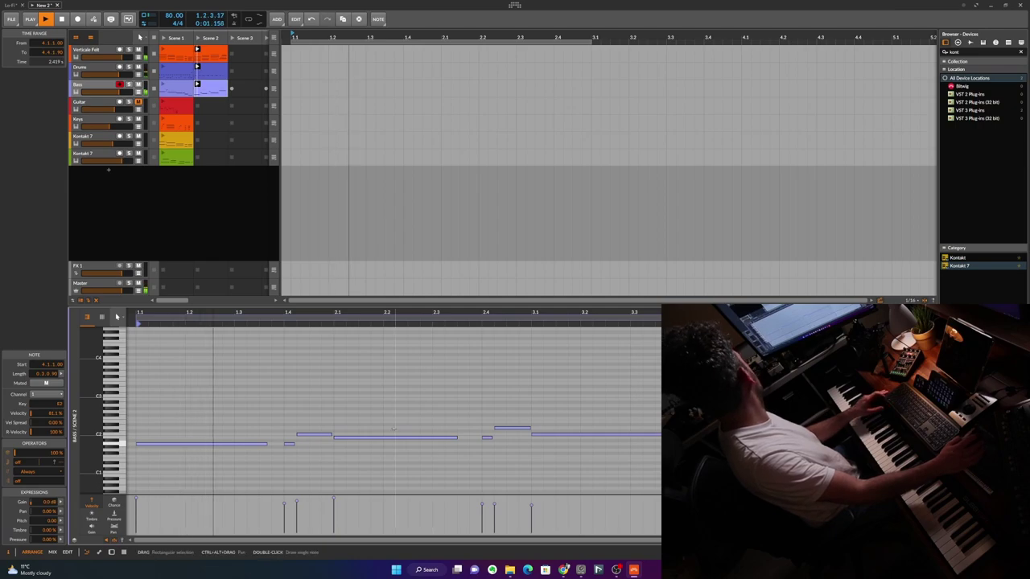
pyautogui.click(400, 385)
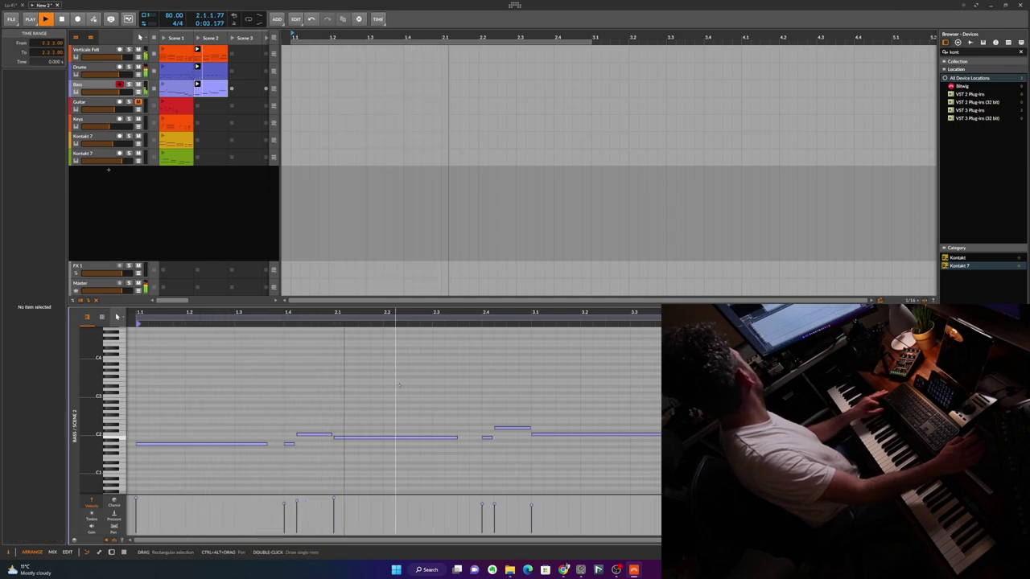
pyautogui.moveTo(532, 506); pyautogui.dragTo(532, 501)
pyautogui.click(705, 507)
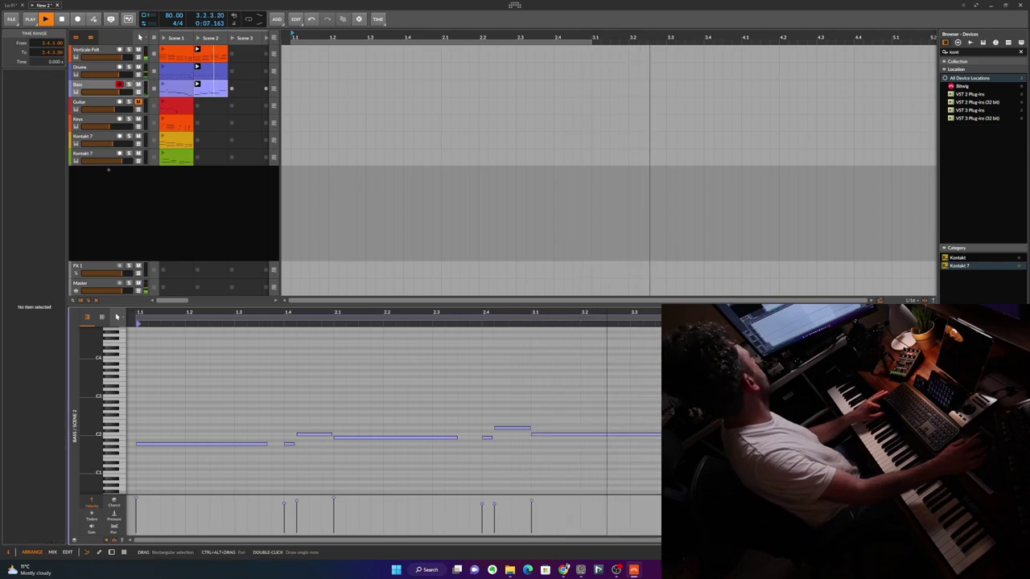
pyautogui.click(730, 498)
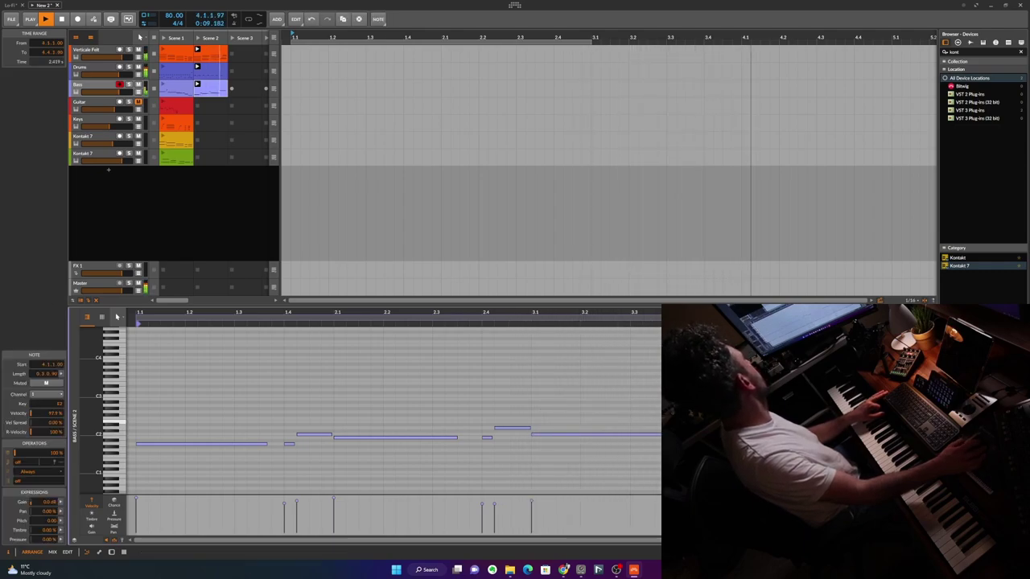
pyautogui.press('space')
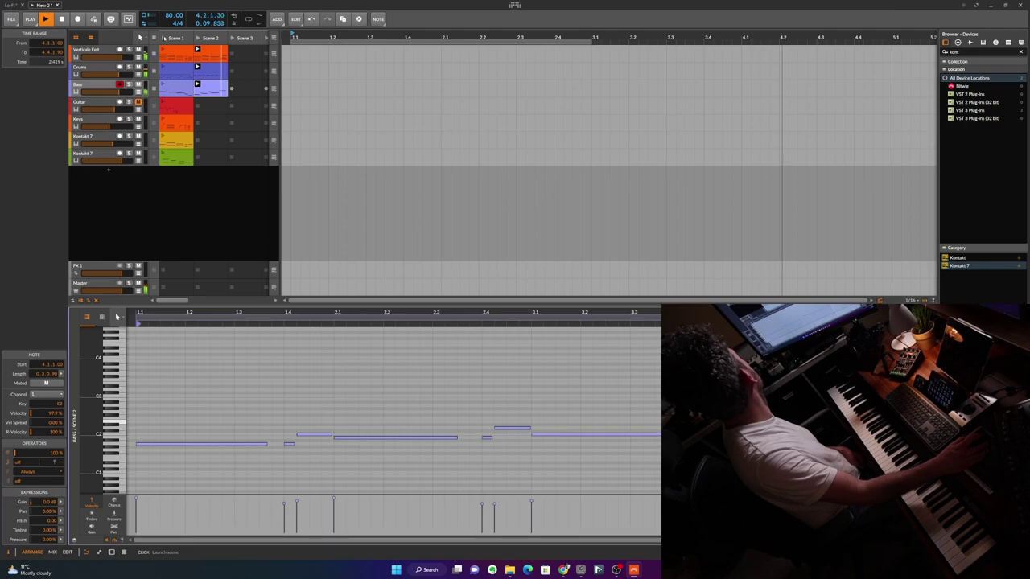
# Trim the last bass note's start to 4.2.1 and extend the note at 3.1 up to it, checking by playback
pyautogui.click(164, 38)
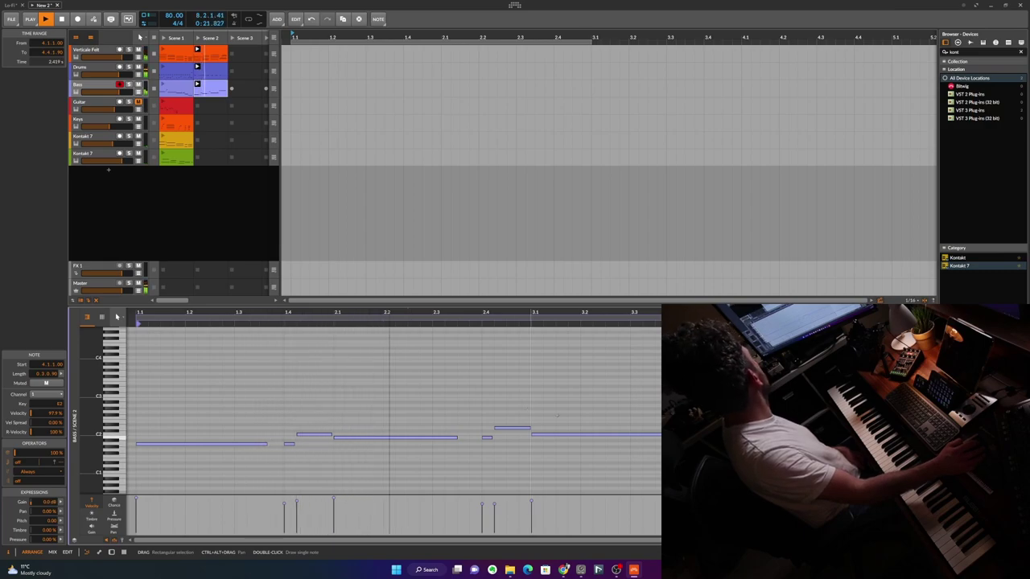
pyautogui.click(611, 414)
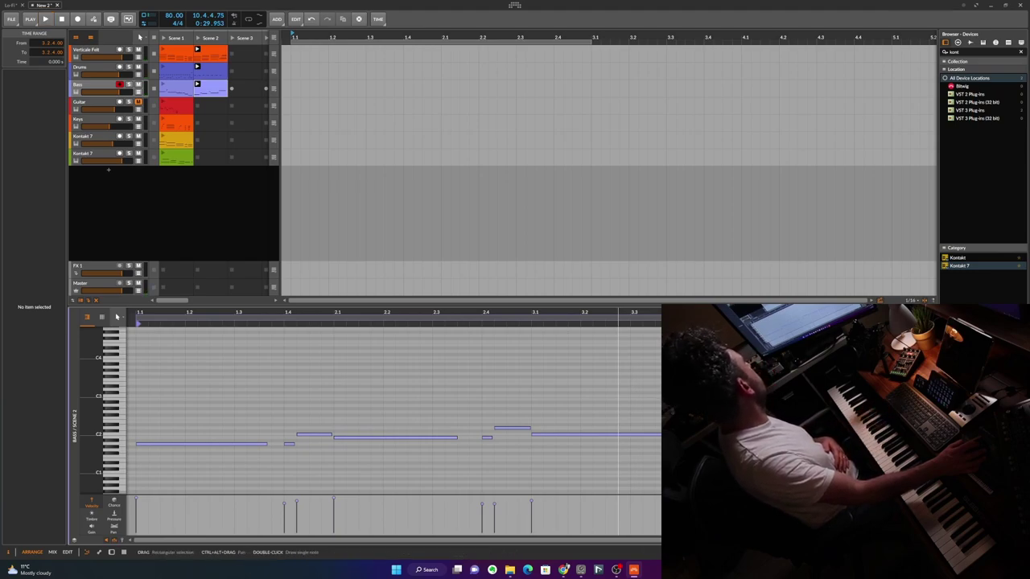
pyautogui.click(731, 422)
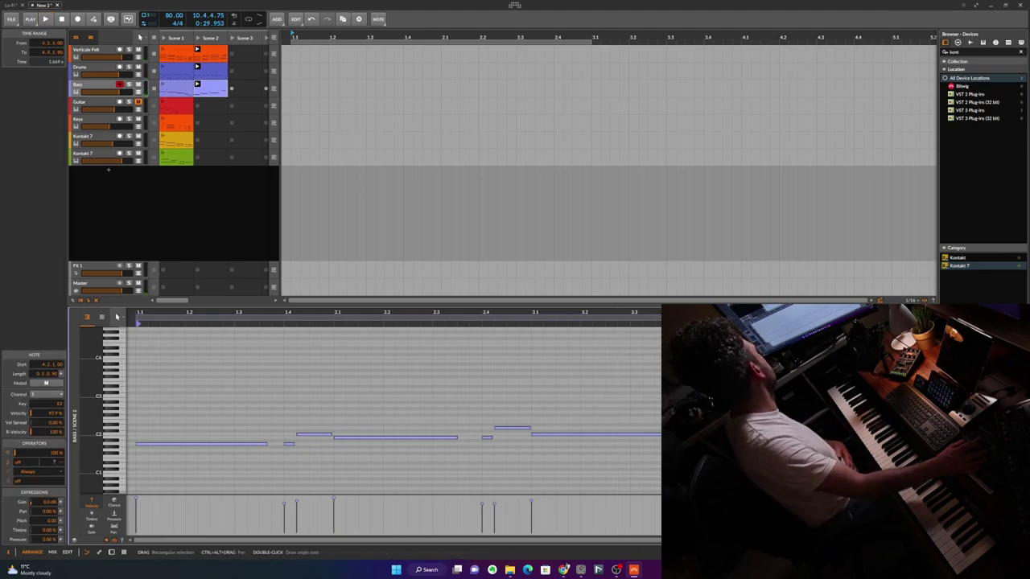
pyautogui.press('space')
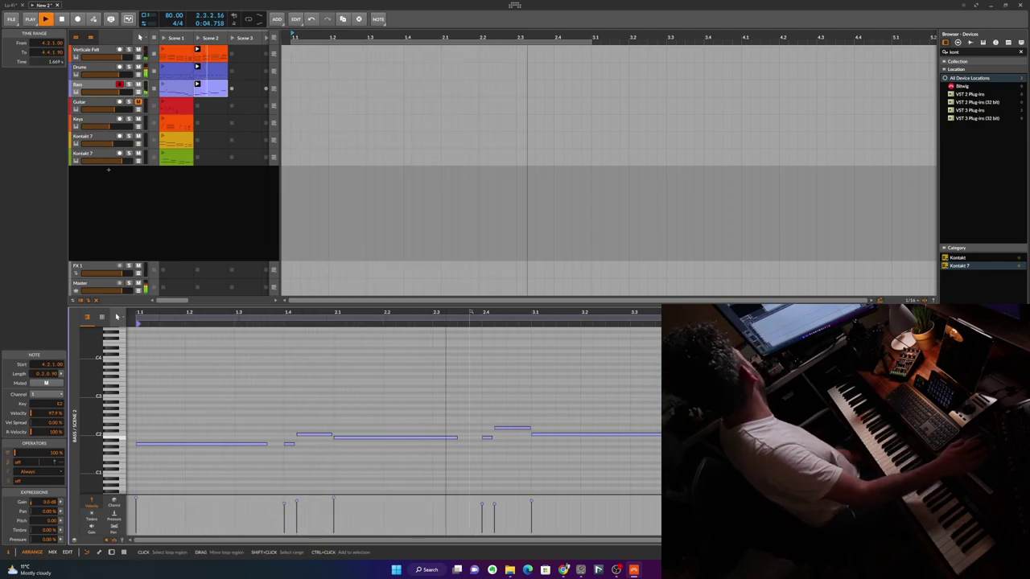
pyautogui.moveTo(472, 315); pyautogui.dragTo(473, 308)
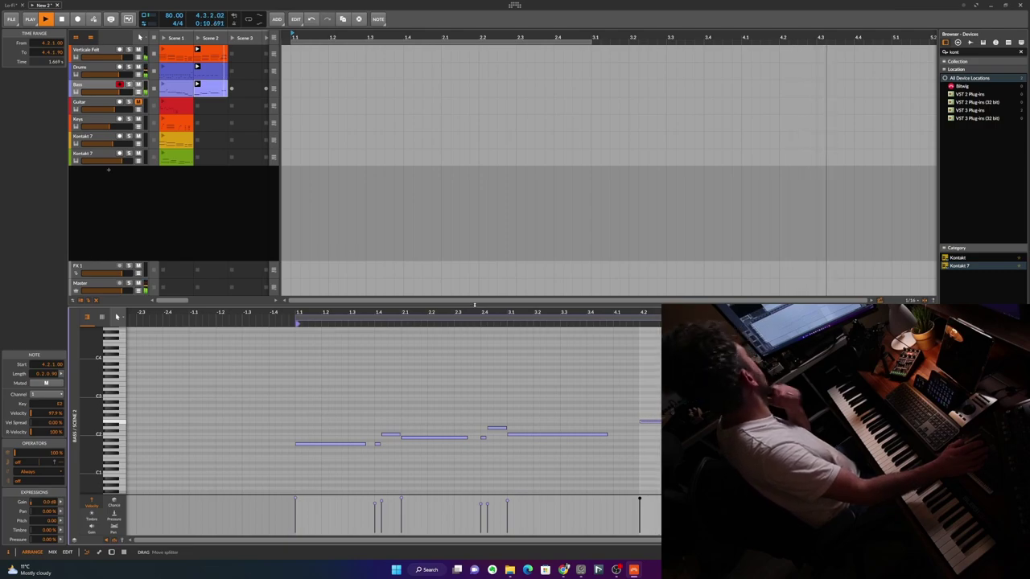
pyautogui.moveTo(608, 434); pyautogui.dragTo(636, 436)
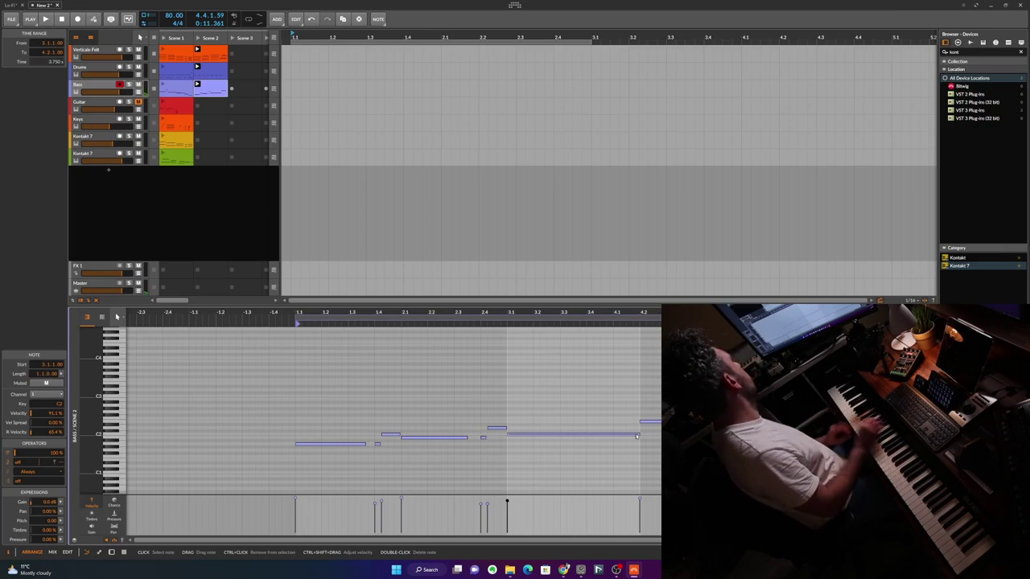
pyautogui.click(197, 38)
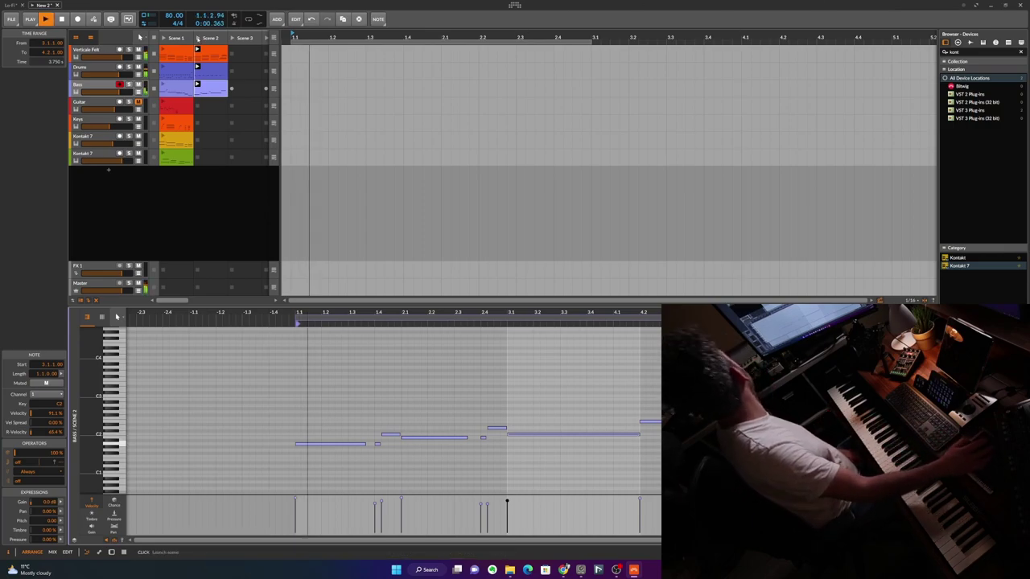
# Record a two-note chord part on the Keys track in Scene 2 and extend the F#4 and D4 starts back to 2.1
pyautogui.click(112, 119)
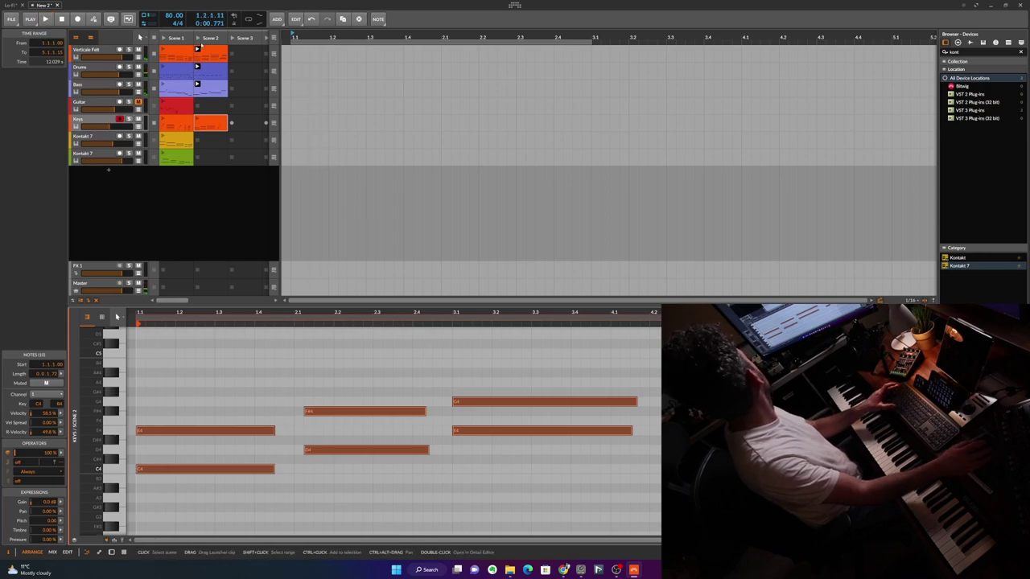
pyautogui.click(326, 357)
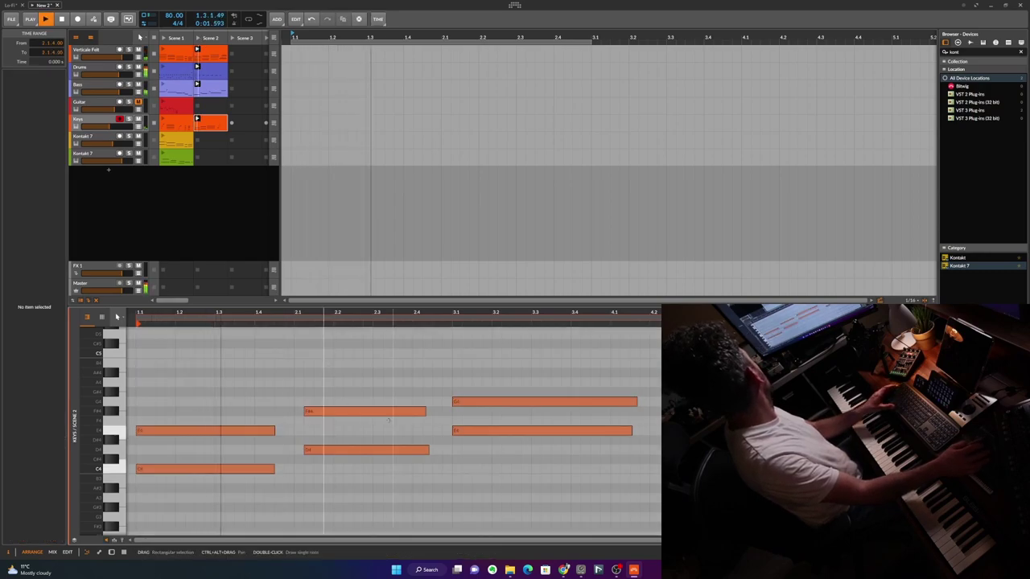
pyautogui.moveTo(327, 358); pyautogui.dragTo(295, 453)
pyautogui.click(436, 423)
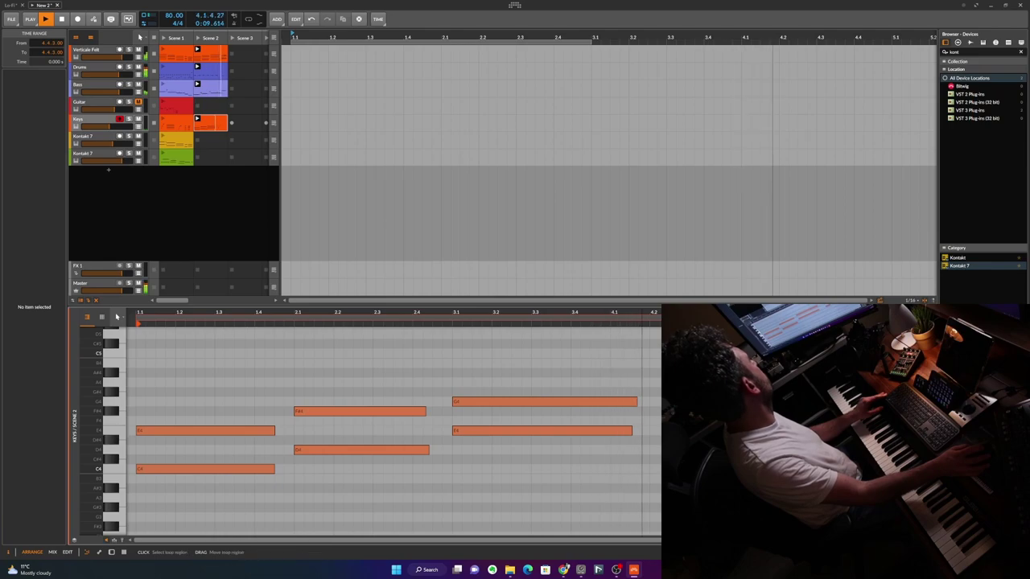
# Stop playback and save the project with the new keys clip
pyautogui.press('space')
pyautogui.click(765, 319)
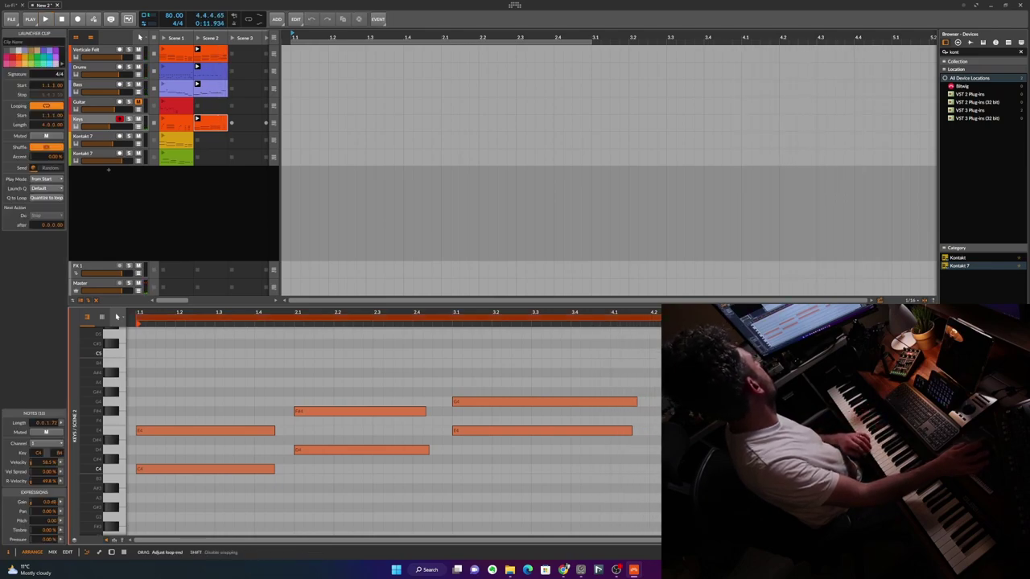
pyautogui.click(266, 260)
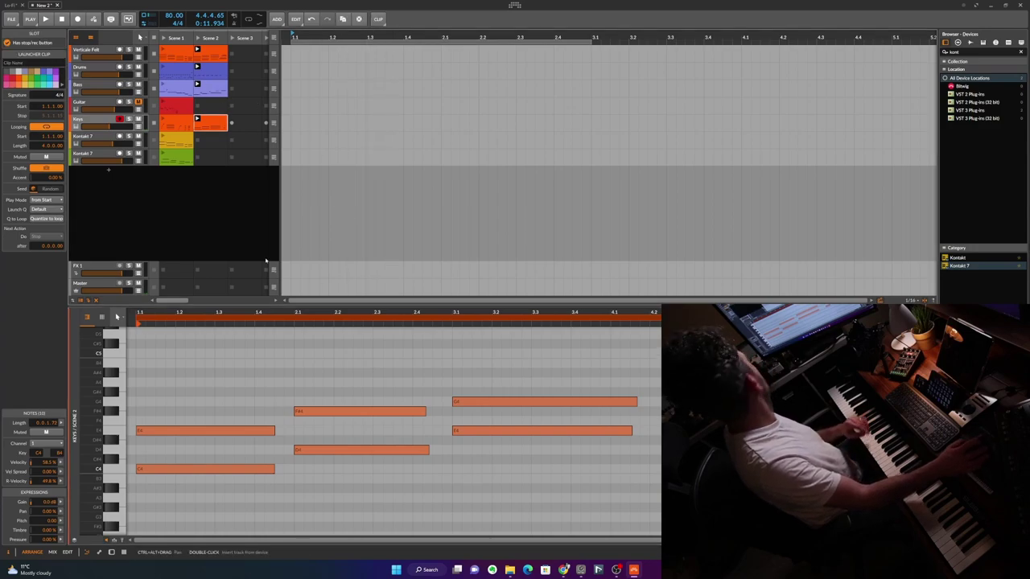
pyautogui.hotkey('ctrl', 's')
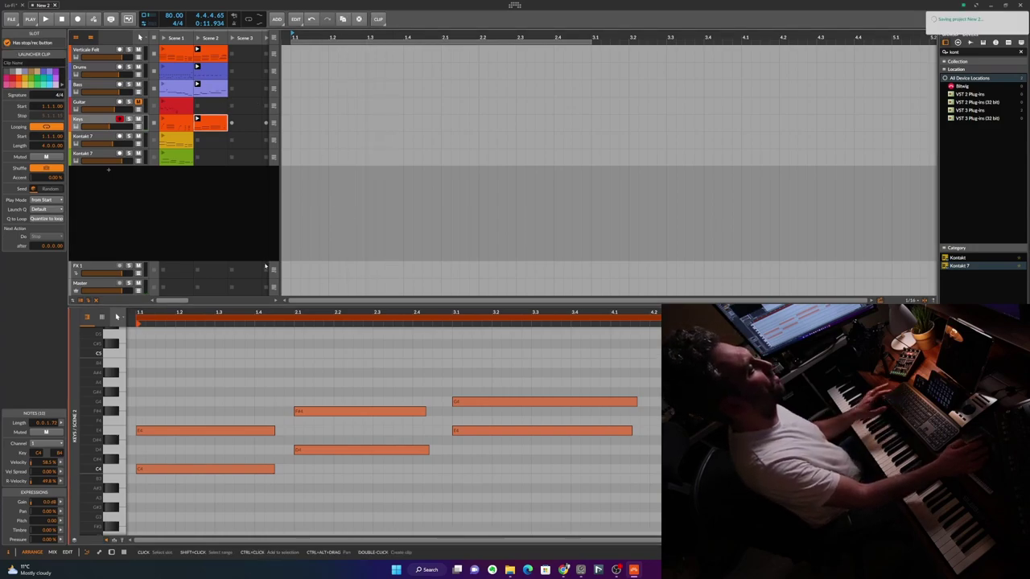
# Show the device chain of the Verticale Felt track
pyautogui.click(107, 49)
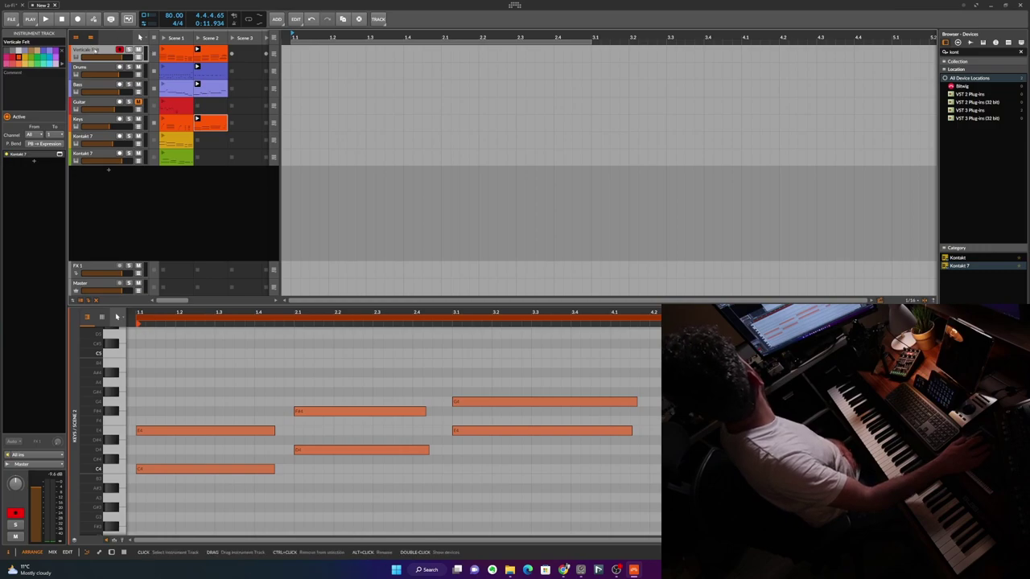
pyautogui.press('d')
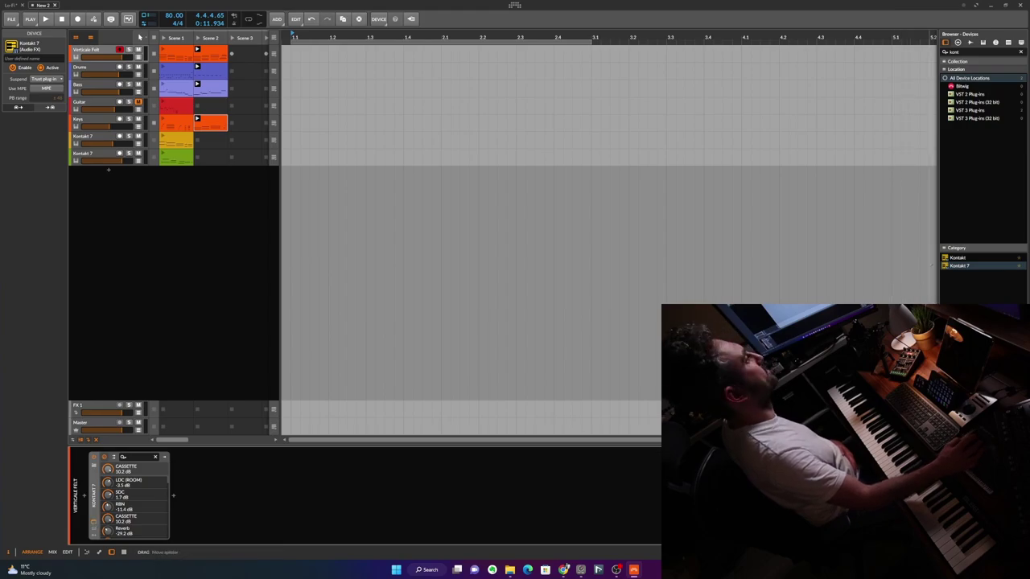
# Bring the Verticale Felt track's Kontakt window into view and adjust the instrument's Deck level
pyautogui.moveTo(1029, 152); pyautogui.dragTo(520, 84)
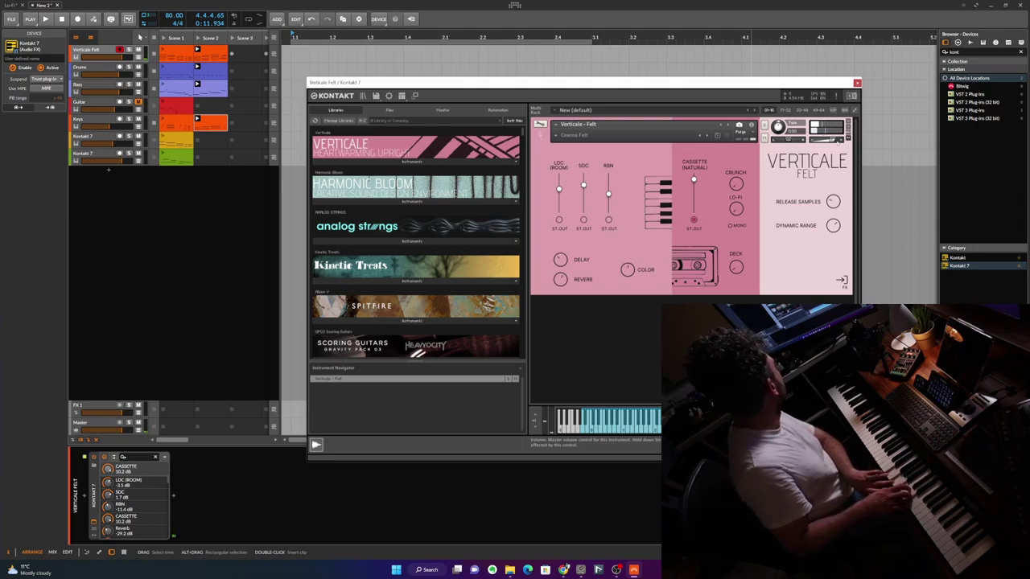
pyautogui.click(738, 269)
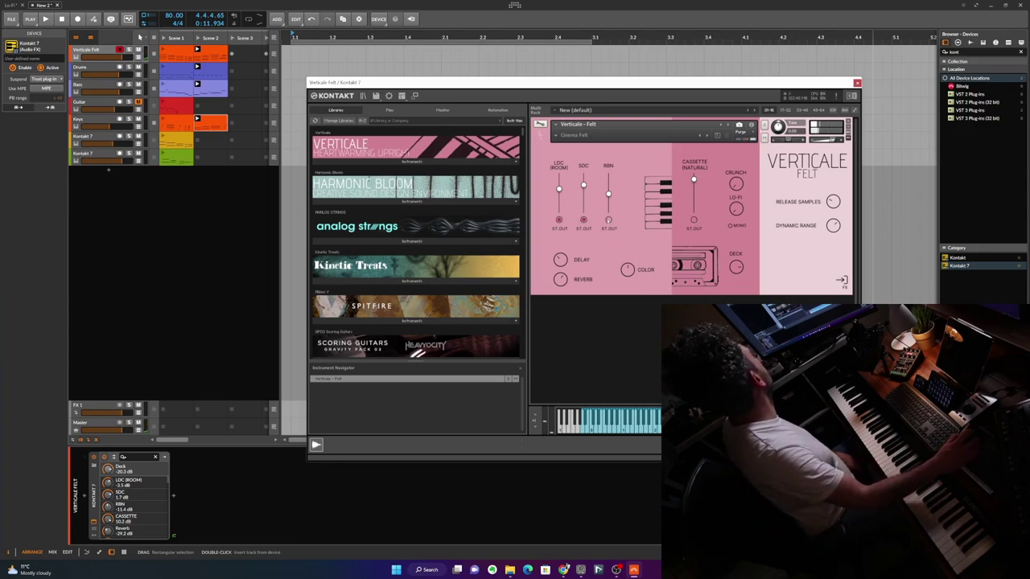
# Add a new instrument track and load Kontakt 7 on it
pyautogui.hotkey('ctrl', 't')
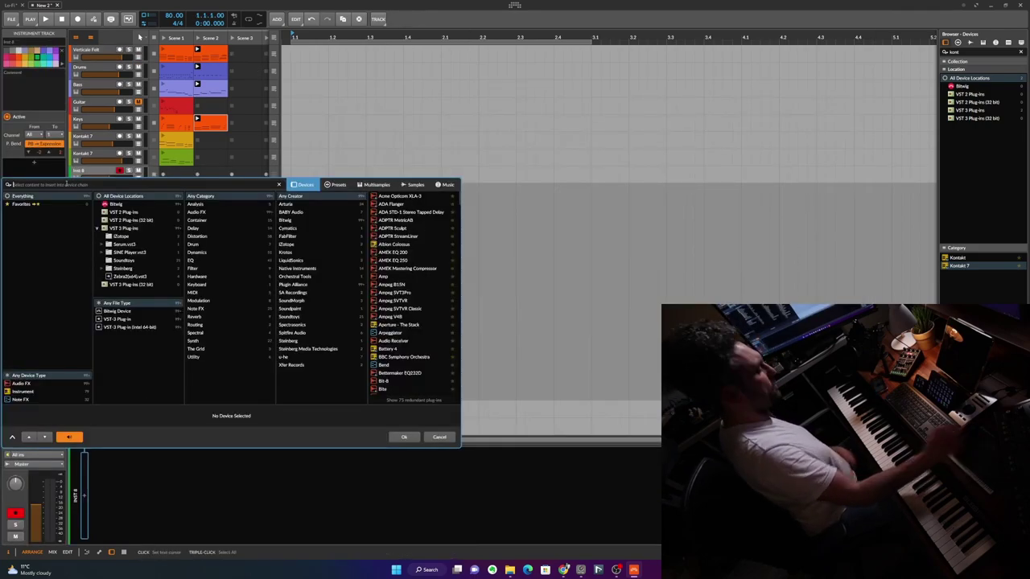
pyautogui.write('k')
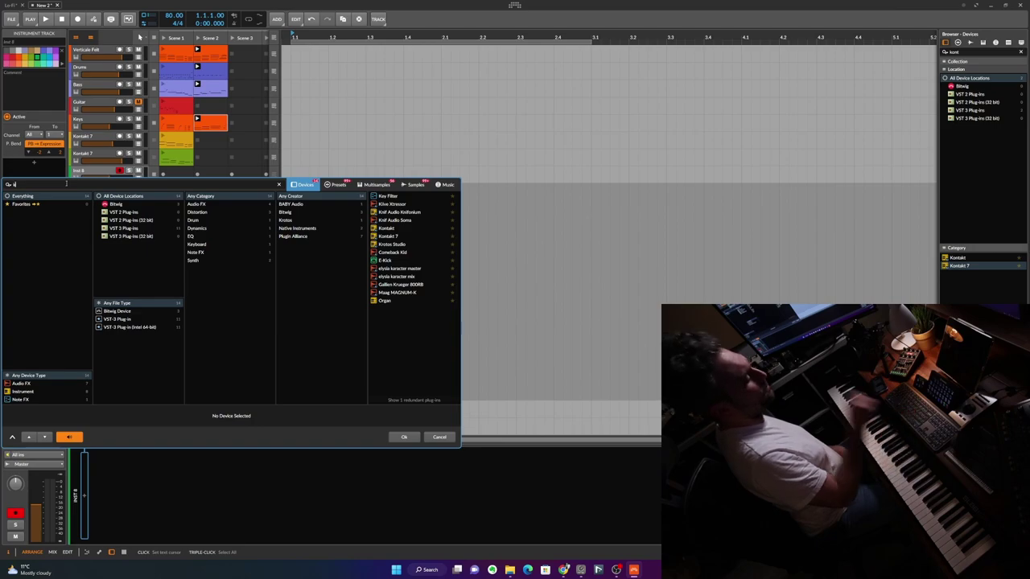
pyautogui.write('ont')
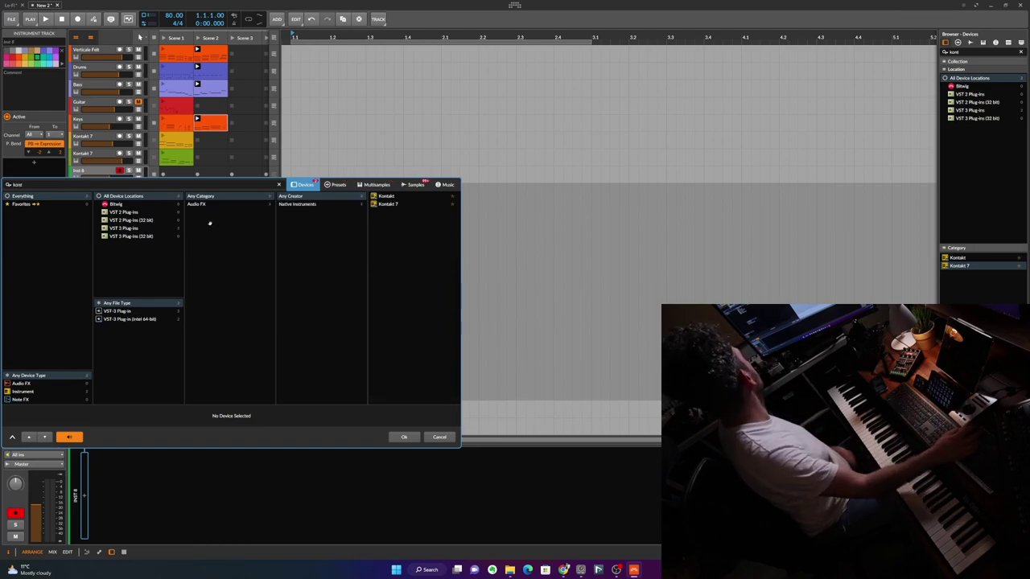
pyautogui.click(388, 203)
pyautogui.click(408, 436)
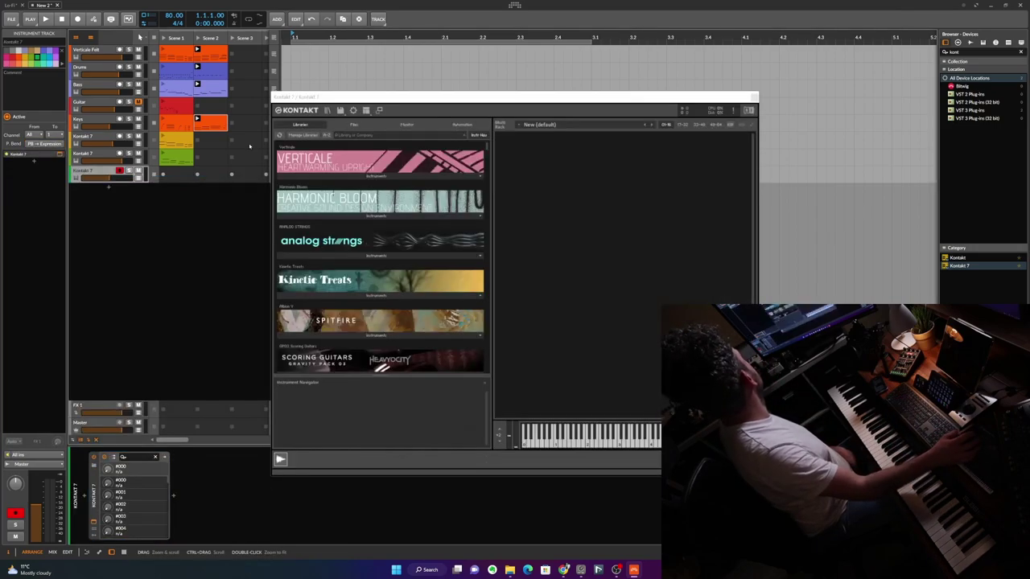
# Load the Verticale - Natural instrument in the new Kontakt 7 and raise its track volume to -2.8 dB
pyautogui.click(375, 178)
pyautogui.click(375, 178)
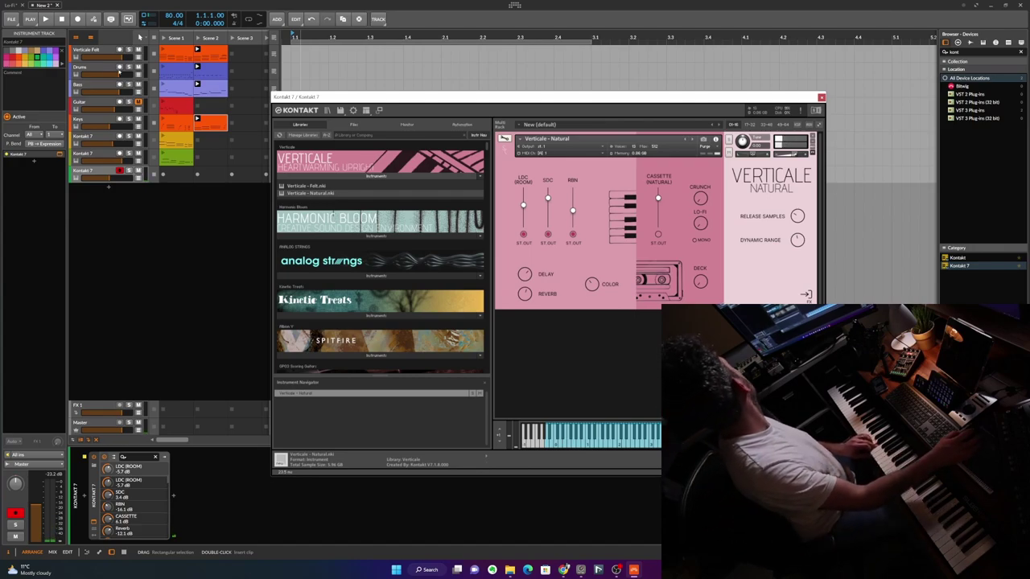
pyautogui.moveTo(109, 178); pyautogui.dragTo(120, 178)
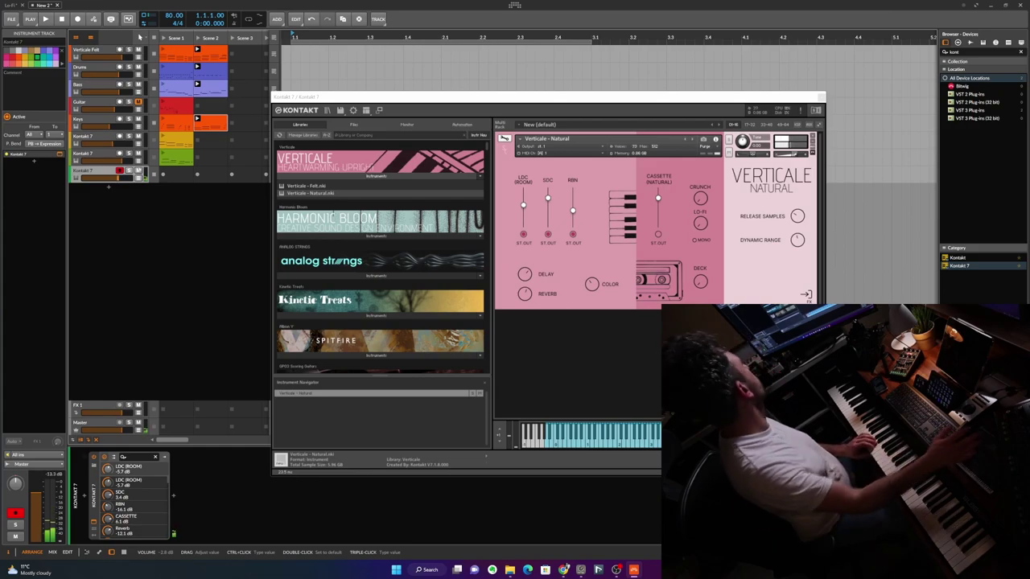
# Load the factory snapshot Nostalgia Natural, set the cassette level to 11.9 dB and adjust the Lo-Fi amount
pyautogui.click(703, 139)
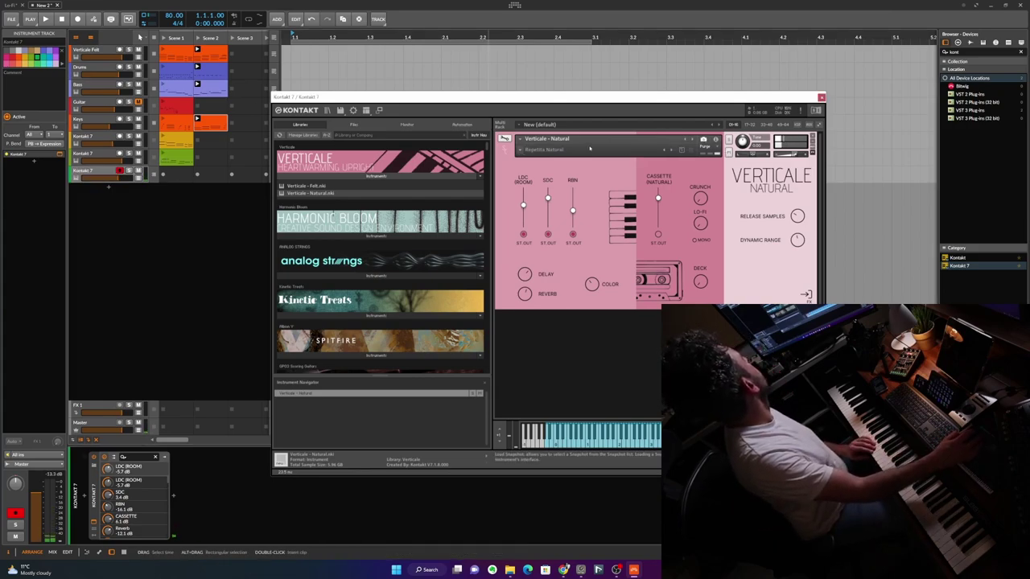
pyautogui.click(531, 150)
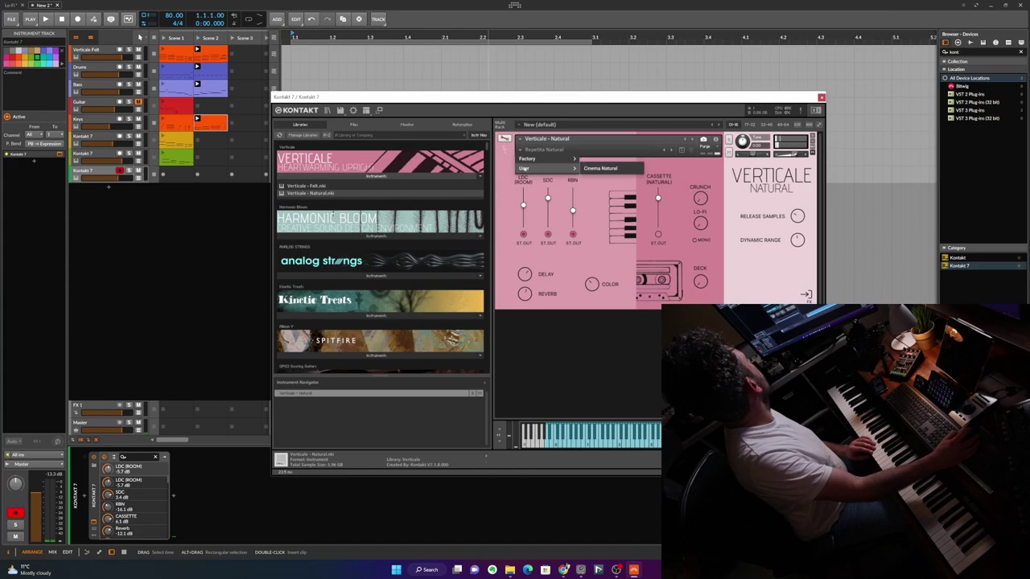
pyautogui.moveTo(526, 163)
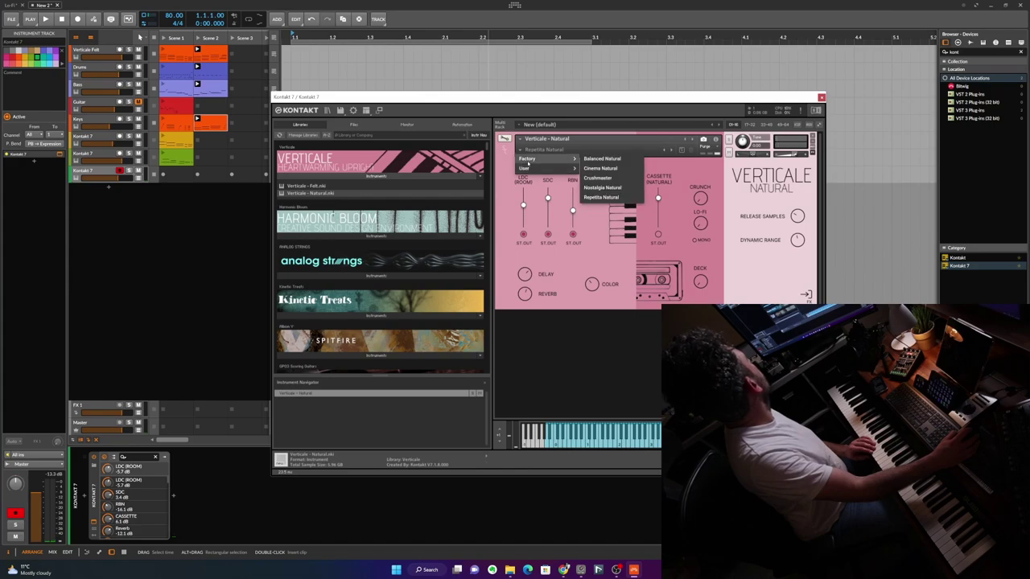
pyautogui.click(599, 187)
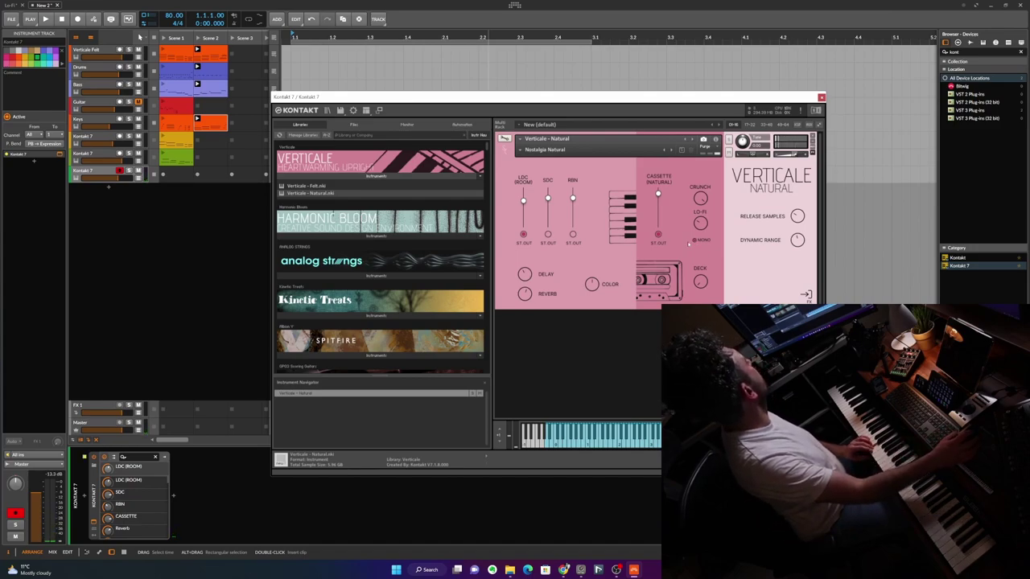
pyautogui.moveTo(659, 195); pyautogui.dragTo(659, 194)
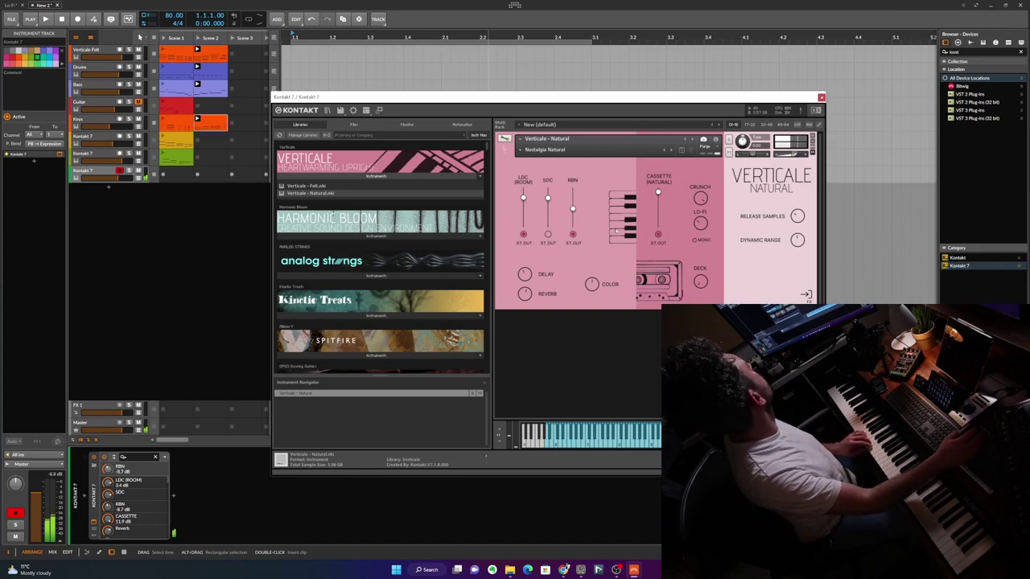
pyautogui.moveTo(700, 200); pyautogui.dragTo(700, 202)
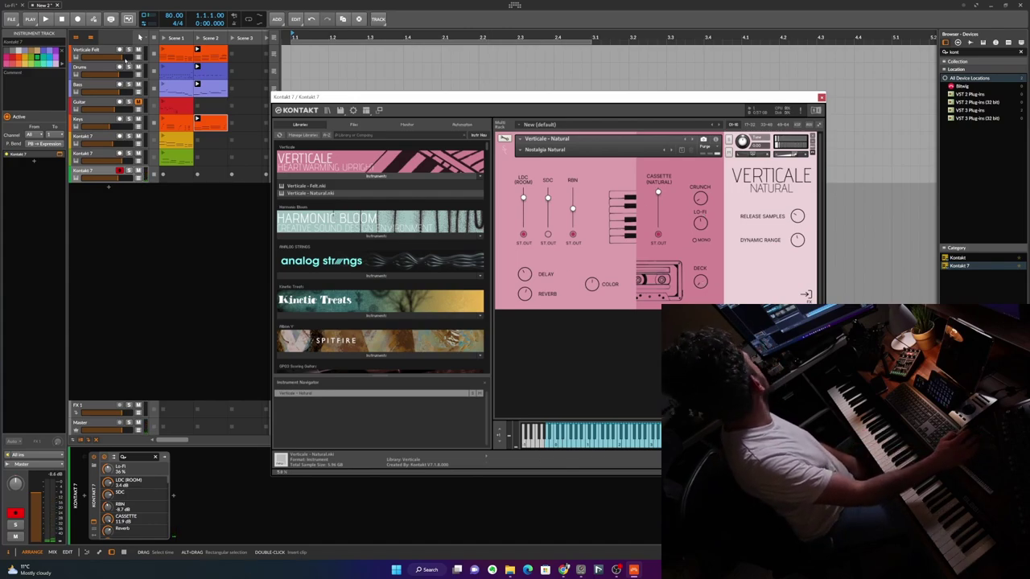
# Practise over Scene 2 playback and record a piano melody on the new Kontakt 7 track in Scene 2
pyautogui.click(198, 38)
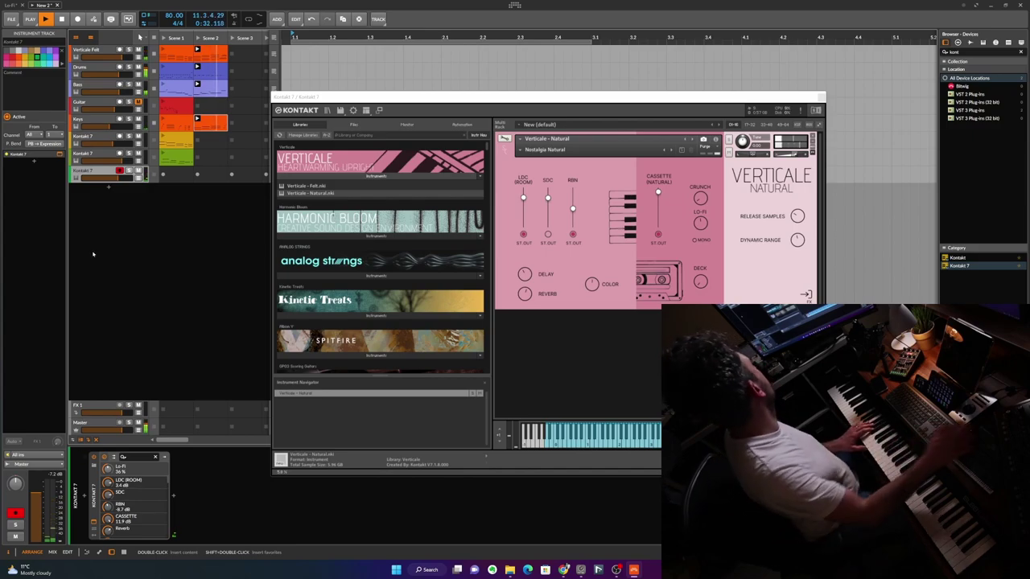
pyautogui.press('space')
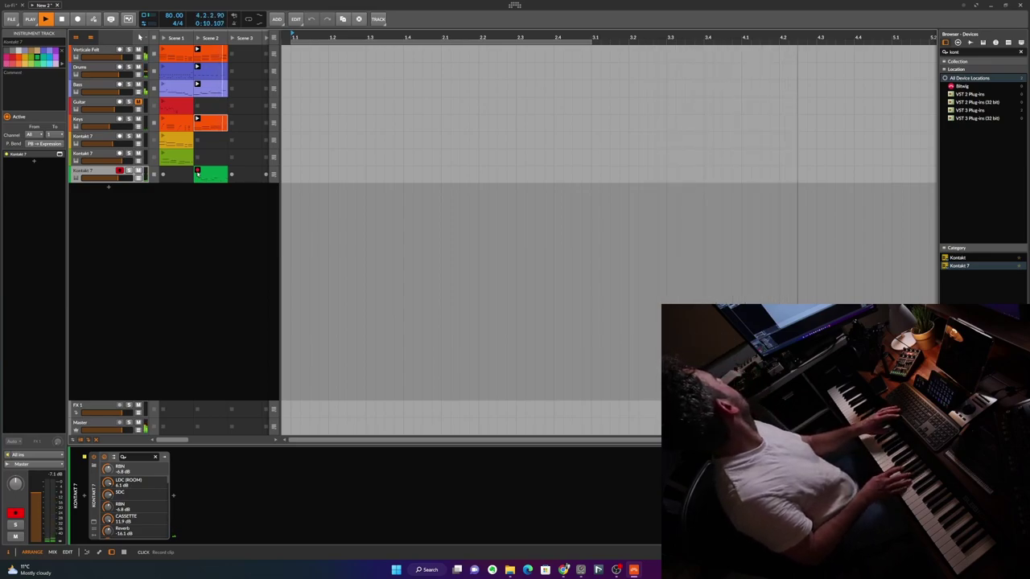
pyautogui.press('space')
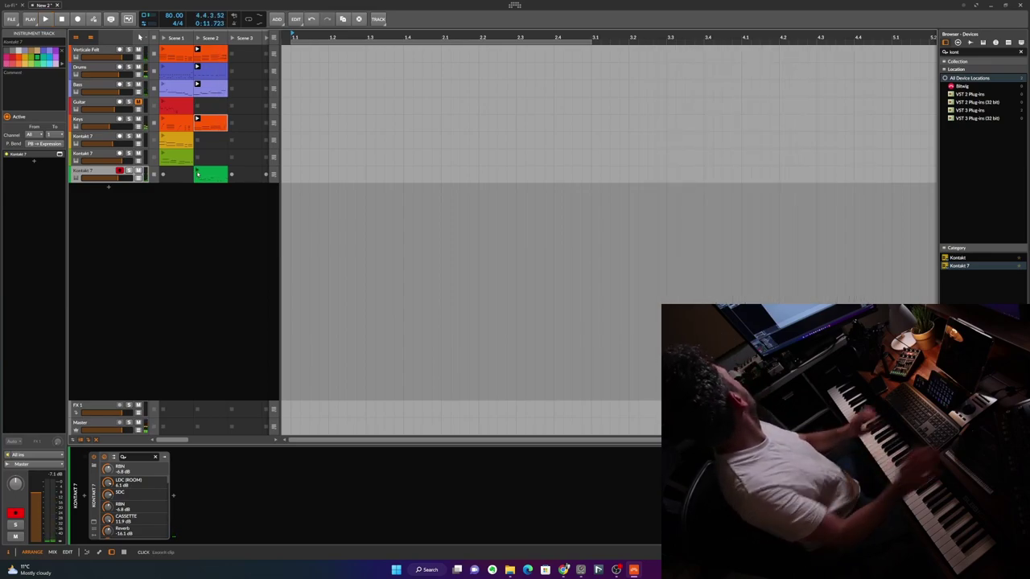
# Quantize all notes of the new Scene 2 piano clip and duplicate them one octave lower
pyautogui.doubleClick(204, 178)
pyautogui.click(395, 403)
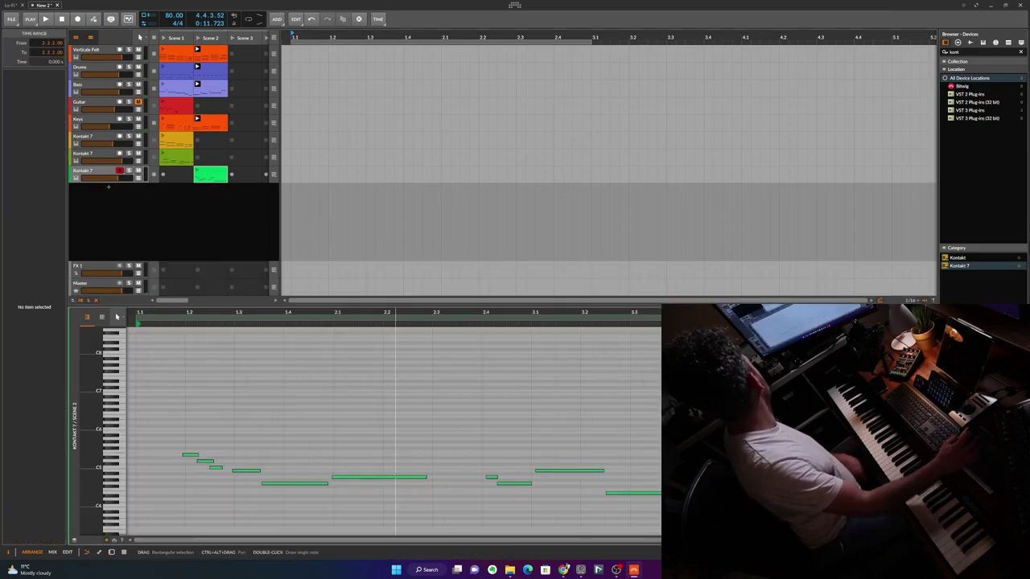
pyautogui.hotkey('ctrl', 'a')
pyautogui.press('q')
pyautogui.scroll(-1, 211, 459)
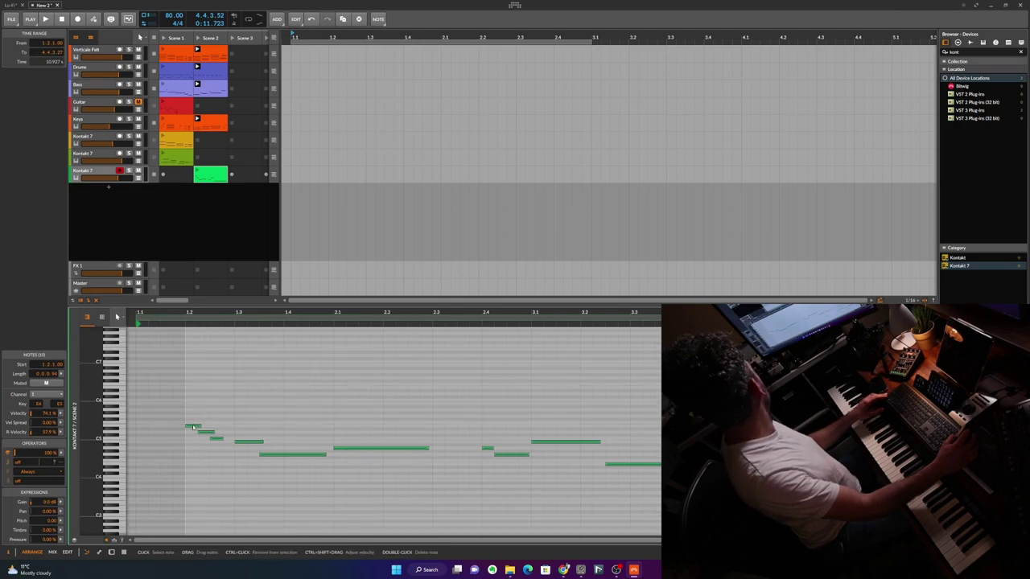
pyautogui.moveTo(193, 427); pyautogui.dragTo(195, 467)
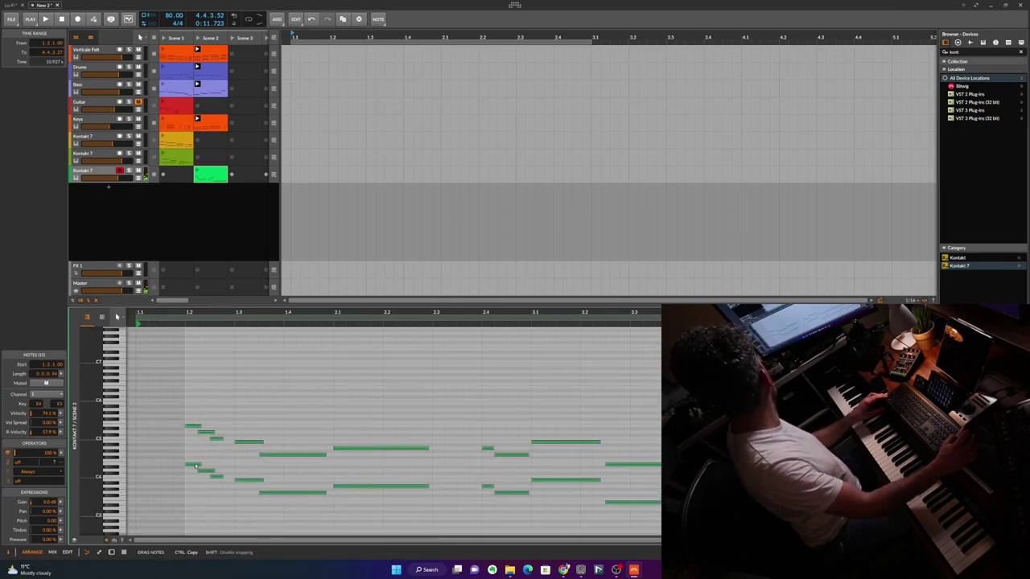
# Play Scene 2 with the doubled melody and lower the new Kontakt 7 track's volume slightly
pyautogui.click(197, 40)
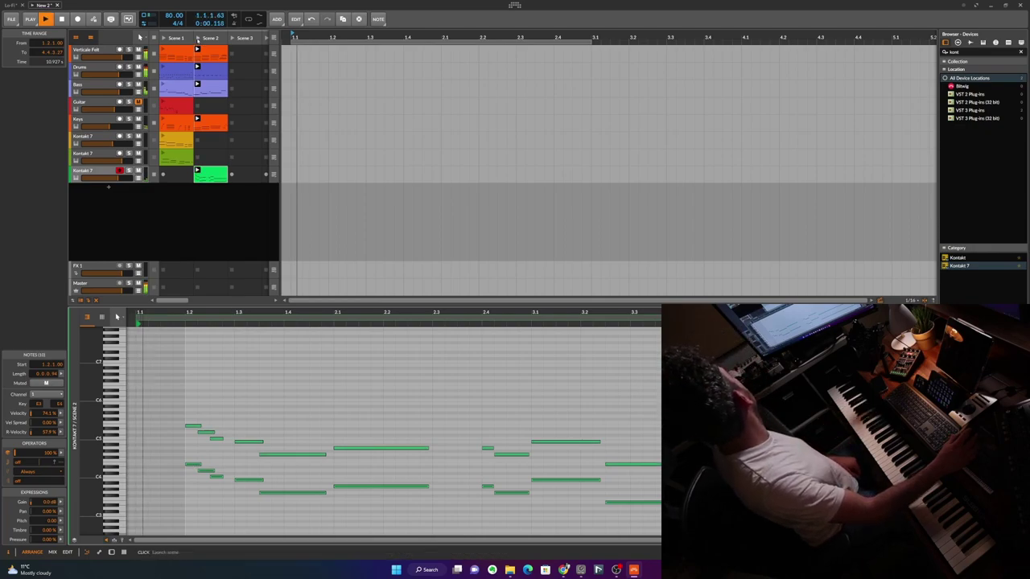
pyautogui.click(473, 400)
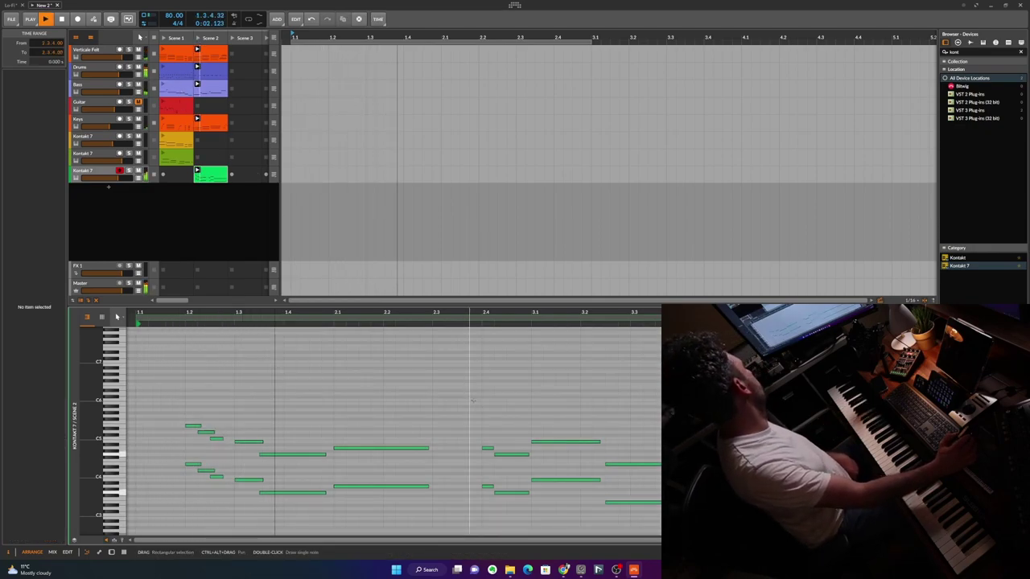
pyautogui.moveTo(119, 178); pyautogui.dragTo(117, 178)
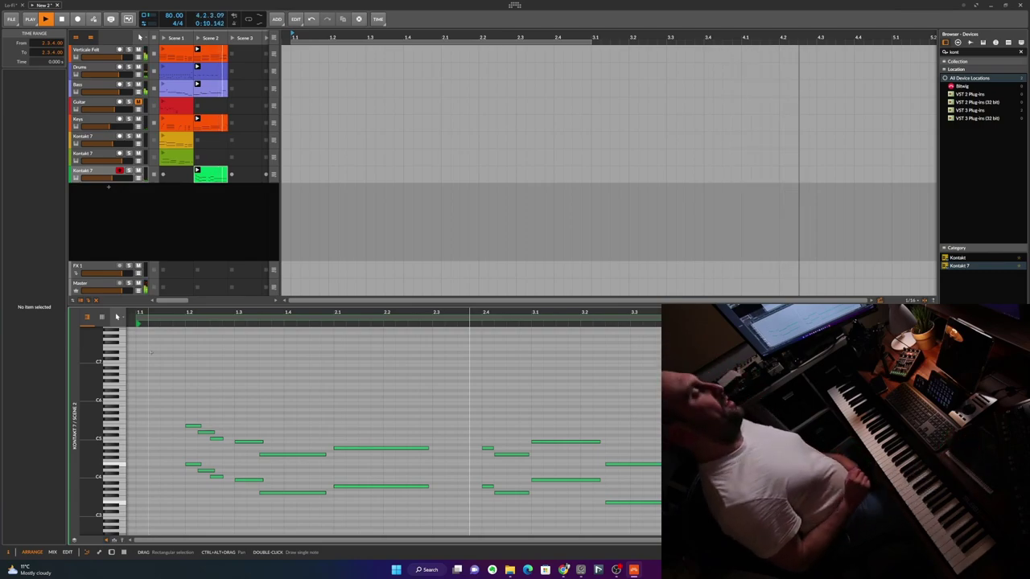
pyautogui.press('space')
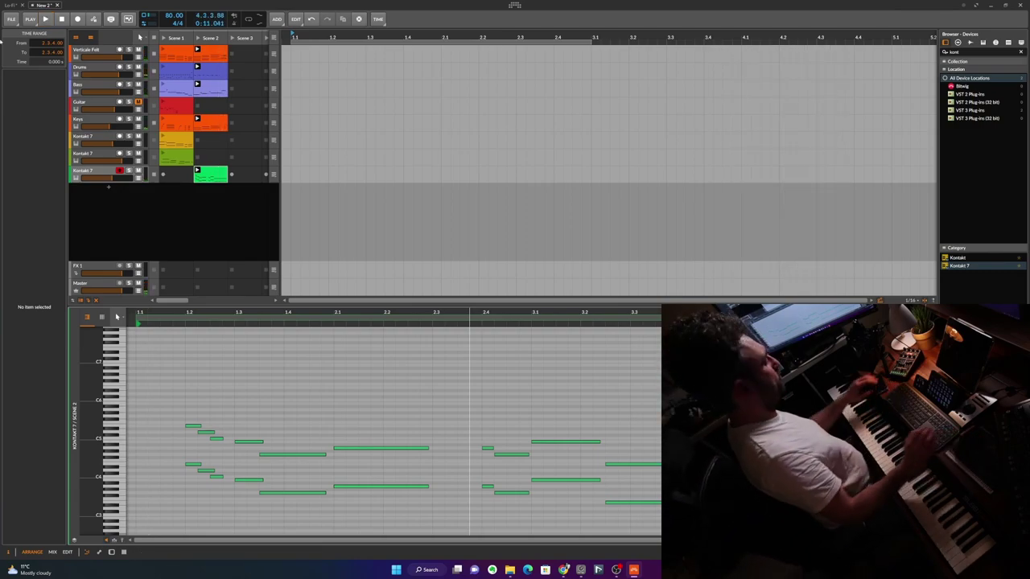
# Play through Scene 1, stop playback and save the project
pyautogui.click(164, 45)
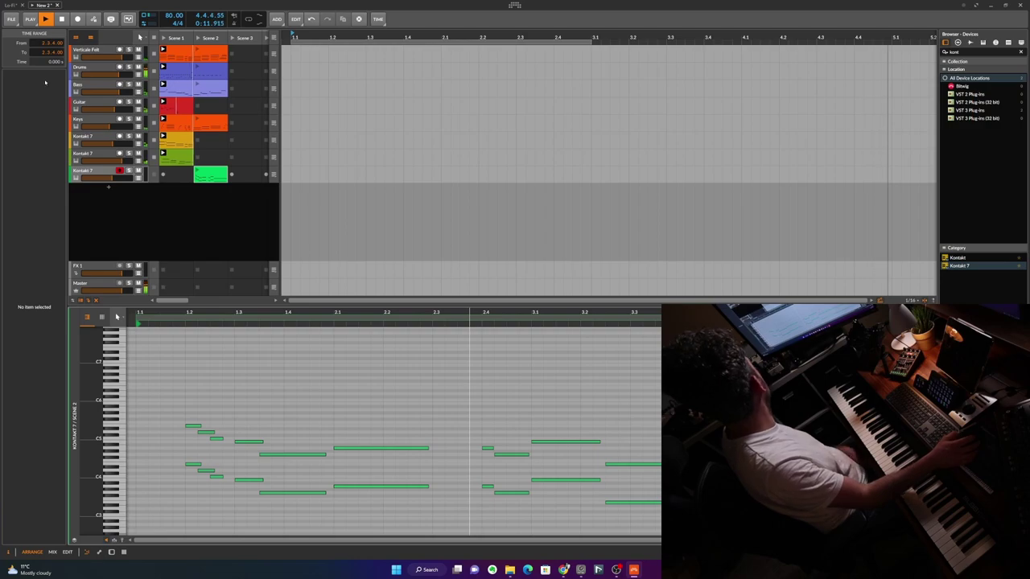
pyautogui.press('space')
pyautogui.hotkey('ctrl', 's')
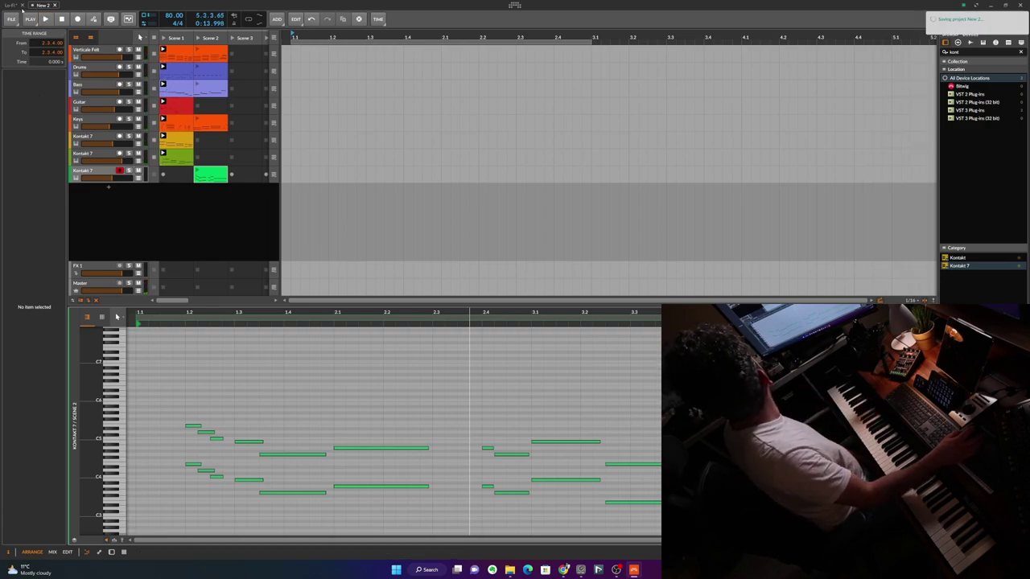
# Insert the TAIP tape plug-in ahead of the Peak Limiter on the Master track
pyautogui.click(103, 283)
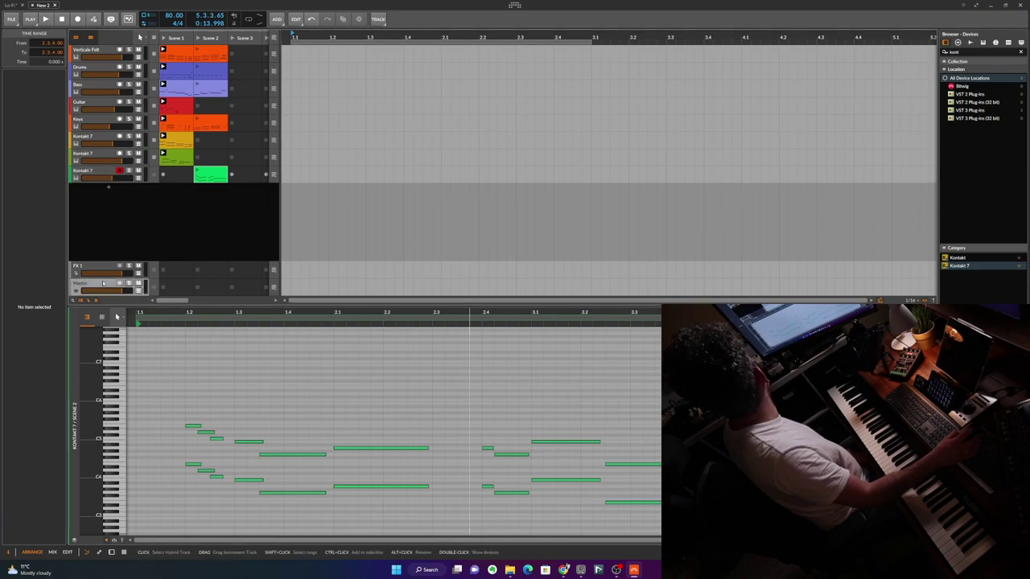
pyautogui.doubleClick(103, 284)
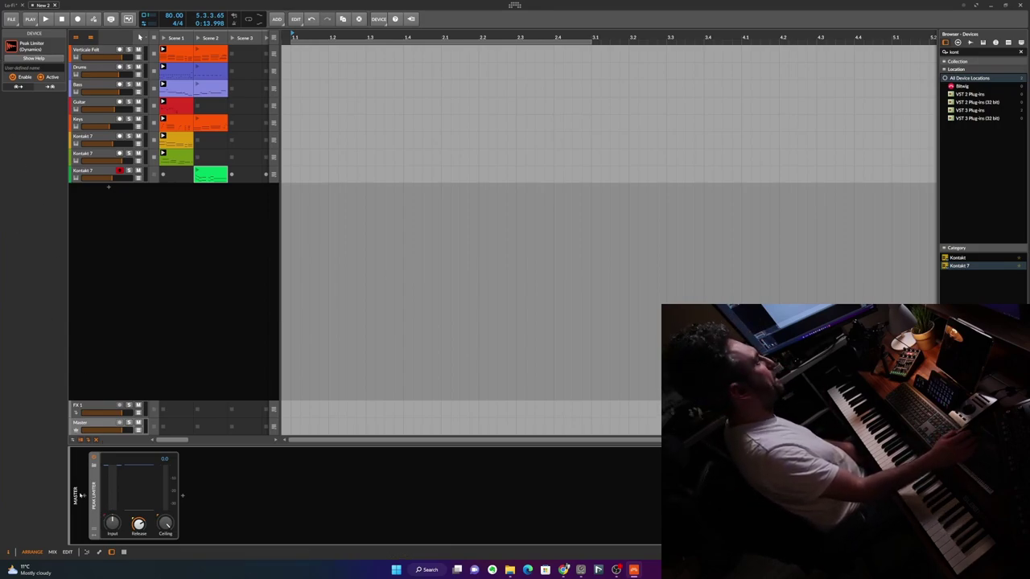
pyautogui.click(85, 495)
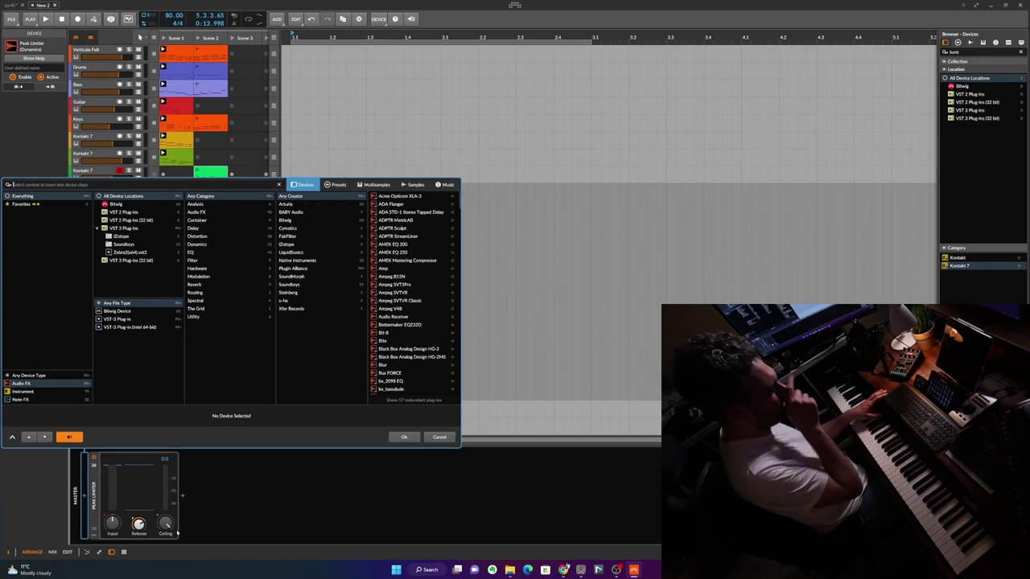
pyautogui.write('ta')
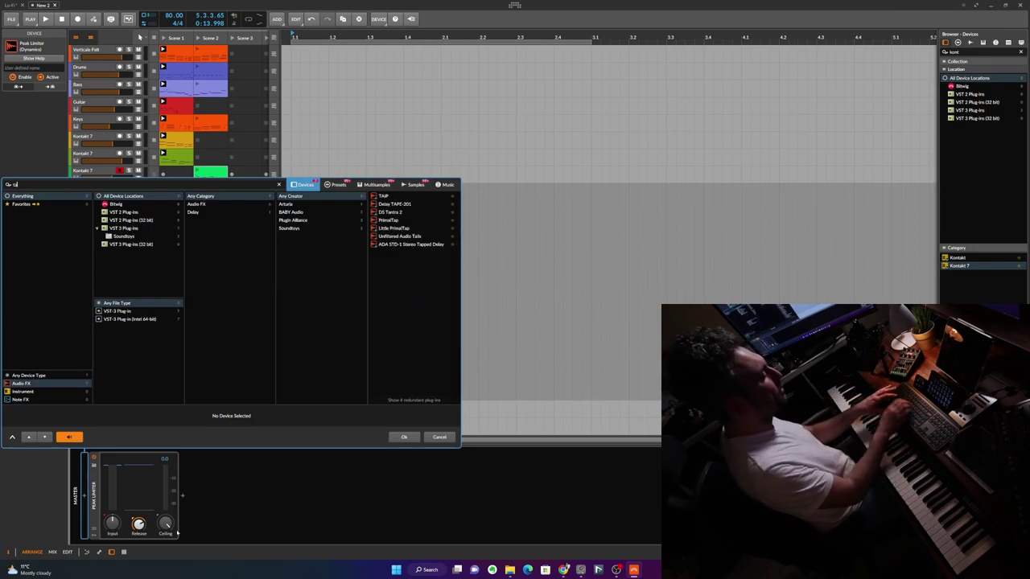
pyautogui.write('ip')
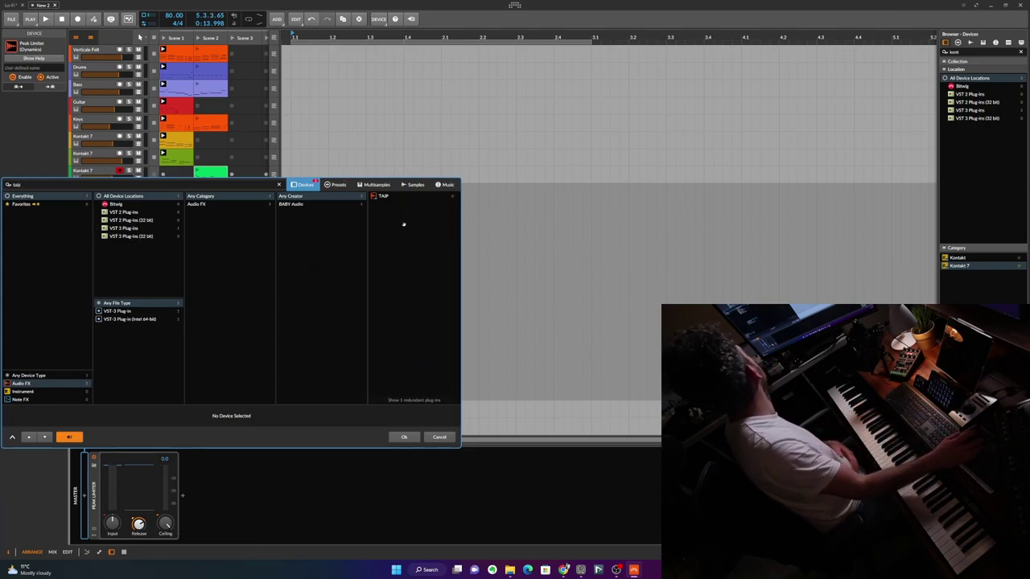
pyautogui.doubleClick(394, 198)
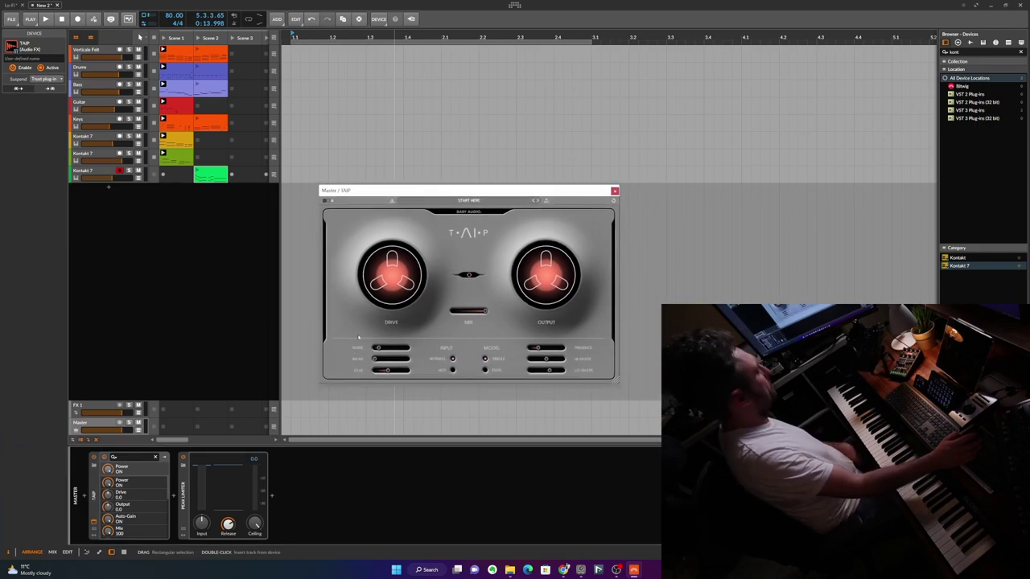
# While Scene 1 plays, set TAIP's Drive to 2.1, raise Wear to about the middle and set Hi-Shape to 24
pyautogui.click(165, 38)
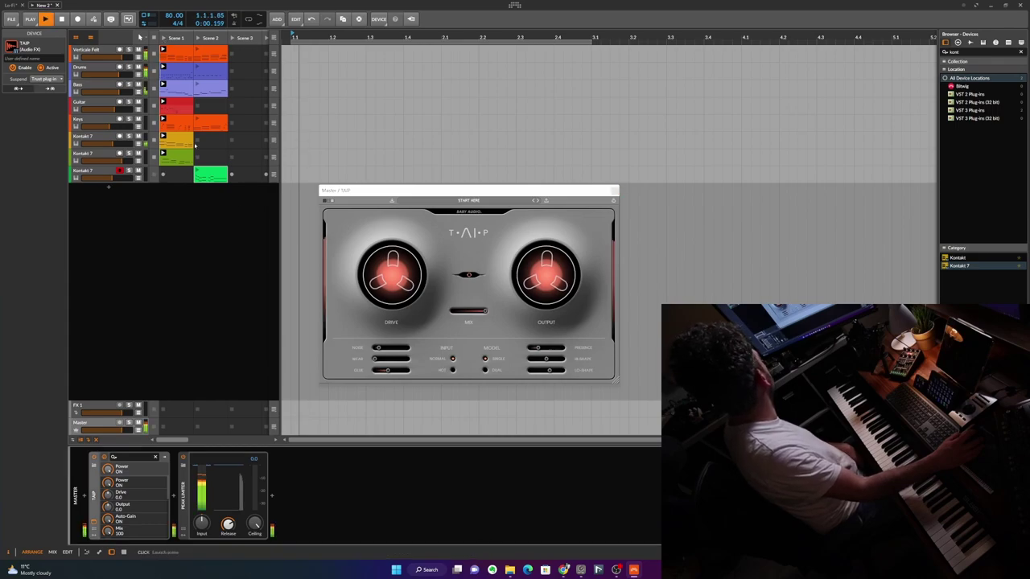
pyautogui.moveTo(390, 264); pyautogui.dragTo(396, 289)
pyautogui.click(544, 286)
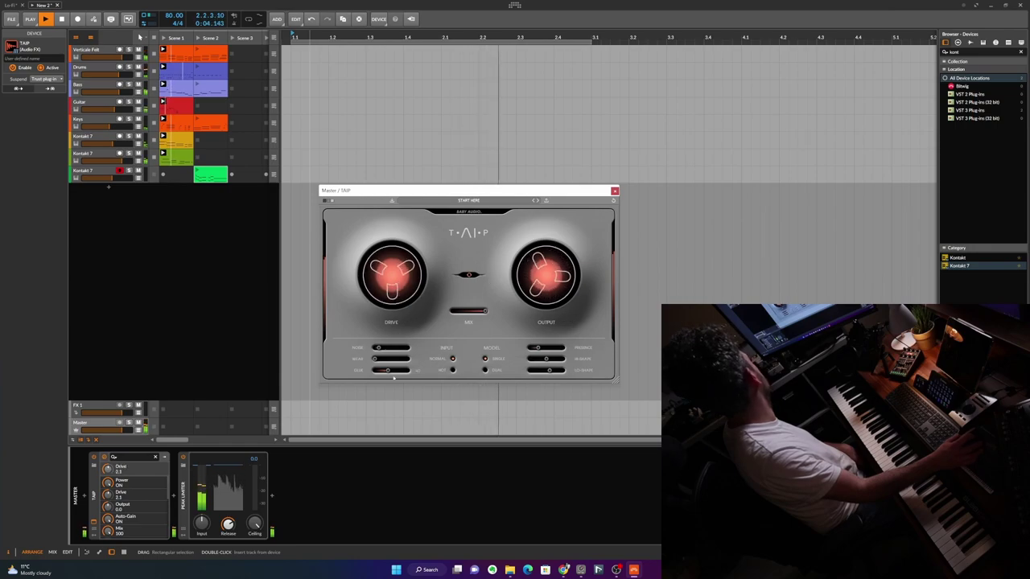
pyautogui.moveTo(374, 360); pyautogui.dragTo(395, 359)
pyautogui.moveTo(546, 359); pyautogui.dragTo(552, 359)
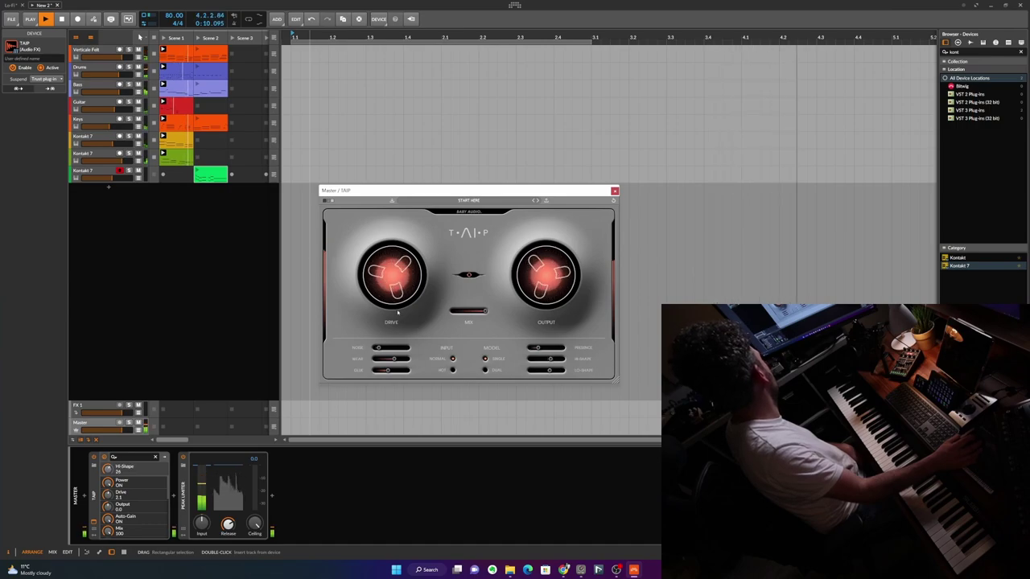
# Set TAIP's Wear to 53, load its factory preset Lo-Fi Beats On Taip and close the plug-in window
pyautogui.moveTo(394, 304)
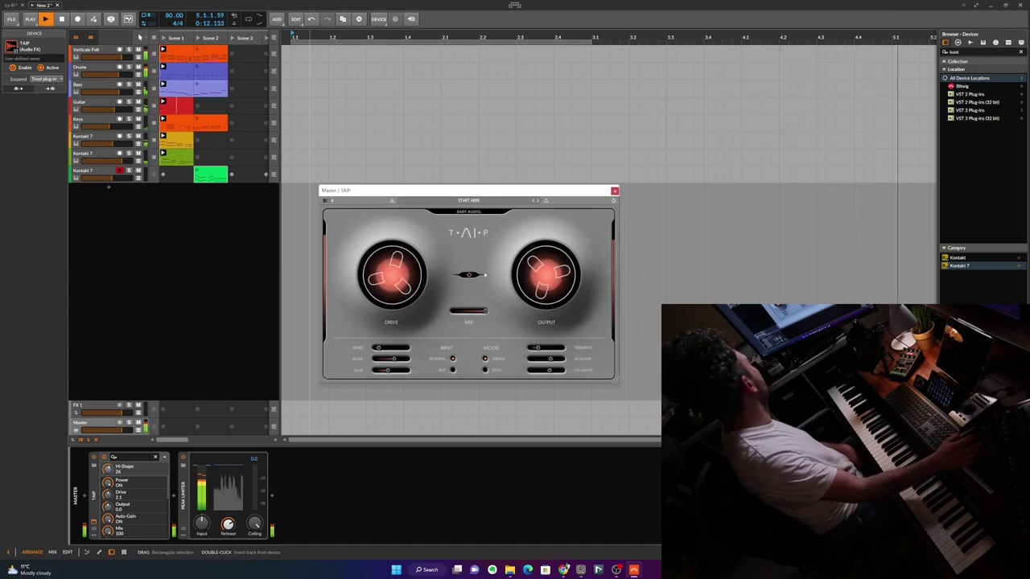
pyautogui.moveTo(485, 311); pyautogui.dragTo(475, 311)
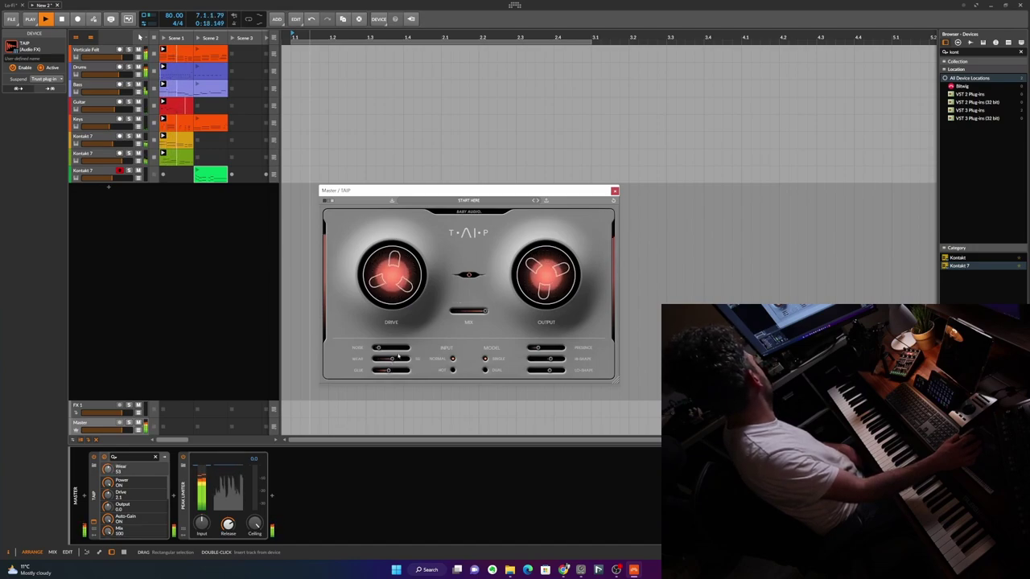
pyautogui.click(465, 201)
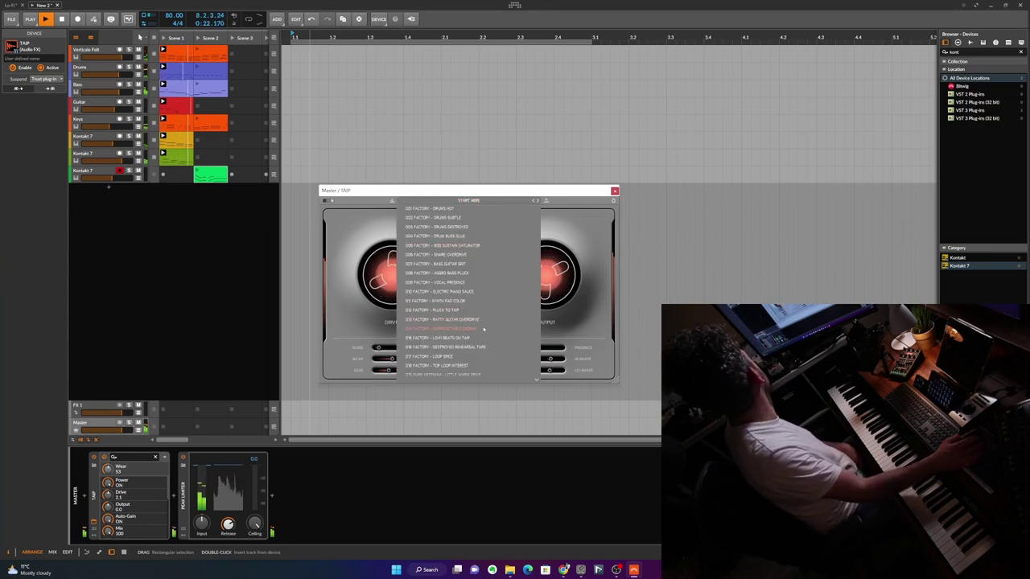
pyautogui.click(475, 338)
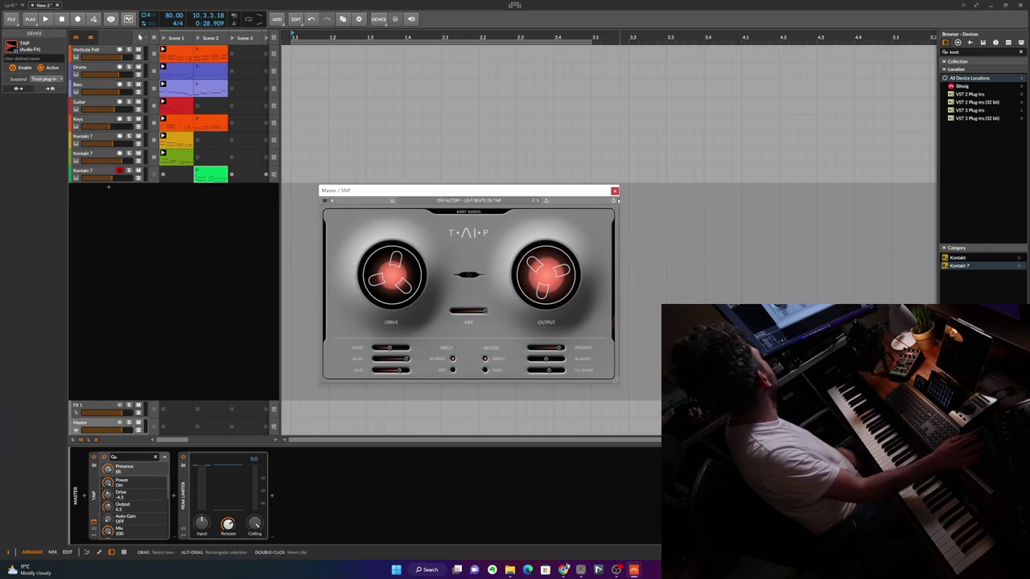
pyautogui.click(614, 191)
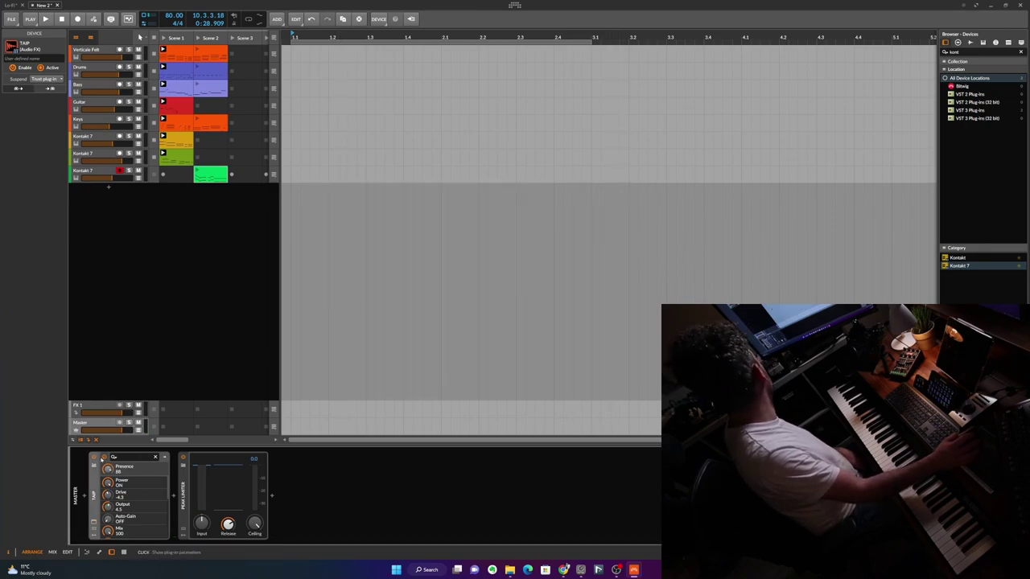
# Disable TAIP and insert the Cymatics Origin plug-in between it and the Peak Limiter on the Master track
pyautogui.click(172, 497)
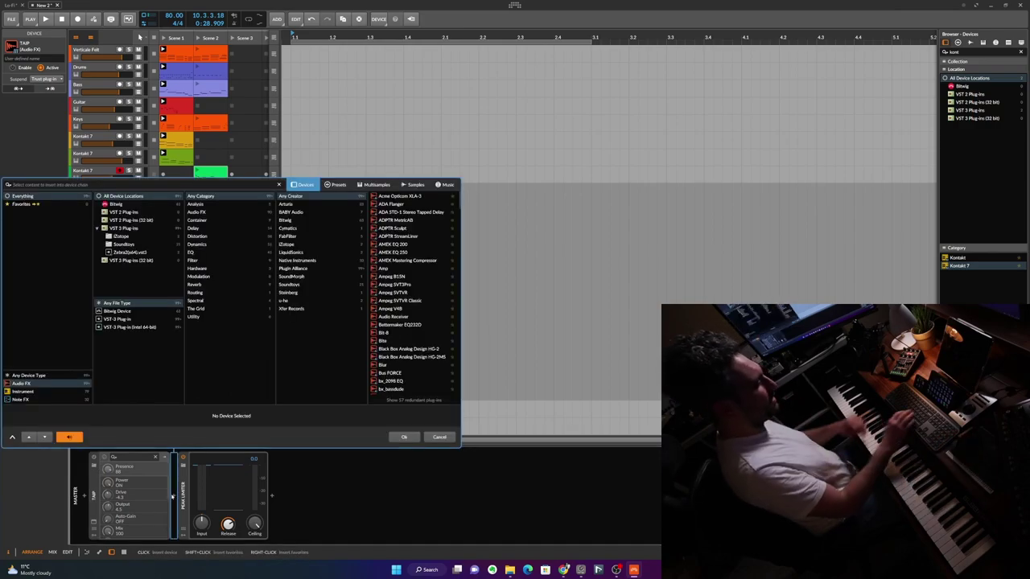
pyautogui.write('progoin')
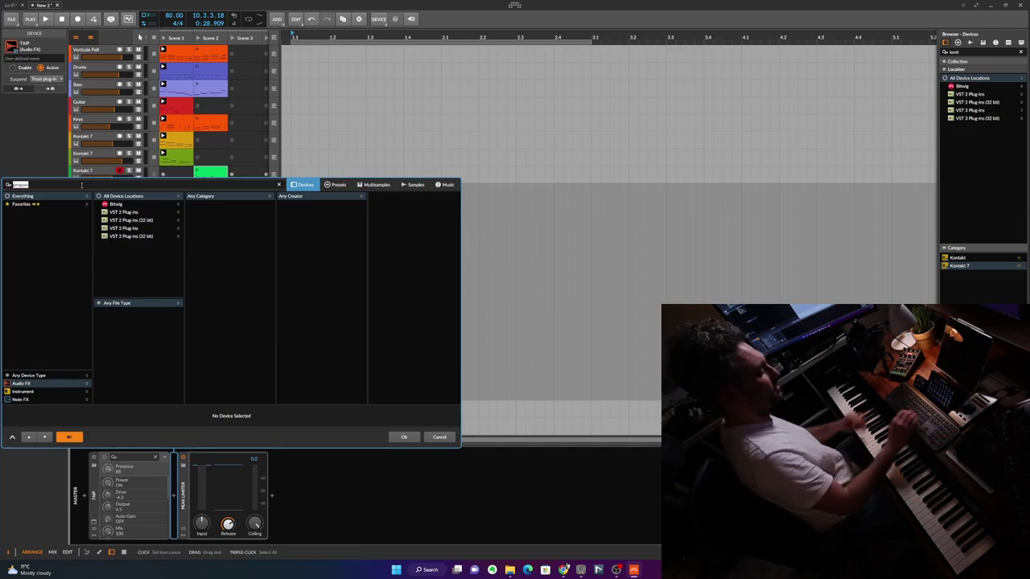
pyautogui.write('origin')
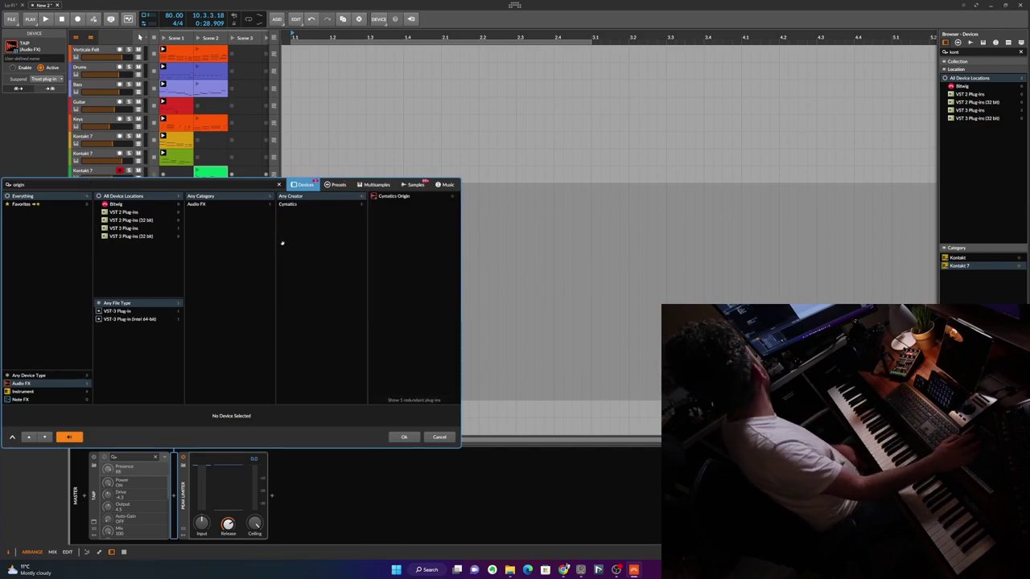
pyautogui.press('Down')
pyautogui.press('Return')
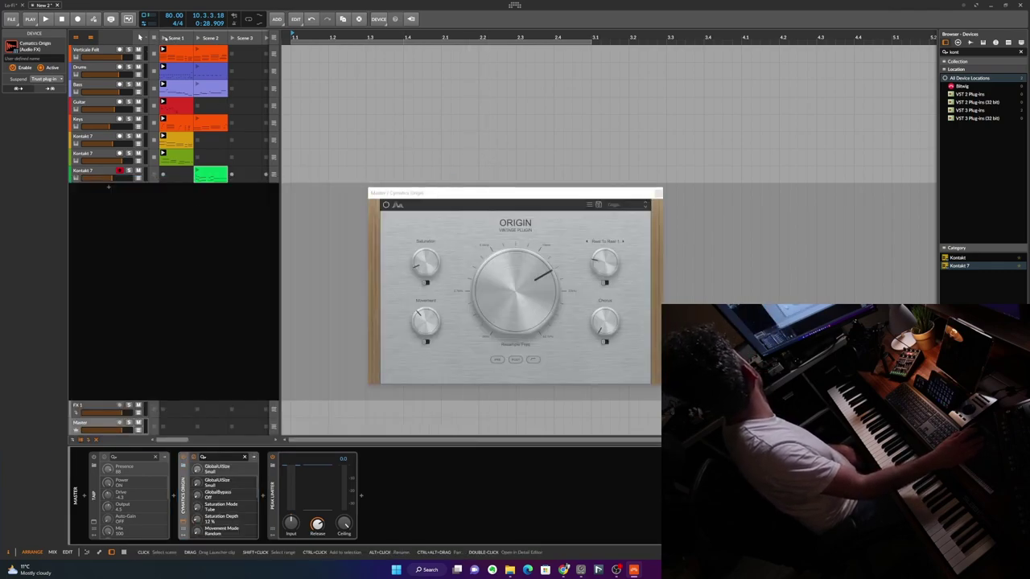
# Play Scene 1 through Origin, then bypass the plug-in to compare and stop playback
pyautogui.press('space')
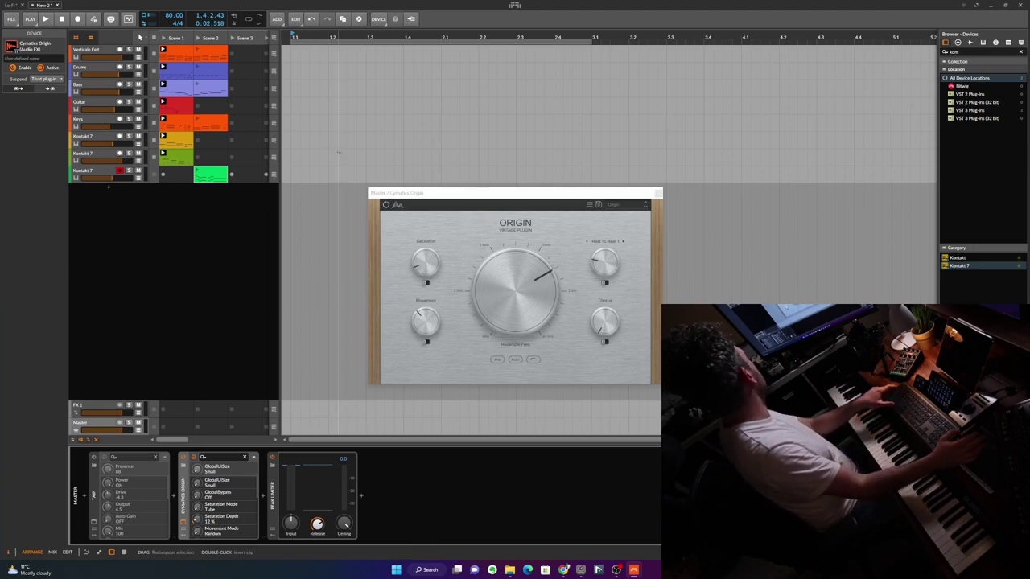
pyautogui.press('space')
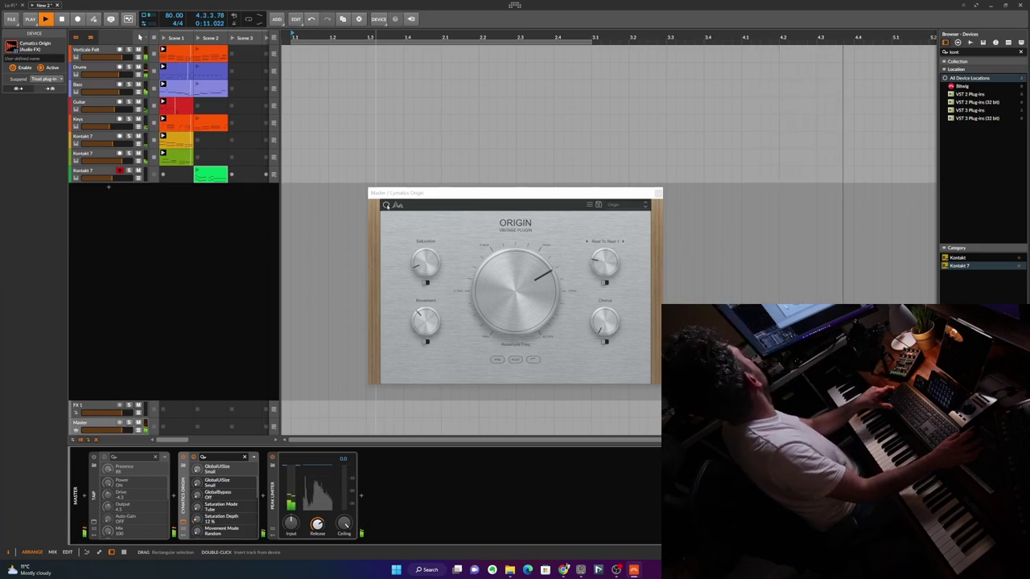
pyautogui.click(387, 206)
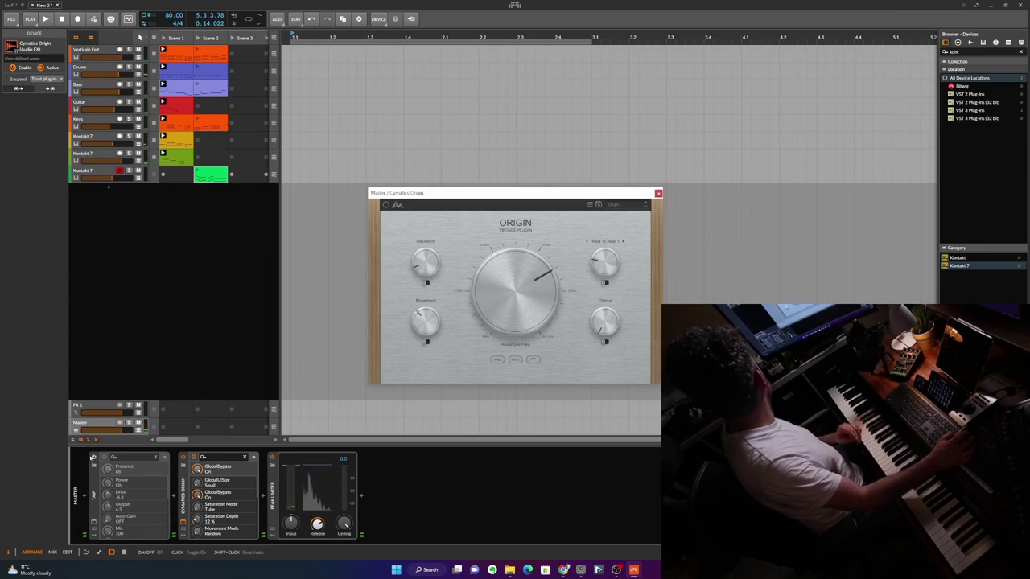
# Re-enable TAIP on the Master track and load its preset Lofi Your Beat
pyautogui.click(93, 457)
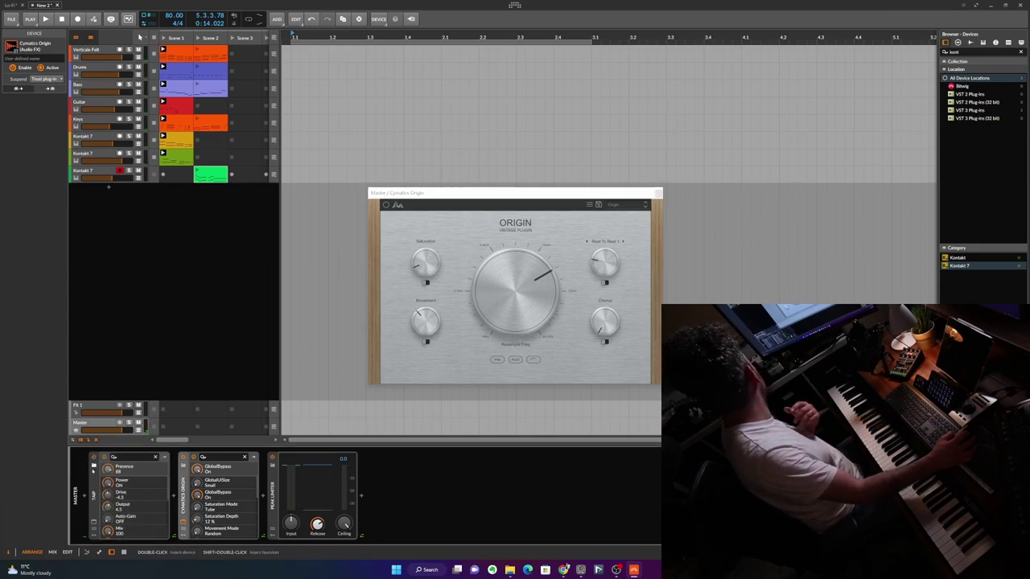
pyautogui.click(92, 457)
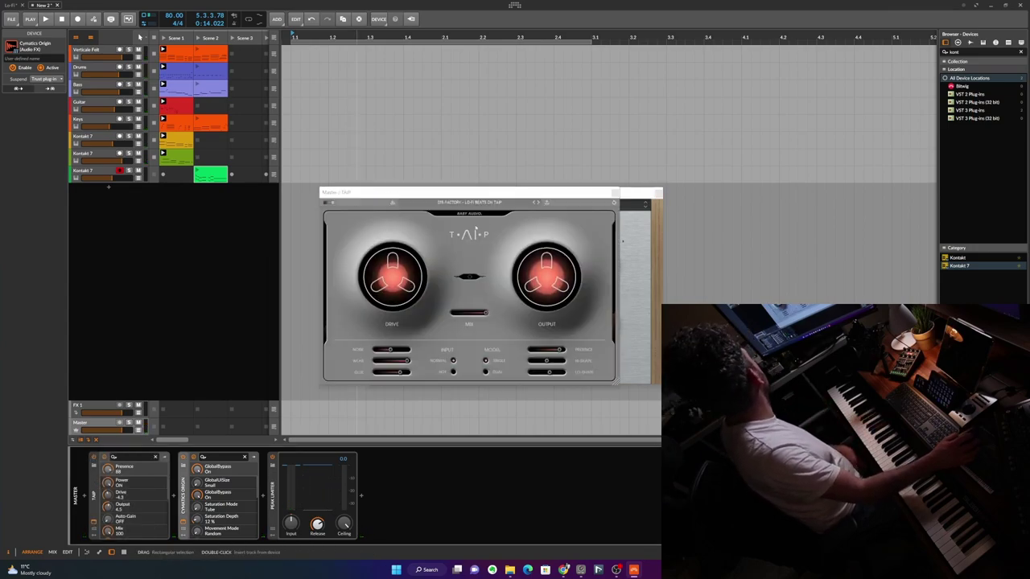
pyautogui.click(472, 204)
pyautogui.scroll(-8, 456, 331)
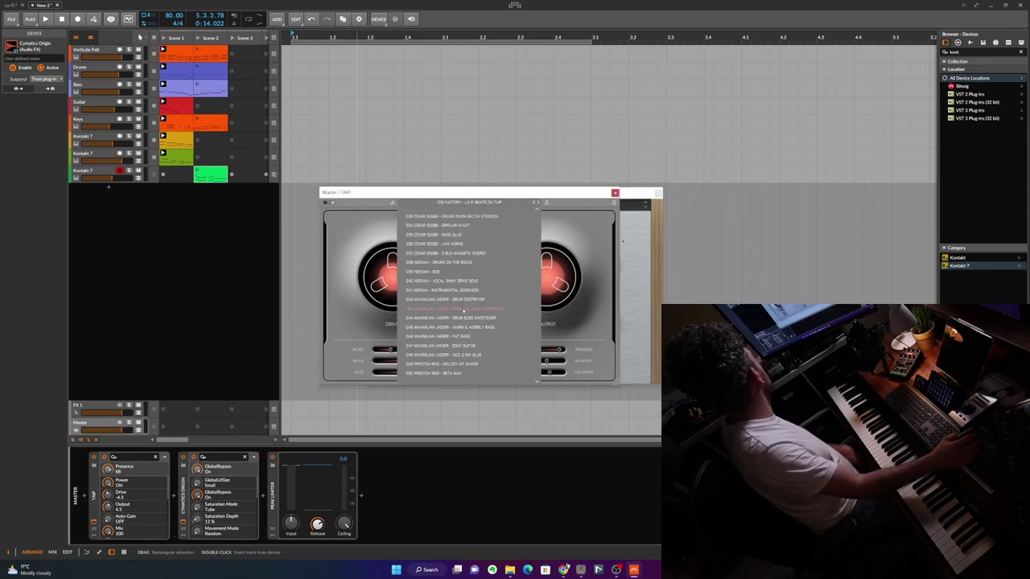
pyautogui.scroll(-5, 474, 332)
pyautogui.click(478, 342)
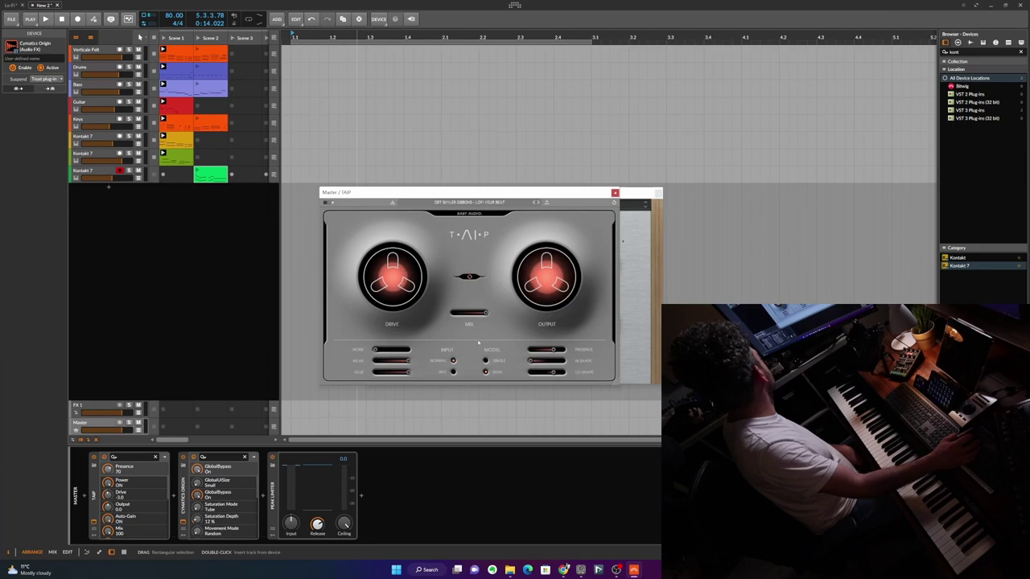
# While Scene 1 plays, set TAIP's Lo-Shape to 43 and Presence to 64, moving its window aside
pyautogui.press('space')
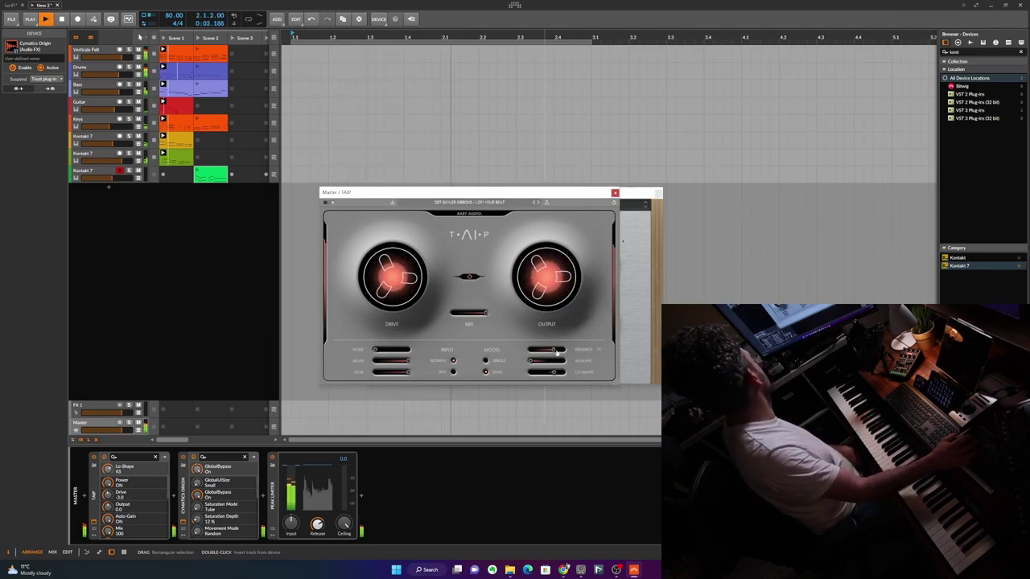
pyautogui.moveTo(556, 352); pyautogui.dragTo(553, 354)
pyautogui.moveTo(551, 197); pyautogui.dragTo(589, 234)
# Compare the playing beat with Origin engaged and bypassed, leave it bypassed and close its window
pyautogui.click(386, 204)
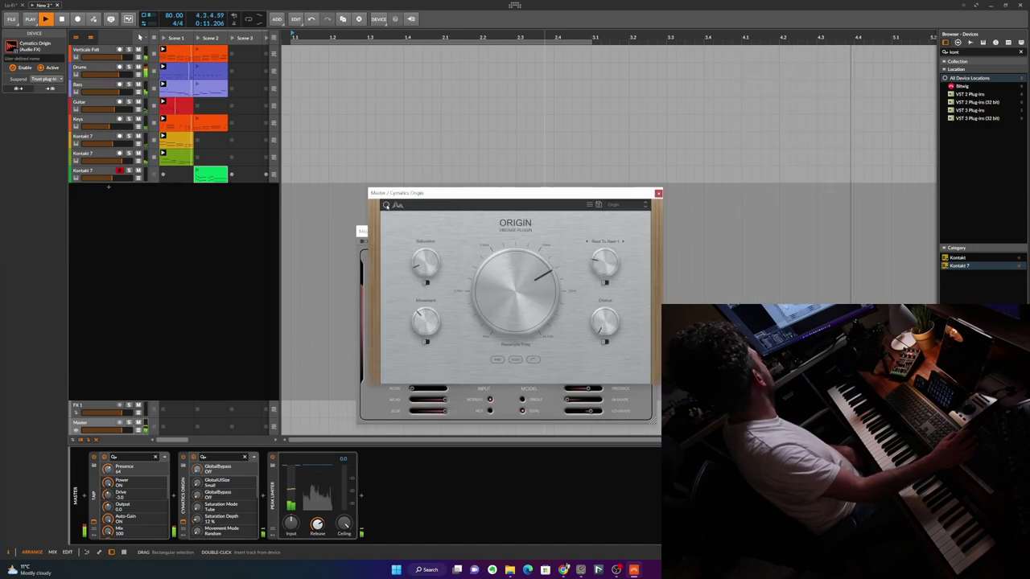
pyautogui.click(387, 206)
pyautogui.click(425, 276)
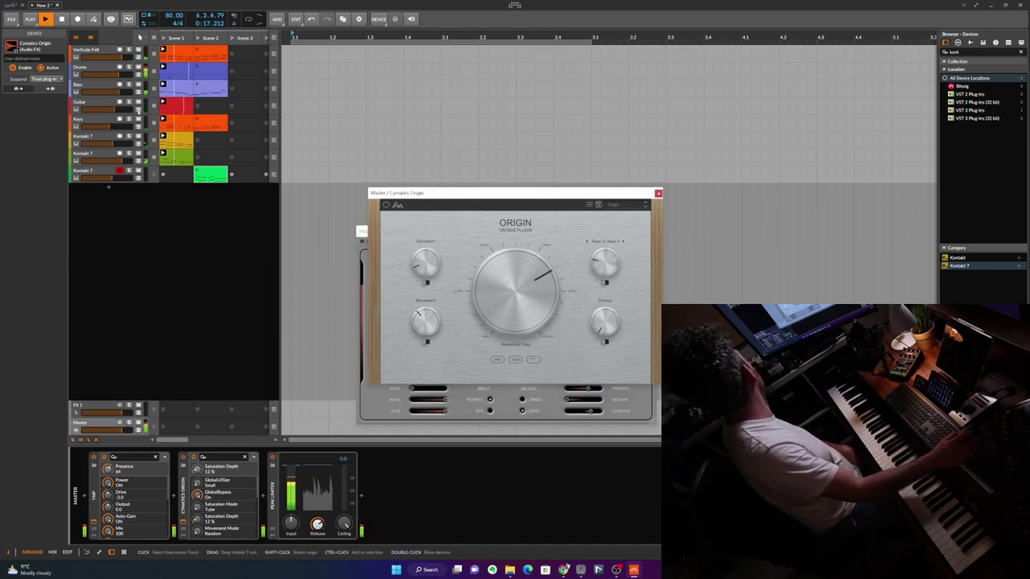
pyautogui.moveTo(515, 194); pyautogui.dragTo(811, 209)
pyautogui.click(954, 210)
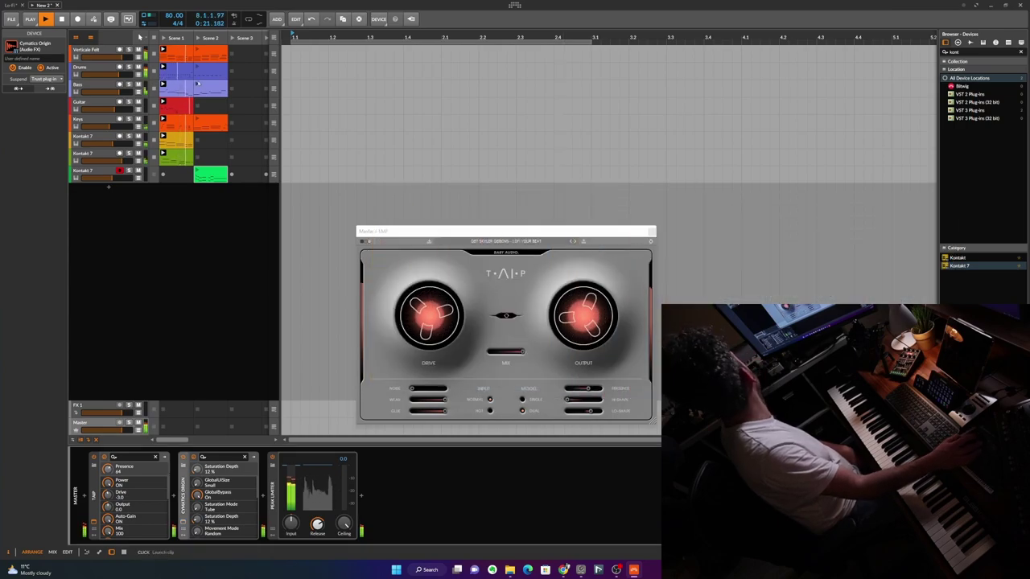
# In the Drums track's Kontakt kit, set Macro 2 to 22.7 %, Macro 3 to 50.7 % and Macro 5 to 1.5 %, and launch Scene 2
pyautogui.click(100, 65)
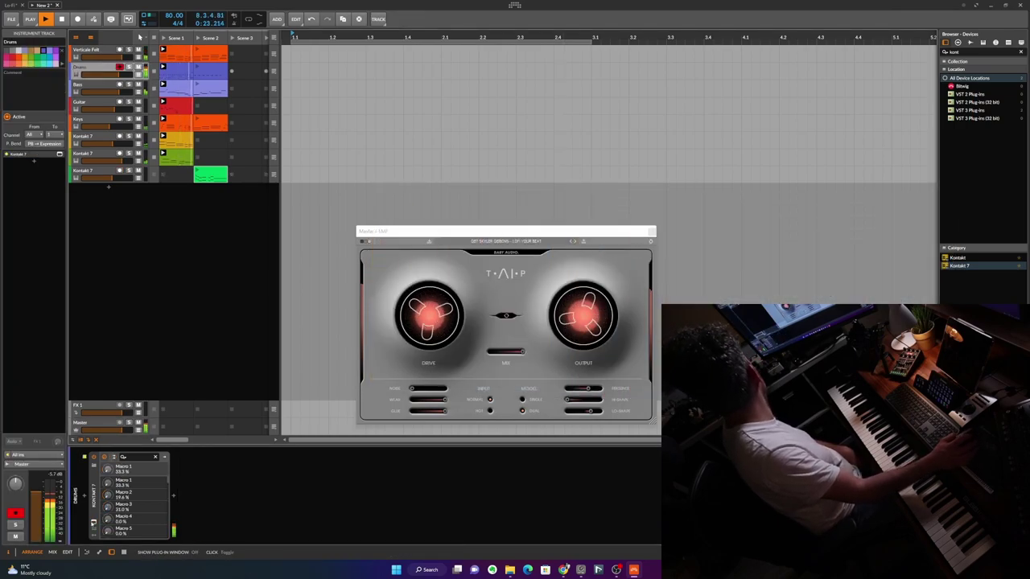
pyautogui.click(93, 523)
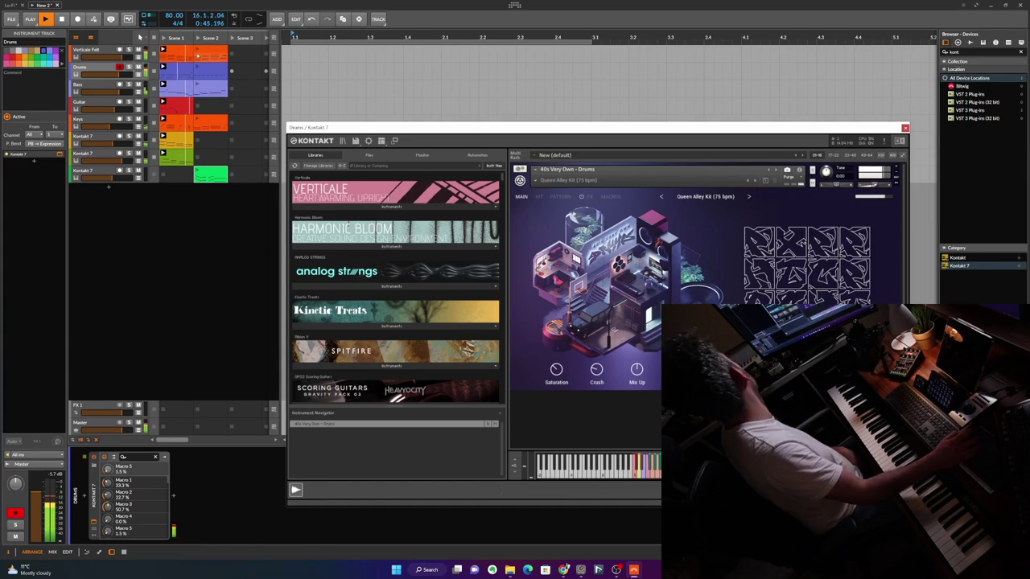
pyautogui.click(197, 38)
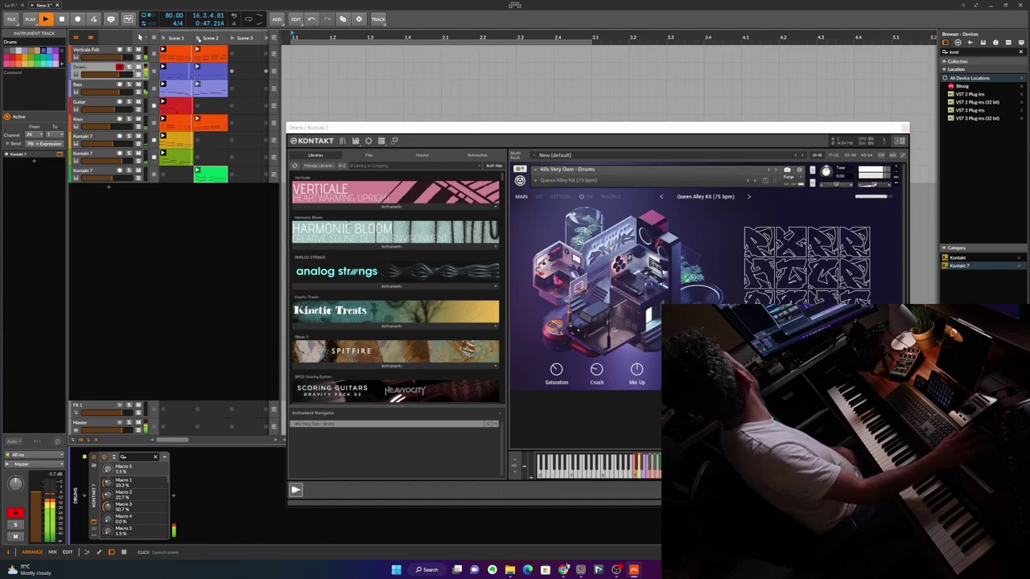
pyautogui.moveTo(827, 130); pyautogui.dragTo(772, 75)
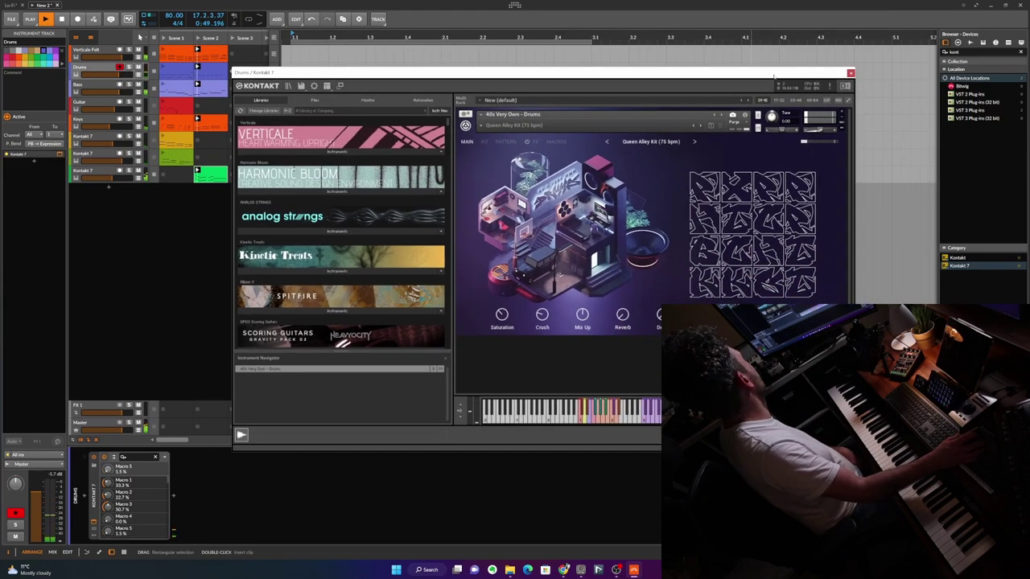
pyautogui.click(851, 73)
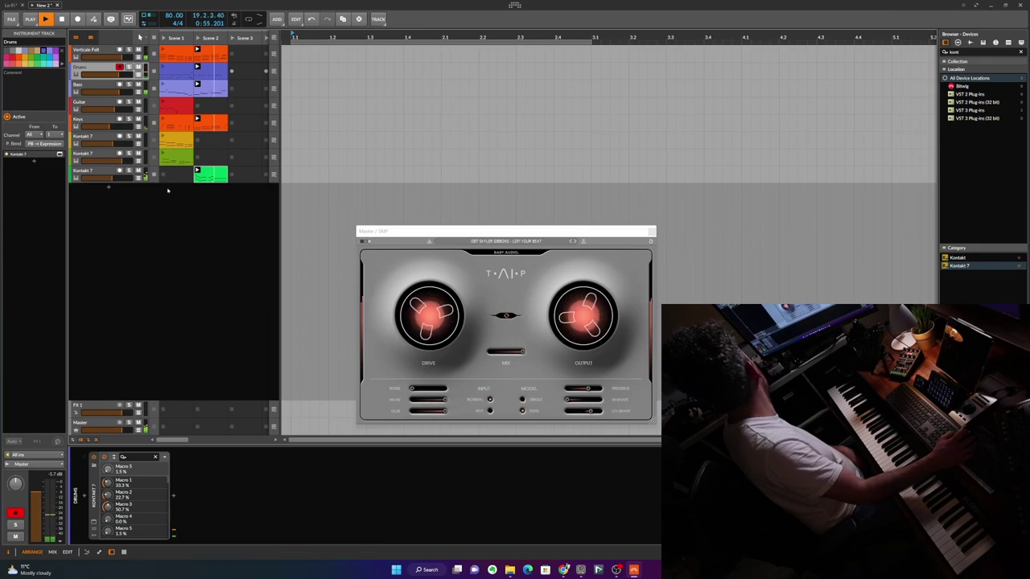
# On the Master track, disable TAIP, set Origin's Saturation Depth to 22 % and bypass Origin
pyautogui.click(84, 422)
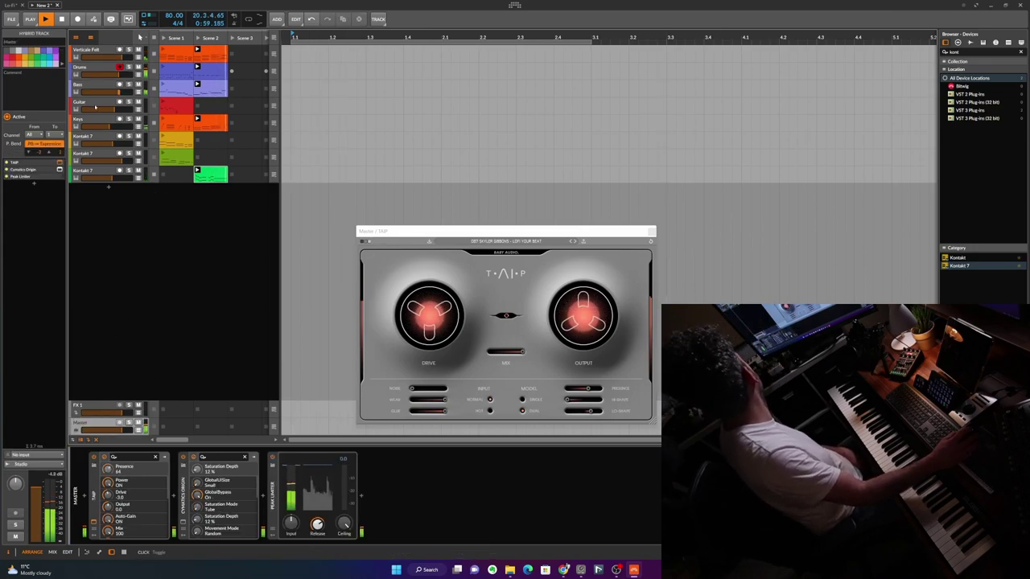
pyautogui.click(93, 457)
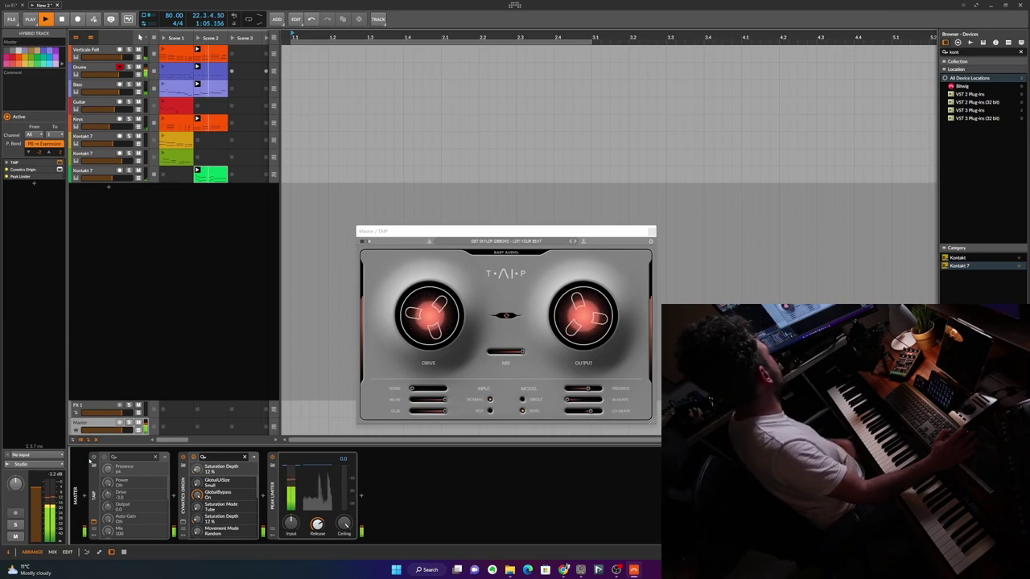
pyautogui.click(183, 457)
pyautogui.click(183, 457)
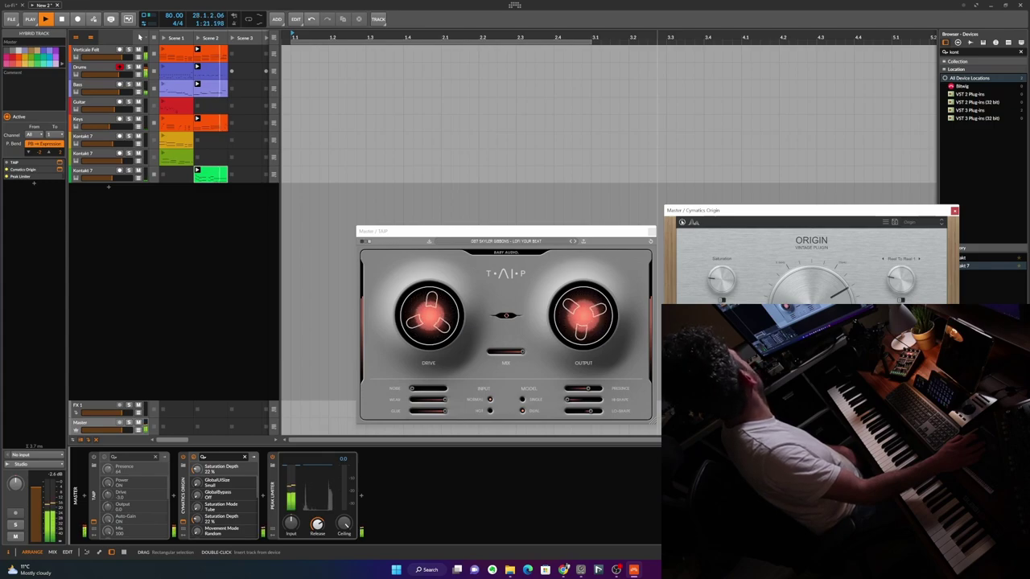
pyautogui.click(682, 223)
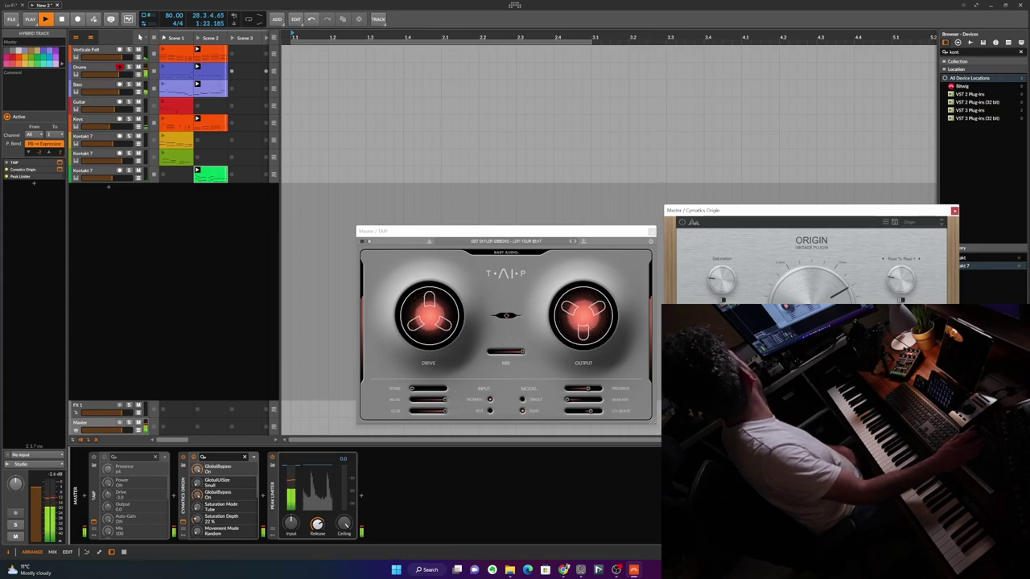
# Audition Scene 1 with the Guitar track muted and unmuted, stop playback and close both Master plug-in windows
pyautogui.click(163, 37)
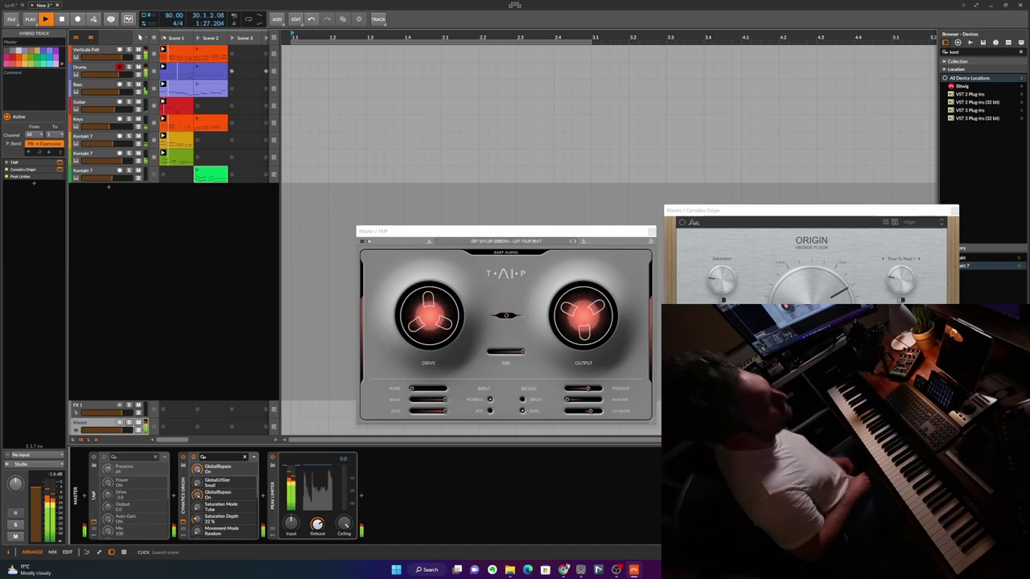
pyautogui.click(138, 102)
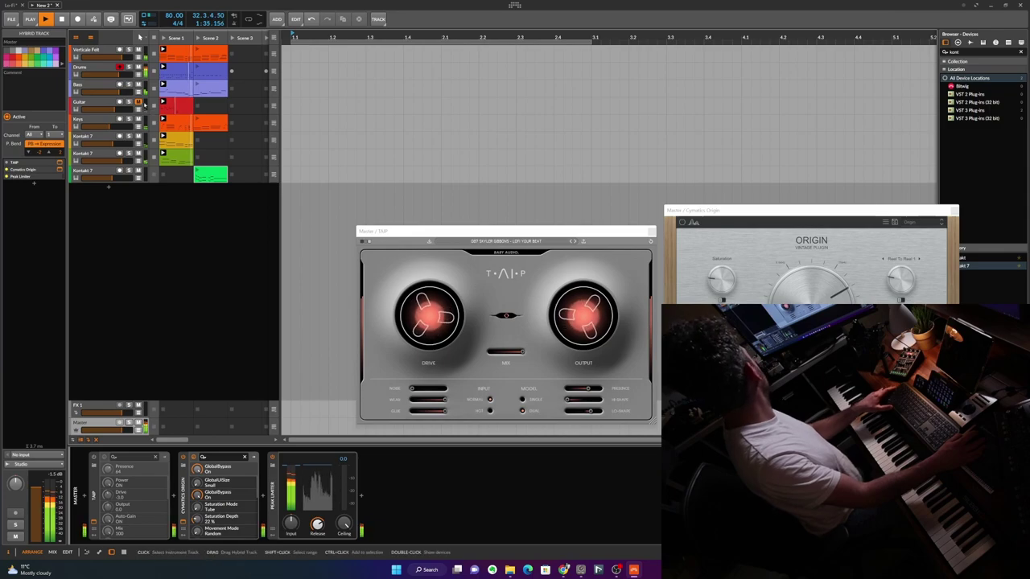
pyautogui.press('space')
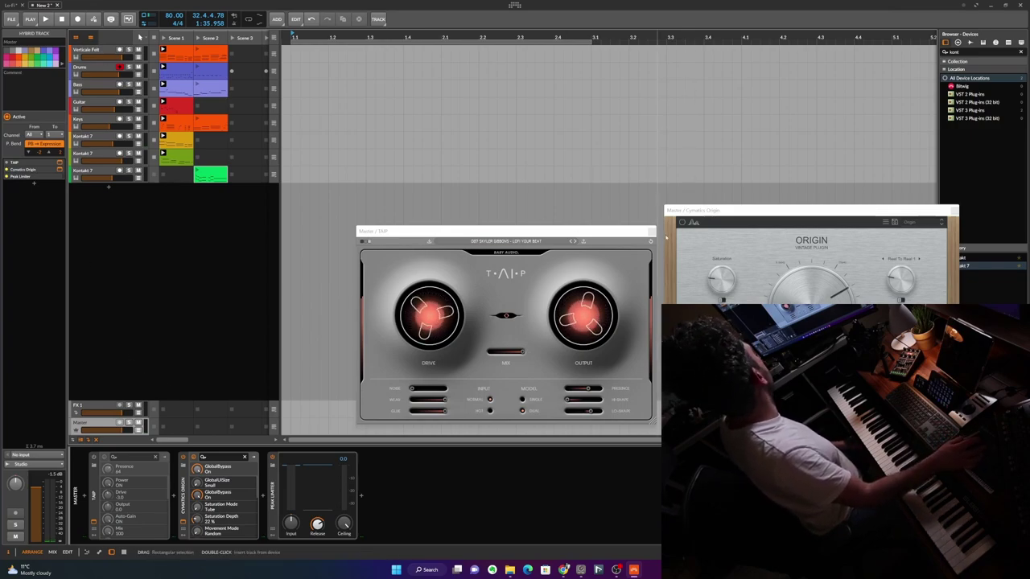
pyautogui.click(652, 232)
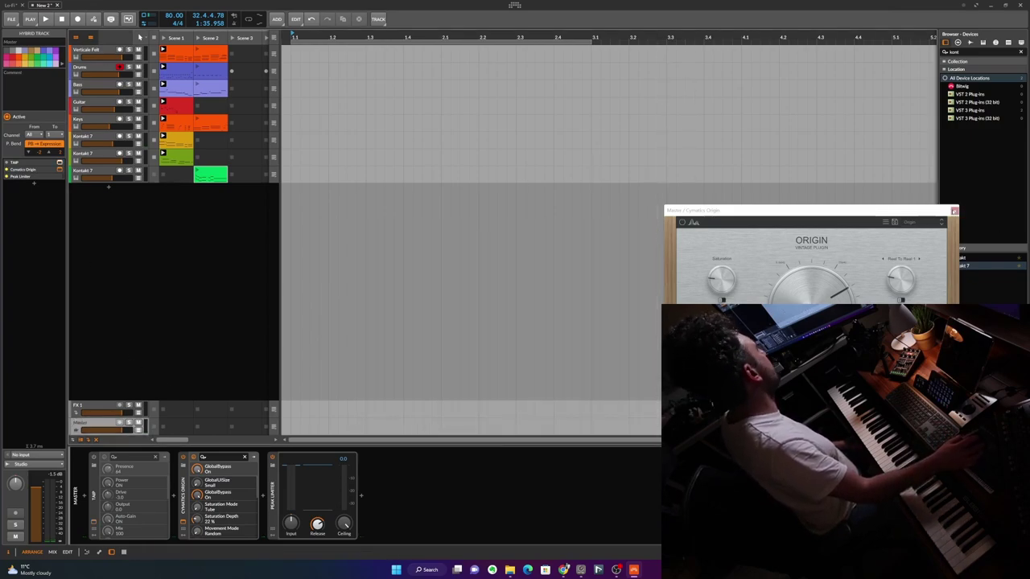
pyautogui.click(954, 211)
# Copy Scene 1's Verticale Felt and Drums clips to bar 1 of their arranger tracks
pyautogui.moveTo(175, 58); pyautogui.dragTo(291, 56)
pyautogui.moveTo(459, 37); pyautogui.dragTo(338, 36)
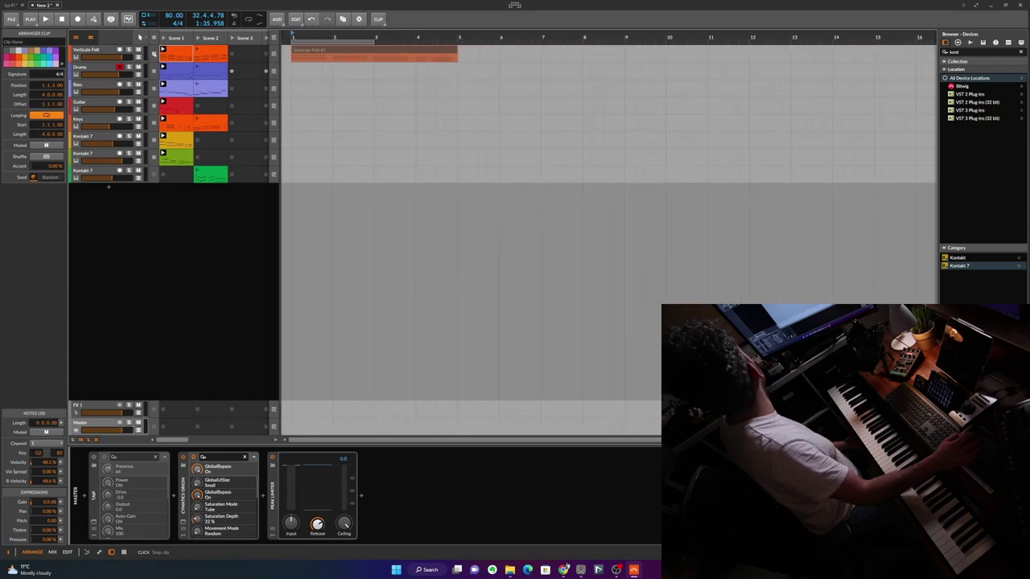
pyautogui.moveTo(206, 71); pyautogui.dragTo(292, 74)
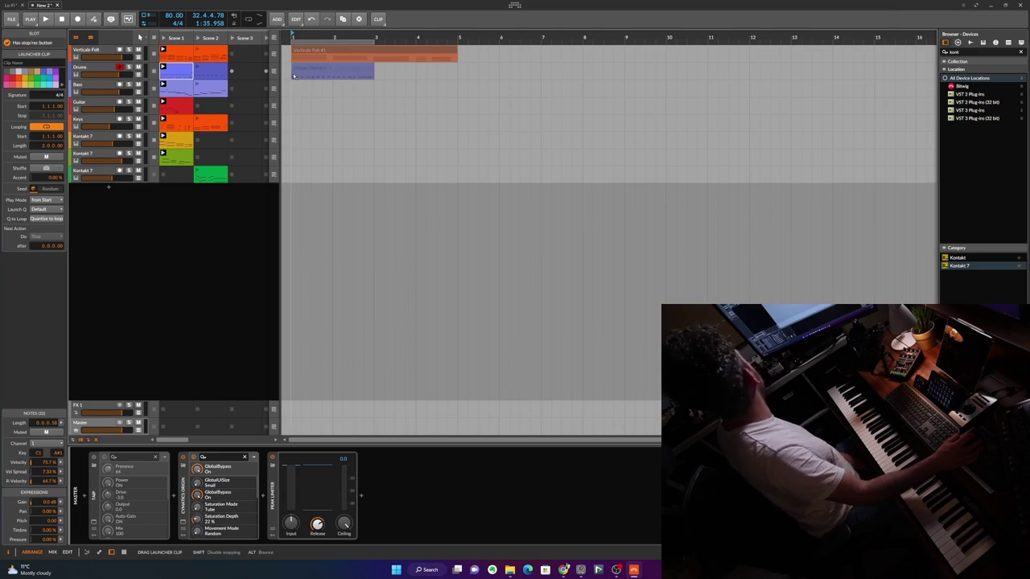